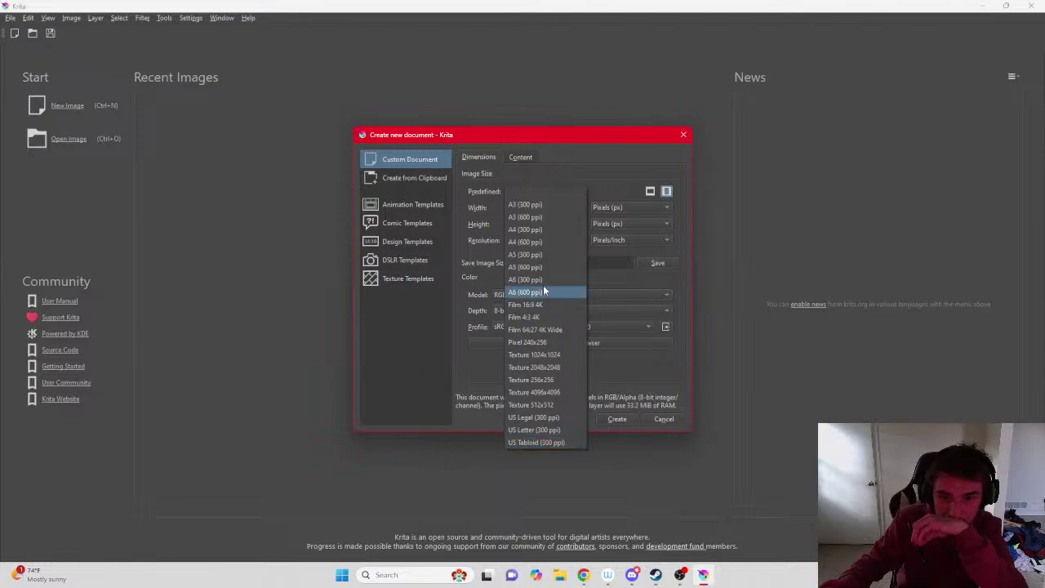
Choose the A3 (300 ppi) preset for the custom document and keep the RGB/Alpha color model.
{"action": "left_click", "coordinate": [531, 204]}
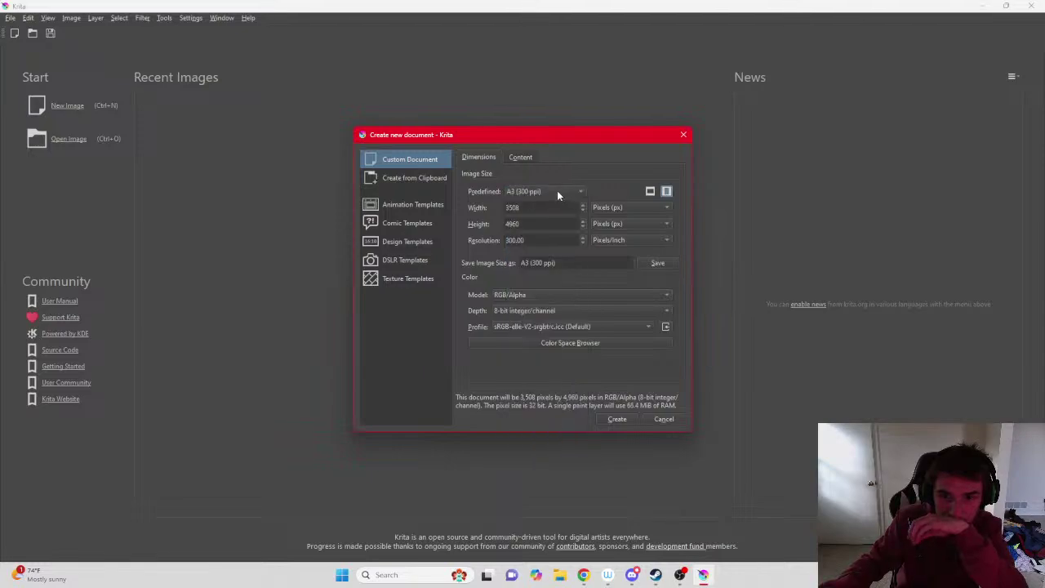
{"action": "left_click", "coordinate": [557, 191]}
{"action": "left_click", "coordinate": [532, 174]}
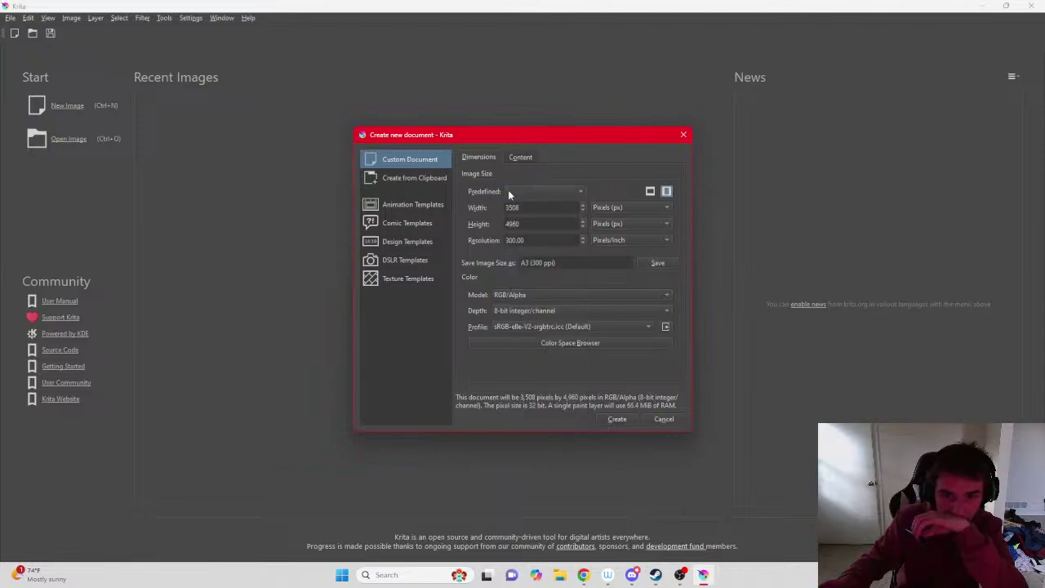
{"action": "left_click", "coordinate": [531, 208]}
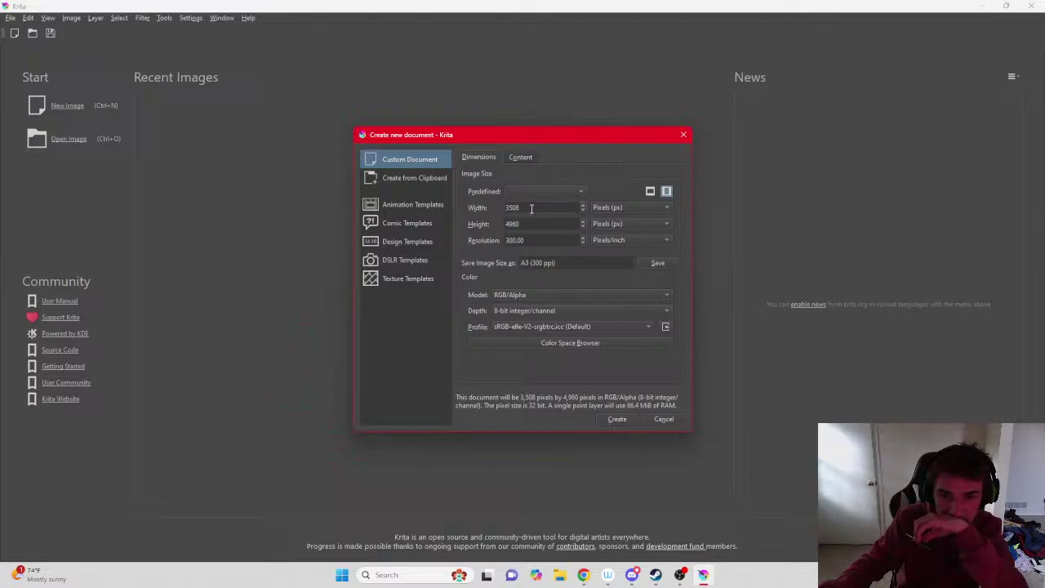
{"action": "left_click", "coordinate": [529, 297]}
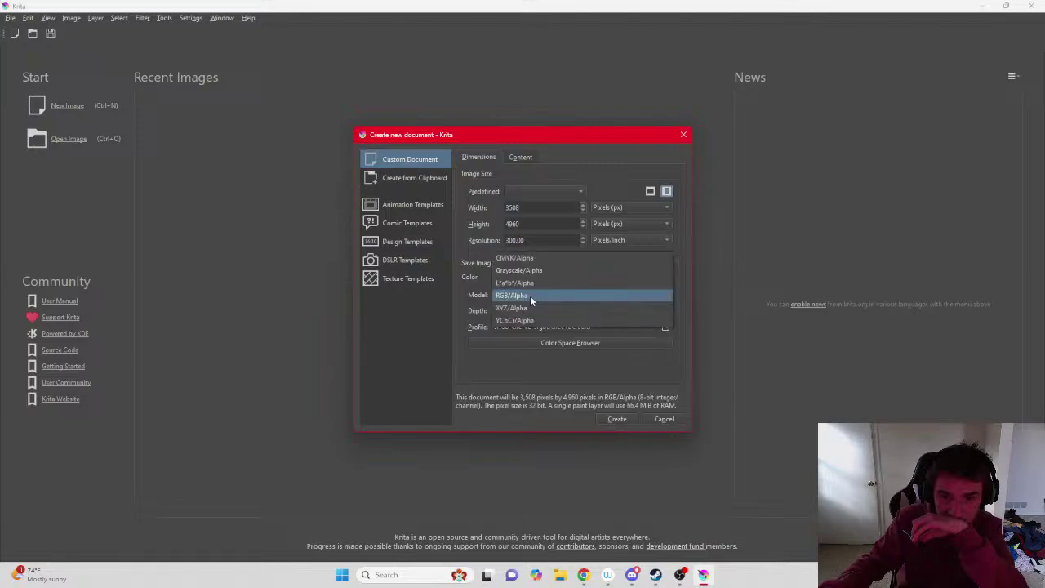
{"action": "left_click", "coordinate": [531, 294]}
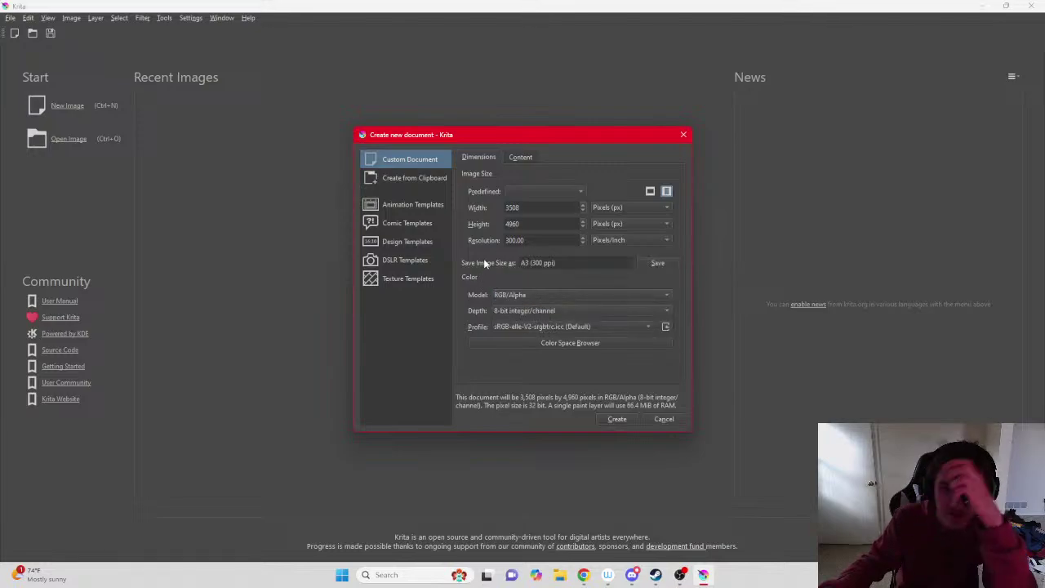
Look through the animation, comic, design, DSLR and texture templates available for a new document.
{"action": "left_click", "coordinate": [413, 204]}
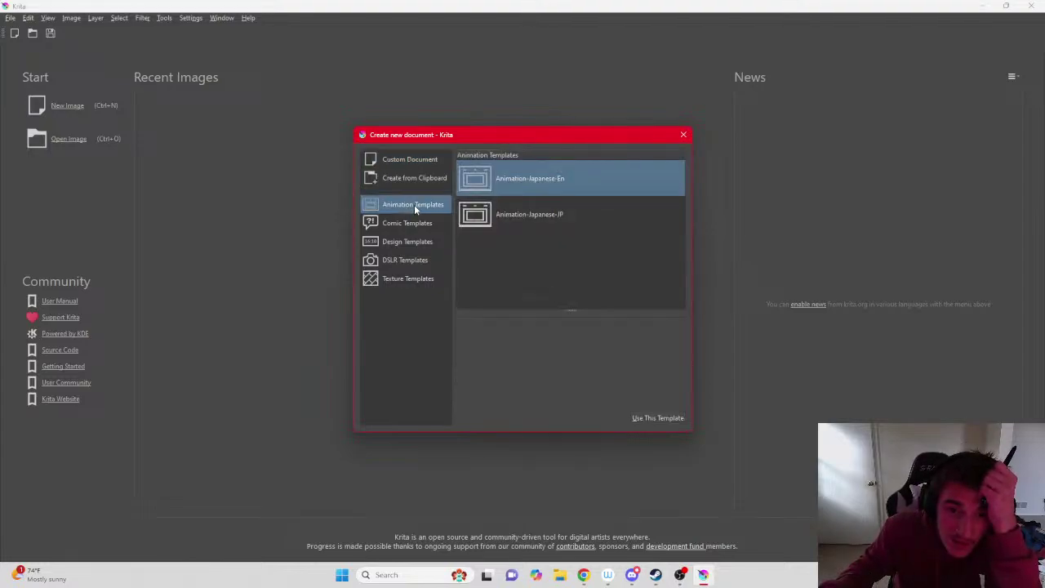
{"action": "left_click", "coordinate": [416, 224]}
{"action": "left_click", "coordinate": [420, 245]}
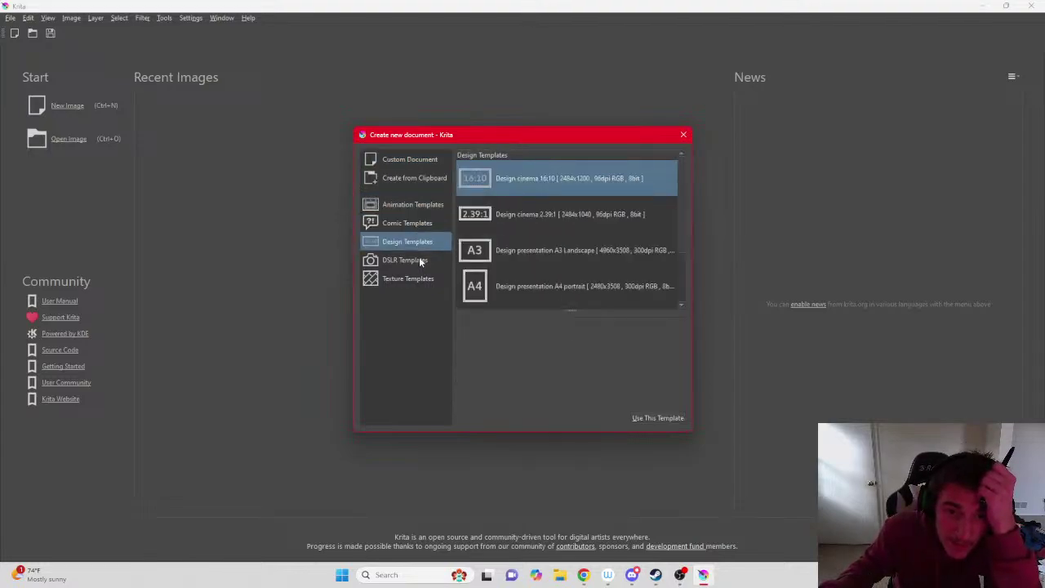
{"action": "left_click", "coordinate": [422, 262]}
{"action": "left_click", "coordinate": [421, 281]}
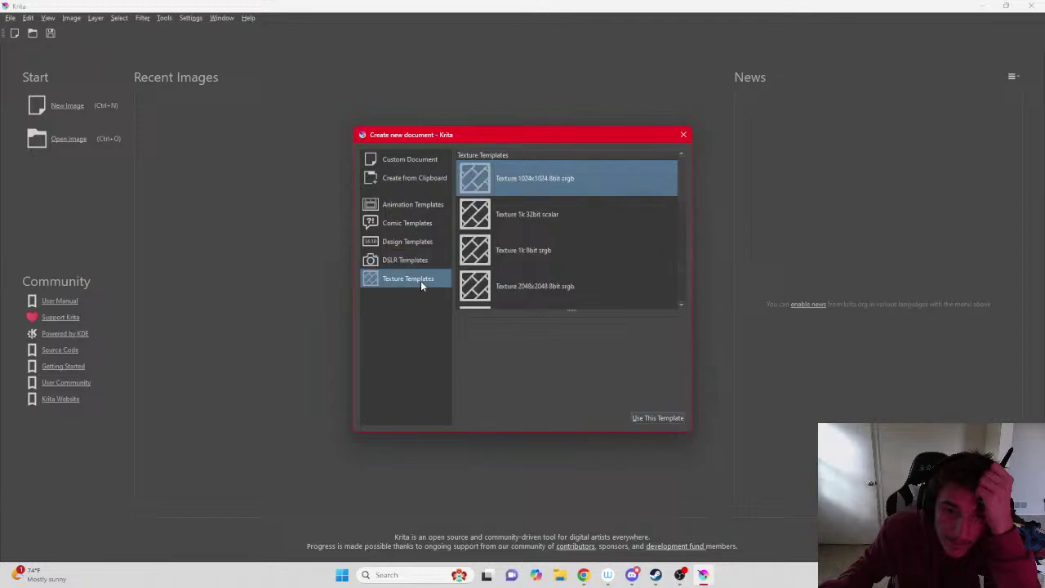
{"action": "left_click", "coordinate": [419, 241]}
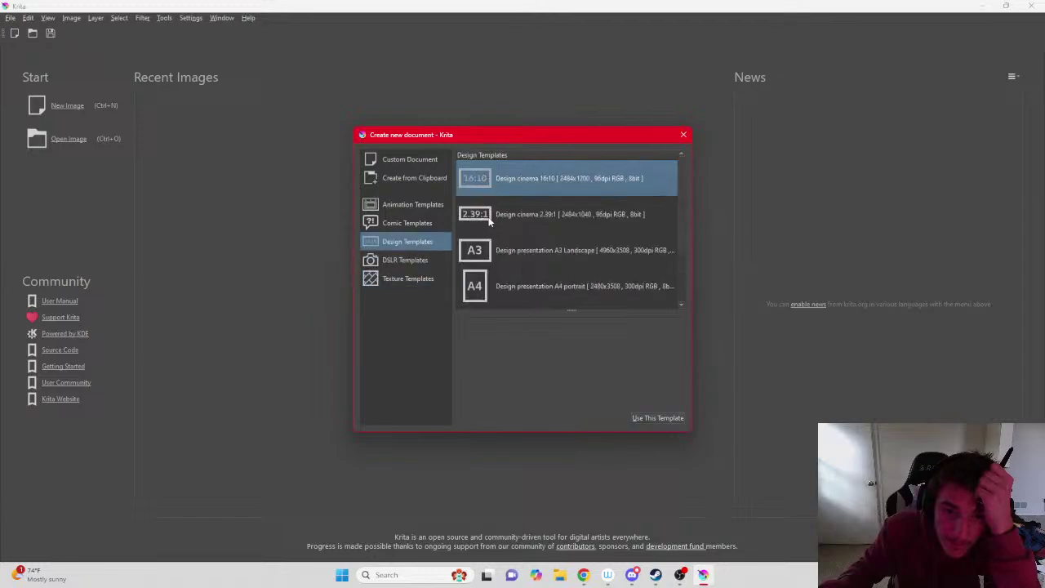
{"action": "scroll", "coordinate": [490, 218], "scroll_direction": "down", "scroll_amount": 2}
{"action": "scroll", "coordinate": [474, 293], "scroll_direction": "up", "scroll_amount": 2}
{"action": "left_click", "coordinate": [411, 207]}
{"action": "left_click", "coordinate": [417, 243]}
{"action": "left_click", "coordinate": [411, 208]}
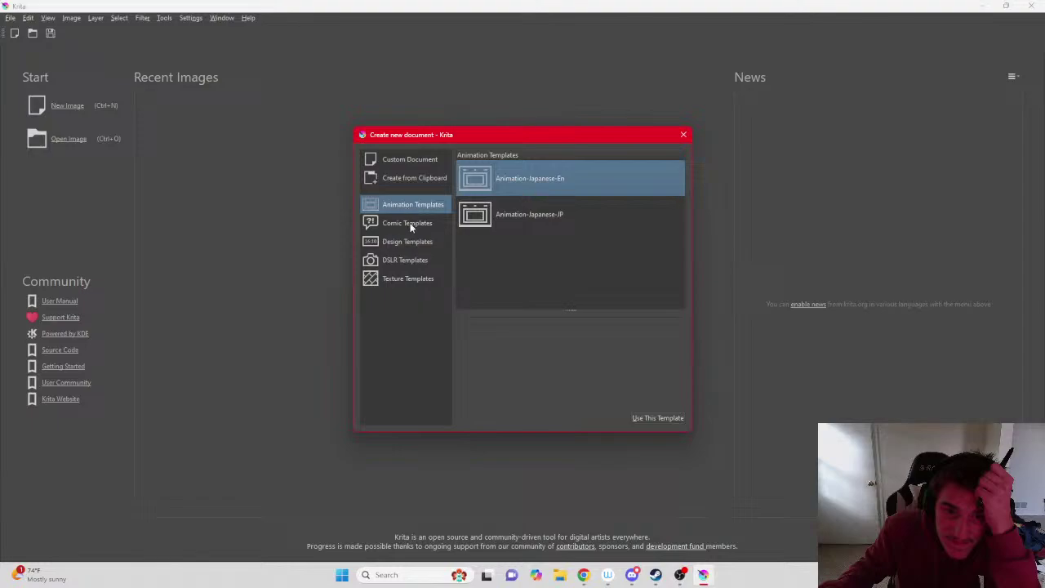
{"action": "left_click", "coordinate": [419, 226]}
{"action": "left_click", "coordinate": [421, 238]}
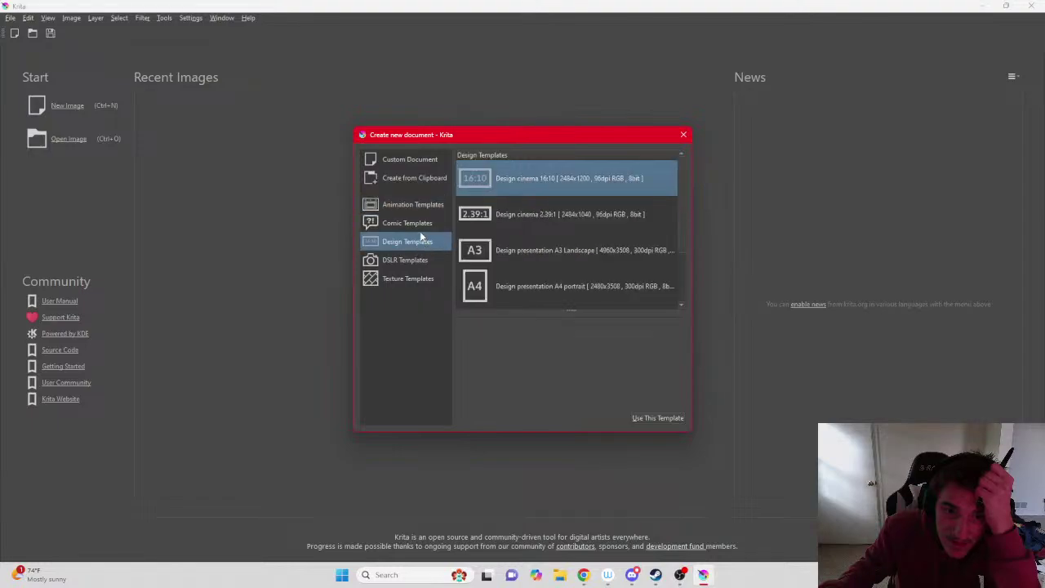
Create a custom portrait document using the predefined A3 (300 ppi) size.
{"action": "left_click", "coordinate": [410, 180]}
{"action": "left_click", "coordinate": [413, 161]}
{"action": "left_click", "coordinate": [513, 157]}
{"action": "left_click", "coordinate": [484, 155]}
{"action": "left_click", "coordinate": [529, 191]}
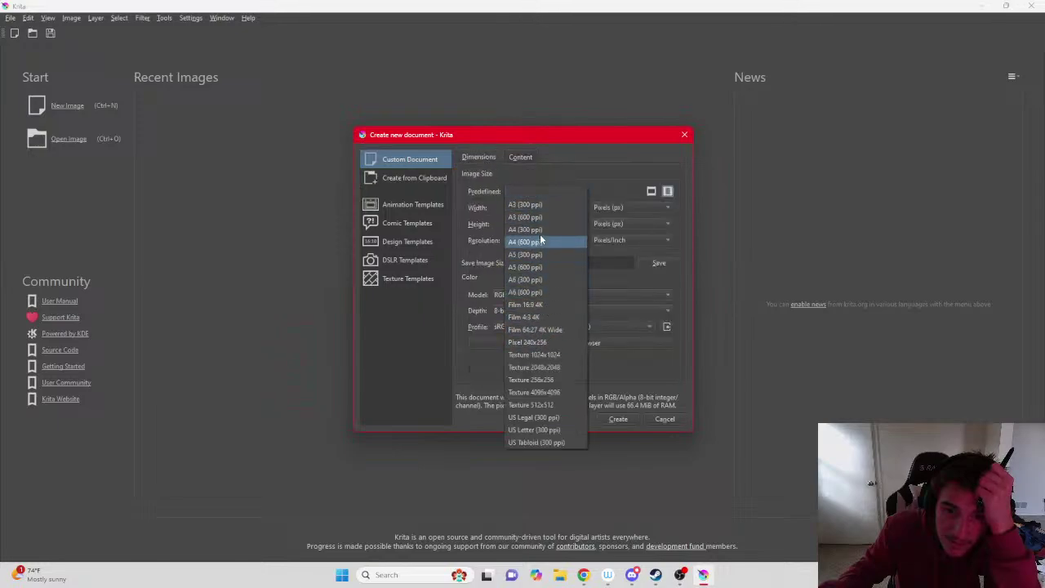
{"action": "left_click", "coordinate": [539, 204]}
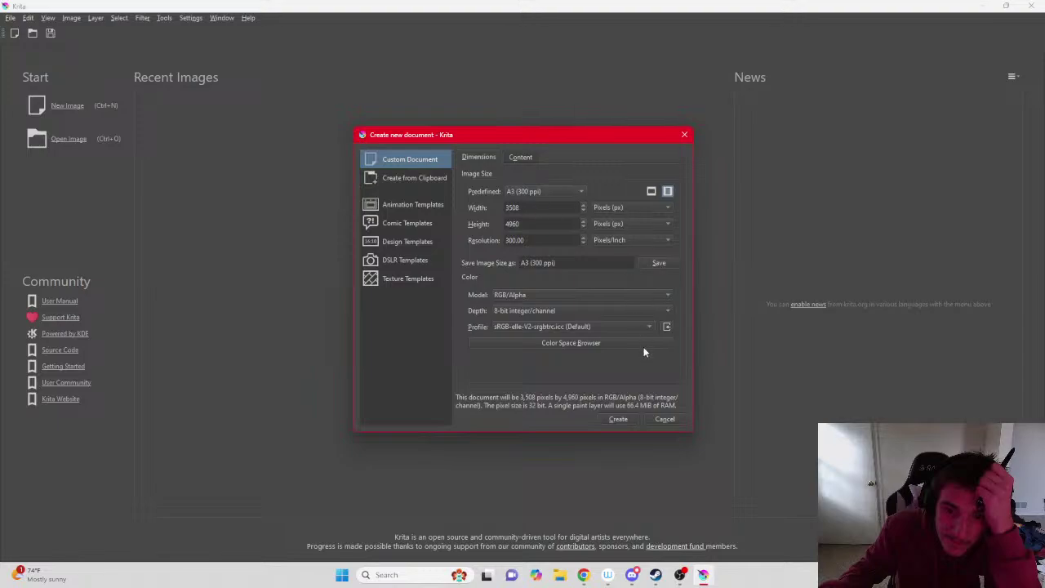
{"action": "left_click", "coordinate": [619, 417]}
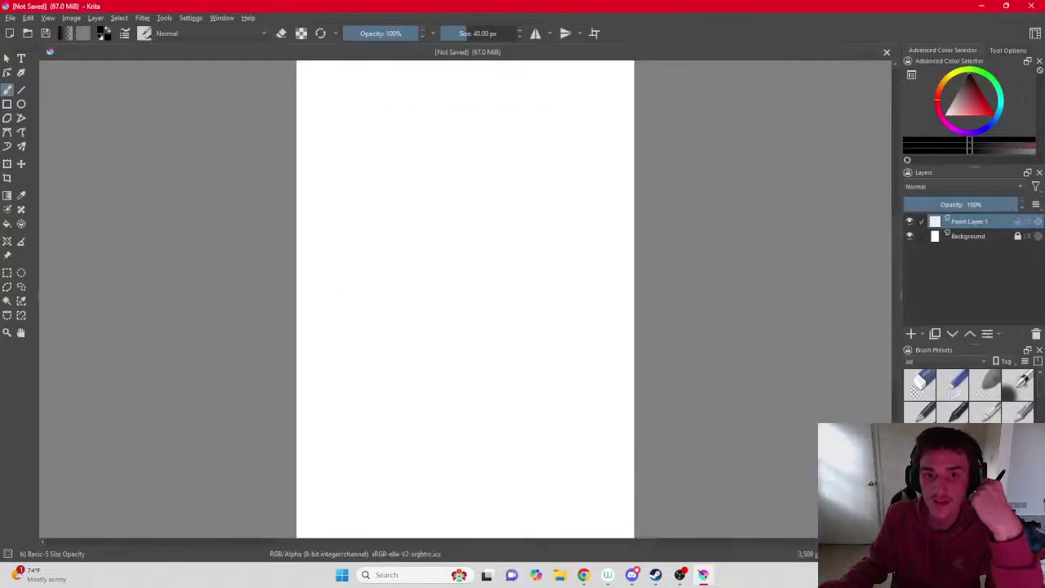
Create a second new document from the Design presentation A3 Landscape template.
{"action": "left_click", "coordinate": [10, 17]}
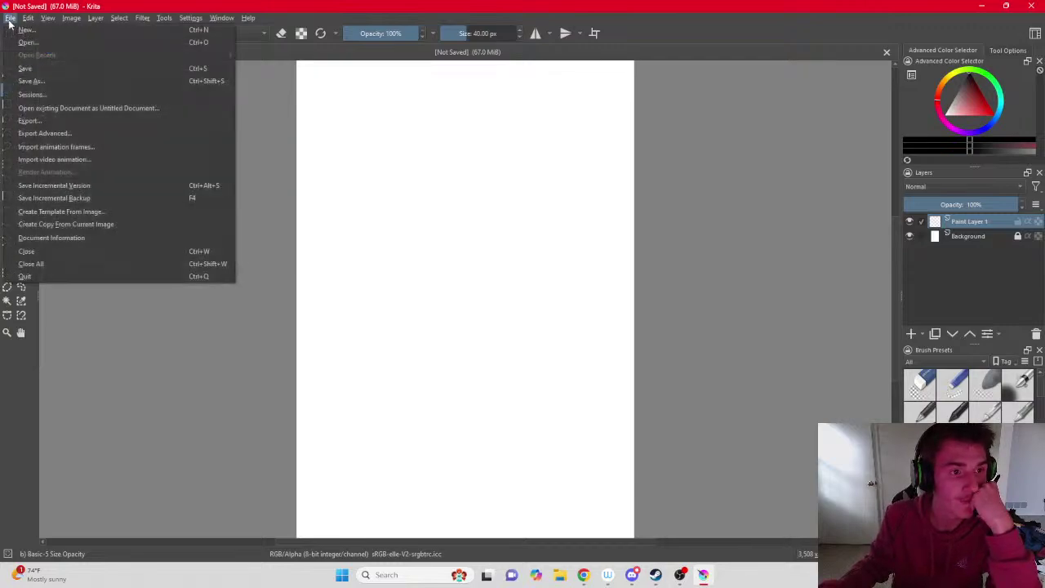
{"action": "left_click", "coordinate": [31, 31]}
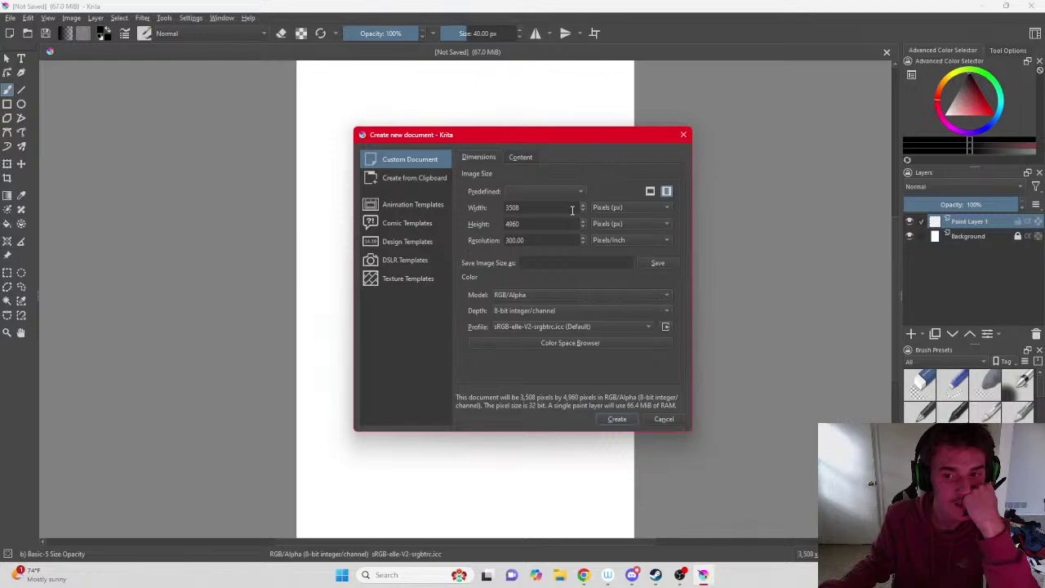
{"action": "left_click", "coordinate": [624, 223]}
{"action": "left_click", "coordinate": [625, 224]}
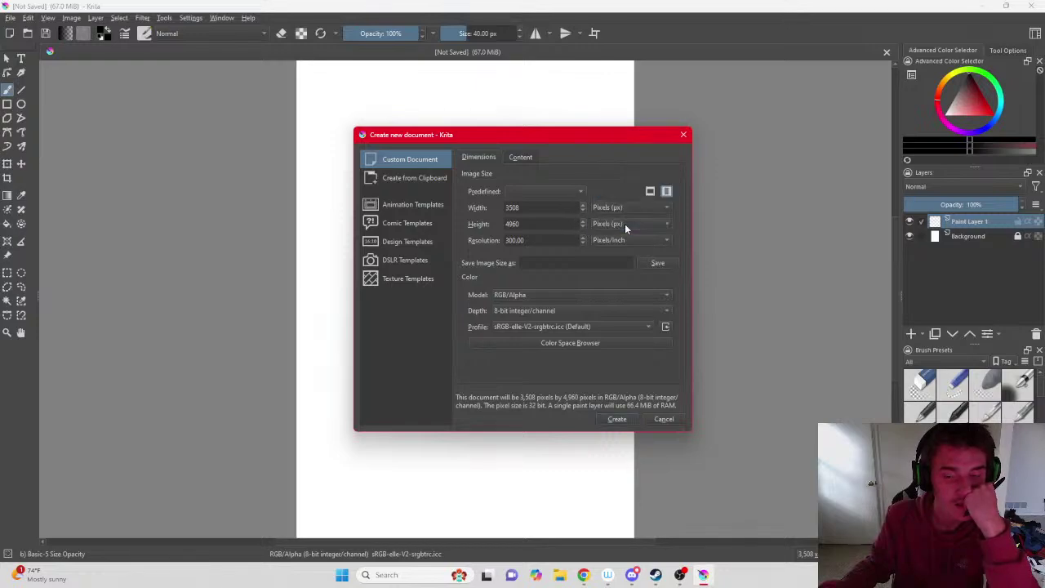
{"action": "left_click", "coordinate": [404, 223]}
{"action": "left_click", "coordinate": [406, 242]}
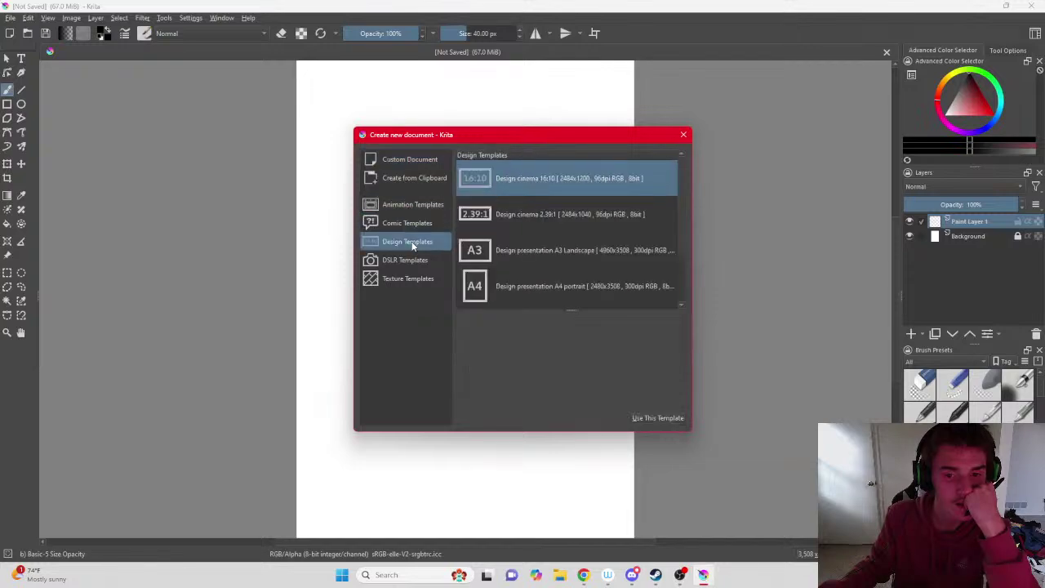
{"action": "left_click", "coordinate": [508, 252]}
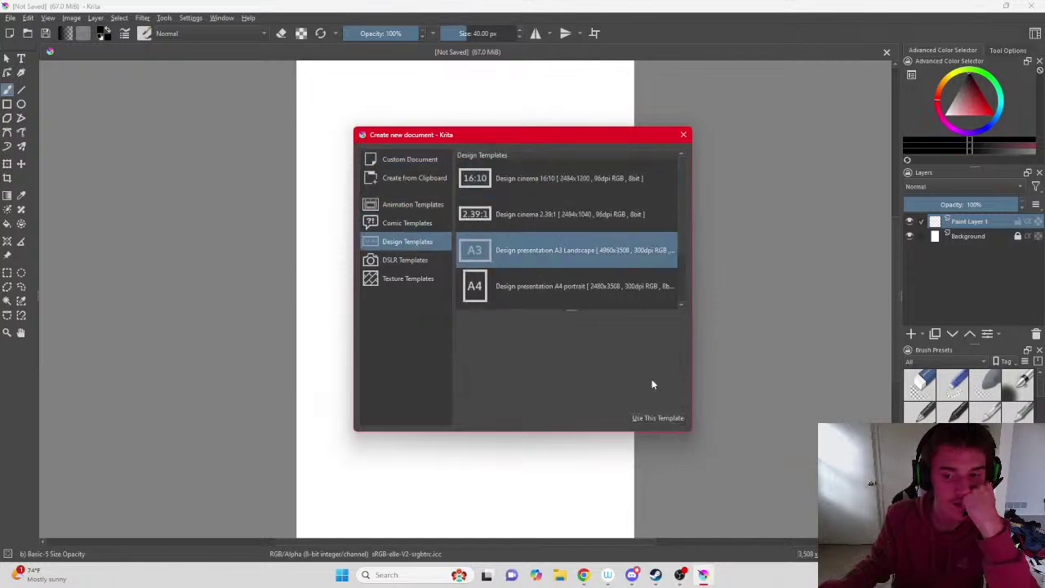
{"action": "left_click", "coordinate": [660, 419]}
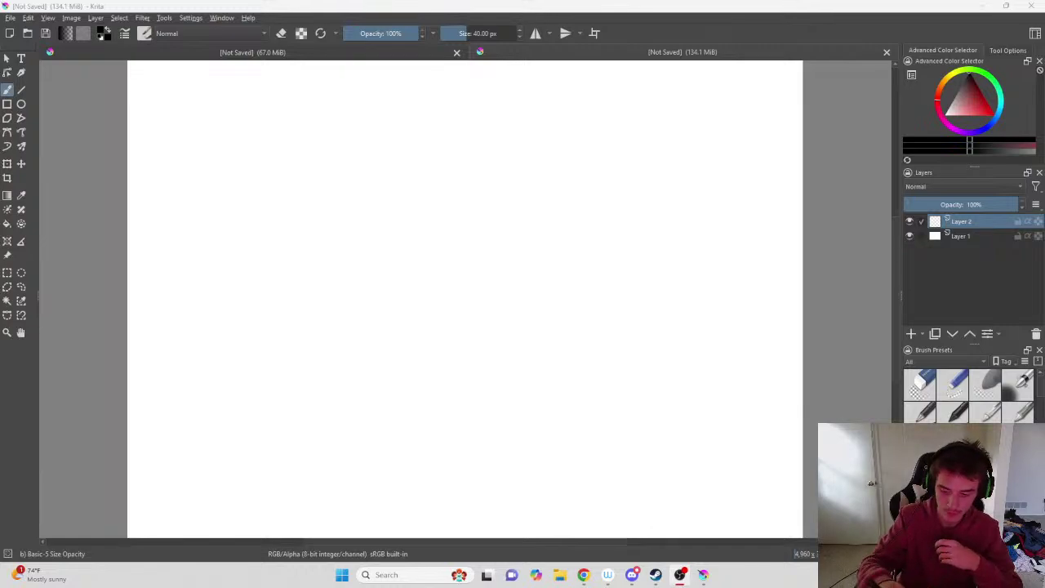
Paint a small dot and several short, thin freehand strokes rising from the lower part of the canvas's left edge.
{"action": "left_click", "coordinate": [142, 311]}
{"action": "left_click_drag", "start_coordinate": [128, 345], "coordinate": [253, 299]}
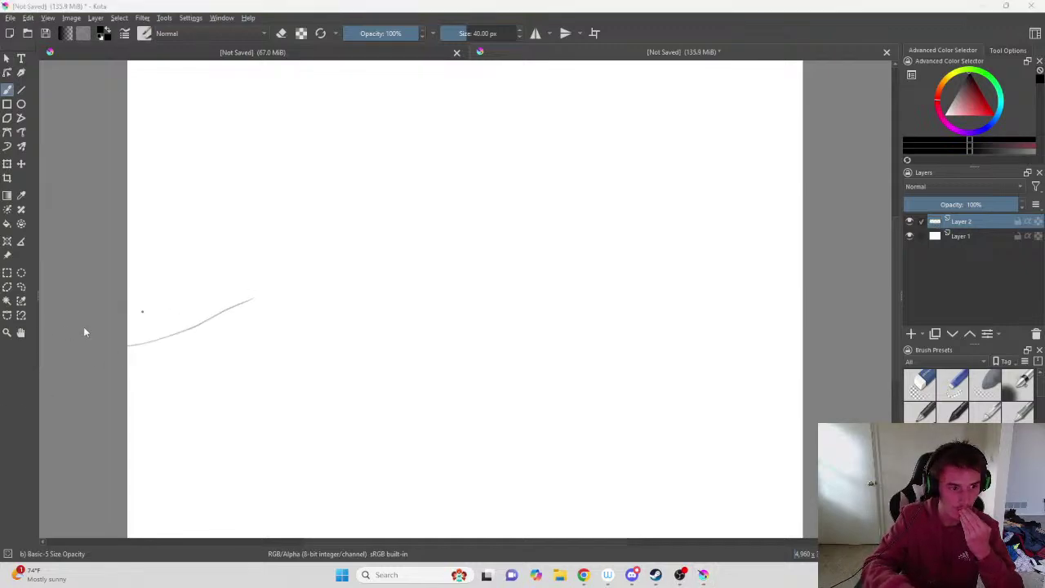
{"action": "left_click", "coordinate": [14, 384]}
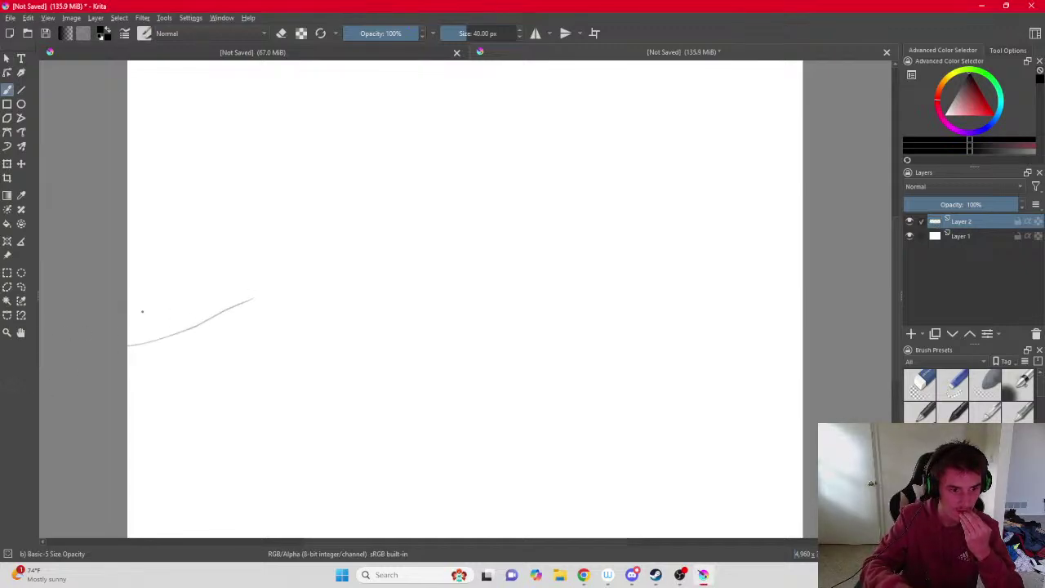
{"action": "mouse_move", "coordinate": [131, 414]}
{"action": "left_mouse_down"}
{"action": "mouse_move", "coordinate": [307, 382]}
{"action": "mouse_move", "coordinate": [196, 371]}
{"action": "left_mouse_up"}
{"action": "left_click_drag", "start_coordinate": [145, 426], "coordinate": [236, 408]}
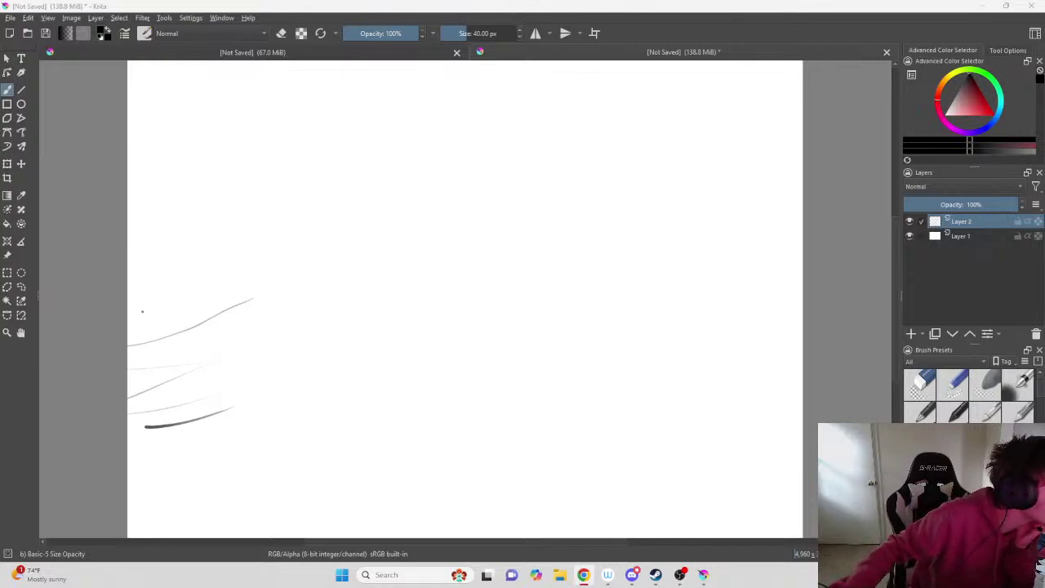
{"action": "key", "text": "alt+Tab"}
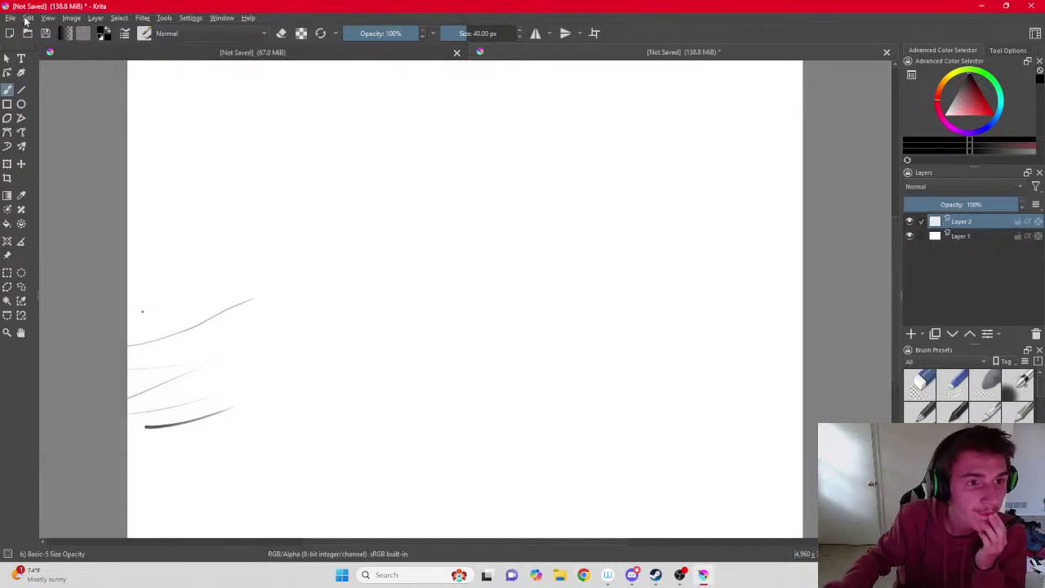
{"action": "right_click", "coordinate": [357, 202]}
{"action": "left_click", "coordinate": [148, 179]}
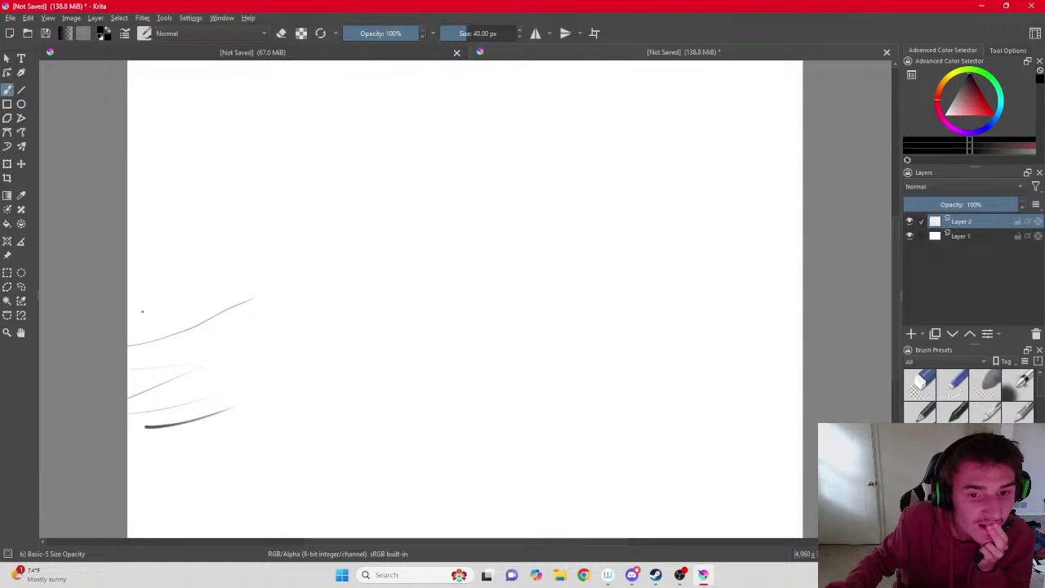
{"action": "left_click", "coordinate": [10, 18]}
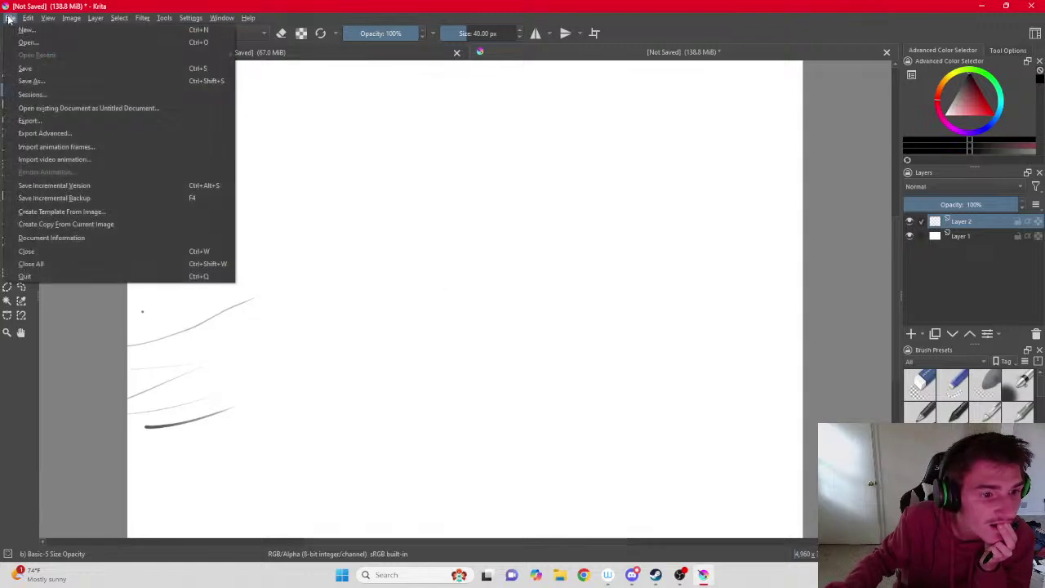
{"action": "left_click", "coordinate": [10, 18]}
{"action": "left_click", "coordinate": [28, 18]}
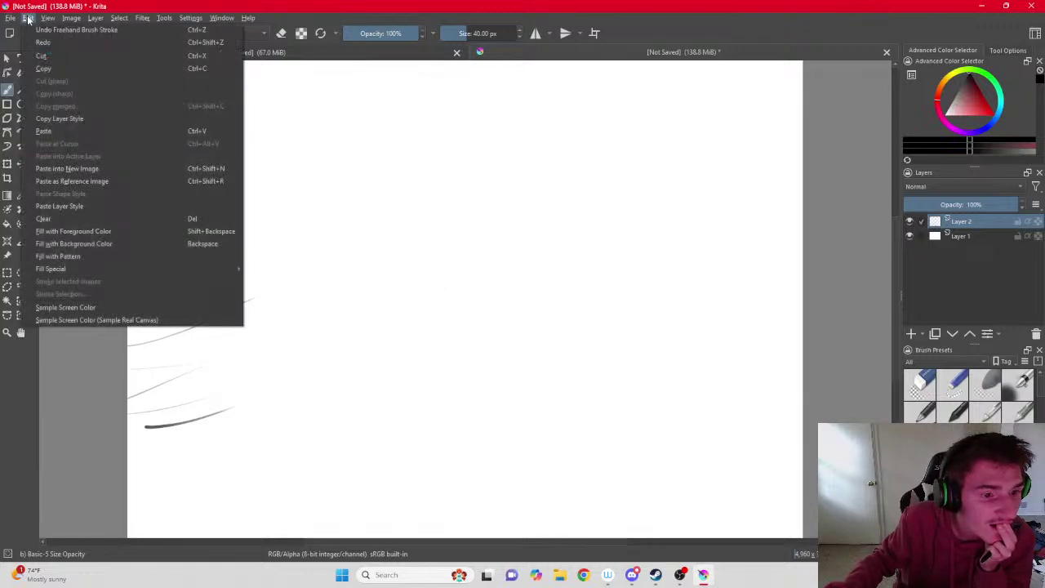
{"action": "left_click", "coordinate": [28, 18]}
{"action": "left_click", "coordinate": [47, 18]}
{"action": "left_click", "coordinate": [46, 18]}
{"action": "left_click", "coordinate": [190, 19]}
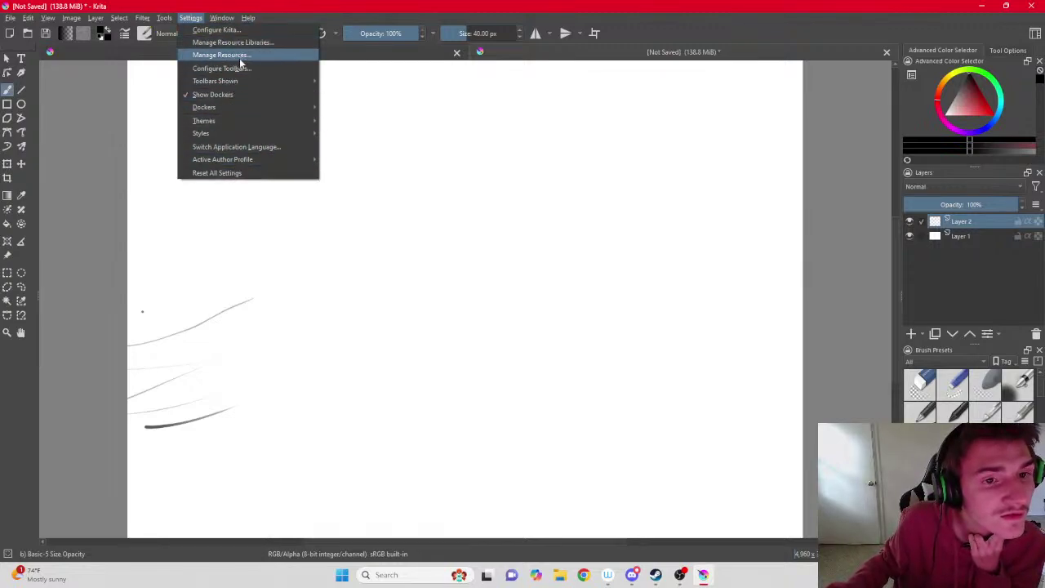
{"action": "mouse_move", "coordinate": [224, 23]}
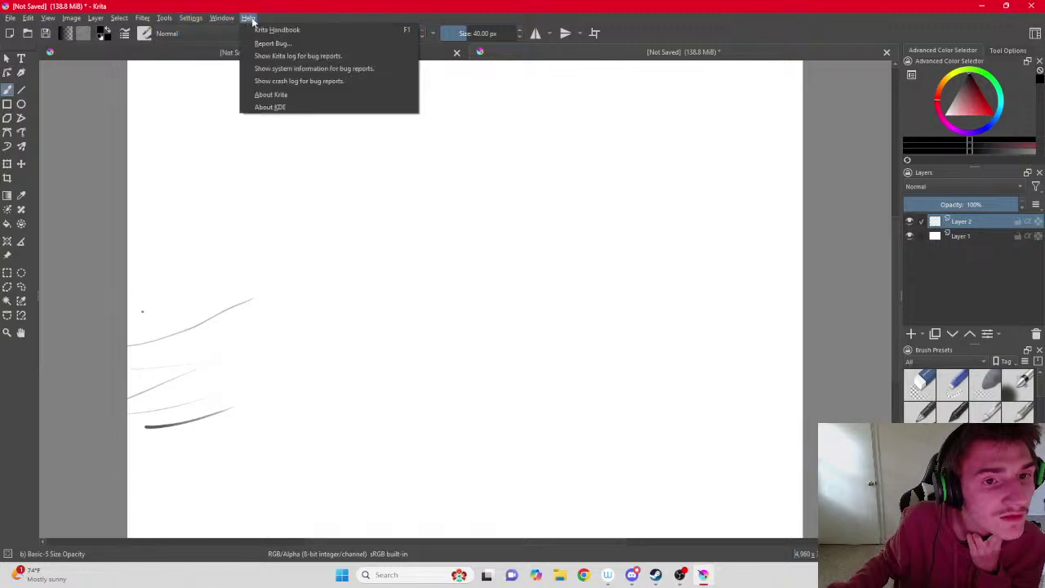
{"action": "mouse_move", "coordinate": [171, 25]}
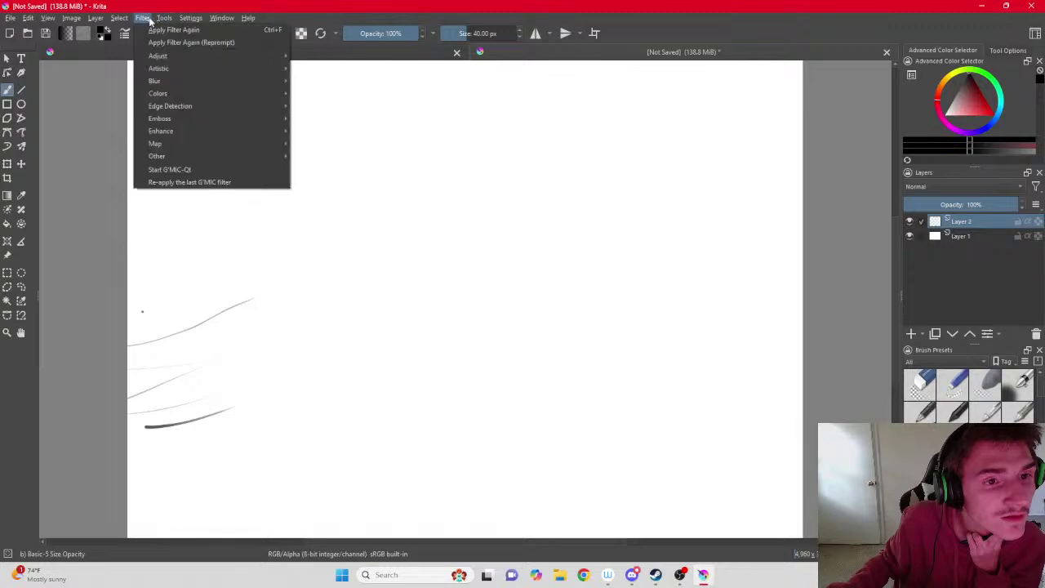
{"action": "mouse_move", "coordinate": [117, 22]}
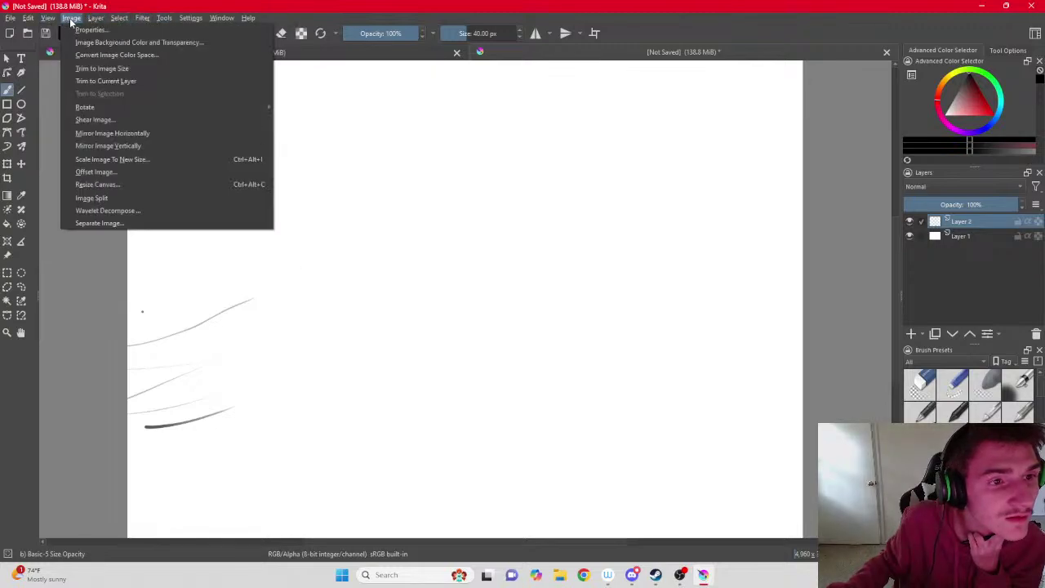
{"action": "mouse_move", "coordinate": [27, 18]}
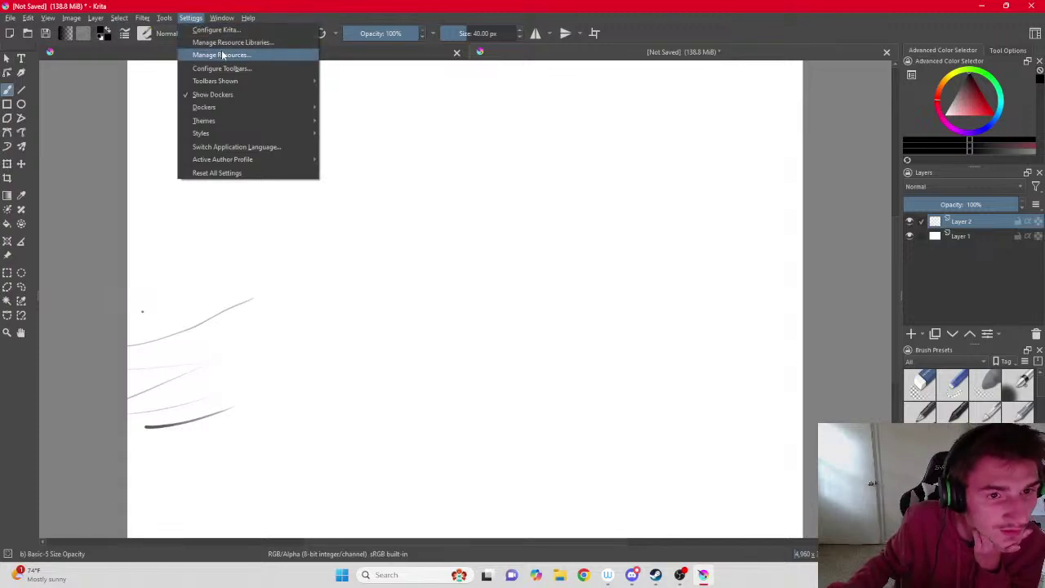
{"action": "mouse_move", "coordinate": [233, 83]}
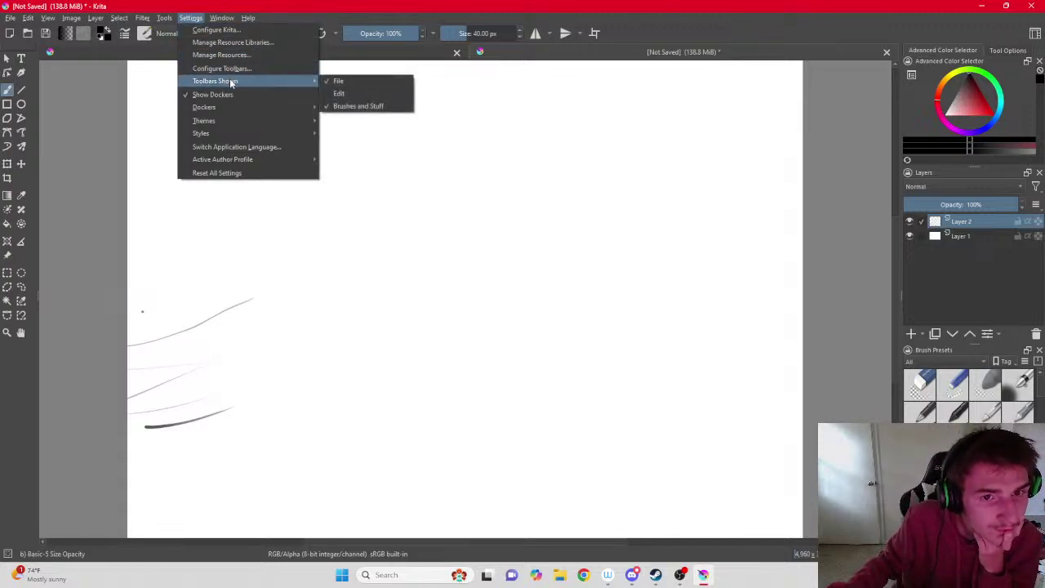
{"action": "mouse_move", "coordinate": [218, 137]}
{"action": "mouse_move", "coordinate": [233, 165]}
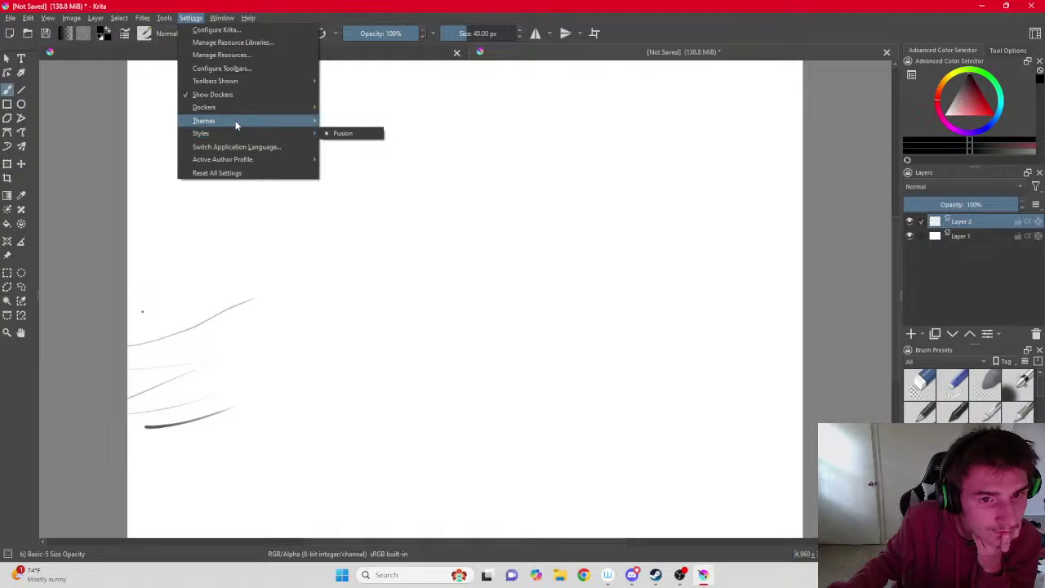
{"action": "mouse_move", "coordinate": [235, 121]}
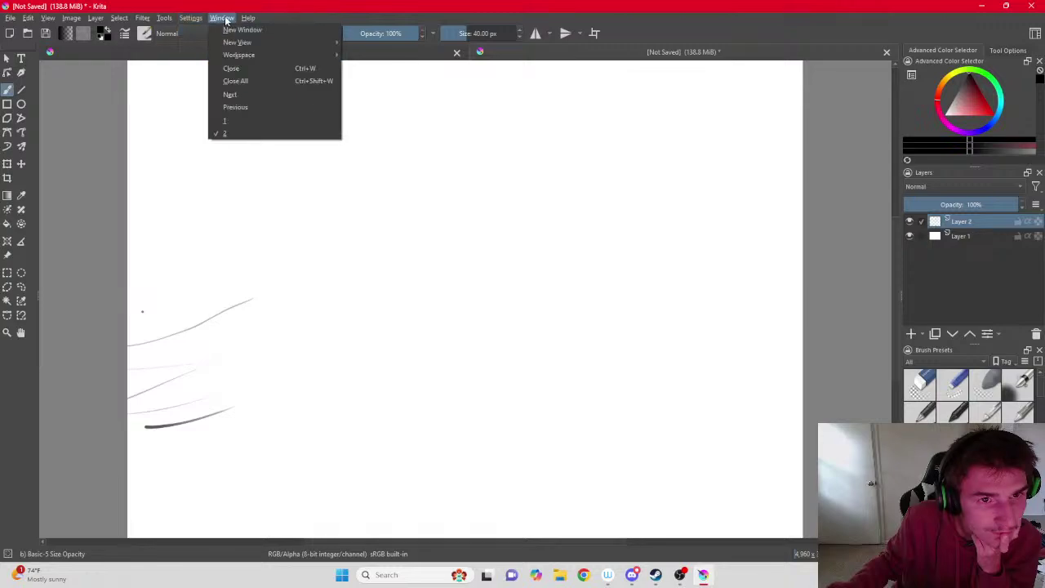
{"action": "left_click", "coordinate": [111, 169]}
{"action": "right_click", "coordinate": [464, 225]}
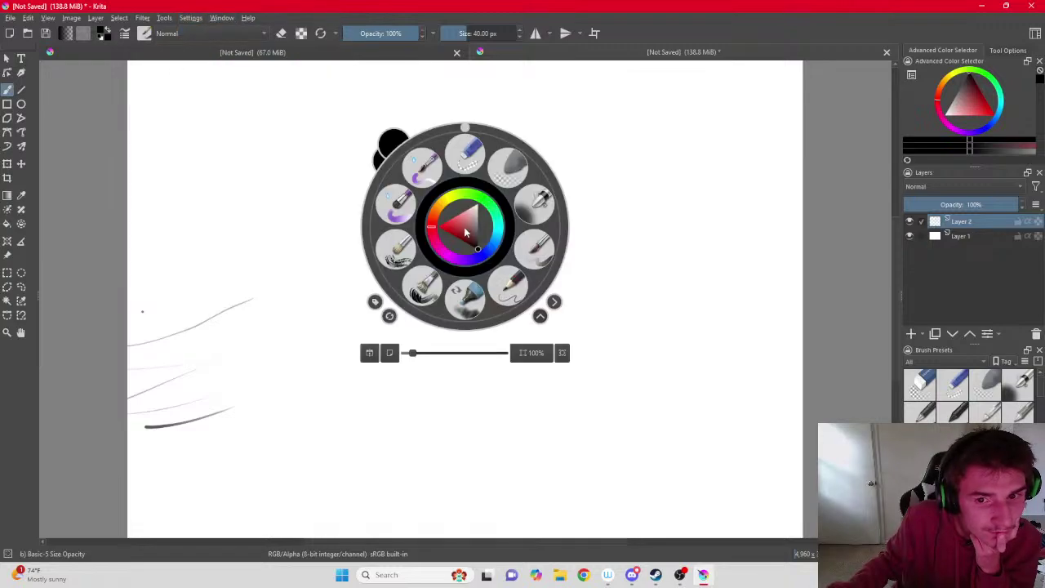
{"action": "left_click", "coordinate": [141, 266]}
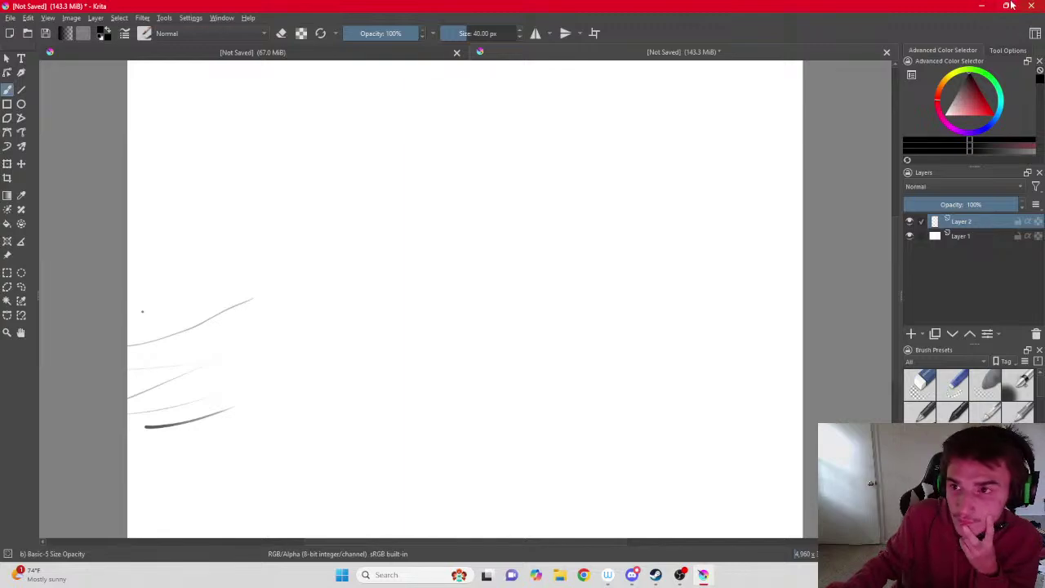
Review the Windows display settings, including the monitor arrangement, multiple displays and scale options, and close them.
{"action": "left_click", "coordinate": [982, 6]}
{"action": "right_click", "coordinate": [441, 248]}
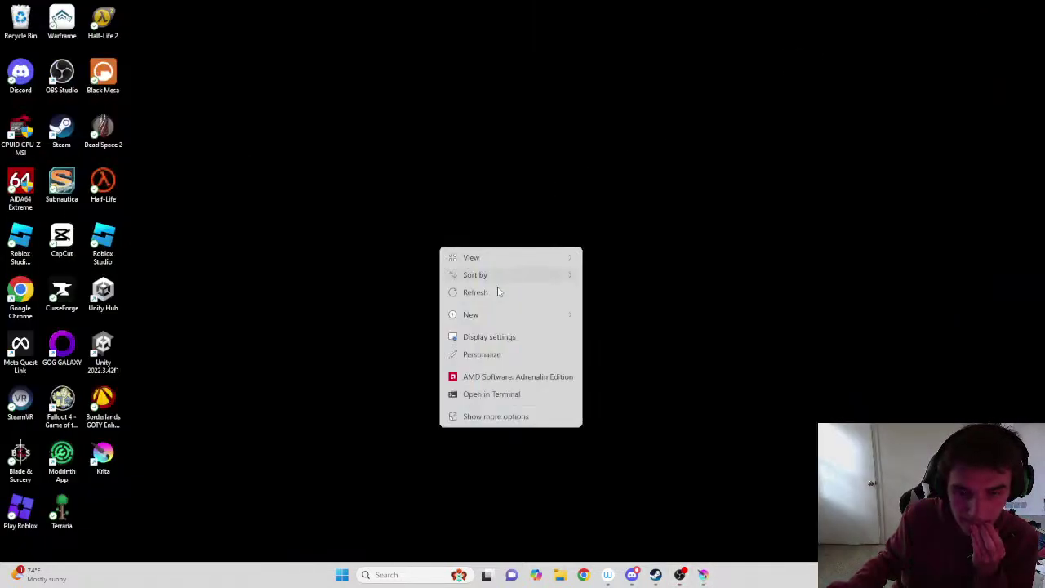
{"action": "left_click", "coordinate": [502, 336]}
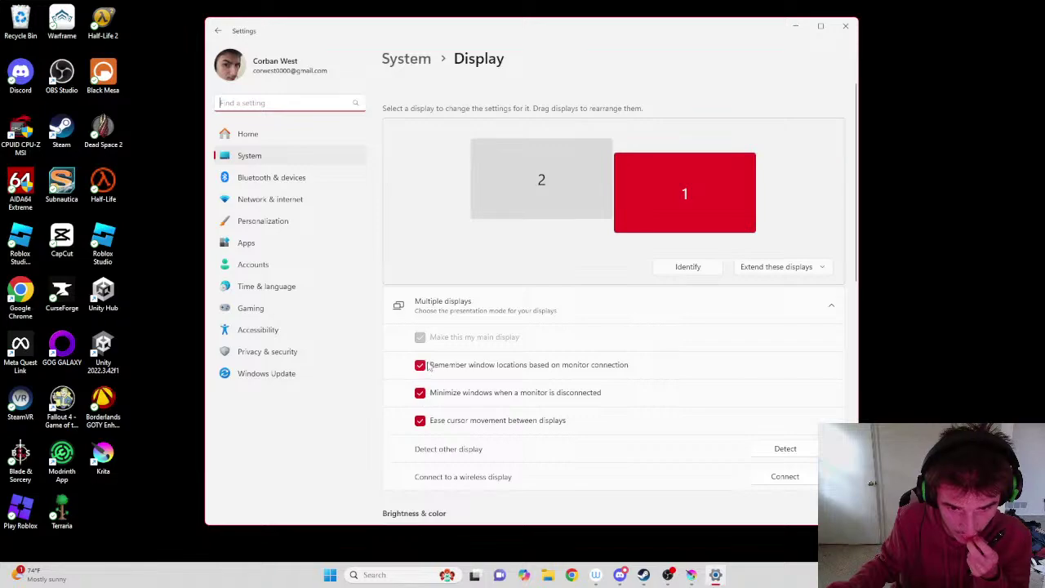
{"action": "scroll", "coordinate": [433, 424], "scroll_direction": "down", "scroll_amount": 3}
{"action": "scroll", "coordinate": [435, 420], "scroll_direction": "down", "scroll_amount": 6}
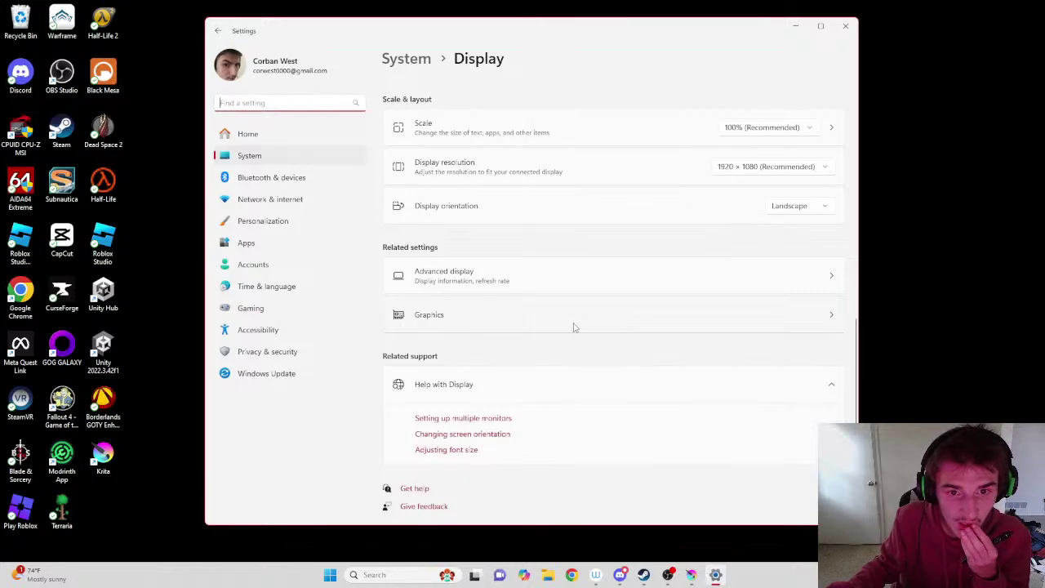
{"action": "scroll", "coordinate": [574, 326], "scroll_direction": "up", "scroll_amount": 10}
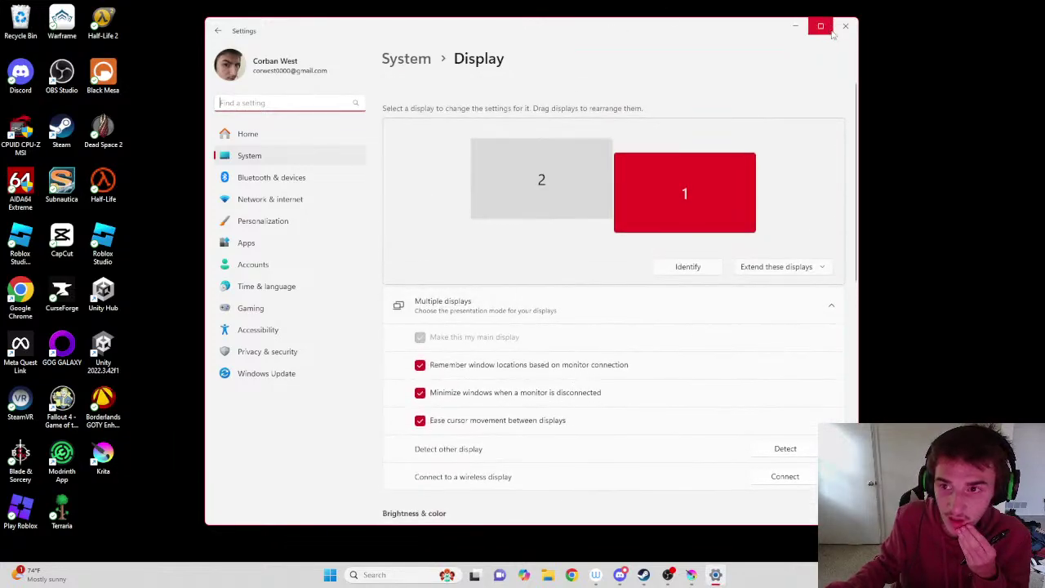
{"action": "left_click", "coordinate": [845, 26]}
Switch back to Krita and paint a thick black scribble near the canvas centre and several thin strokes in its lower-left area.
{"action": "left_click", "coordinate": [703, 575]}
{"action": "mouse_move", "coordinate": [485, 259]}
{"action": "left_mouse_down"}
{"action": "mouse_move", "coordinate": [473, 276]}
{"action": "mouse_move", "coordinate": [392, 286]}
{"action": "mouse_move", "coordinate": [405, 283]}
{"action": "left_mouse_up"}
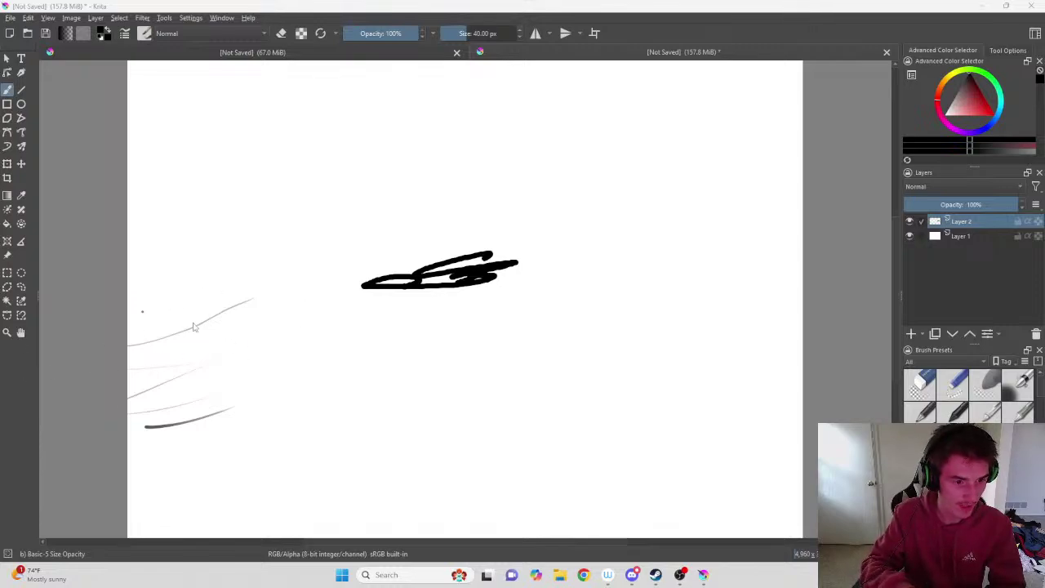
{"action": "left_click", "coordinate": [1006, 6]}
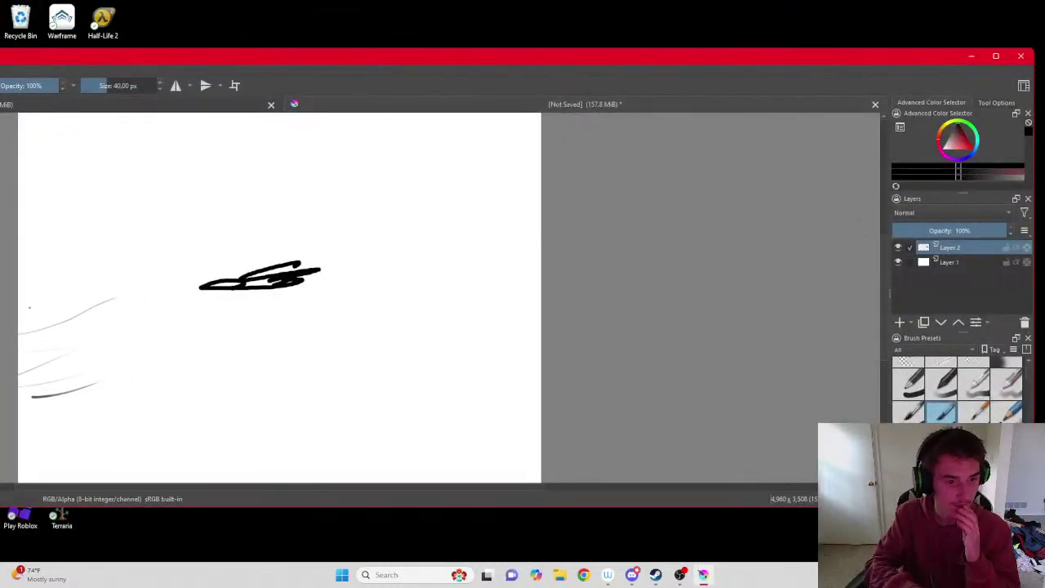
{"action": "left_click_drag", "start_coordinate": [18, 326], "coordinate": [83, 325]}
{"action": "left_click_drag", "start_coordinate": [18, 289], "coordinate": [176, 277]}
{"action": "left_click_drag", "start_coordinate": [18, 336], "coordinate": [165, 329]}
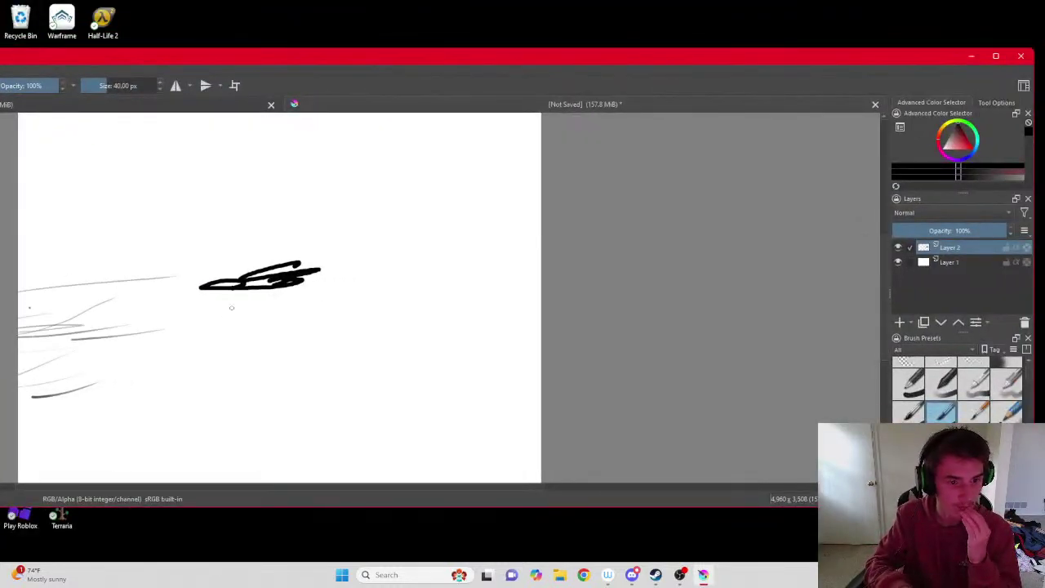
{"action": "left_click_drag", "start_coordinate": [51, 412], "coordinate": [151, 375]}
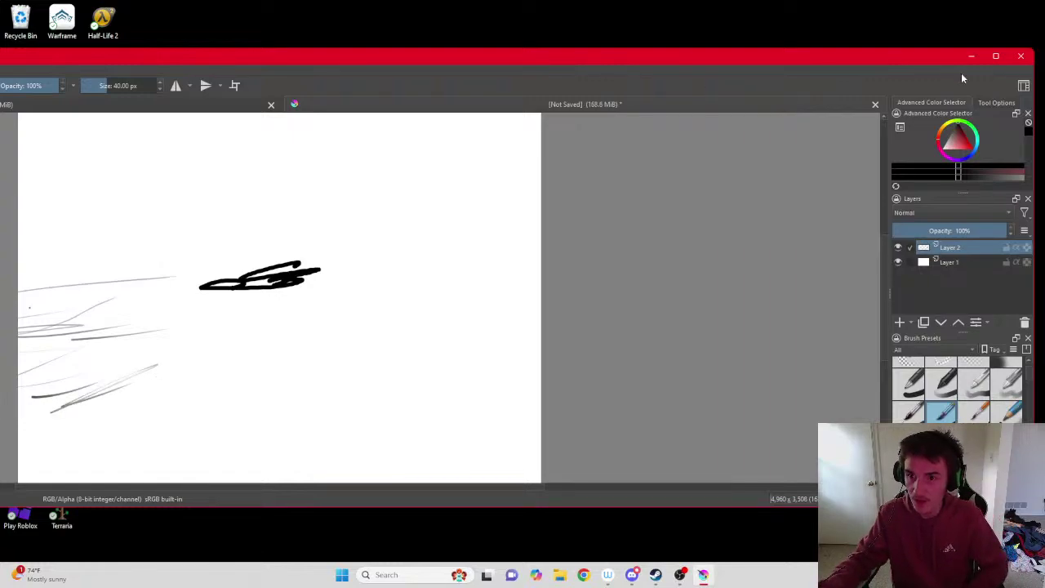
{"action": "left_click", "coordinate": [995, 56]}
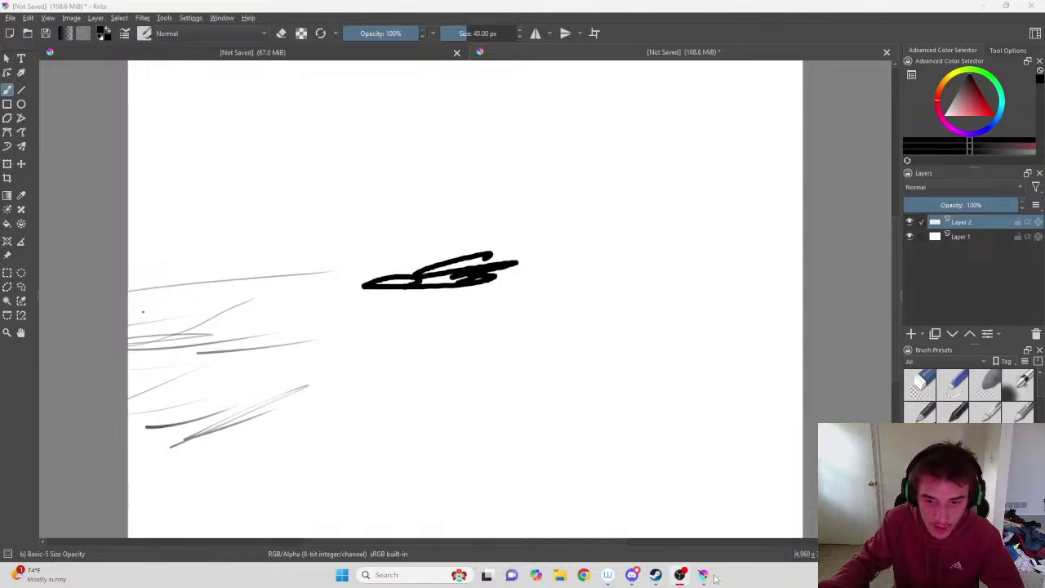
Check the Intuos Pro M's display toggle and Pro Pen 2 settings in Wacom Center and test the pen with a long thin stroke at the canvas's lower left.
{"action": "left_click", "coordinate": [607, 575]}
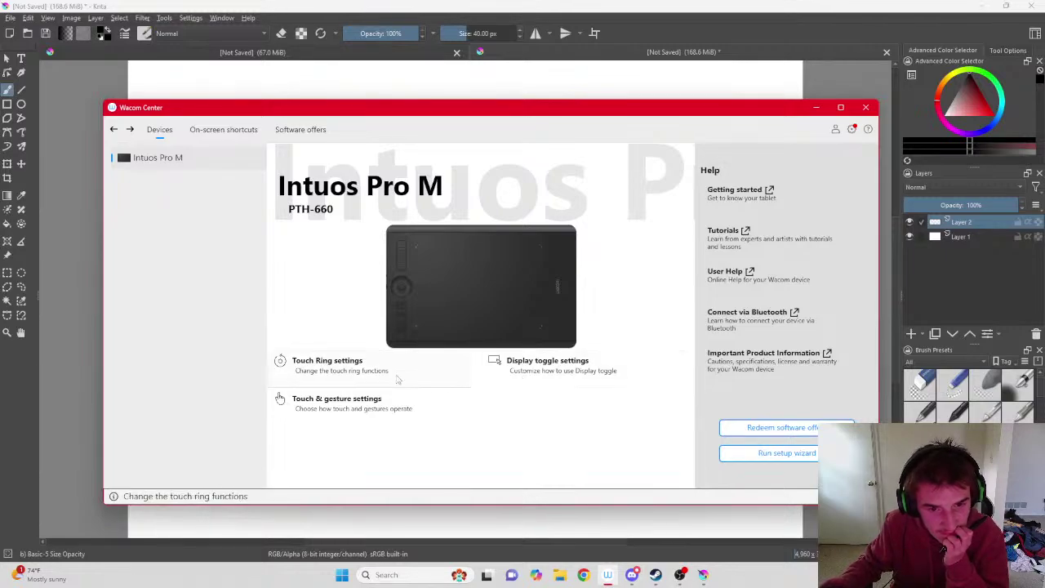
{"action": "left_click", "coordinate": [532, 381]}
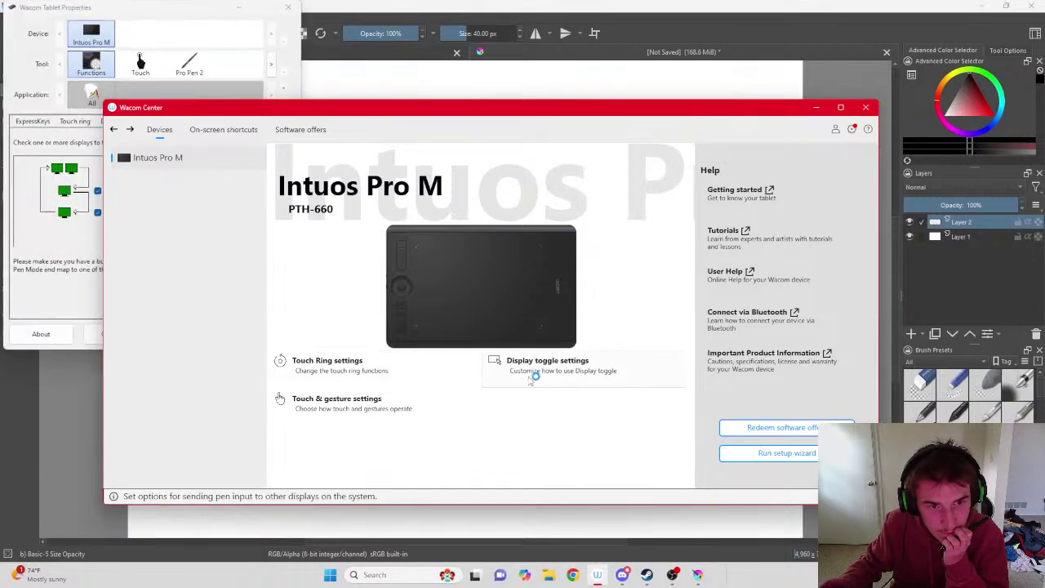
{"action": "mouse_move", "coordinate": [415, 109]}
{"action": "left_mouse_down"}
{"action": "mouse_move", "coordinate": [600, 125]}
{"action": "mouse_move", "coordinate": [709, 155]}
{"action": "mouse_move", "coordinate": [685, 137]}
{"action": "left_mouse_up"}
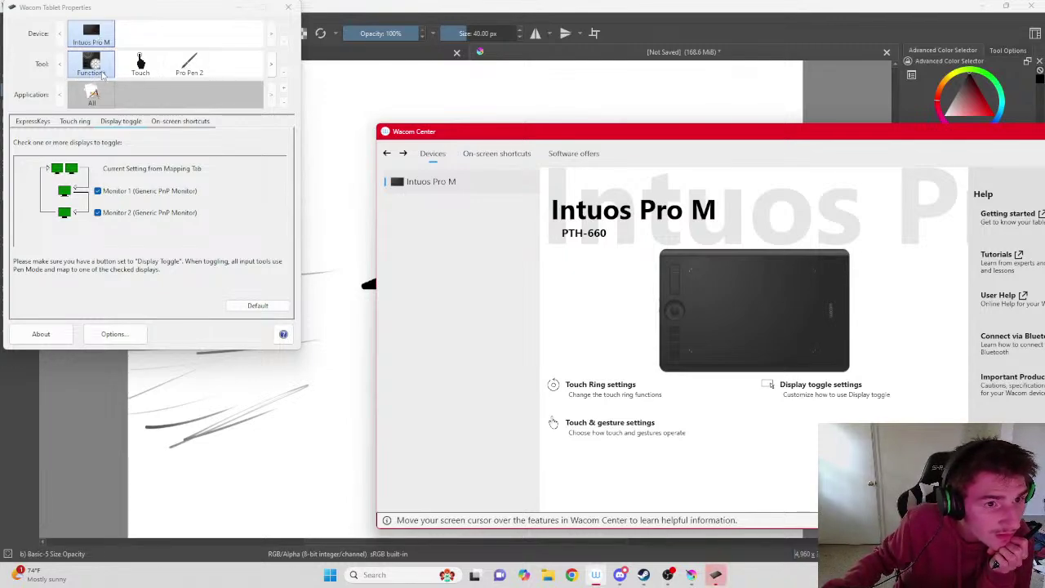
{"action": "left_click", "coordinate": [186, 65]}
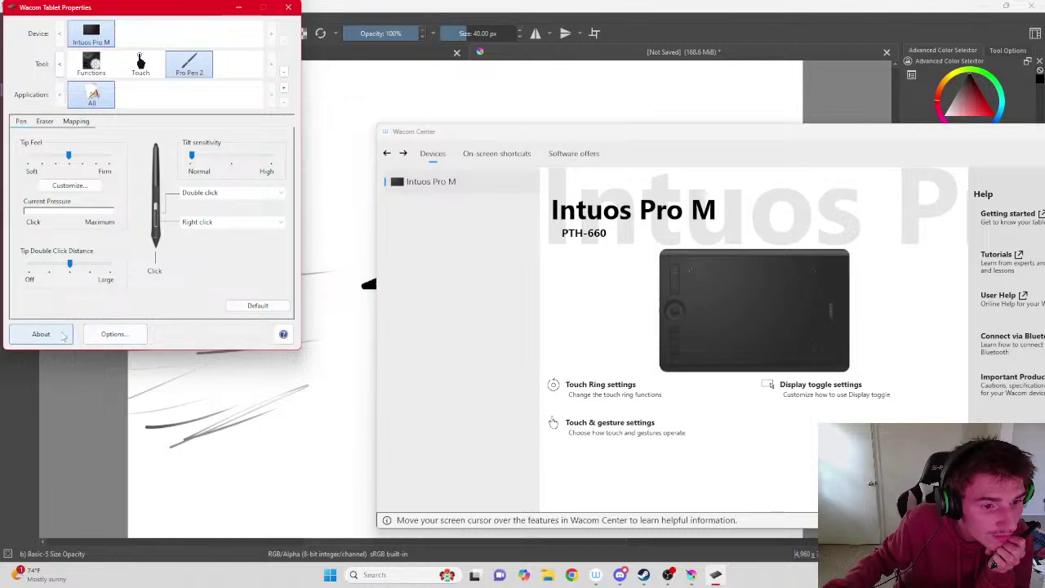
{"action": "mouse_move", "coordinate": [51, 333]}
{"action": "left_mouse_down"}
{"action": "mouse_move", "coordinate": [106, 335]}
{"action": "mouse_move", "coordinate": [182, 365]}
{"action": "left_mouse_up"}
{"action": "left_click_drag", "start_coordinate": [67, 423], "coordinate": [264, 455]}
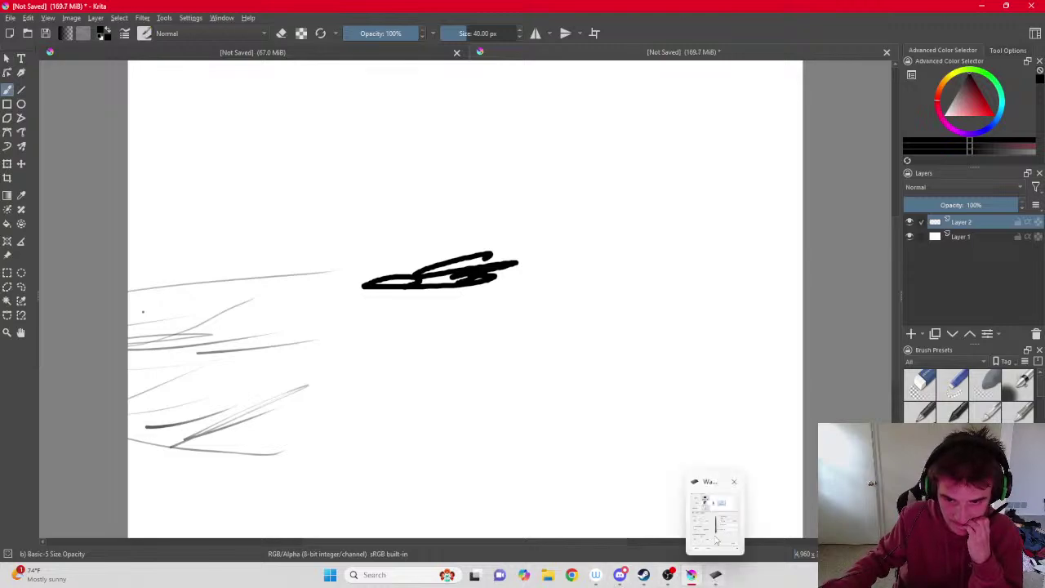
Check the tablet's touch and Pro Pen 2 settings and paint a second thick black scribble just above the first one.
{"action": "left_click", "coordinate": [714, 578]}
{"action": "left_click_drag", "start_coordinate": [197, 16], "coordinate": [255, 65]}
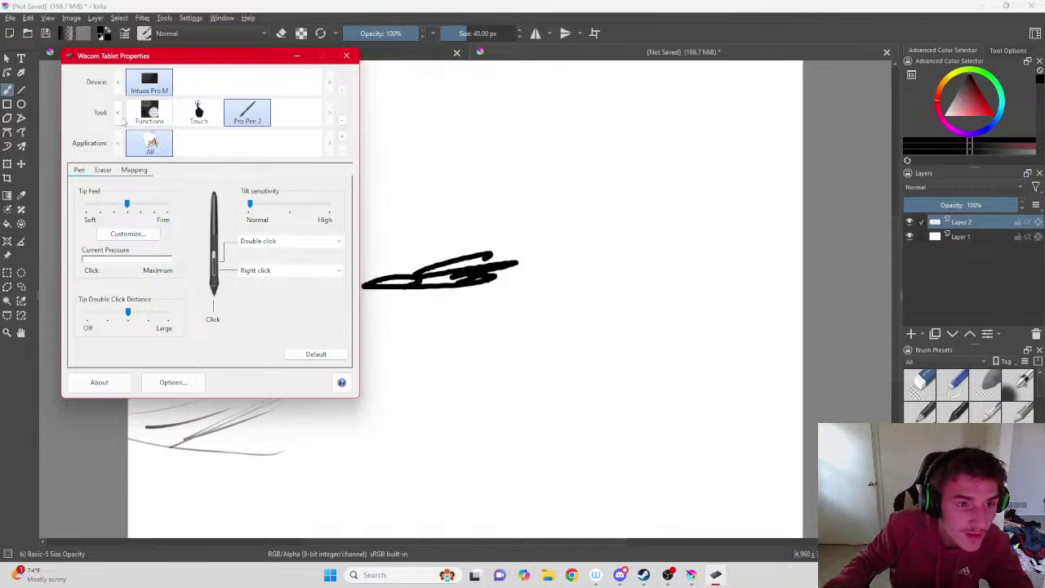
{"action": "left_click", "coordinate": [197, 112]}
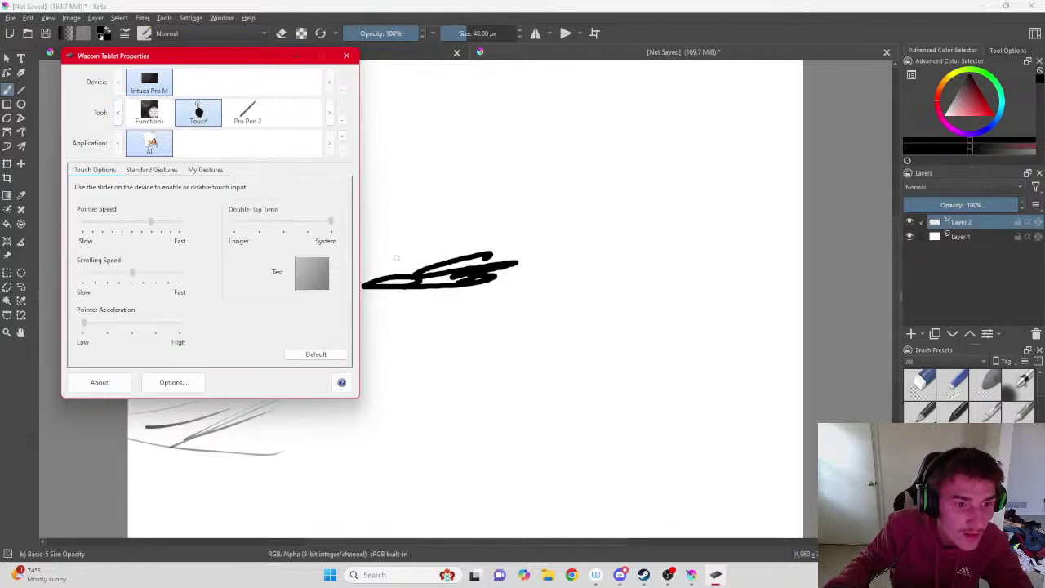
{"action": "left_click", "coordinate": [246, 114]}
{"action": "left_click", "coordinate": [346, 55]}
{"action": "mouse_move", "coordinate": [534, 234]}
{"action": "left_mouse_down"}
{"action": "mouse_move", "coordinate": [566, 227]}
{"action": "mouse_move", "coordinate": [507, 214]}
{"action": "left_mouse_up"}
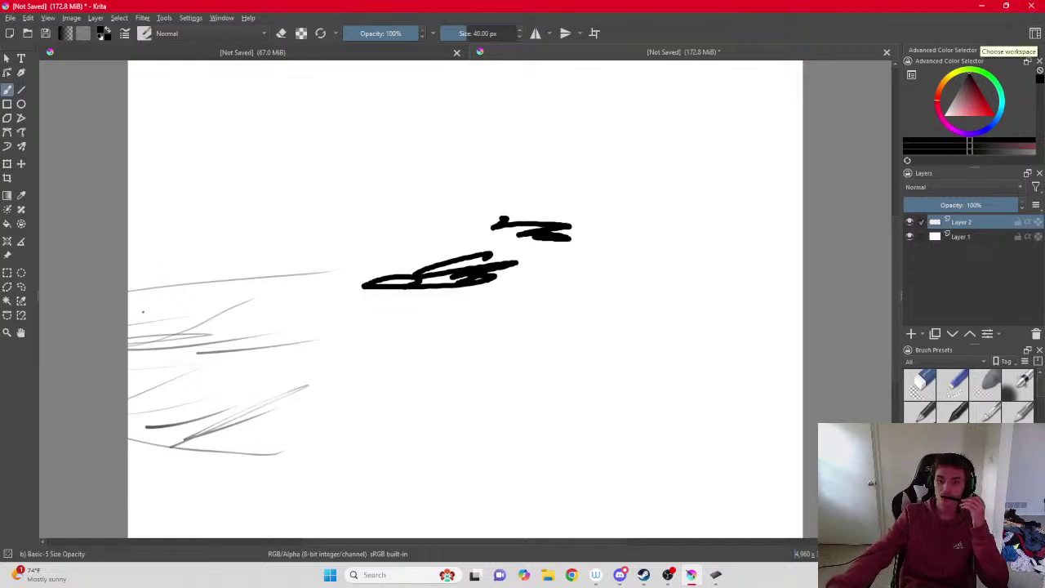
Look through Wacom Center's on-screen shortcuts, software offers and Intuos Pro M device page.
{"action": "left_click", "coordinate": [715, 575]}
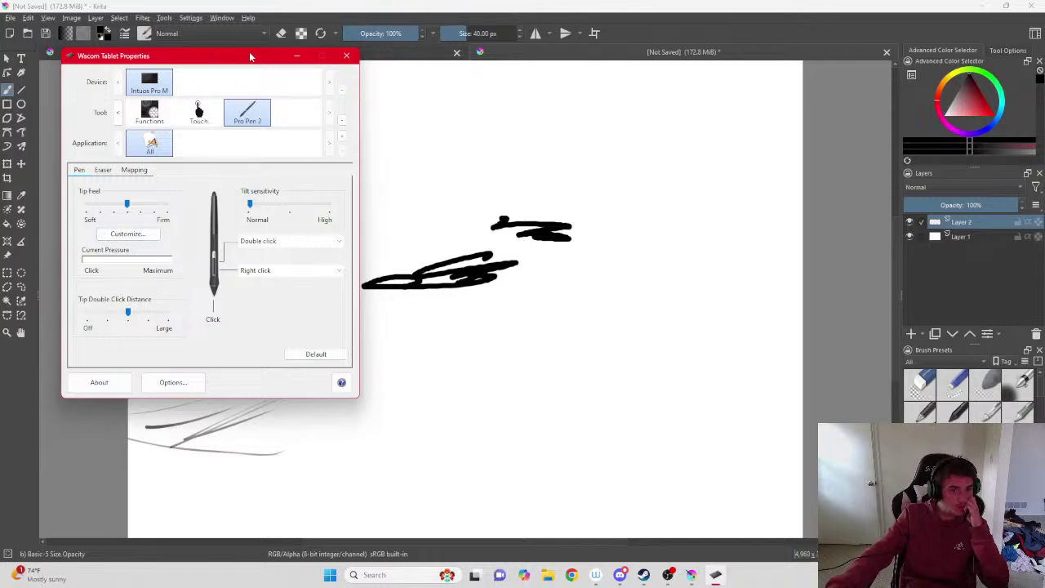
{"action": "left_click", "coordinate": [346, 56]}
{"action": "left_click", "coordinate": [608, 575]}
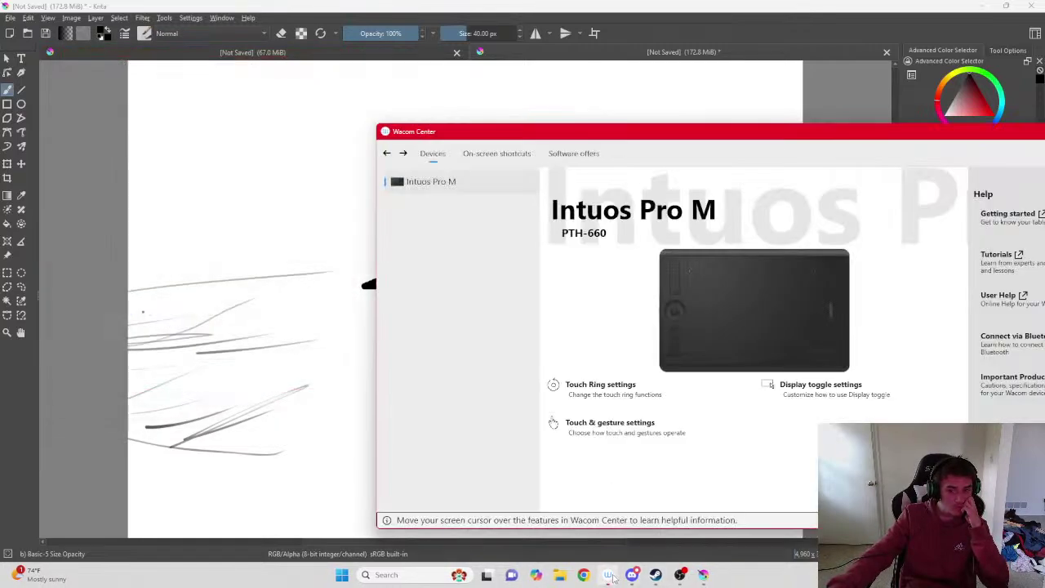
{"action": "left_click_drag", "start_coordinate": [658, 141], "coordinate": [476, 128]}
{"action": "left_click", "coordinate": [310, 141]}
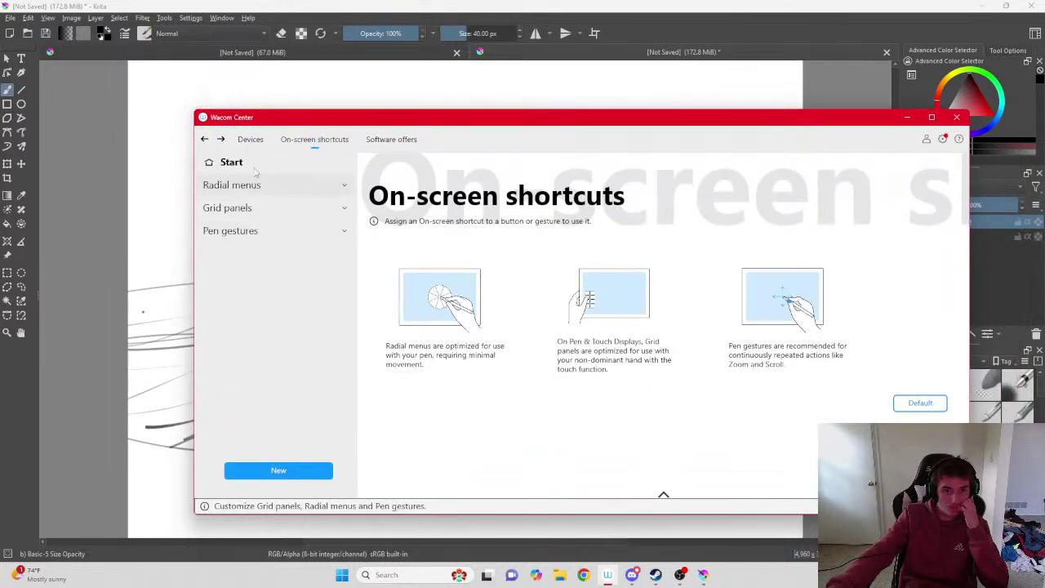
{"action": "left_click", "coordinate": [379, 142]}
{"action": "left_click", "coordinate": [253, 142]}
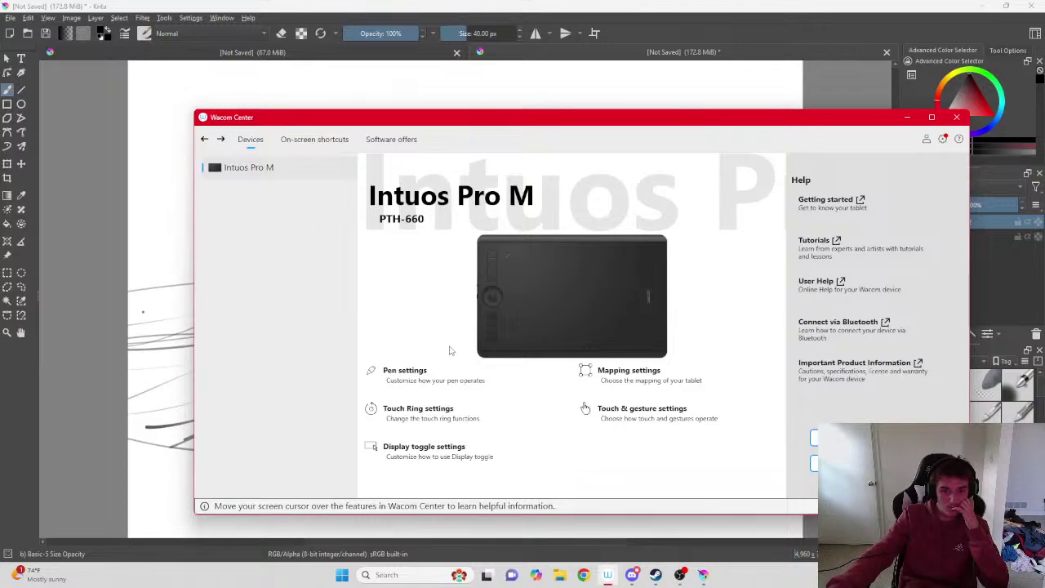
Exclude Monitor 2 from the Intuos Pro M's display toggle, keeping Monitor 1 included.
{"action": "left_click", "coordinate": [422, 448]}
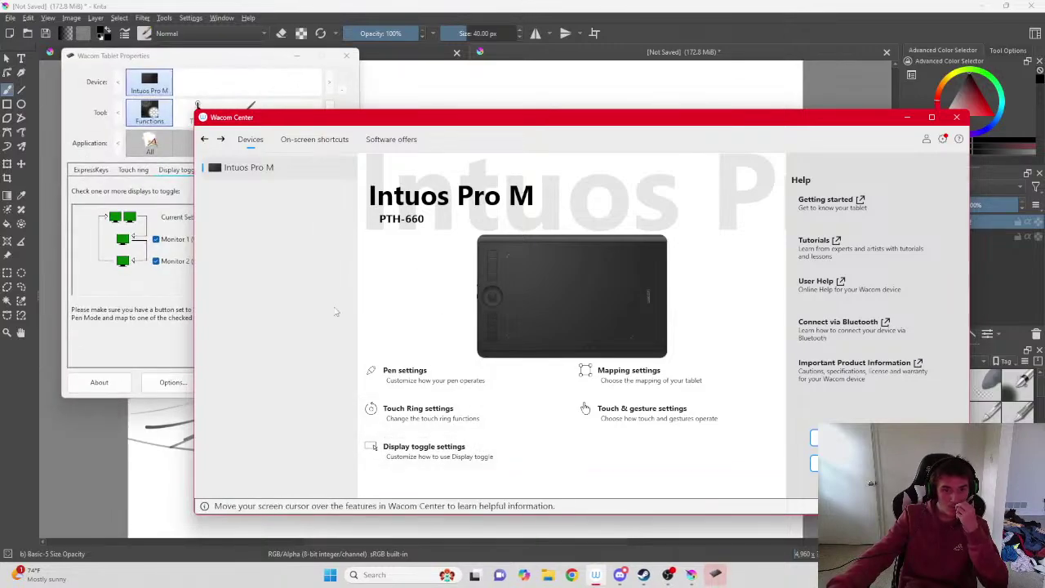
{"action": "left_click_drag", "start_coordinate": [415, 121], "coordinate": [780, 92]}
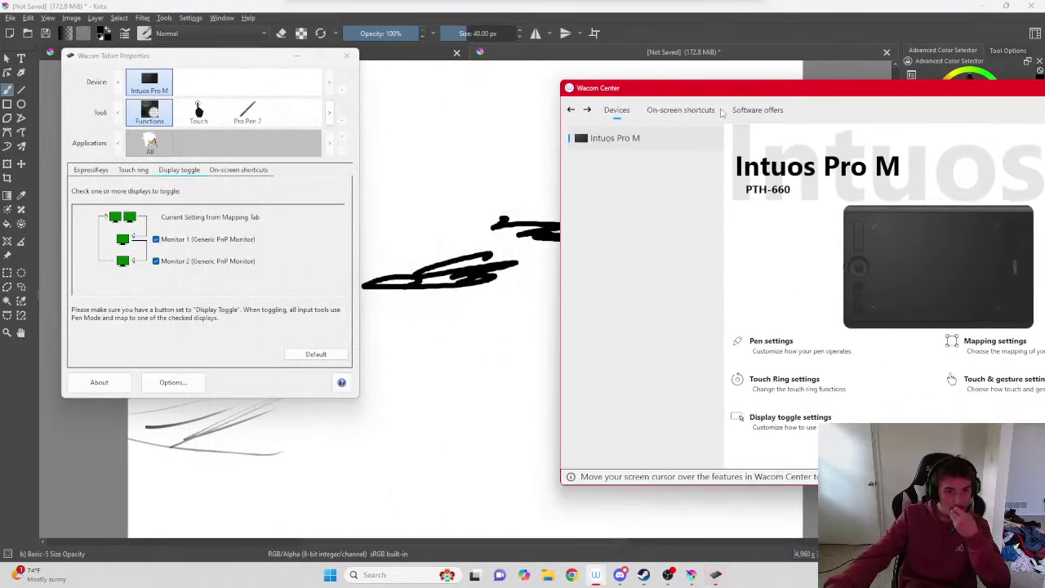
{"action": "left_click", "coordinate": [155, 261]}
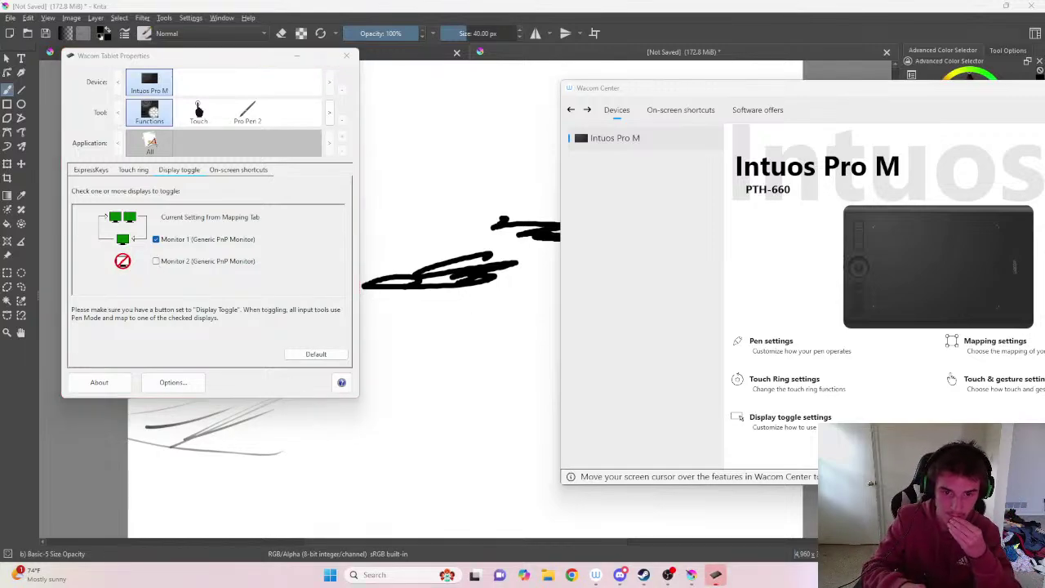
Test the pen in Krita with a series of thin strokes across the canvas's lower left, including one long diagonal rising toward the centre.
{"action": "mouse_move", "coordinate": [129, 454]}
{"action": "left_mouse_down"}
{"action": "mouse_move", "coordinate": [233, 457]}
{"action": "mouse_move", "coordinate": [353, 459]}
{"action": "left_mouse_up"}
{"action": "left_click_drag", "start_coordinate": [269, 459], "coordinate": [388, 448]}
{"action": "left_click_drag", "start_coordinate": [281, 461], "coordinate": [359, 444]}
{"action": "left_click_drag", "start_coordinate": [226, 469], "coordinate": [382, 426]}
{"action": "left_click_drag", "start_coordinate": [213, 454], "coordinate": [521, 351]}
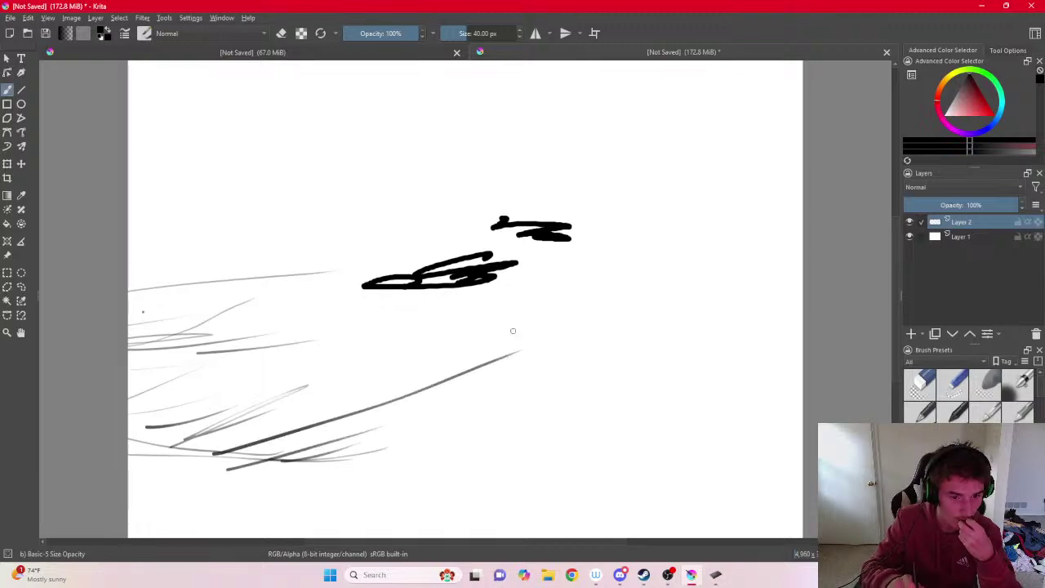
{"action": "mouse_move", "coordinate": [139, 453]}
{"action": "left_mouse_down"}
{"action": "mouse_move", "coordinate": [415, 393]}
{"action": "mouse_move", "coordinate": [272, 406]}
{"action": "left_mouse_up"}
{"action": "left_click_drag", "start_coordinate": [146, 430], "coordinate": [297, 387]}
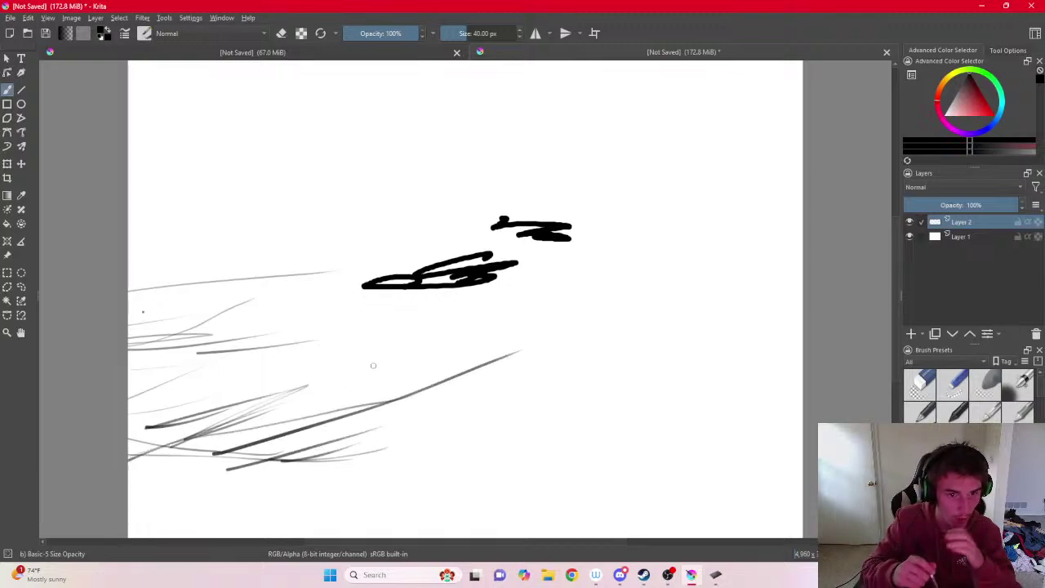
Examine the tablet's on-screen shortcuts, touch ring and ExpressKeys assignments and close the tablet properties.
{"action": "left_click", "coordinate": [717, 573]}
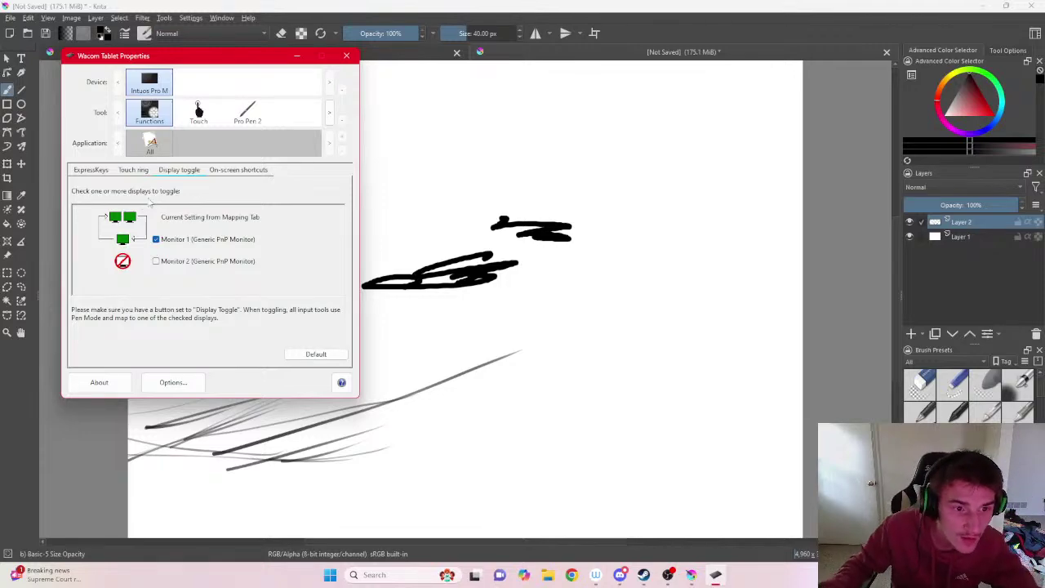
{"action": "left_click", "coordinate": [226, 170]}
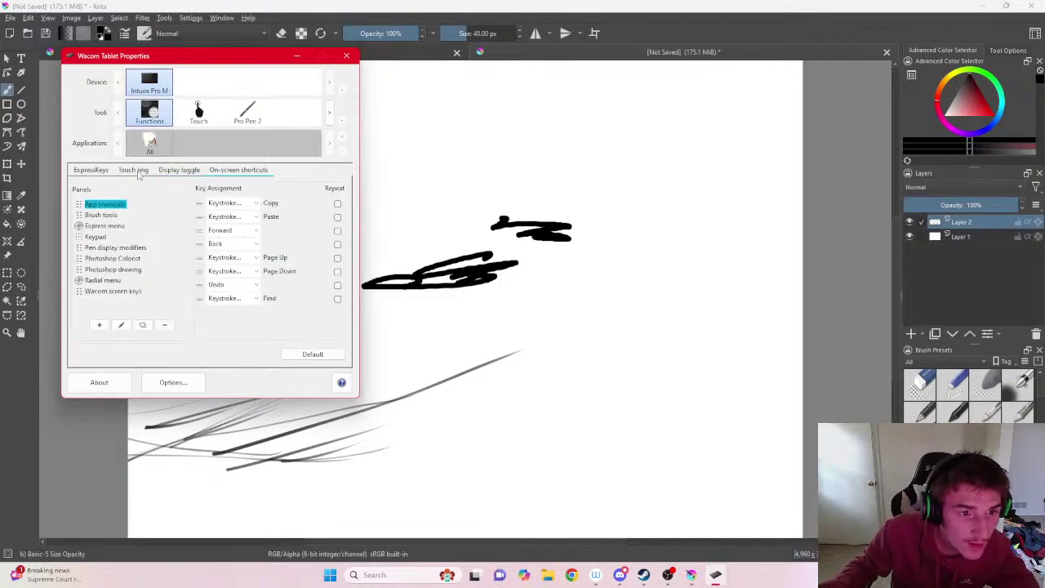
{"action": "left_click", "coordinate": [138, 173]}
{"action": "left_click", "coordinate": [95, 173]}
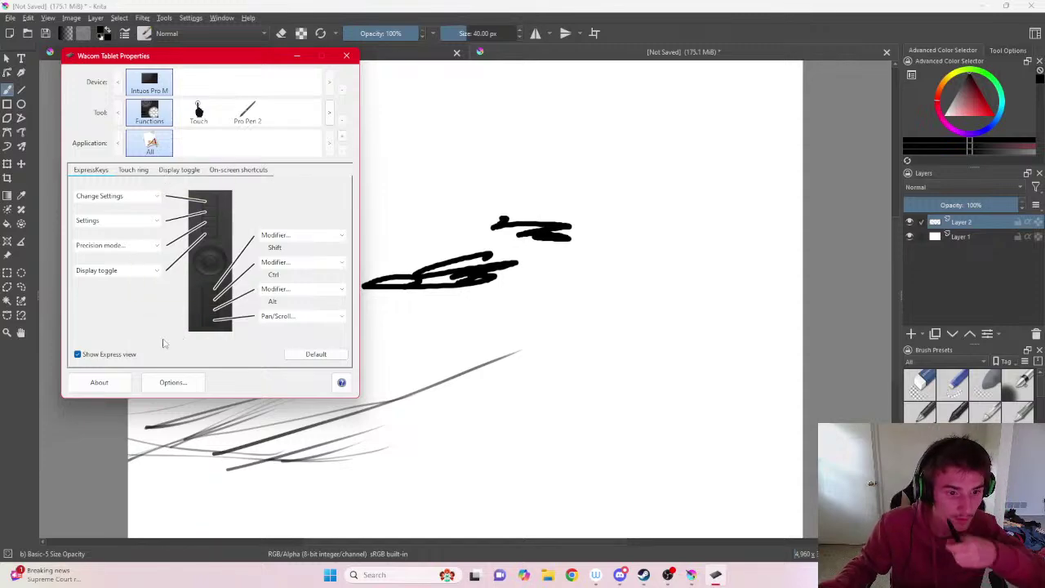
{"action": "left_click", "coordinate": [356, 55]}
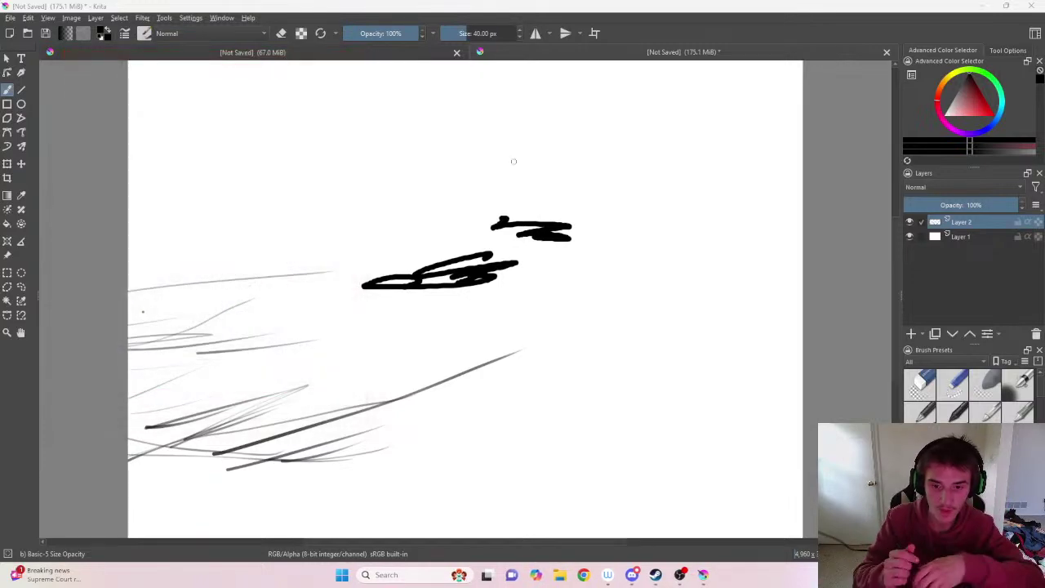
Paint several thin diagonal strokes, a dot and short curved strokes to the right of the canvas centre, below the thick scribbles.
{"action": "left_click_drag", "start_coordinate": [563, 382], "coordinate": [638, 347]}
{"action": "left_click_drag", "start_coordinate": [539, 395], "coordinate": [594, 322]}
{"action": "left_click_drag", "start_coordinate": [521, 399], "coordinate": [569, 340]}
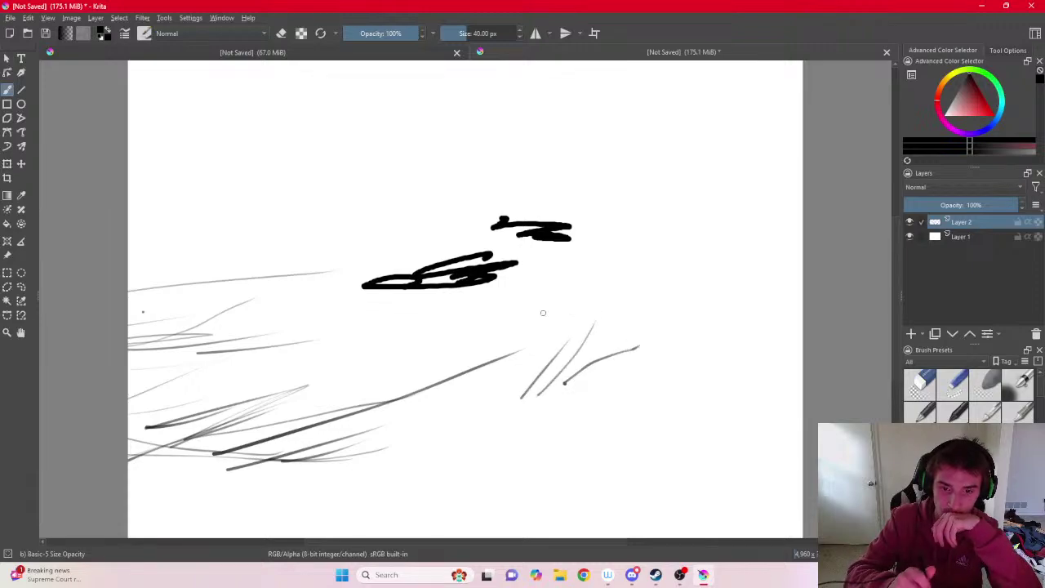
{"action": "left_click", "coordinate": [503, 301]}
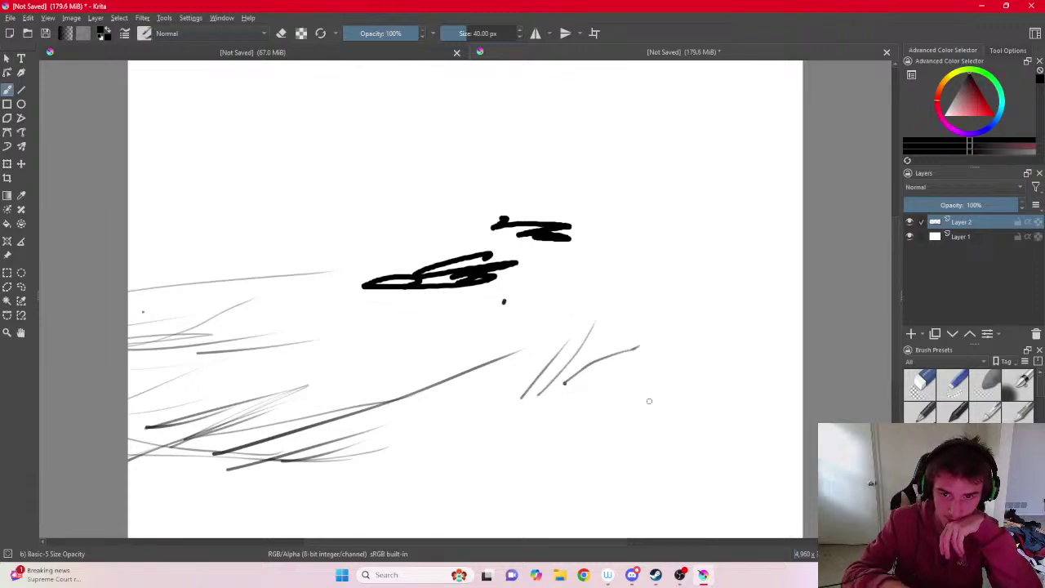
{"action": "mouse_move", "coordinate": [539, 309]}
{"action": "left_mouse_down"}
{"action": "mouse_move", "coordinate": [586, 291]}
{"action": "mouse_move", "coordinate": [597, 312]}
{"action": "mouse_move", "coordinate": [622, 272]}
{"action": "mouse_move", "coordinate": [556, 302]}
{"action": "left_mouse_up"}
{"action": "left_click_drag", "start_coordinate": [493, 271], "coordinate": [516, 294]}
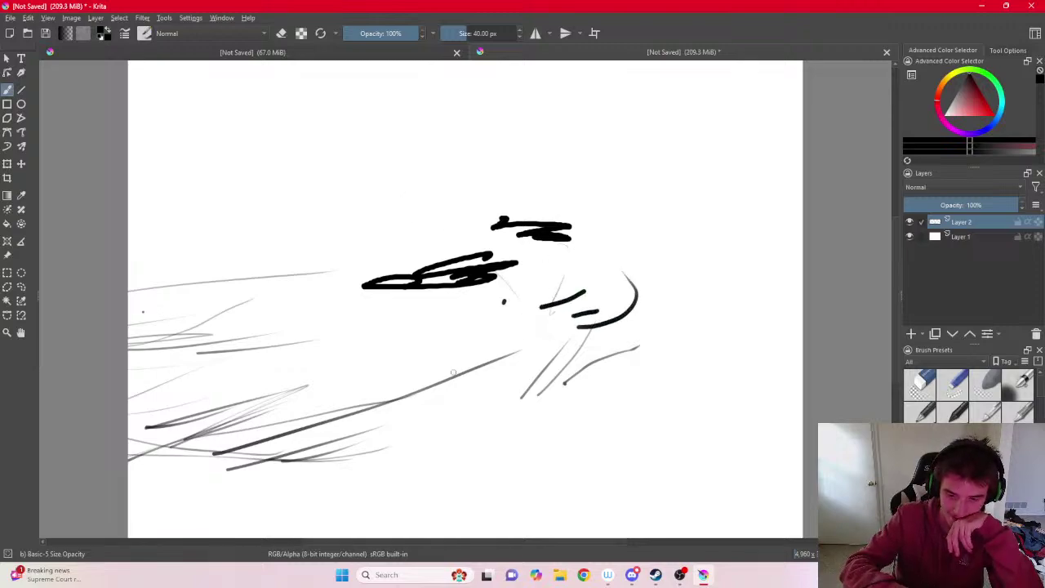
Paint short thin strokes below the thick scribbles and a few faint marks above them near the canvas centre.
{"action": "left_click_drag", "start_coordinate": [490, 346], "coordinate": [471, 359]}
{"action": "left_click_drag", "start_coordinate": [506, 284], "coordinate": [470, 328]}
{"action": "left_click_drag", "start_coordinate": [425, 372], "coordinate": [435, 335]}
{"action": "left_click_drag", "start_coordinate": [427, 343], "coordinate": [410, 387]}
{"action": "left_click_drag", "start_coordinate": [389, 298], "coordinate": [372, 374]}
{"action": "left_click_drag", "start_coordinate": [378, 321], "coordinate": [362, 358]}
{"action": "left_click_drag", "start_coordinate": [416, 254], "coordinate": [431, 232]}
{"action": "left_click_drag", "start_coordinate": [425, 243], "coordinate": [441, 226]}
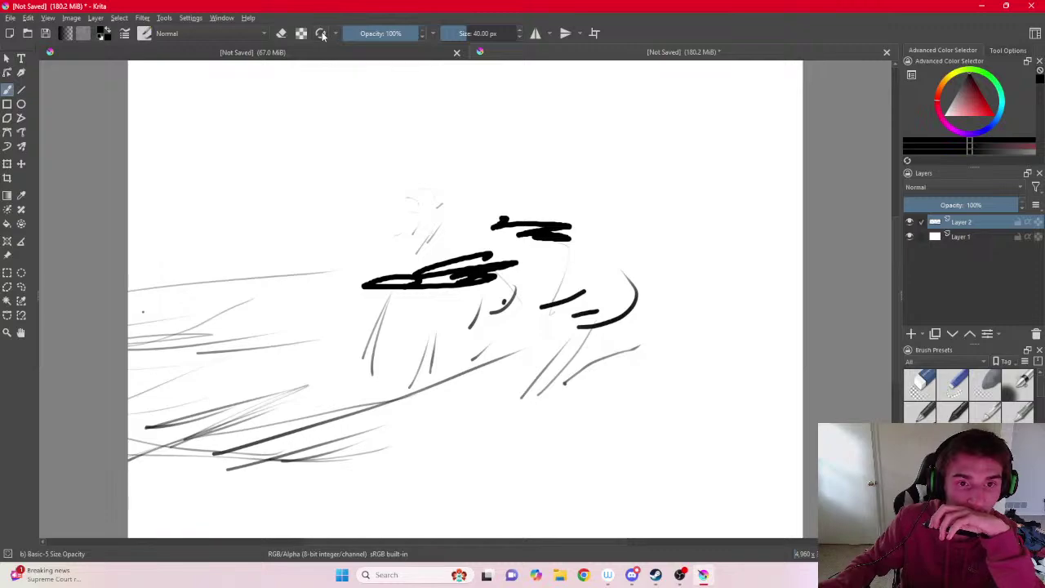
{"action": "right_click", "coordinate": [491, 227]}
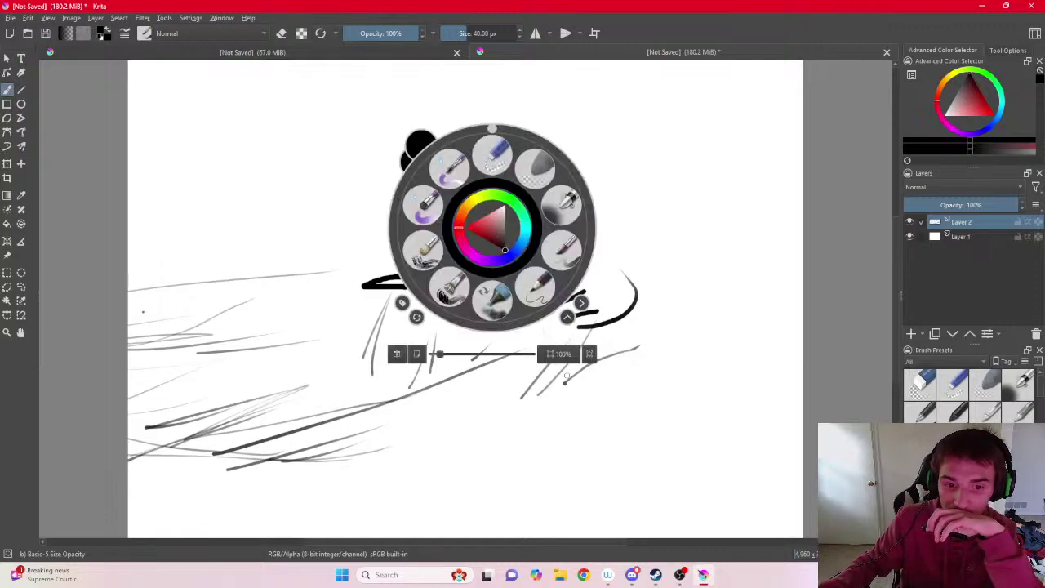
{"action": "left_click", "coordinate": [601, 405]}
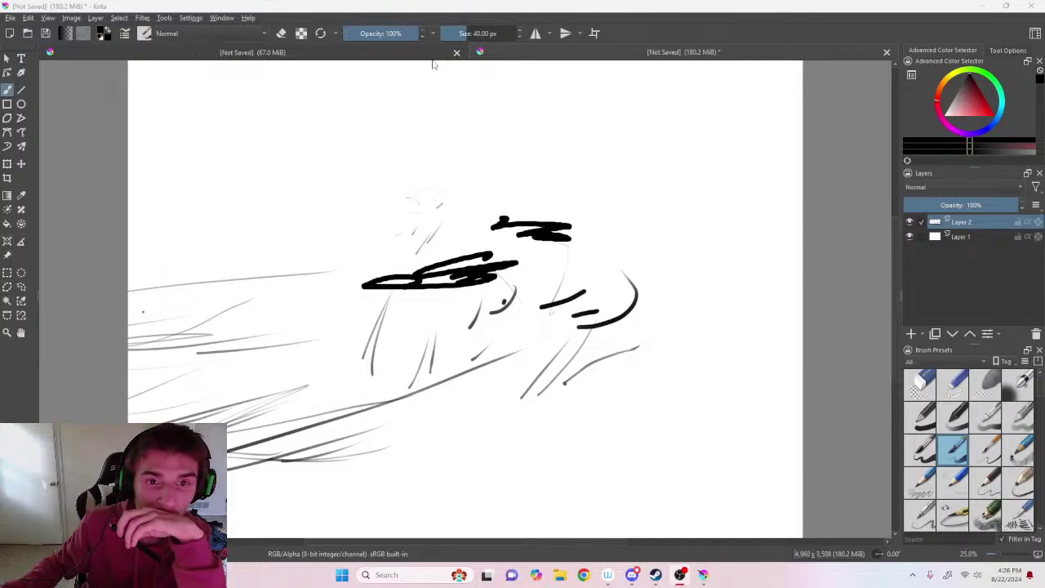
Close both open documents without saving and create a new blank 4,960 x 3,508 px landscape document.
{"action": "left_click", "coordinate": [457, 52]}
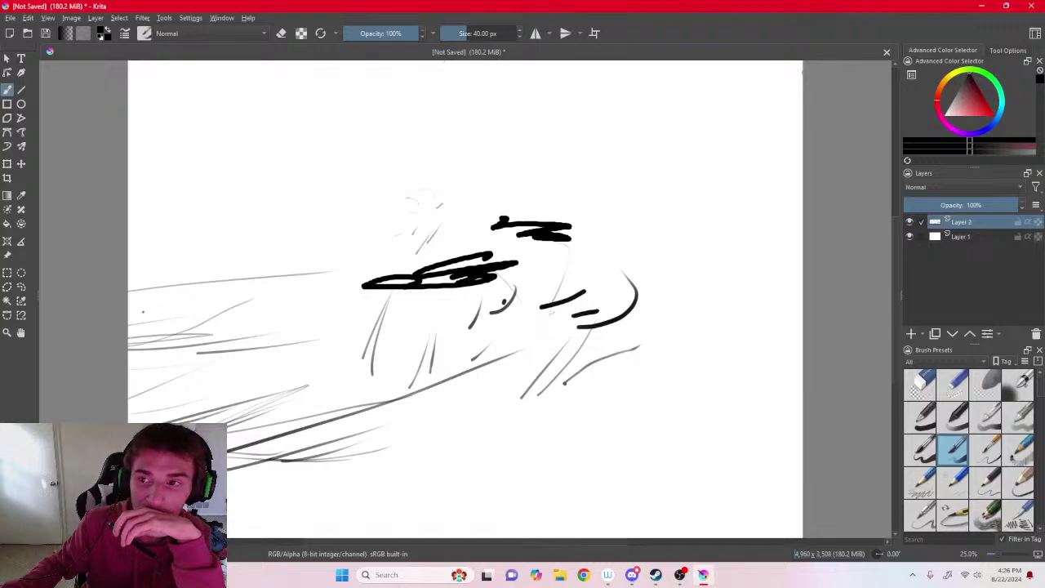
{"action": "left_click", "coordinate": [887, 52]}
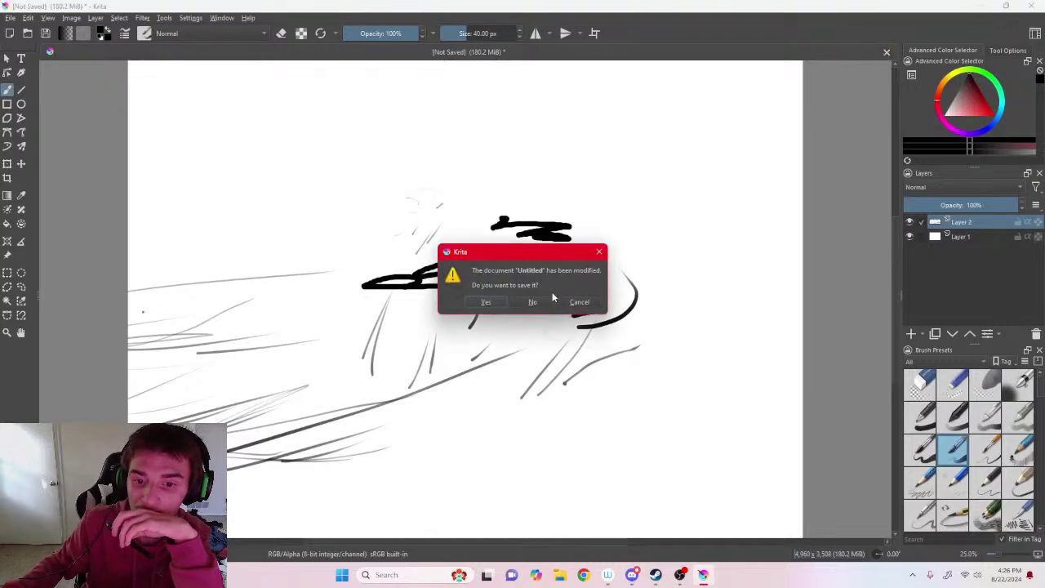
{"action": "left_click", "coordinate": [534, 303]}
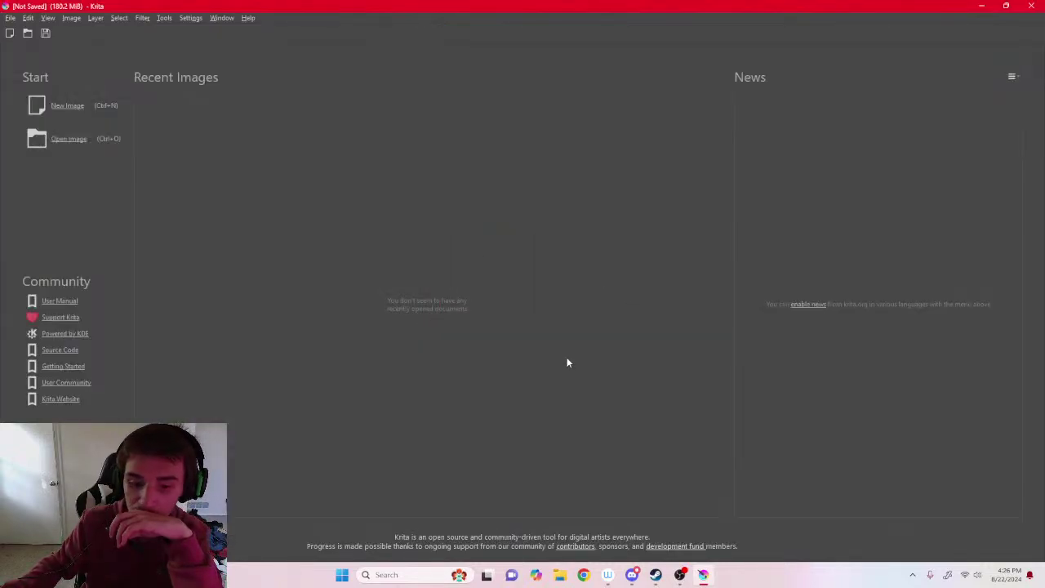
{"action": "left_click", "coordinate": [11, 17]}
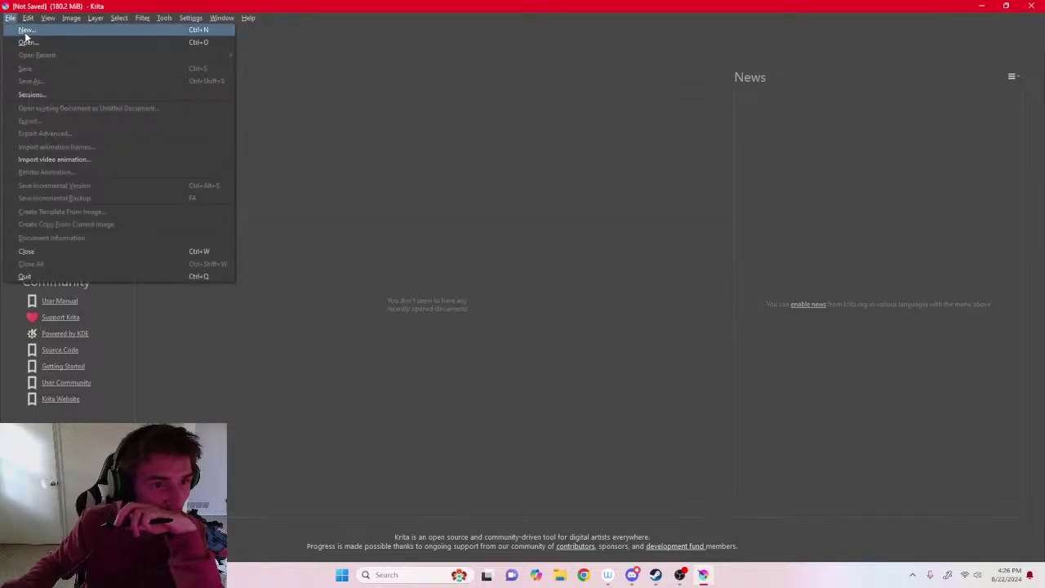
{"action": "left_click", "coordinate": [25, 31]}
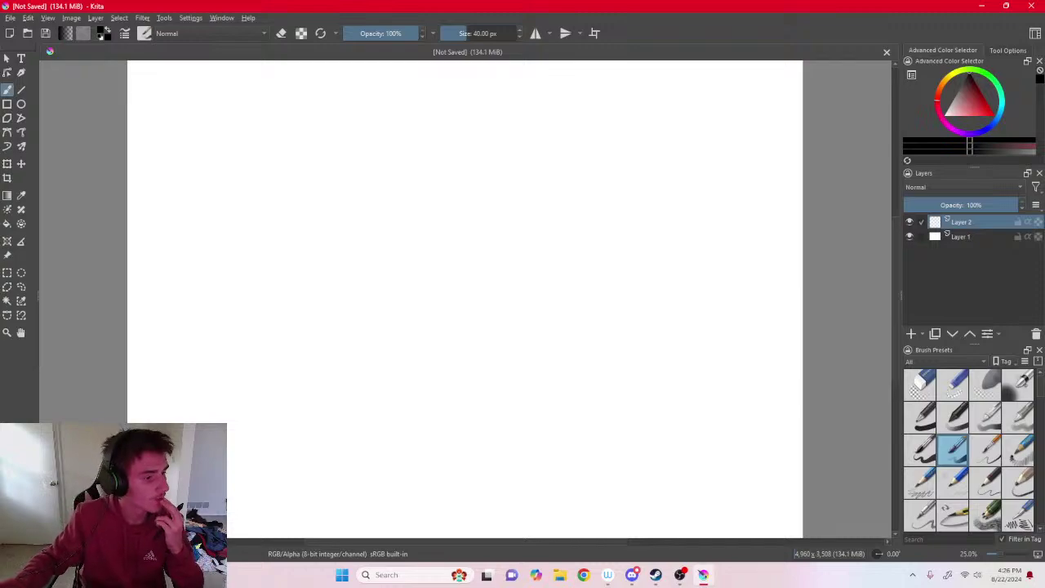
Try the Multibrush tool with a freehand looping scribble around the canvas centre, then undo it.
{"action": "left_click", "coordinate": [583, 575]}
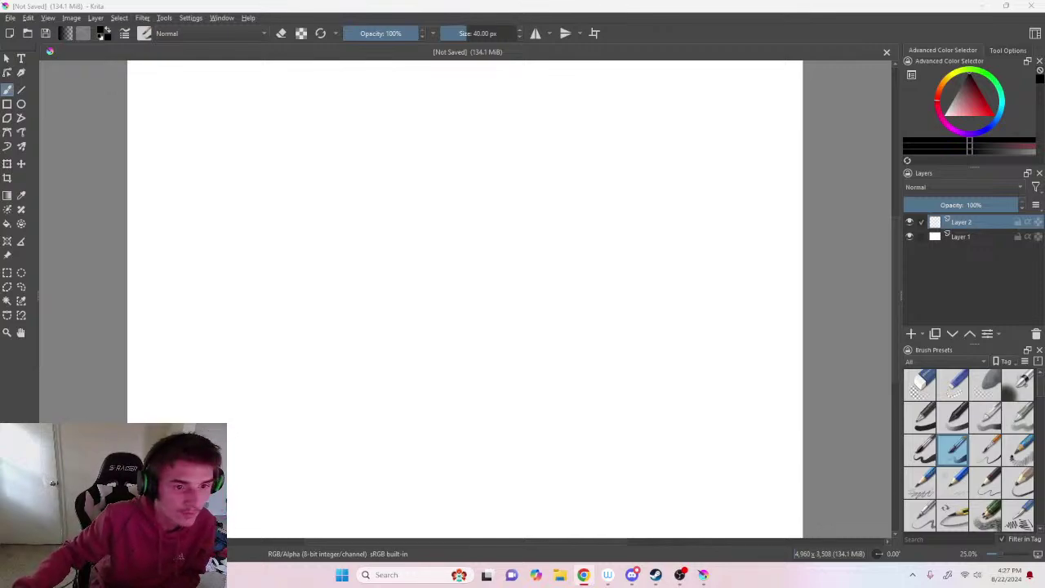
{"action": "left_click", "coordinate": [23, 149]}
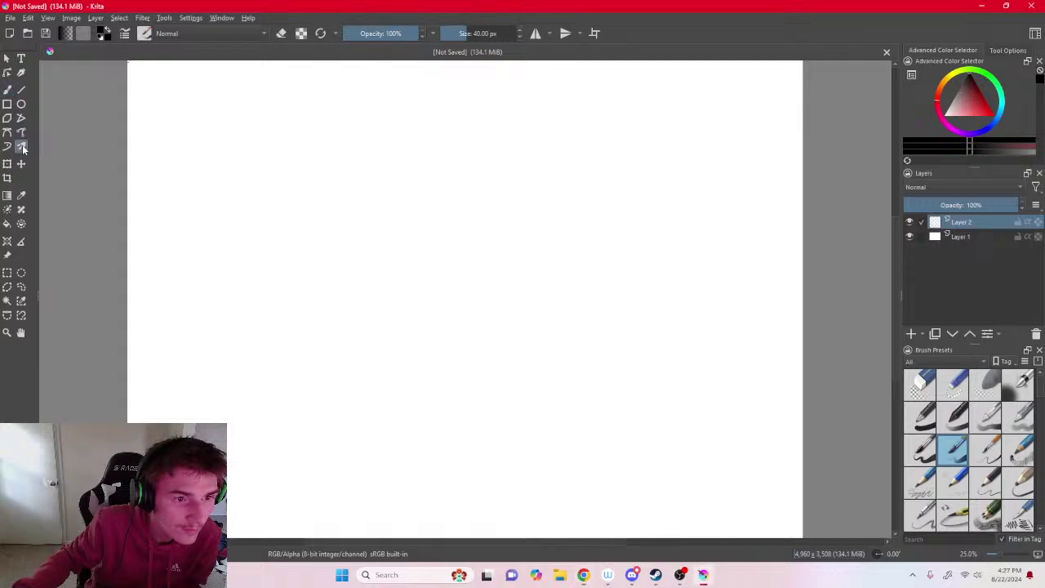
{"action": "right_click", "coordinate": [23, 149]}
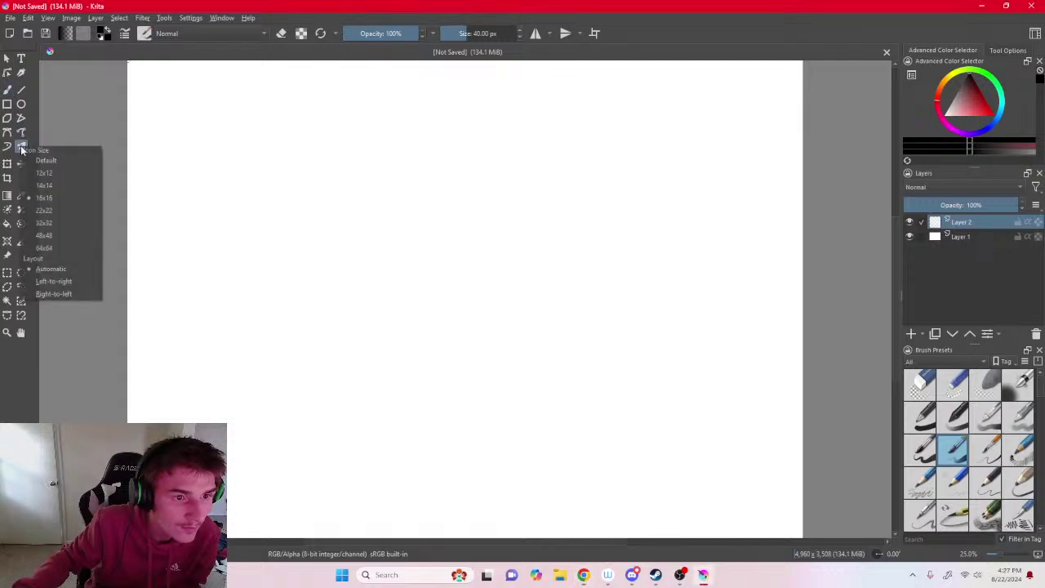
{"action": "key", "text": "Escape"}
{"action": "mouse_move", "coordinate": [290, 167]}
{"action": "left_mouse_down"}
{"action": "mouse_move", "coordinate": [371, 237]}
{"action": "mouse_move", "coordinate": [436, 265]}
{"action": "mouse_move", "coordinate": [401, 267]}
{"action": "mouse_move", "coordinate": [388, 214]}
{"action": "mouse_move", "coordinate": [414, 212]}
{"action": "mouse_move", "coordinate": [372, 211]}
{"action": "mouse_move", "coordinate": [406, 213]}
{"action": "mouse_move", "coordinate": [464, 188]}
{"action": "mouse_move", "coordinate": [584, 261]}
{"action": "mouse_move", "coordinate": [412, 235]}
{"action": "left_mouse_up"}
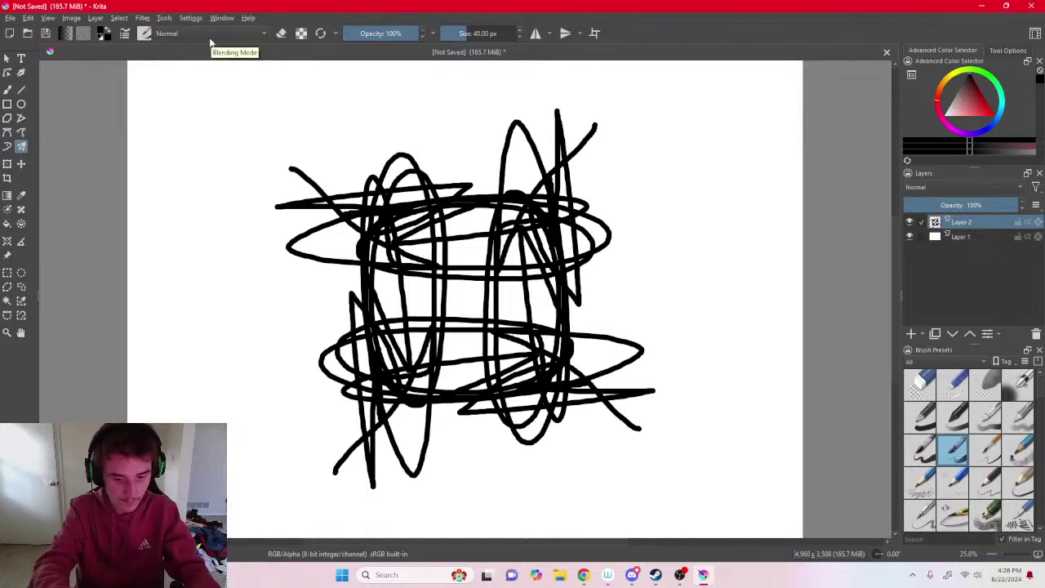
{"action": "key", "text": "ctrl+z"}
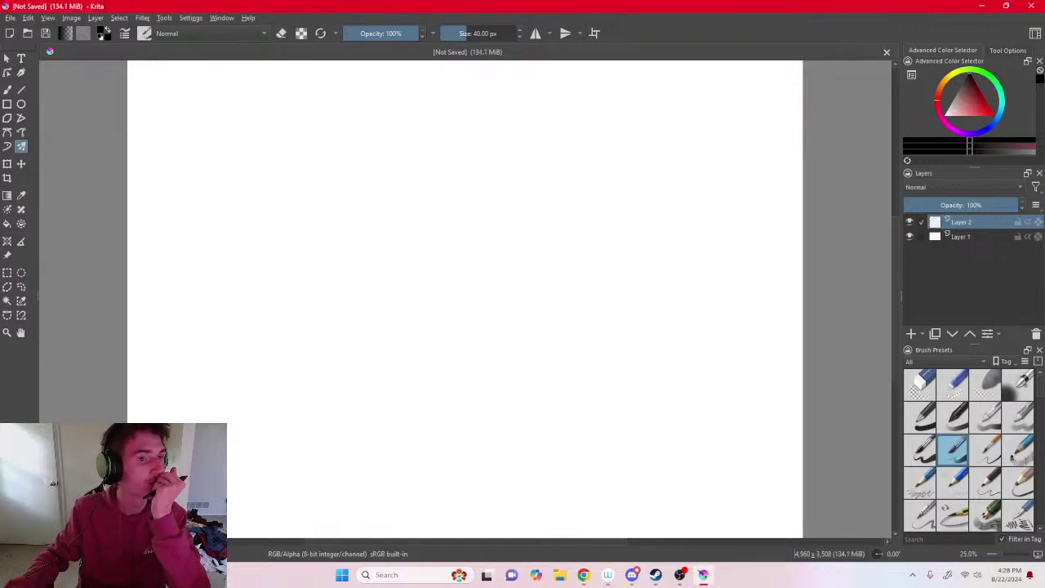
Test the Multibrush with separate light and heavy straight strokes around the canvas centre, then undo them all.
{"action": "key", "text": "alt+Tab"}
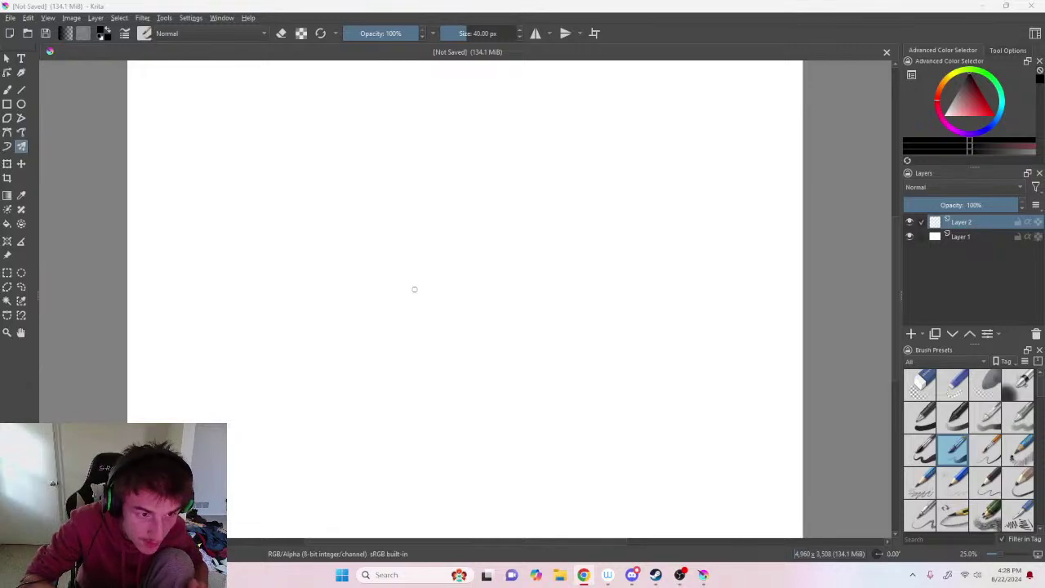
{"action": "left_click", "coordinate": [351, 291]}
{"action": "left_click_drag", "start_coordinate": [353, 290], "coordinate": [409, 330]}
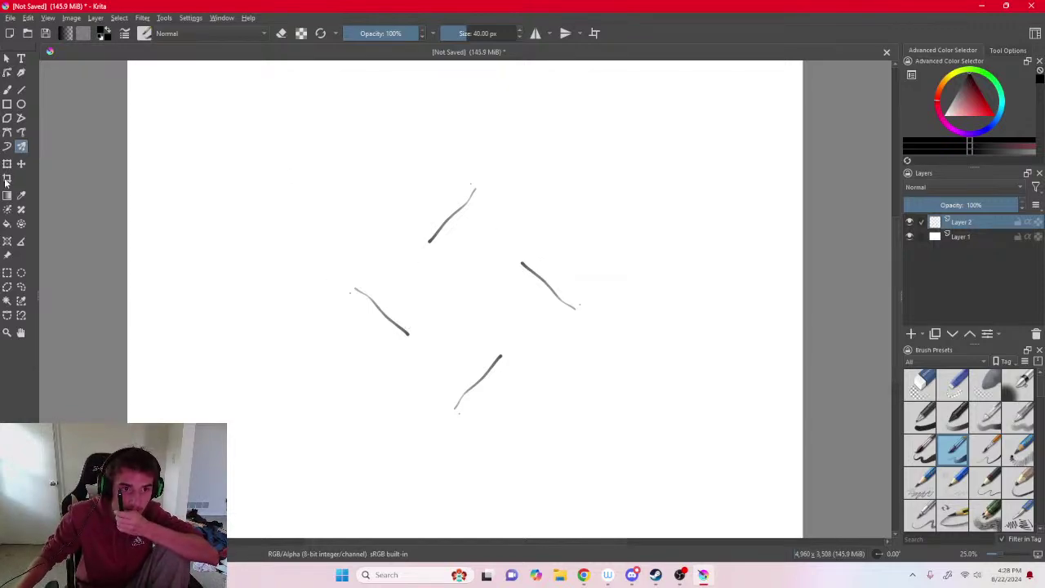
{"action": "left_click_drag", "start_coordinate": [333, 210], "coordinate": [387, 263]}
{"action": "mouse_move", "coordinate": [393, 226]}
{"action": "left_mouse_down"}
{"action": "mouse_move", "coordinate": [455, 195]}
{"action": "mouse_move", "coordinate": [413, 178]}
{"action": "mouse_move", "coordinate": [416, 189]}
{"action": "left_mouse_up"}
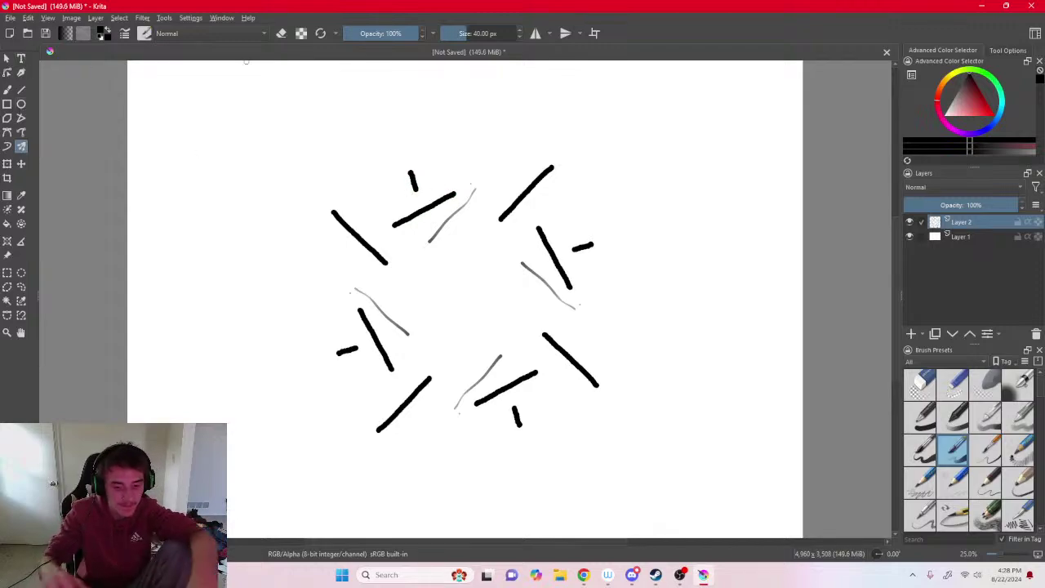
{"action": "key", "text": "ctrl+z"}
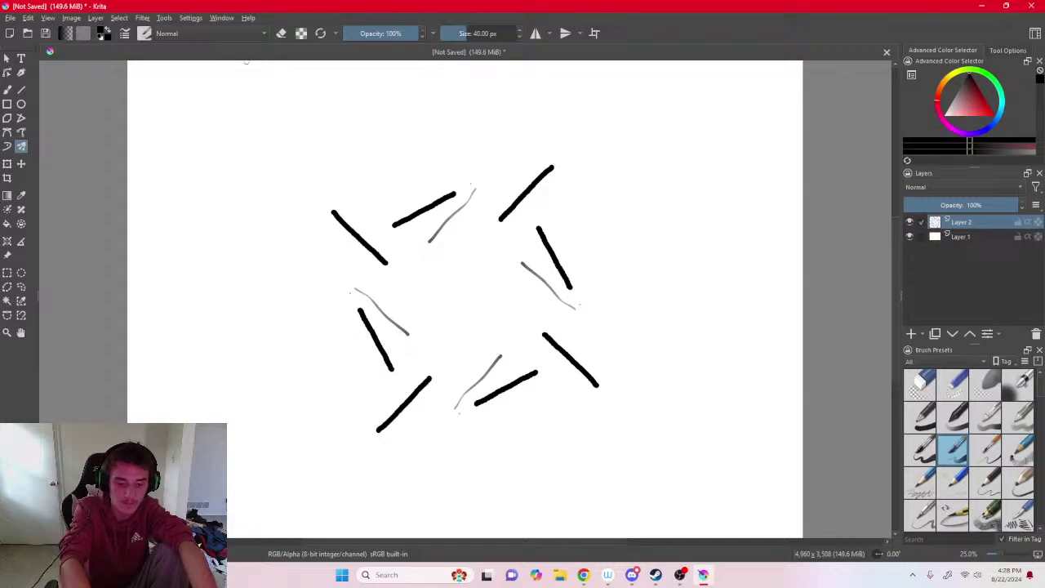
{"action": "key", "text": "ctrl+z"}
{"action": "key", "text": "ctrl+z"}
{"action": "key", "text": "ctrl+z"}
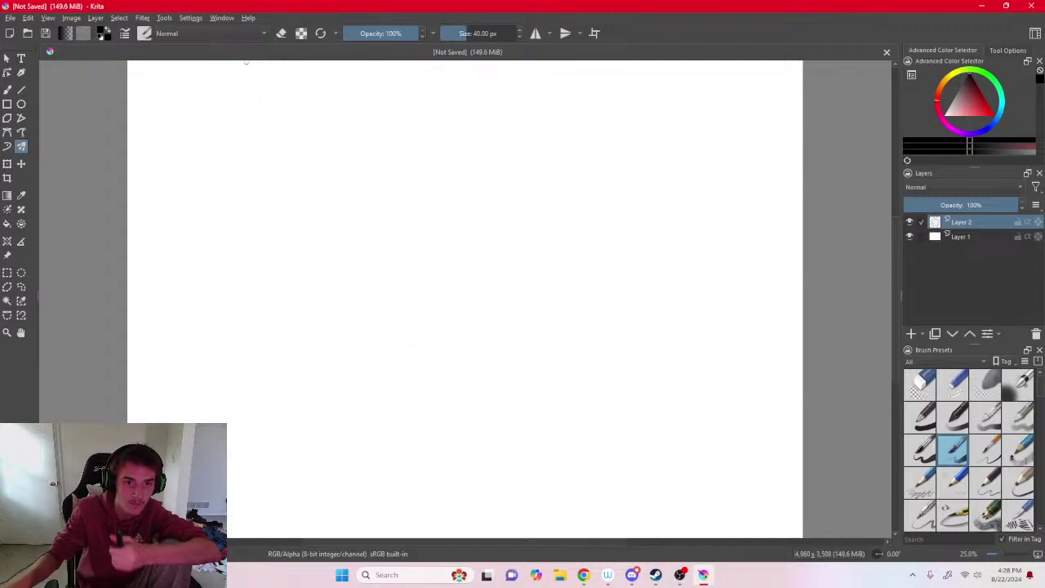
Test the Multibrush with diagonal lines, angular outlines and a dot around the canvas centre, then undo them all.
{"action": "left_click_drag", "start_coordinate": [375, 220], "coordinate": [425, 294]}
{"action": "mouse_move", "coordinate": [429, 257]}
{"action": "left_mouse_down"}
{"action": "mouse_move", "coordinate": [469, 258]}
{"action": "mouse_move", "coordinate": [468, 279]}
{"action": "mouse_move", "coordinate": [440, 284]}
{"action": "mouse_move", "coordinate": [445, 265]}
{"action": "mouse_move", "coordinate": [416, 261]}
{"action": "mouse_move", "coordinate": [416, 241]}
{"action": "mouse_move", "coordinate": [444, 240]}
{"action": "mouse_move", "coordinate": [454, 222]}
{"action": "mouse_move", "coordinate": [496, 245]}
{"action": "left_mouse_up"}
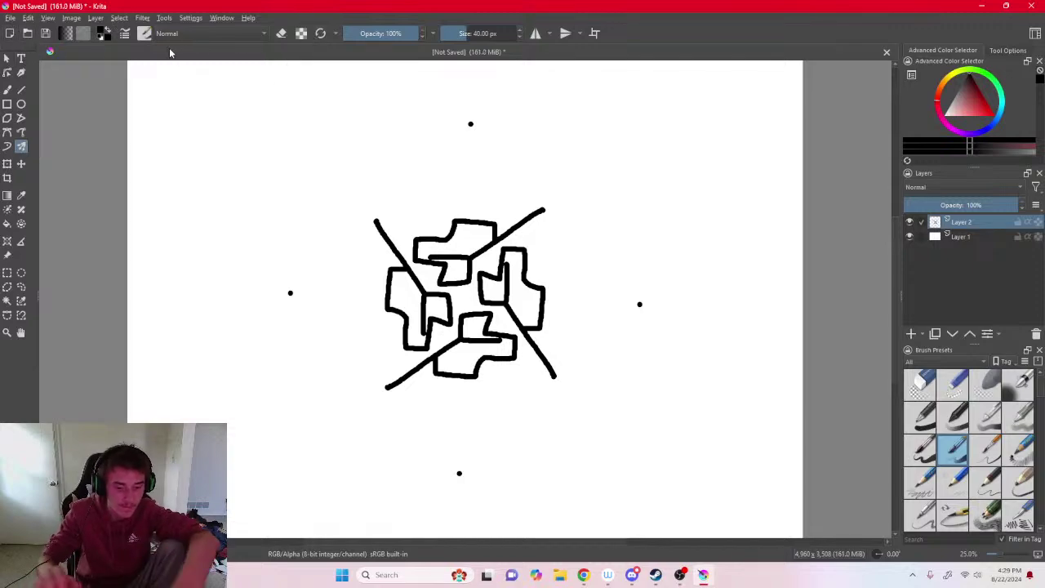
{"action": "key", "text": "ctrl+z"}
{"action": "key", "text": "ctrl+z"}
{"action": "key", "text": "ctrl+z"}
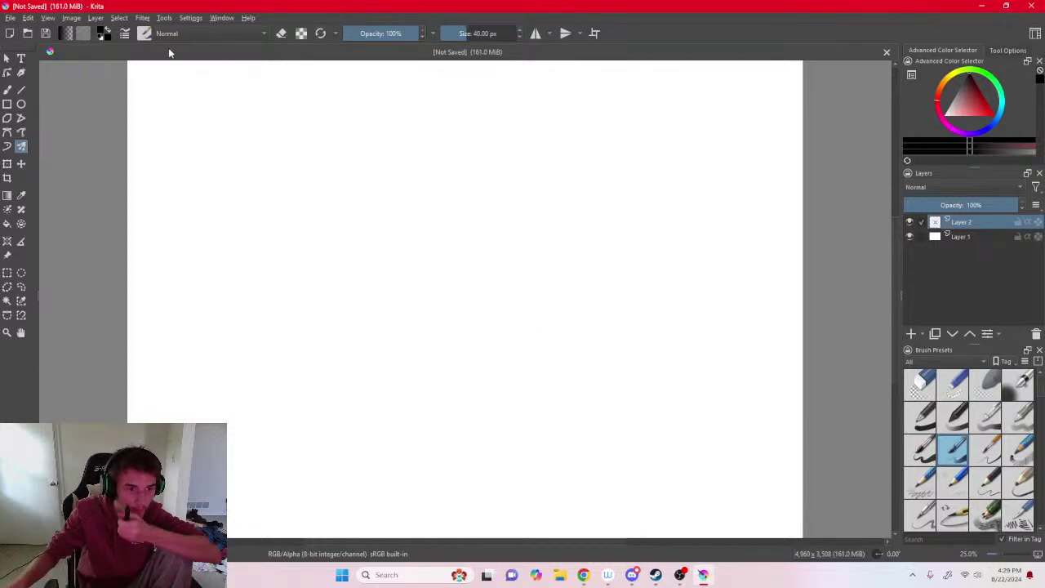
Choose the Automatic toolbox layout, test a short hooked Multibrush stroke and undo the stroke.
{"action": "right_click", "coordinate": [22, 146]}
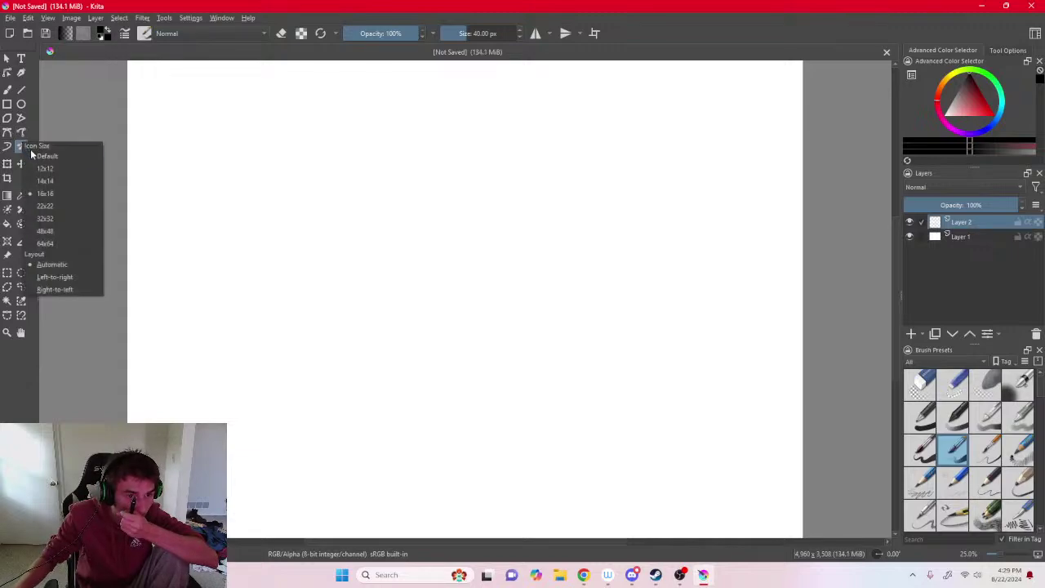
{"action": "left_click", "coordinate": [49, 264]}
{"action": "mouse_move", "coordinate": [325, 298]}
{"action": "left_mouse_down"}
{"action": "mouse_move", "coordinate": [355, 300]}
{"action": "mouse_move", "coordinate": [360, 286]}
{"action": "left_mouse_up"}
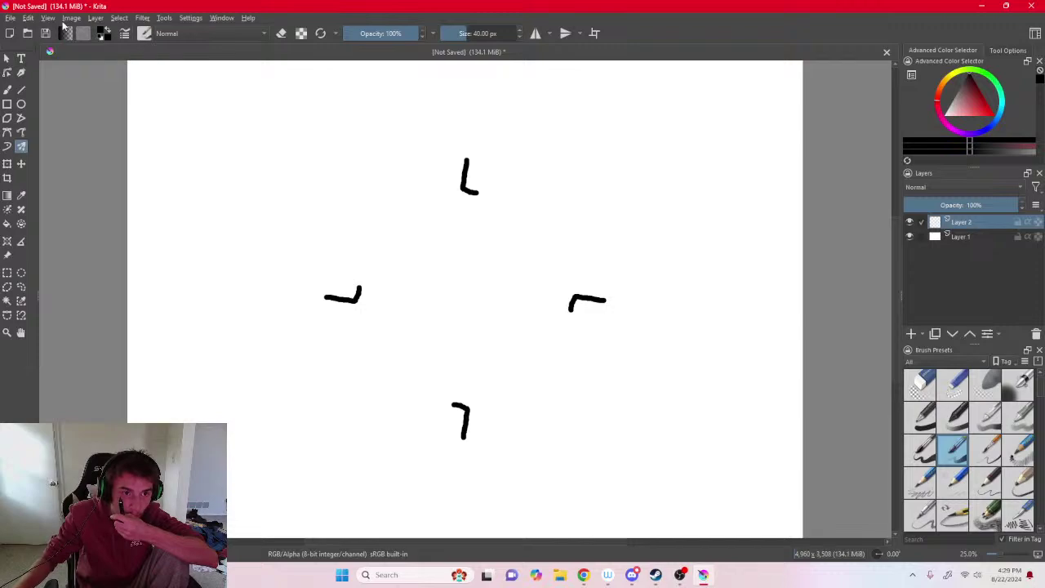
{"action": "key", "text": "ctrl+z"}
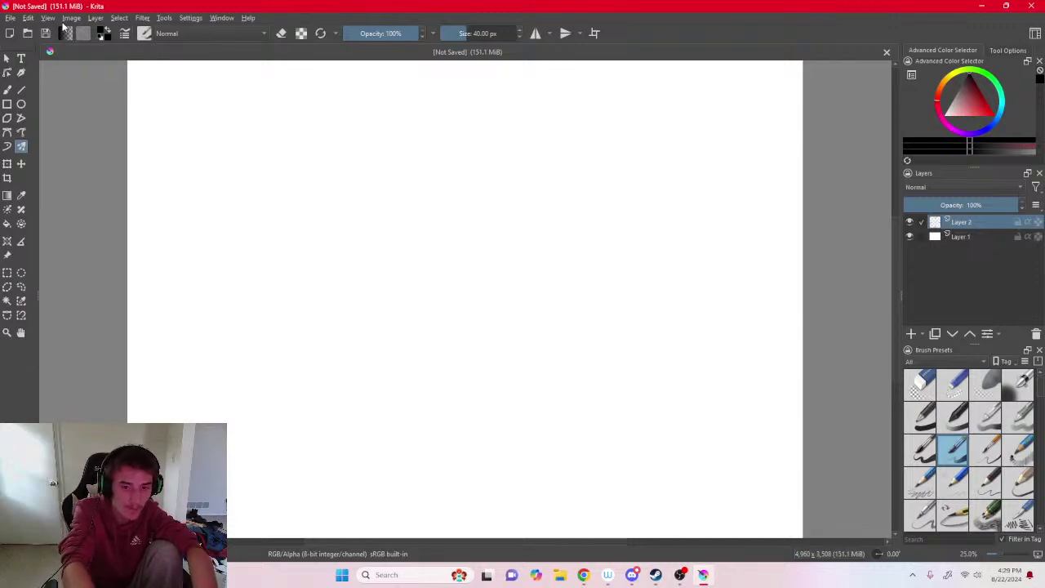
Try the Left-to-right toolbox layout and check the toolbox's icon size and layout options for Multibrush settings.
{"action": "right_click", "coordinate": [22, 148]}
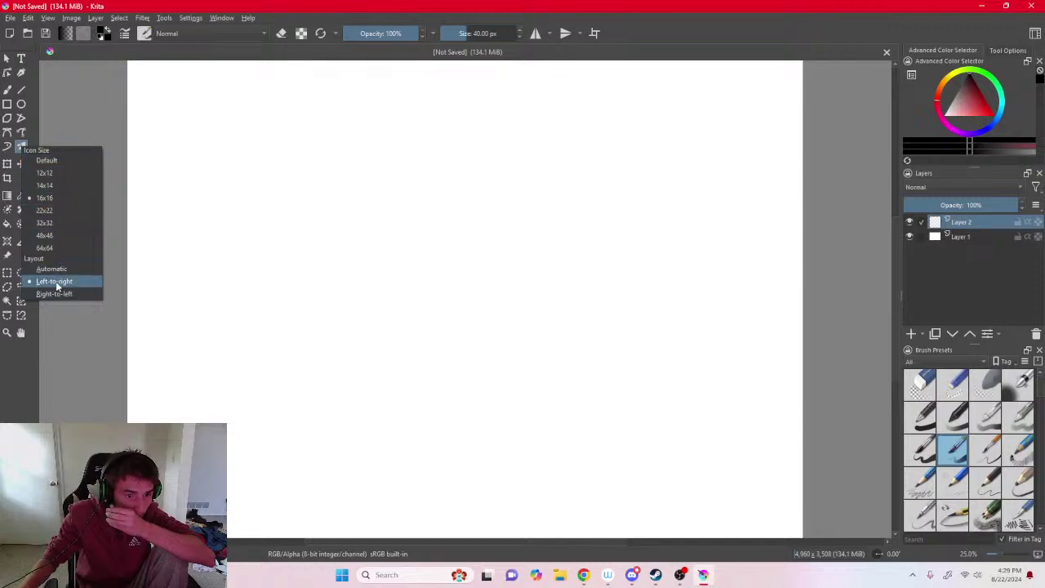
{"action": "left_click", "coordinate": [54, 281]}
{"action": "left_click", "coordinate": [22, 147]}
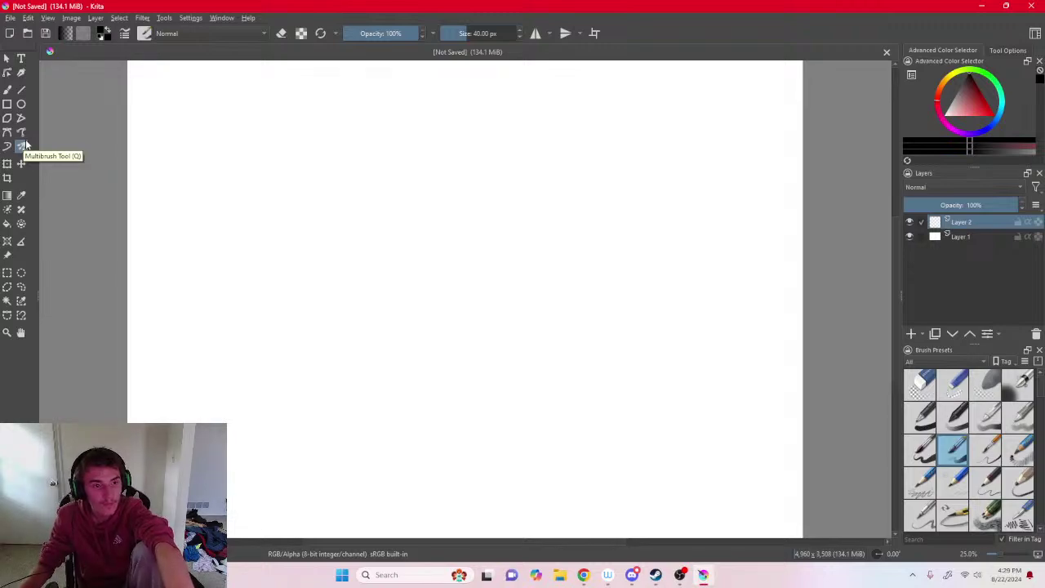
{"action": "right_click", "coordinate": [26, 144]}
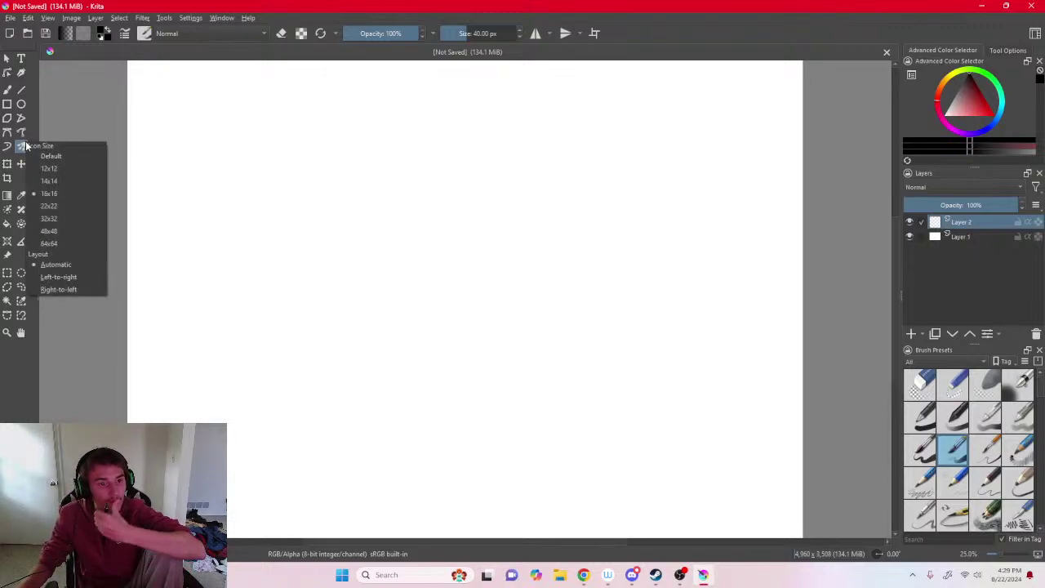
{"action": "left_click", "coordinate": [22, 146]}
{"action": "right_click", "coordinate": [22, 147]}
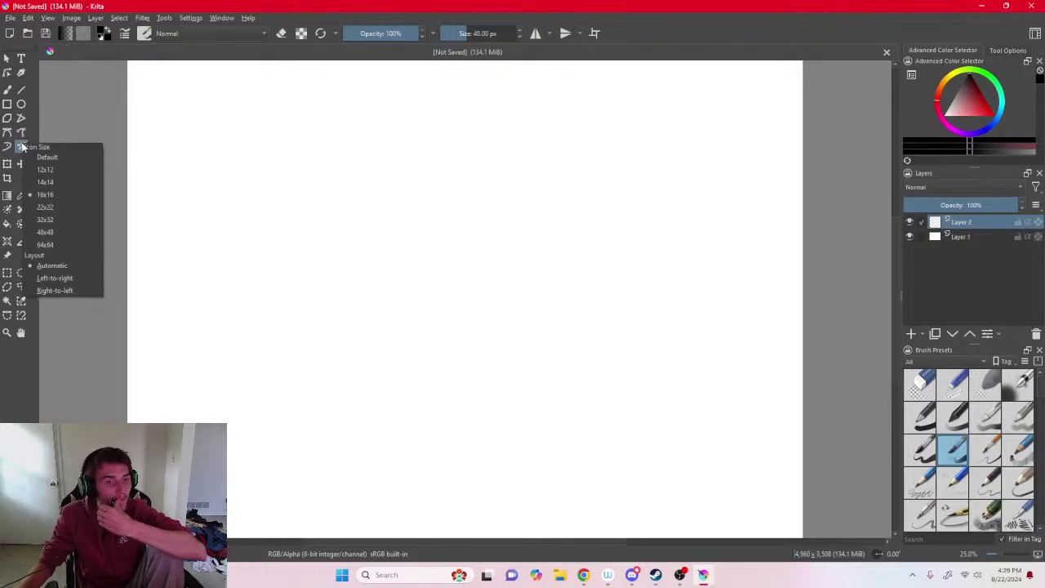
{"action": "left_click", "coordinate": [19, 149]}
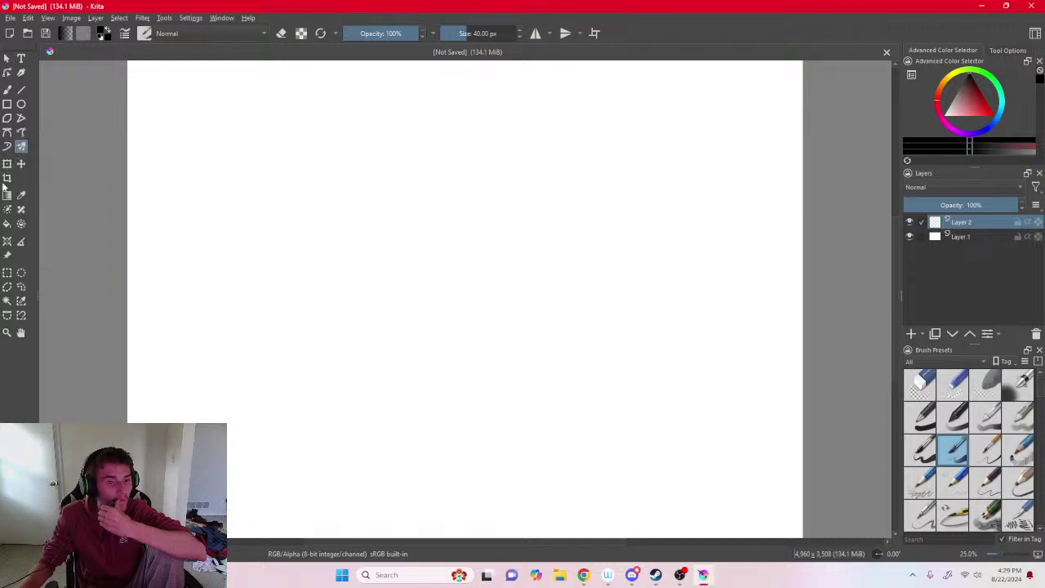
Try drawing a three-point Bezier curve across the upper part of the canvas and cancel it.
{"action": "left_click", "coordinate": [7, 134]}
{"action": "left_click", "coordinate": [308, 184]}
{"action": "left_click_drag", "start_coordinate": [449, 230], "coordinate": [485, 183]}
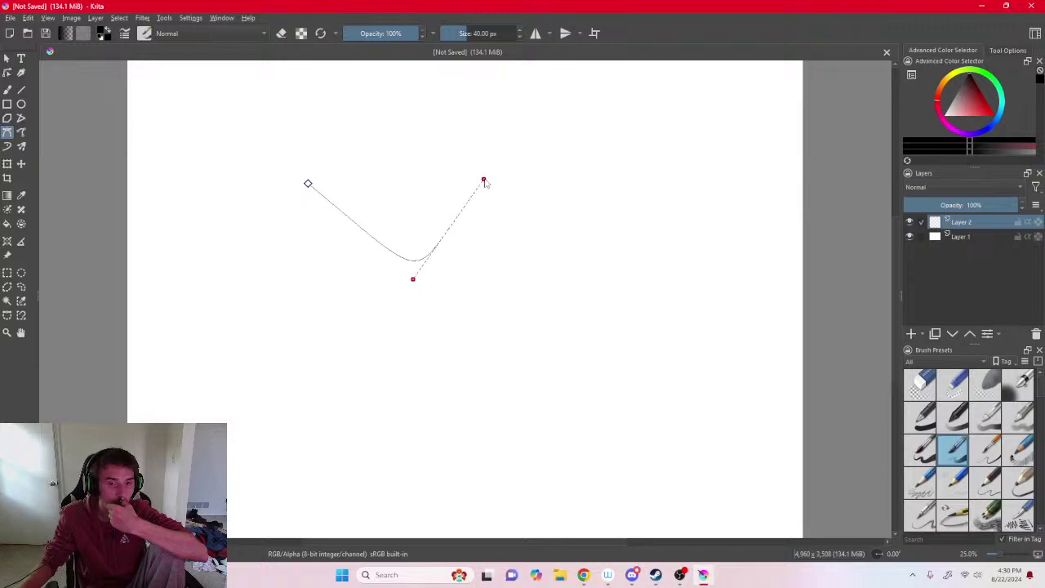
{"action": "left_click_drag", "start_coordinate": [652, 169], "coordinate": [511, 90]}
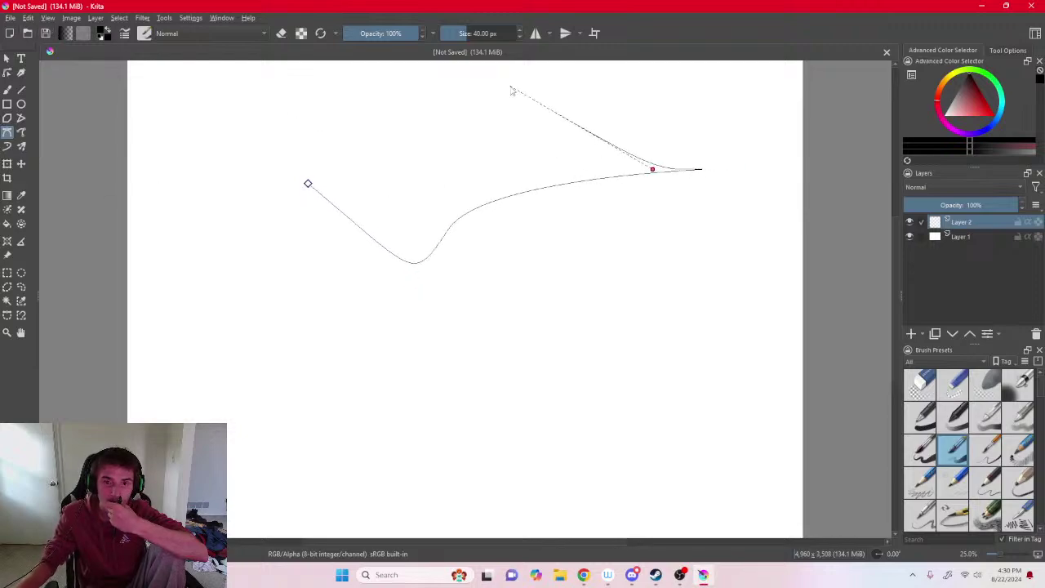
{"action": "key", "text": "Escape"}
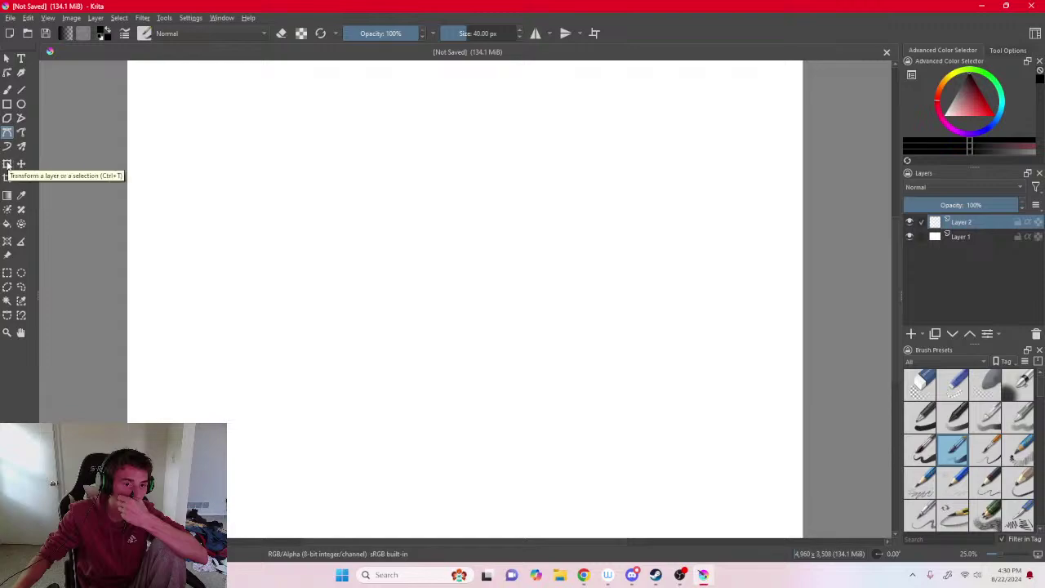
Place a dot with the Multibrush tool in the canvas's upper-left area.
{"action": "left_click", "coordinate": [21, 147]}
{"action": "left_click", "coordinate": [280, 211]}
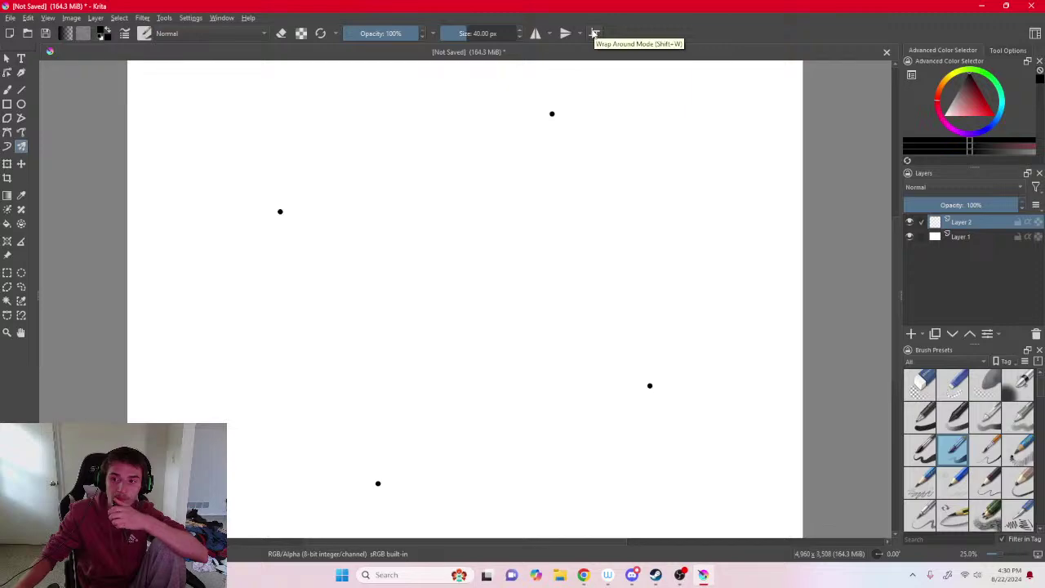
Set the Multibrush type to Mirror and paint a hooked curve and a short horizontal line above the canvas centre.
{"action": "mouse_move", "coordinate": [959, 222]}
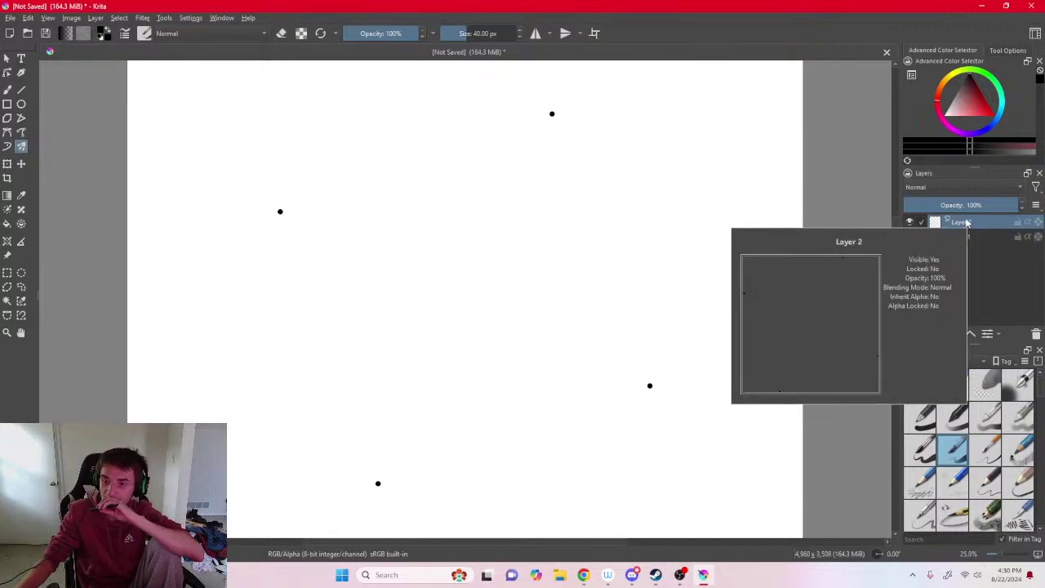
{"action": "left_click", "coordinate": [998, 52]}
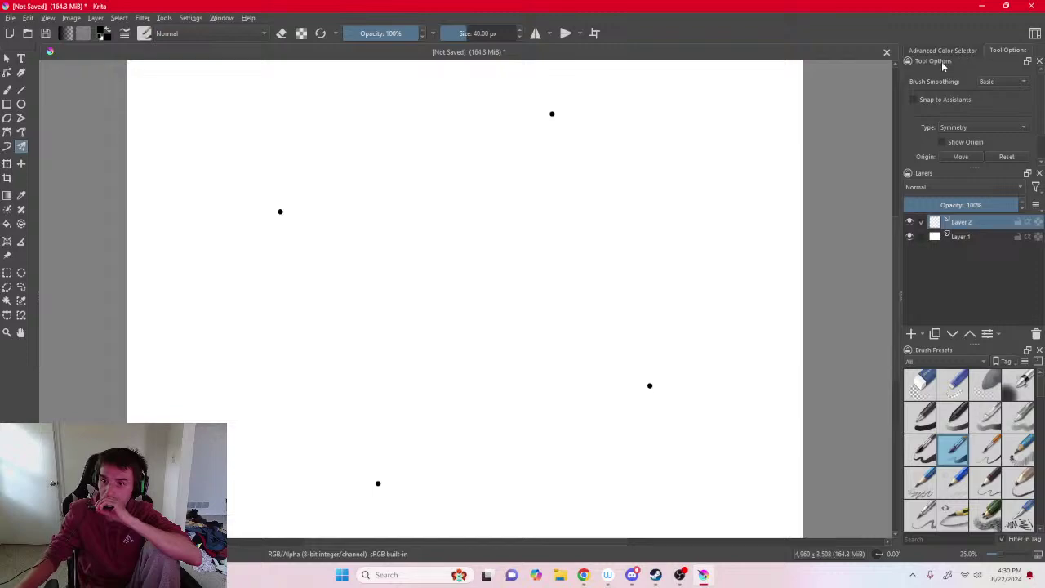
{"action": "left_click", "coordinate": [983, 127]}
{"action": "left_click", "coordinate": [962, 139]}
{"action": "mouse_move", "coordinate": [594, 246]}
{"action": "left_mouse_down"}
{"action": "mouse_move", "coordinate": [534, 258]}
{"action": "mouse_move", "coordinate": [480, 245]}
{"action": "mouse_move", "coordinate": [467, 195]}
{"action": "left_mouse_up"}
{"action": "left_click_drag", "start_coordinate": [542, 206], "coordinate": [591, 206]}
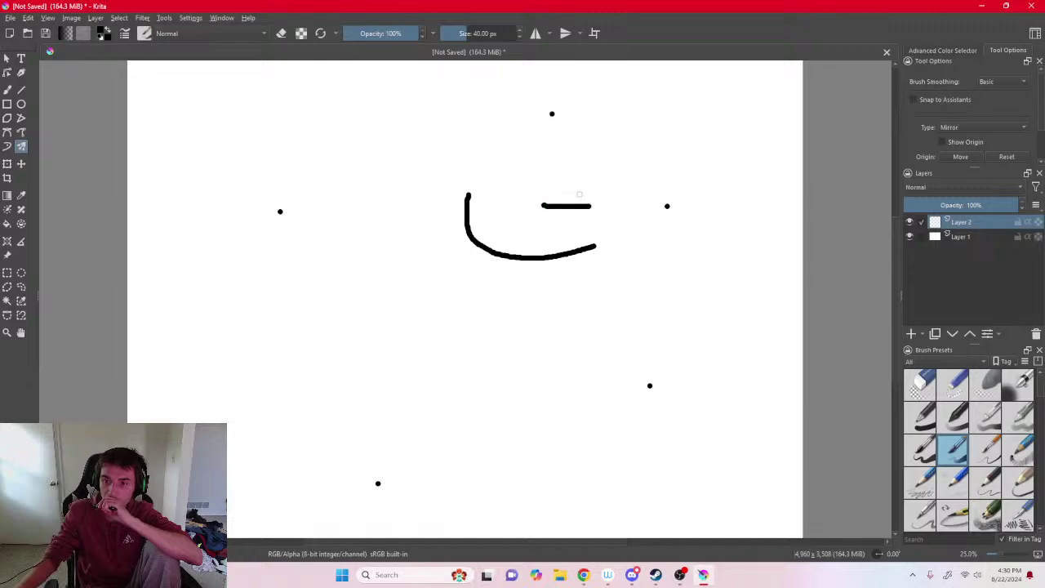
Paint a dot and two short hooked strokes between the hooked curve and the horizontal line.
{"action": "left_click", "coordinate": [511, 171]}
{"action": "left_click_drag", "start_coordinate": [520, 201], "coordinate": [516, 209]}
{"action": "left_click_drag", "start_coordinate": [495, 196], "coordinate": [489, 182]}
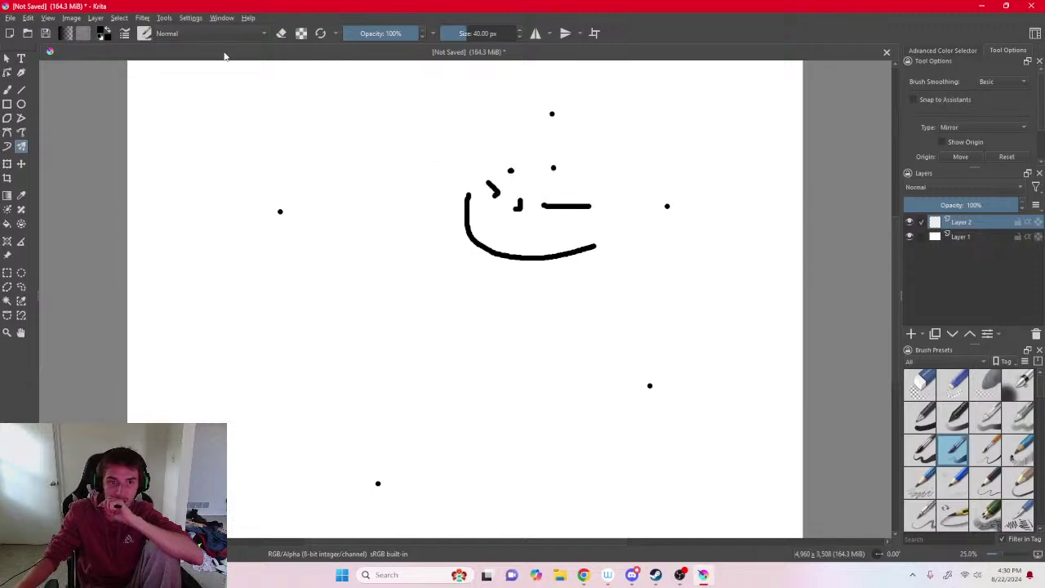
Undo all the painted dots, curves and lines until the canvas is blank.
{"action": "key", "text": "ctrl+z"}
{"action": "key", "text": "ctrl+z"}
{"action": "key", "text": "ctrl+z"}
{"action": "key", "text": "ctrl+z"}
{"action": "key", "text": "ctrl+z"}
{"action": "key", "text": "ctrl+z"}
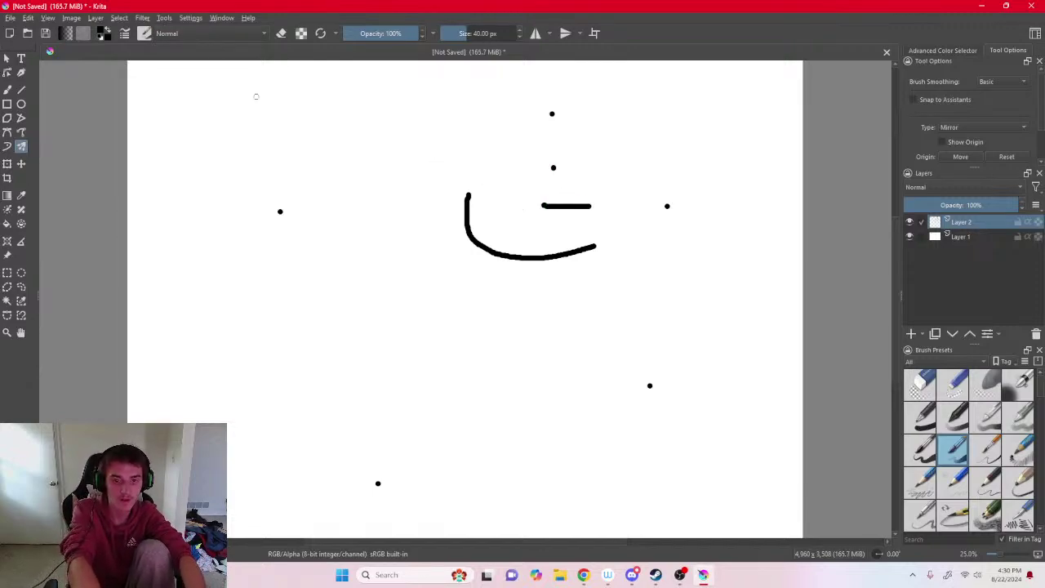
{"action": "key", "text": "ctrl+z"}
Paint five separate short strokes across the middle of the canvas using the Mirror Multibrush type.
{"action": "left_click_drag", "start_coordinate": [273, 314], "coordinate": [413, 338]}
{"action": "left_click_drag", "start_coordinate": [422, 255], "coordinate": [527, 252]}
{"action": "left_click_drag", "start_coordinate": [647, 260], "coordinate": [614, 303]}
{"action": "left_click_drag", "start_coordinate": [455, 360], "coordinate": [497, 345]}
{"action": "left_click_drag", "start_coordinate": [568, 346], "coordinate": [642, 353]}
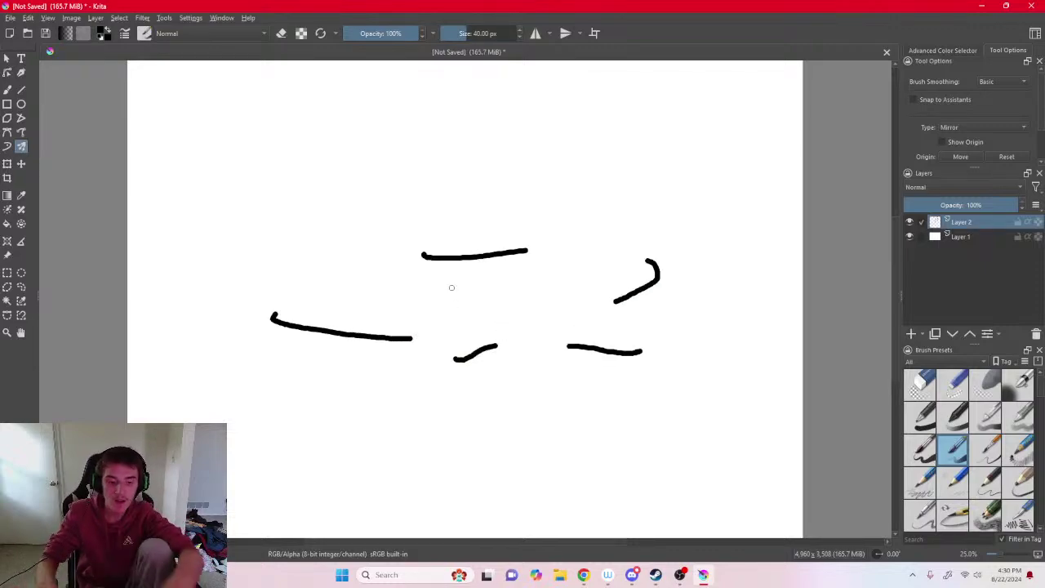
Undo the five Mirror strokes across the middle of the canvas.
{"action": "key", "text": "ctrl+z"}
{"action": "key", "text": "ctrl+z"}
{"action": "key", "text": "ctrl+z"}
{"action": "key", "text": "ctrl+z"}
{"action": "key", "text": "ctrl+z"}
{"action": "key", "text": "ctrl+z"}
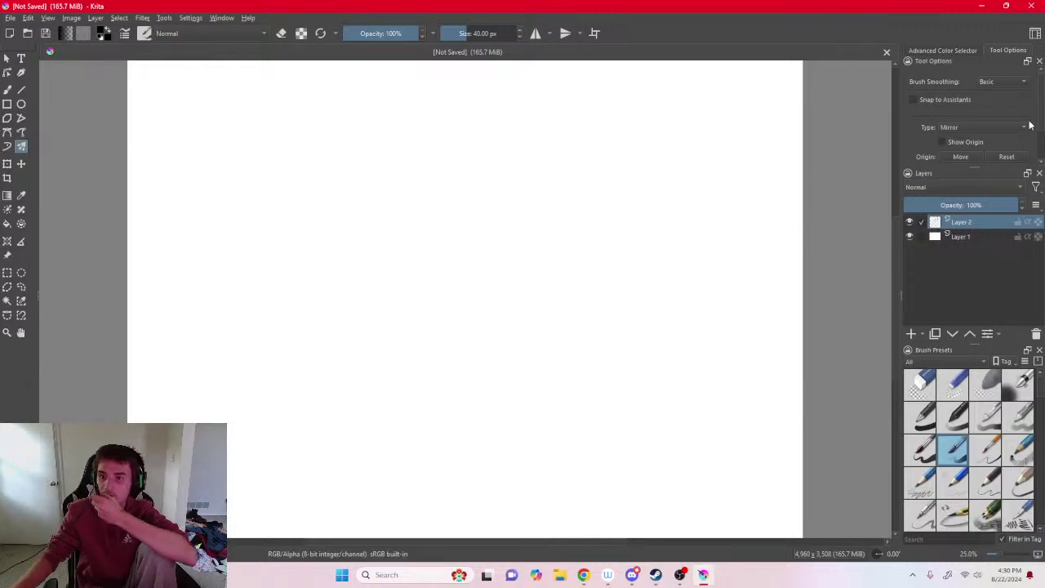
Set the Multibrush type to Translate and paint an angular stroke and a short slanted line near the canvas centre.
{"action": "left_click", "coordinate": [1001, 128]}
{"action": "left_click", "coordinate": [980, 136]}
{"action": "left_click_drag", "start_coordinate": [487, 221], "coordinate": [558, 222]}
{"action": "left_click_drag", "start_coordinate": [513, 288], "coordinate": [495, 287]}
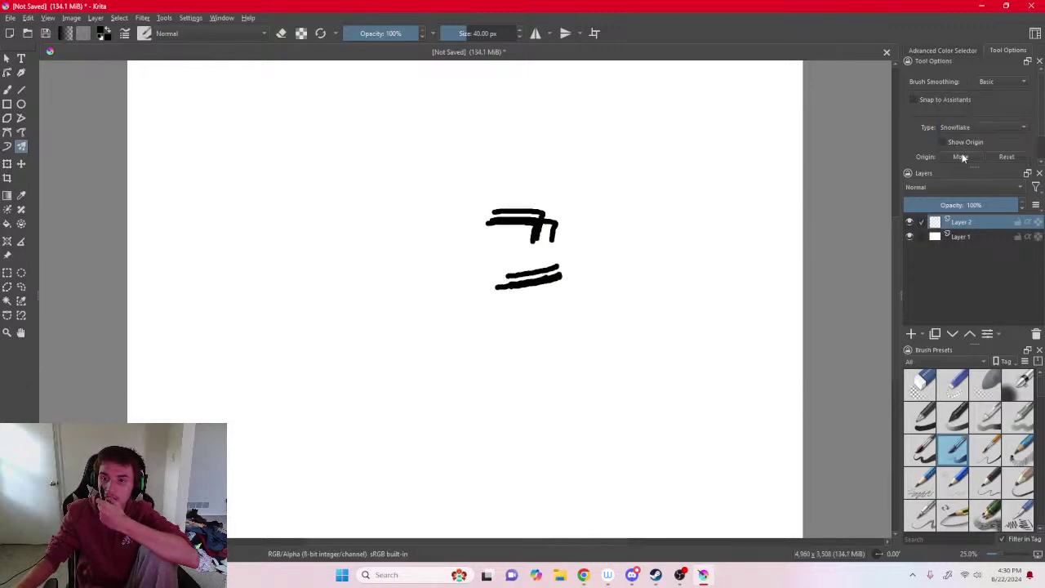
Set the Multibrush type to Snowflake and paint a corner stroke near the centre and a short dash farther out.
{"action": "left_click", "coordinate": [980, 127]}
{"action": "left_click", "coordinate": [964, 129]}
{"action": "mouse_move", "coordinate": [429, 350]}
{"action": "left_mouse_down"}
{"action": "mouse_move", "coordinate": [467, 352]}
{"action": "mouse_move", "coordinate": [437, 325]}
{"action": "left_mouse_up"}
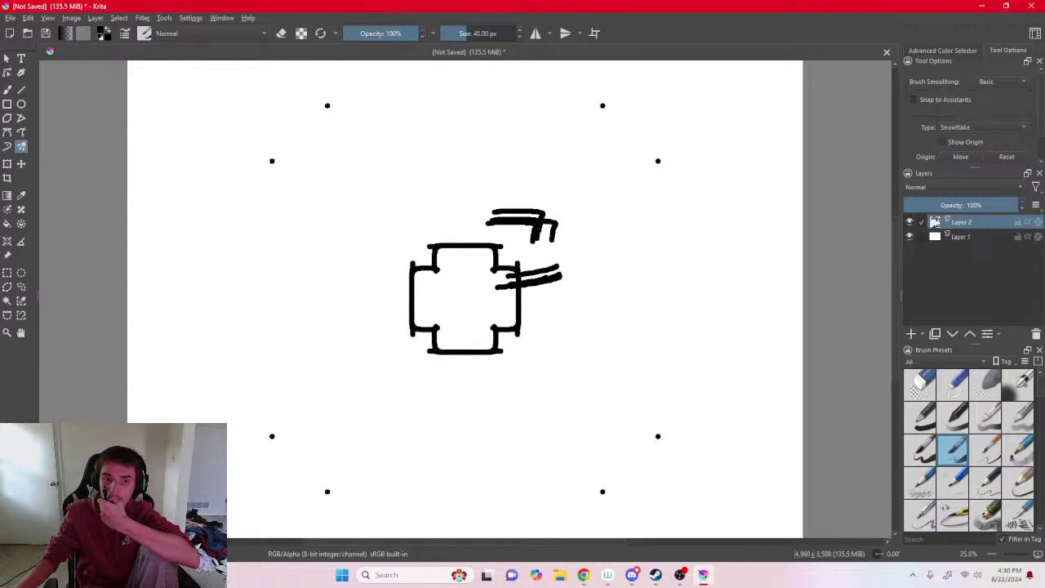
{"action": "left_click_drag", "start_coordinate": [272, 161], "coordinate": [290, 161]}
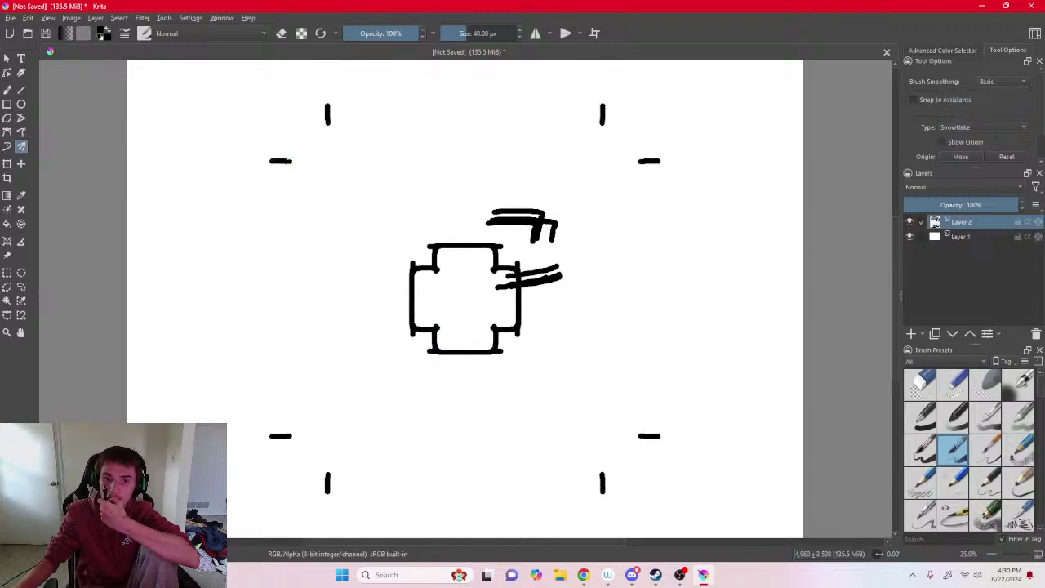
Set the Multibrush type to Copy Translate and paint an angular stroke and two longer lines in the canvas's upper-left area.
{"action": "left_click", "coordinate": [984, 127]}
{"action": "left_click", "coordinate": [991, 136]}
{"action": "left_click_drag", "start_coordinate": [432, 153], "coordinate": [471, 170]}
{"action": "left_click_drag", "start_coordinate": [414, 186], "coordinate": [274, 223]}
{"action": "left_click_drag", "start_coordinate": [295, 260], "coordinate": [331, 312]}
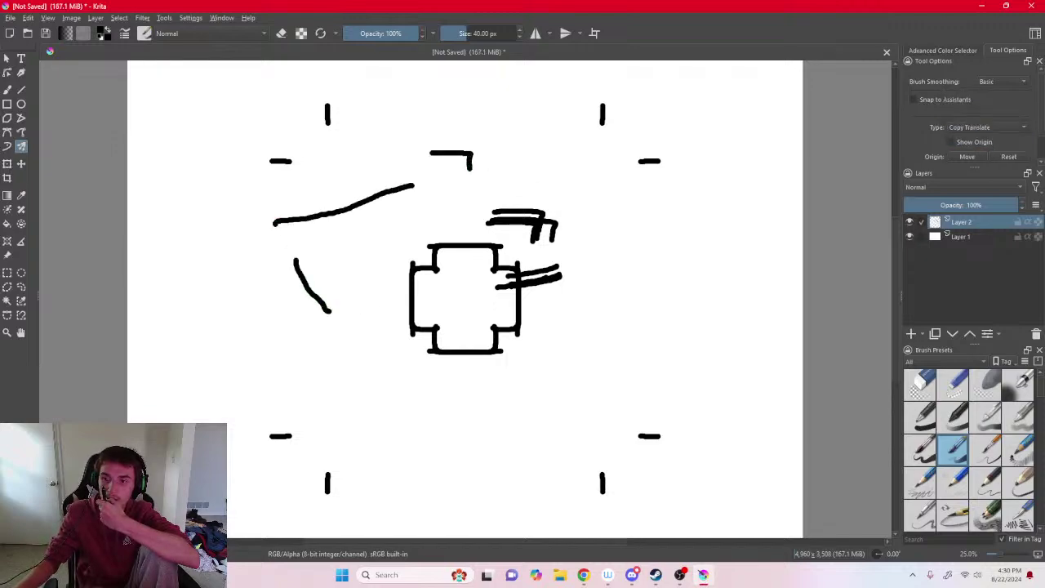
Switch the Multibrush type through Translate to Mirror and paint a short slanted line in the canvas's upper-right area.
{"action": "left_click", "coordinate": [978, 127]}
{"action": "left_click", "coordinate": [976, 111]}
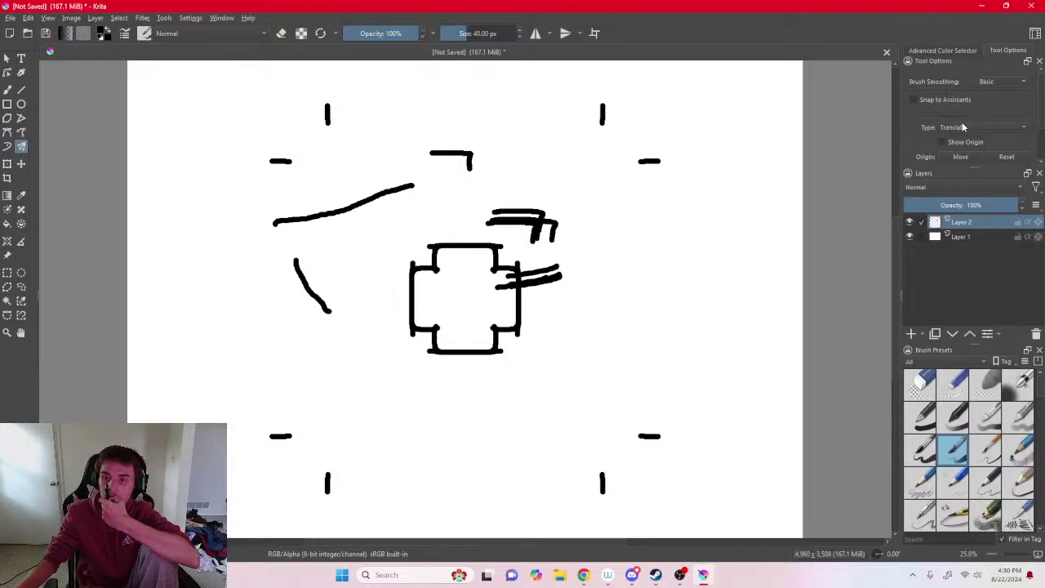
{"action": "left_click", "coordinate": [972, 126]}
{"action": "left_click", "coordinate": [972, 118]}
{"action": "left_click_drag", "start_coordinate": [644, 219], "coordinate": [682, 233]}
Try moving the Multibrush origin to the right of centre, scribble several strokes around it, and reset the origin.
{"action": "left_click", "coordinate": [962, 159]}
{"action": "left_click", "coordinate": [607, 266]}
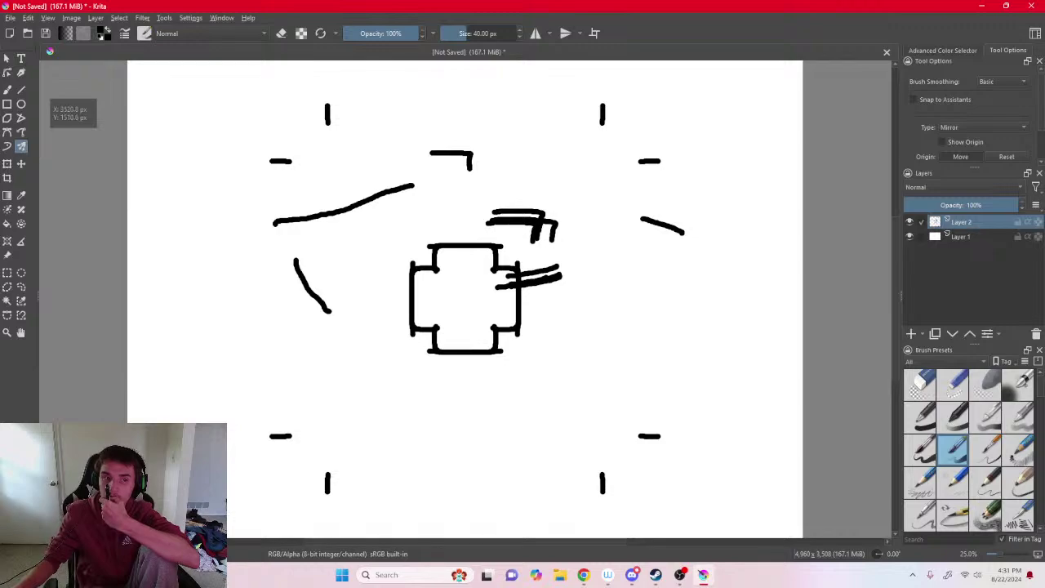
{"action": "mouse_move", "coordinate": [675, 270]}
{"action": "left_mouse_down"}
{"action": "mouse_move", "coordinate": [572, 273]}
{"action": "mouse_move", "coordinate": [702, 263]}
{"action": "left_mouse_up"}
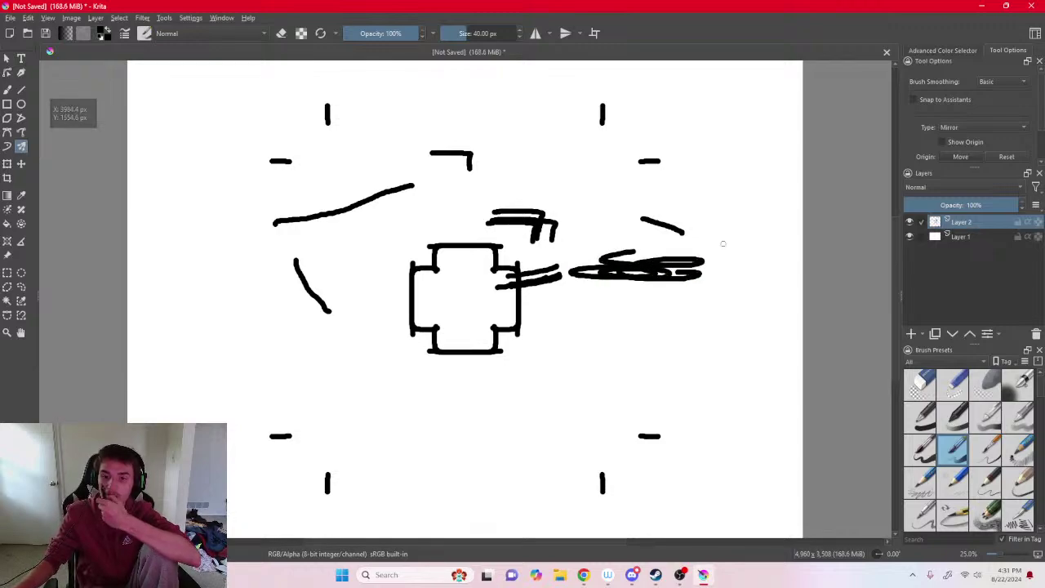
{"action": "mouse_move", "coordinate": [633, 196]}
{"action": "left_mouse_down"}
{"action": "mouse_move", "coordinate": [514, 174]}
{"action": "mouse_move", "coordinate": [589, 199]}
{"action": "left_mouse_up"}
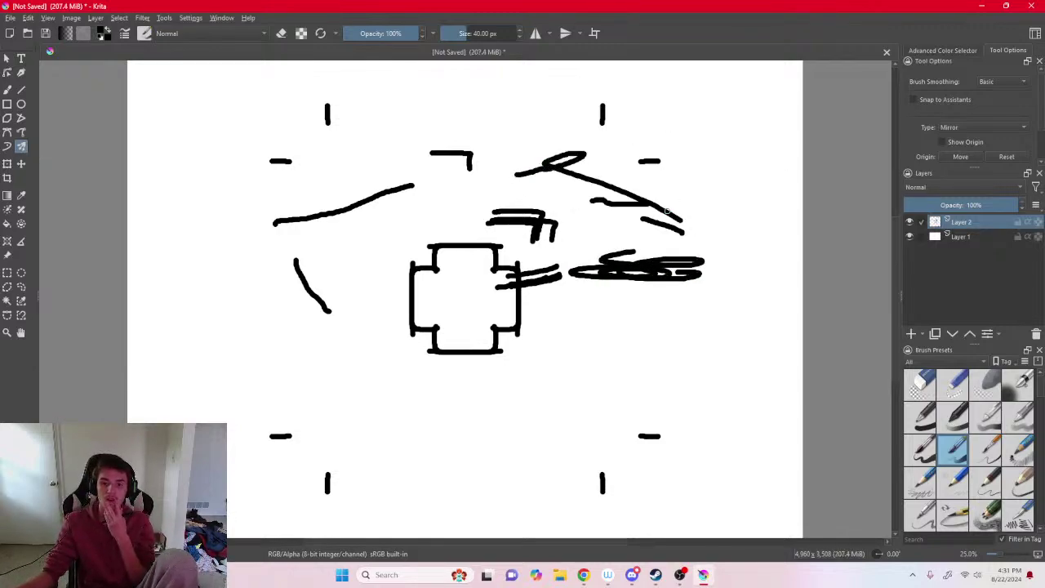
{"action": "left_click", "coordinate": [996, 158]}
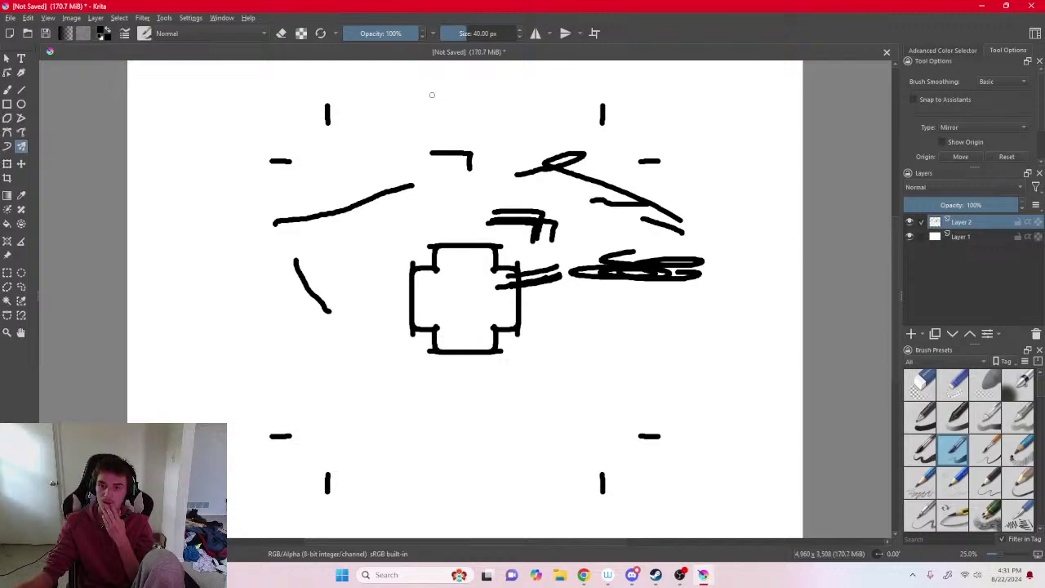
Undo all the Translate, Snowflake, Copy Translate and Mirror test strokes.
{"action": "key", "text": "ctrl+z"}
{"action": "key", "text": "ctrl+z"}
{"action": "key", "text": "ctrl+z"}
{"action": "key", "text": "ctrl+z"}
{"action": "key", "text": "ctrl+z"}
{"action": "key", "text": "ctrl+z"}
{"action": "key", "text": "ctrl+z"}
{"action": "key", "text": "ctrl+z"}
{"action": "key", "text": "ctrl+z"}
{"action": "key", "text": "ctrl+z"}
{"action": "key", "text": "ctrl+z"}
{"action": "key", "text": "ctrl+z"}
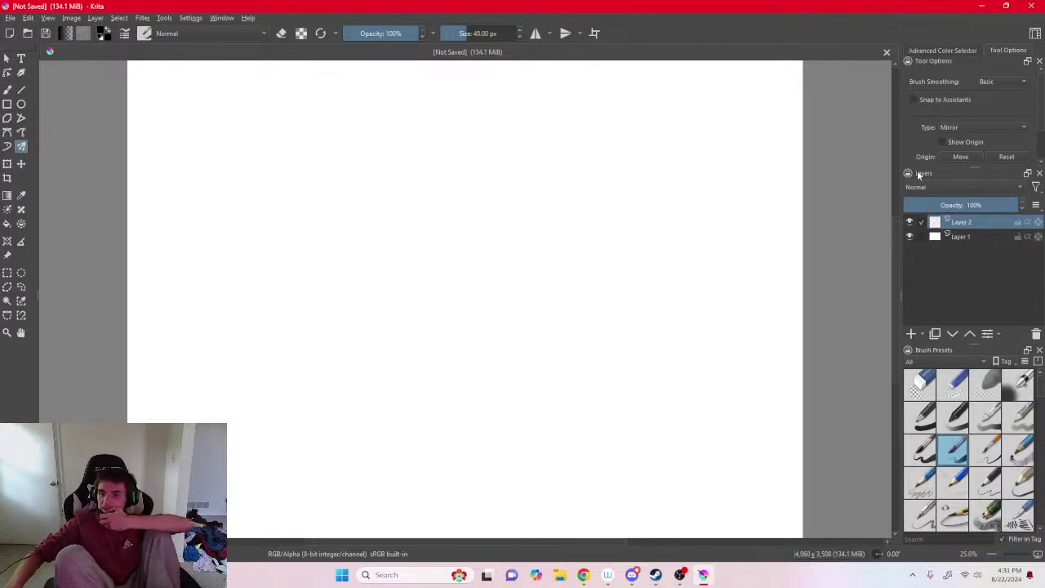
Float and re-dock the Layers docker, and reveal the Mirror type's rotation and direction settings.
{"action": "left_click", "coordinate": [1028, 174]}
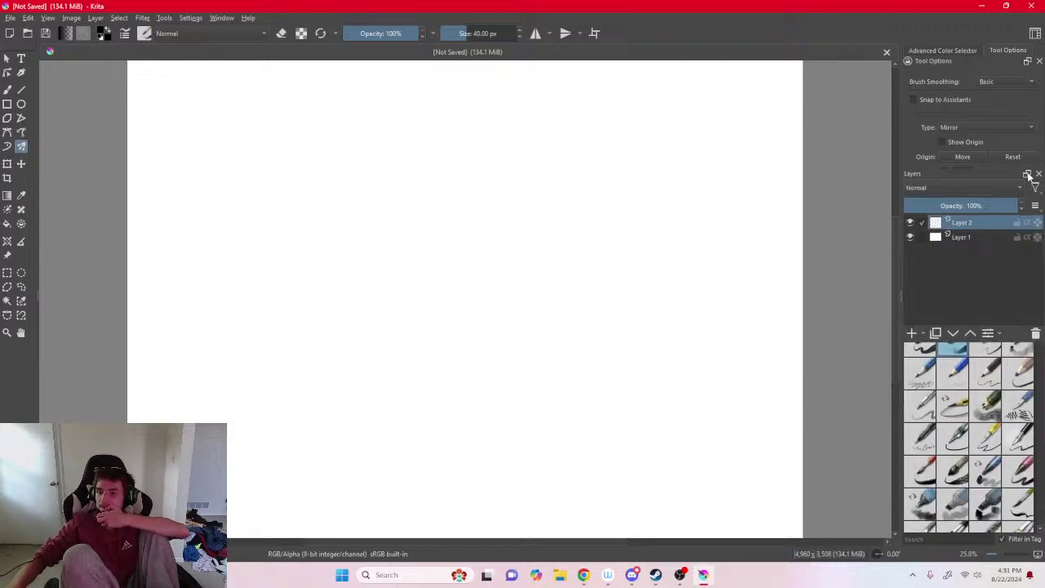
{"action": "left_click", "coordinate": [1027, 174]}
{"action": "scroll", "coordinate": [1013, 123], "scroll_direction": "down", "scroll_amount": 1}
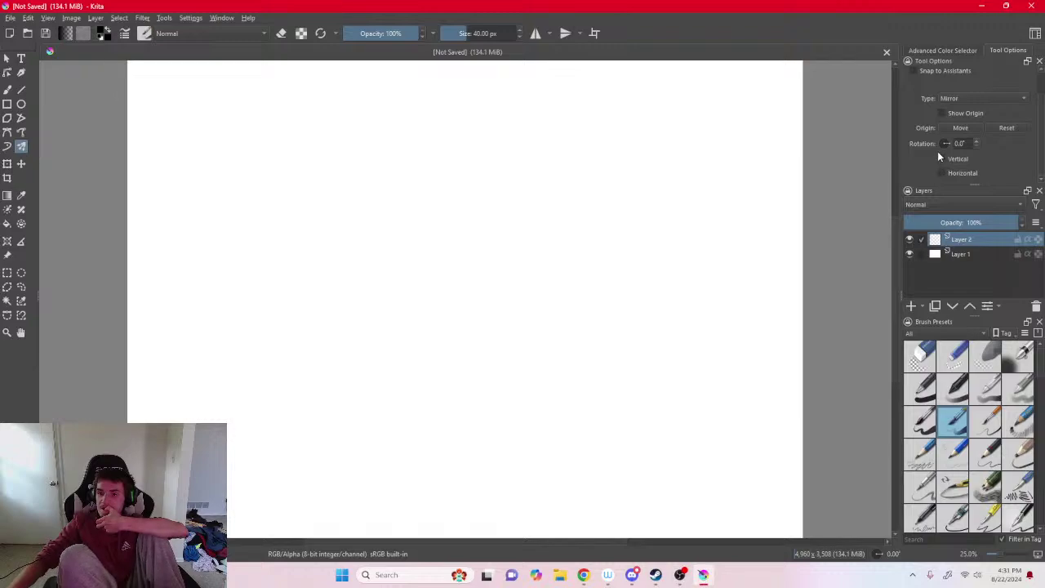
Set the Multibrush type to Symmetry and paint an angular stroke to the upper right of the canvas centre.
{"action": "left_click", "coordinate": [962, 99]}
{"action": "left_click", "coordinate": [965, 88]}
{"action": "mouse_move", "coordinate": [541, 193]}
{"action": "left_mouse_down"}
{"action": "mouse_move", "coordinate": [577, 223]}
{"action": "mouse_move", "coordinate": [562, 267]}
{"action": "left_mouse_up"}
Raise the Symmetry brush count to about 33 and paint a short curved stroke close to the canvas centre.
{"action": "left_click_drag", "start_coordinate": [978, 171], "coordinate": [992, 171]}
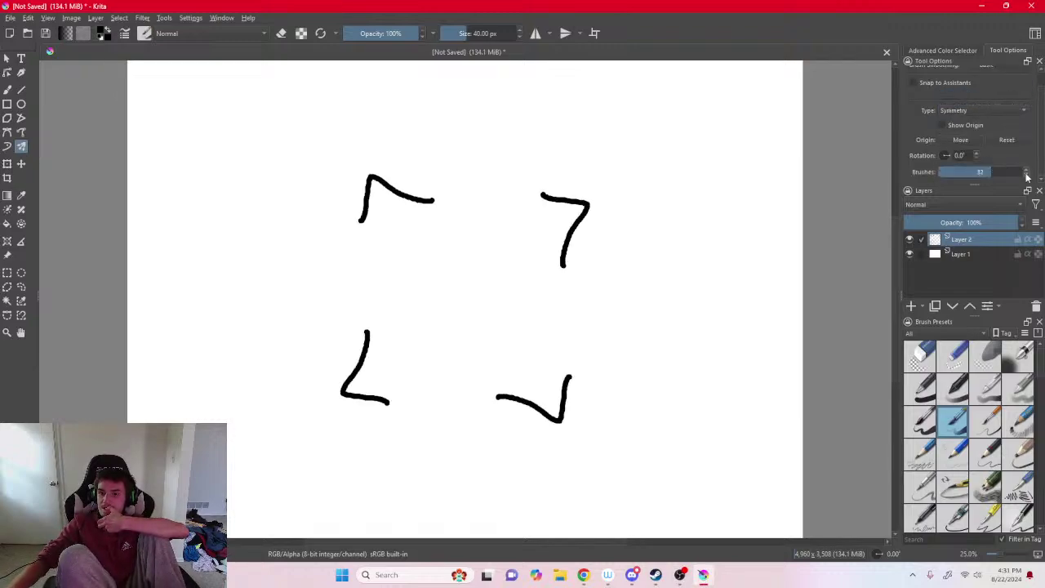
{"action": "left_click_drag", "start_coordinate": [493, 259], "coordinate": [478, 280]}
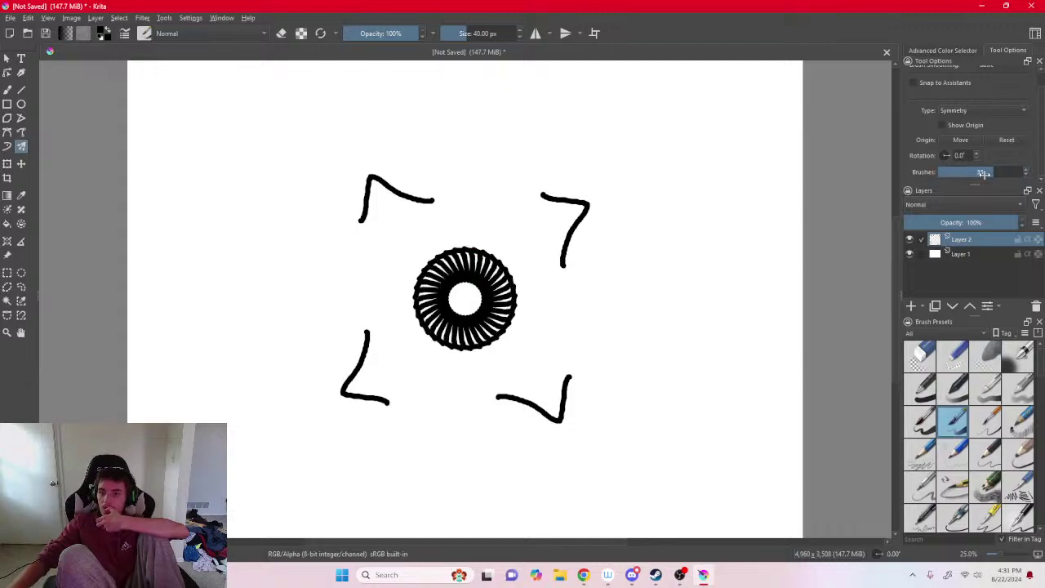
Reduce the Symmetry brush count to 2 and paint short strokes and a Z-shaped stroke around the central pattern.
{"action": "left_click_drag", "start_coordinate": [984, 173], "coordinate": [938, 172]}
{"action": "left_click_drag", "start_coordinate": [529, 160], "coordinate": [548, 158]}
{"action": "left_click_drag", "start_coordinate": [592, 188], "coordinate": [613, 214]}
{"action": "left_click_drag", "start_coordinate": [644, 258], "coordinate": [641, 285]}
{"action": "left_click_drag", "start_coordinate": [638, 306], "coordinate": [626, 330]}
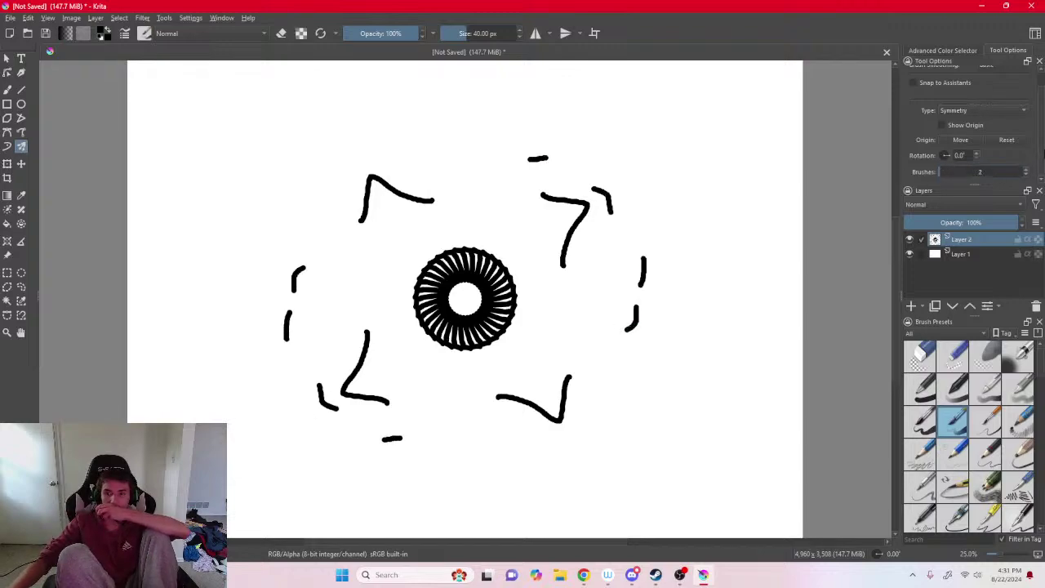
{"action": "left_click_drag", "start_coordinate": [267, 160], "coordinate": [310, 180]}
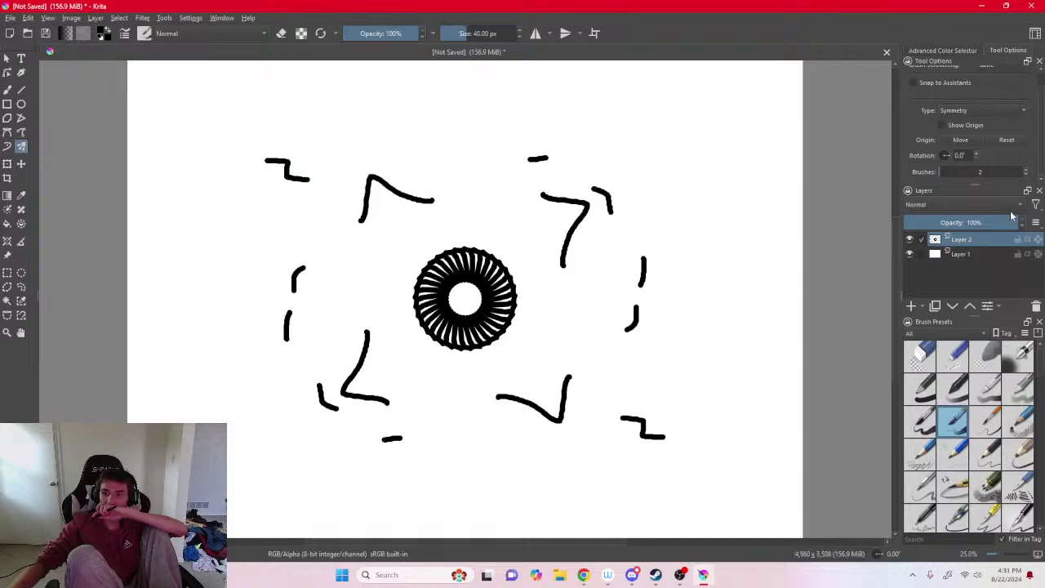
Reduce the Symmetry brush count to 1 and look through the layer's blending modes without changing the mode.
{"action": "left_click_drag", "start_coordinate": [967, 171], "coordinate": [961, 171]}
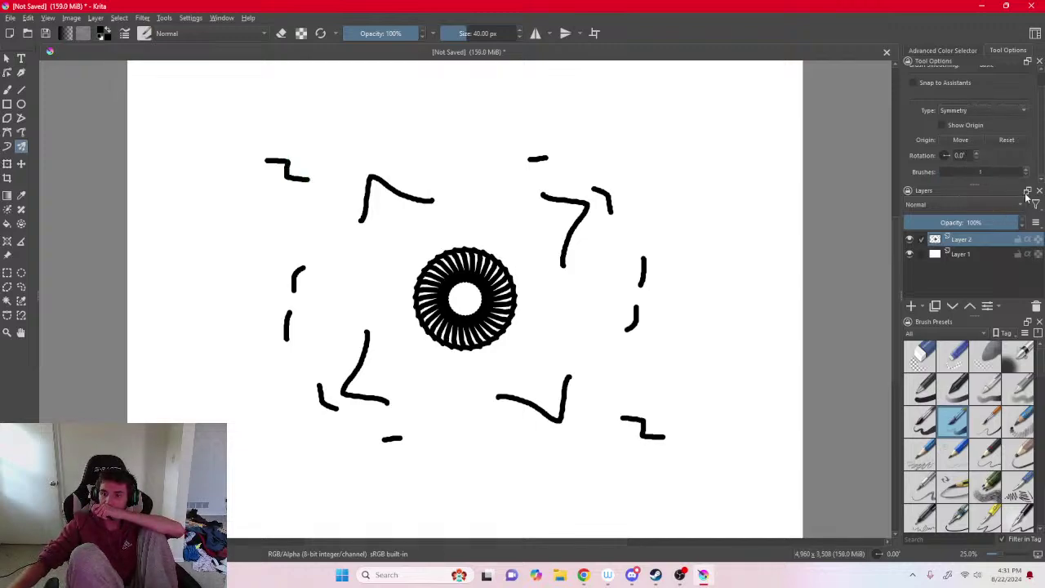
{"action": "left_click", "coordinate": [993, 206]}
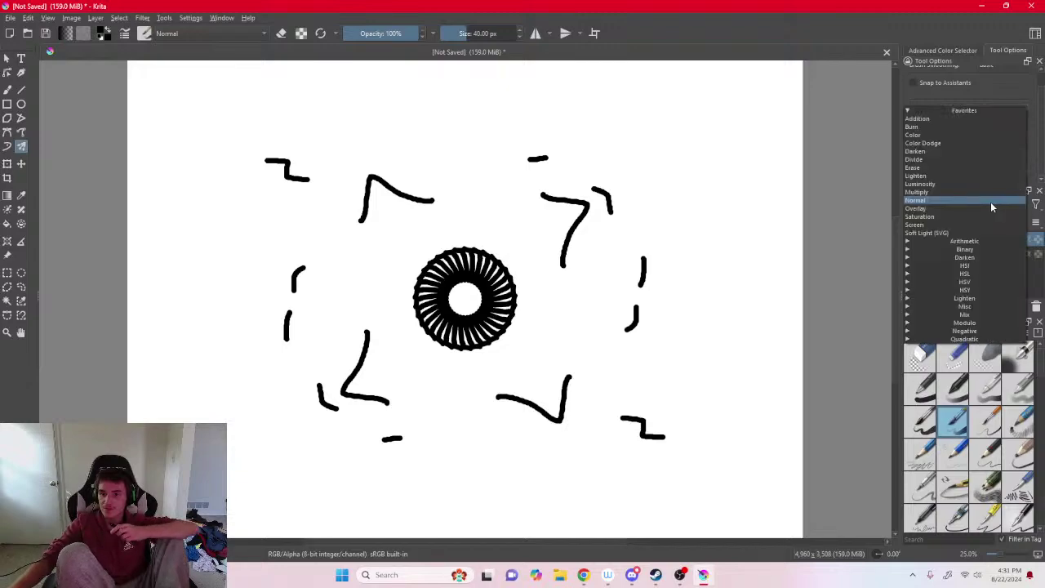
{"action": "left_click", "coordinate": [925, 90]}
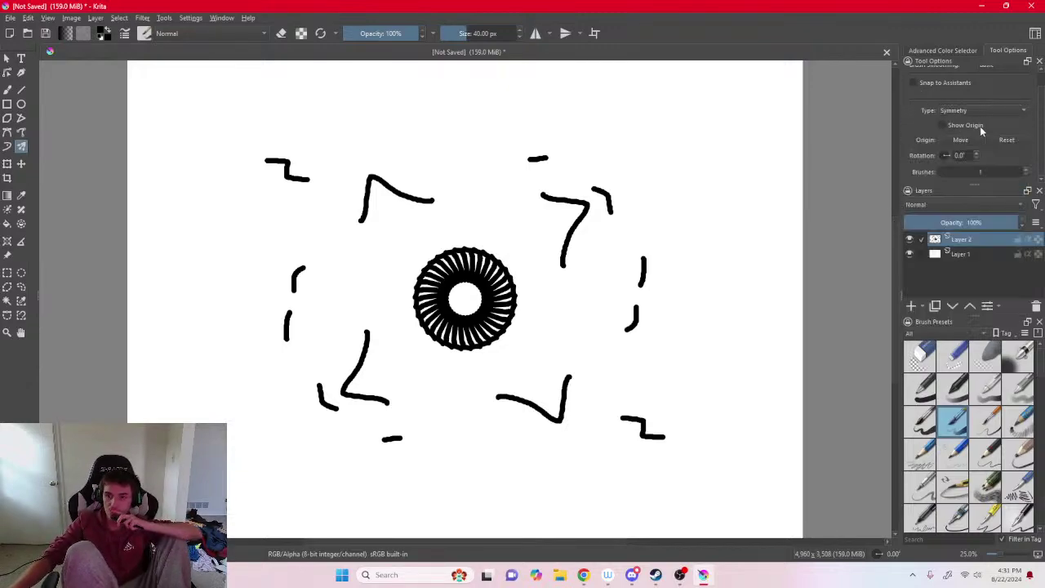
Show the Multibrush origin and paint a small downward arrow and a short curve above and right of the centre.
{"action": "left_click", "coordinate": [942, 125]}
{"action": "left_click_drag", "start_coordinate": [525, 249], "coordinate": [534, 259]}
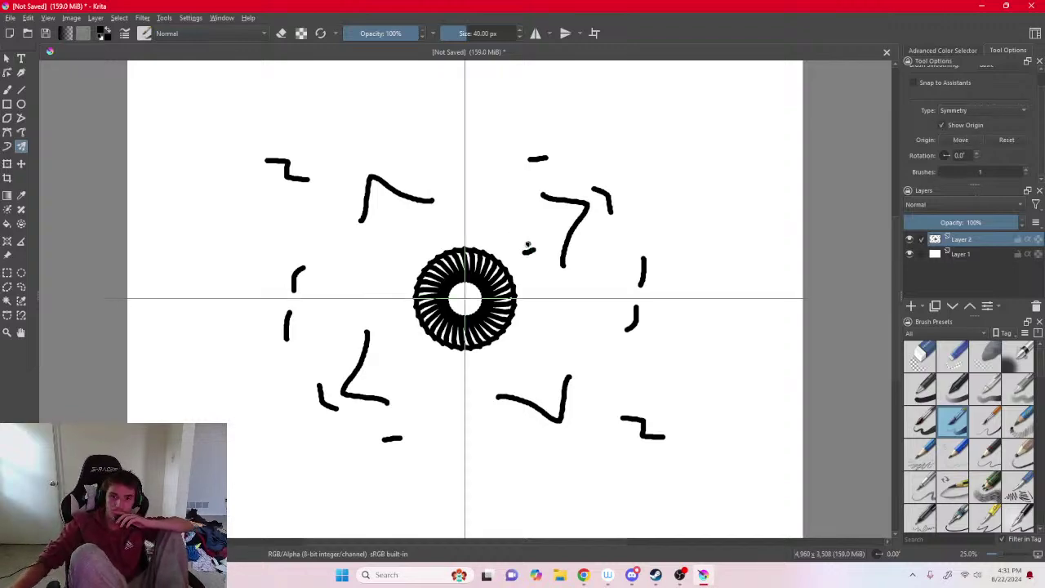
{"action": "left_click_drag", "start_coordinate": [532, 218], "coordinate": [535, 259]}
{"action": "left_click_drag", "start_coordinate": [534, 260], "coordinate": [545, 243]}
{"action": "left_click_drag", "start_coordinate": [474, 178], "coordinate": [504, 194]}
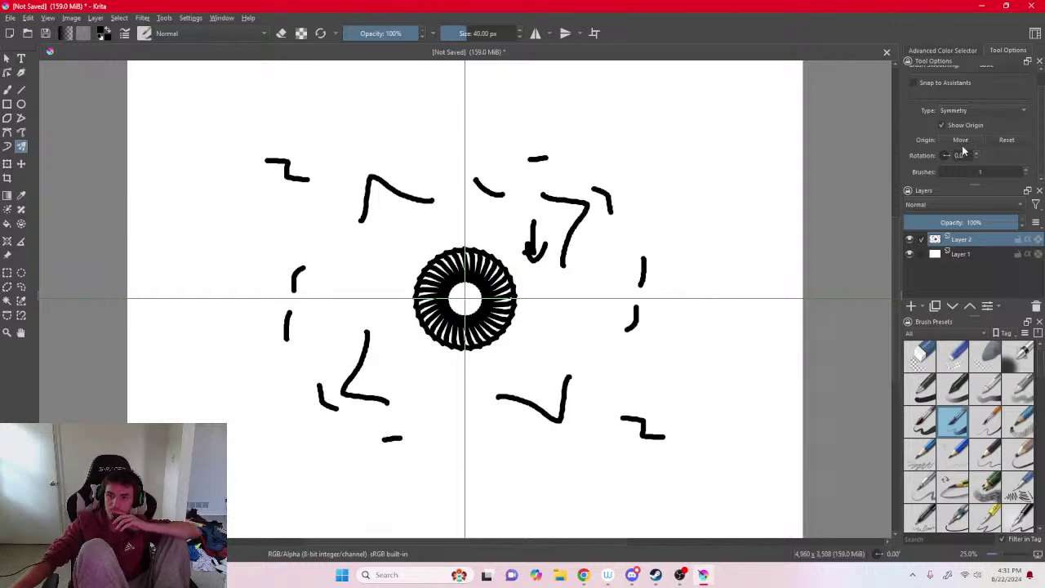
Hide the Multibrush origin, keep the Symmetry type, and paint two short strokes and a longer hooked stroke on the canvas's right side.
{"action": "left_click", "coordinate": [942, 125]}
{"action": "mouse_move", "coordinate": [697, 222]}
{"action": "left_mouse_down"}
{"action": "mouse_move", "coordinate": [706, 238]}
{"action": "mouse_move", "coordinate": [695, 255]}
{"action": "left_mouse_up"}
{"action": "mouse_move", "coordinate": [694, 261]}
{"action": "left_mouse_down"}
{"action": "mouse_move", "coordinate": [691, 282]}
{"action": "mouse_move", "coordinate": [672, 289]}
{"action": "left_mouse_up"}
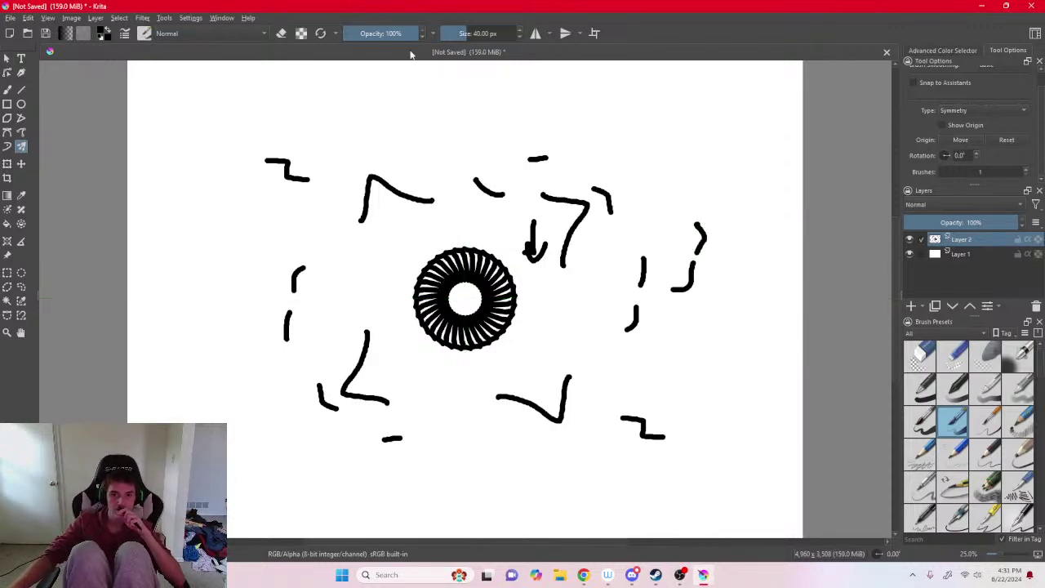
{"action": "left_click", "coordinate": [964, 111]}
{"action": "left_click", "coordinate": [963, 112]}
{"action": "left_click_drag", "start_coordinate": [583, 156], "coordinate": [654, 196]}
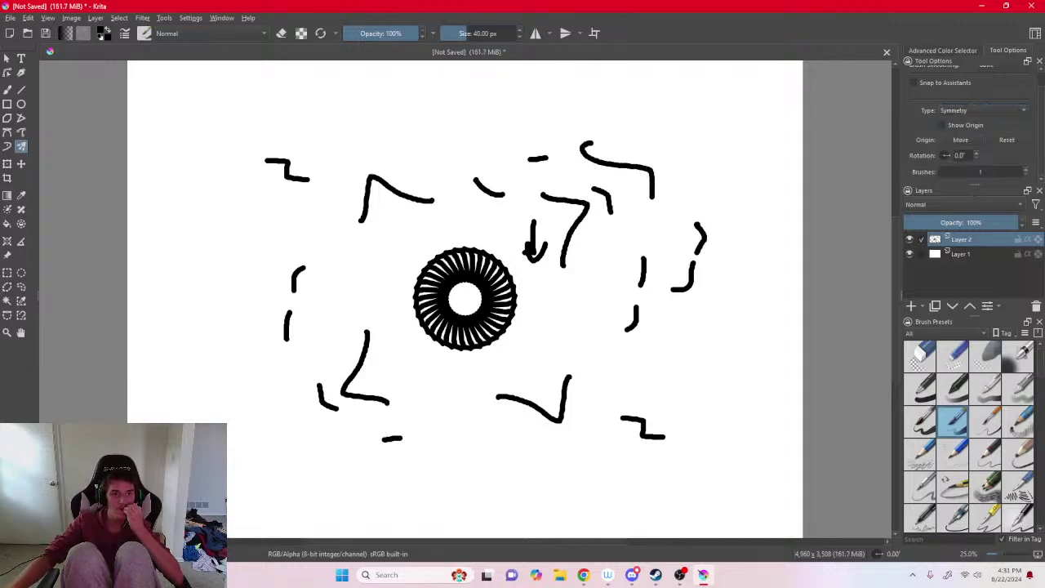
Set the Symmetry brush count to 2 and paint a horizontal line and a dot in the canvas's upper-right area.
{"action": "left_click", "coordinate": [1029, 172]}
{"action": "left_click_drag", "start_coordinate": [579, 116], "coordinate": [655, 119]}
{"action": "left_click", "coordinate": [696, 124]}
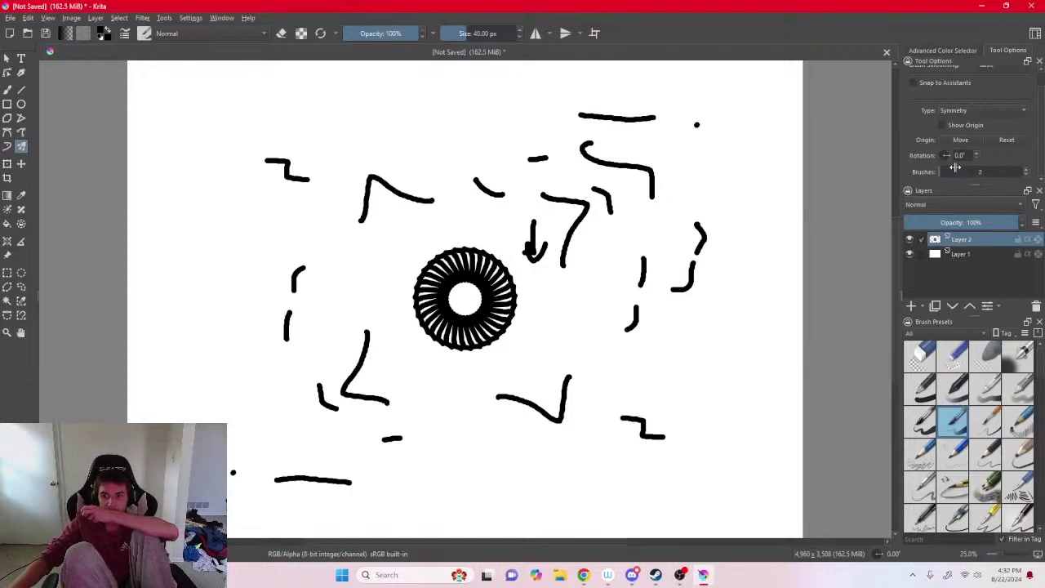
Show the Multibrush origin and paint a horizontal dash, a short diagonal and a small vertical stroke right of centre.
{"action": "left_click", "coordinate": [941, 124]}
{"action": "left_click_drag", "start_coordinate": [507, 153], "coordinate": [547, 156]}
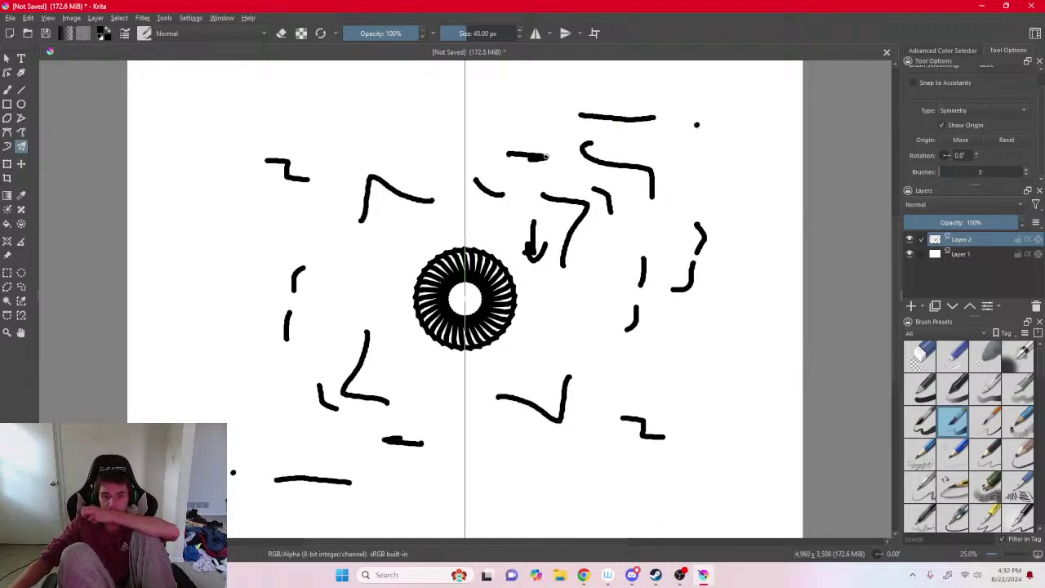
{"action": "left_click_drag", "start_coordinate": [581, 215], "coordinate": [598, 235]}
{"action": "left_click_drag", "start_coordinate": [588, 265], "coordinate": [589, 278]}
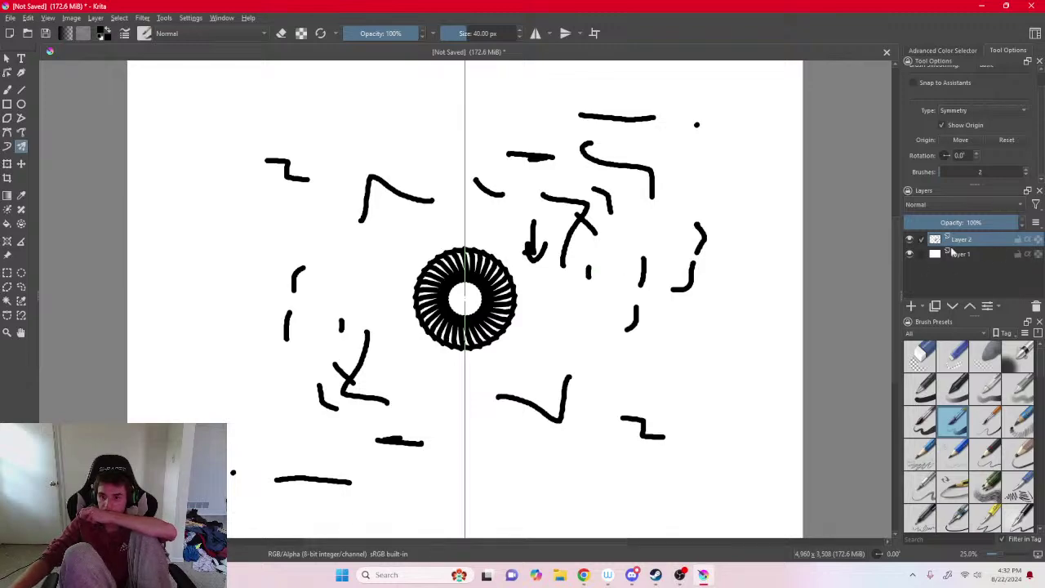
Set the Symmetry brush count to 1 and try 98% opacity and the Lighten blending mode on the layer.
{"action": "left_click", "coordinate": [1028, 191]}
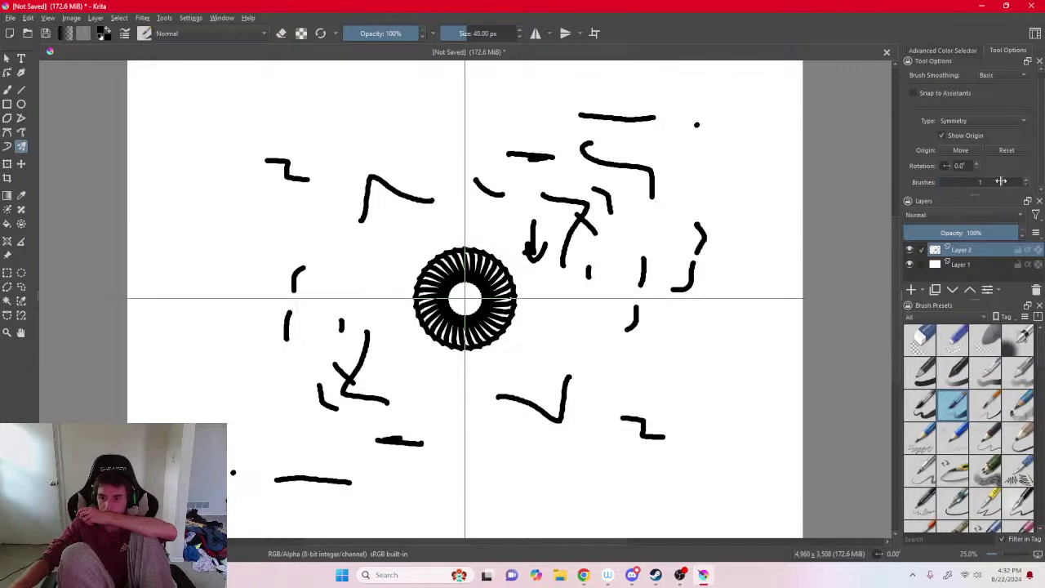
{"action": "scroll", "coordinate": [971, 235], "scroll_direction": "down", "scroll_amount": 5}
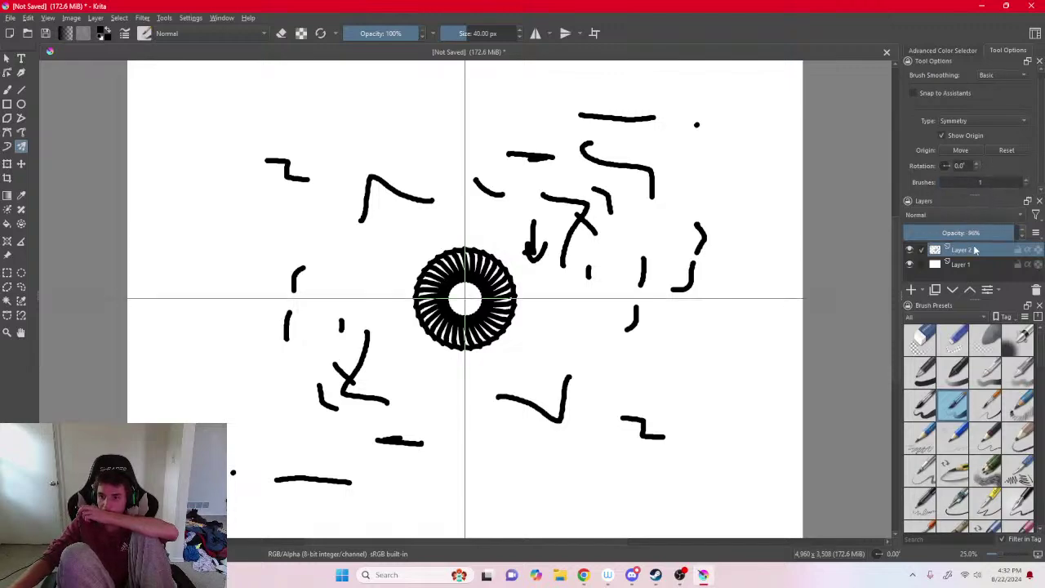
{"action": "scroll", "coordinate": [971, 215], "scroll_direction": "up", "scroll_amount": 2}
{"action": "scroll", "coordinate": [989, 223], "scroll_direction": "up", "scroll_amount": 2}
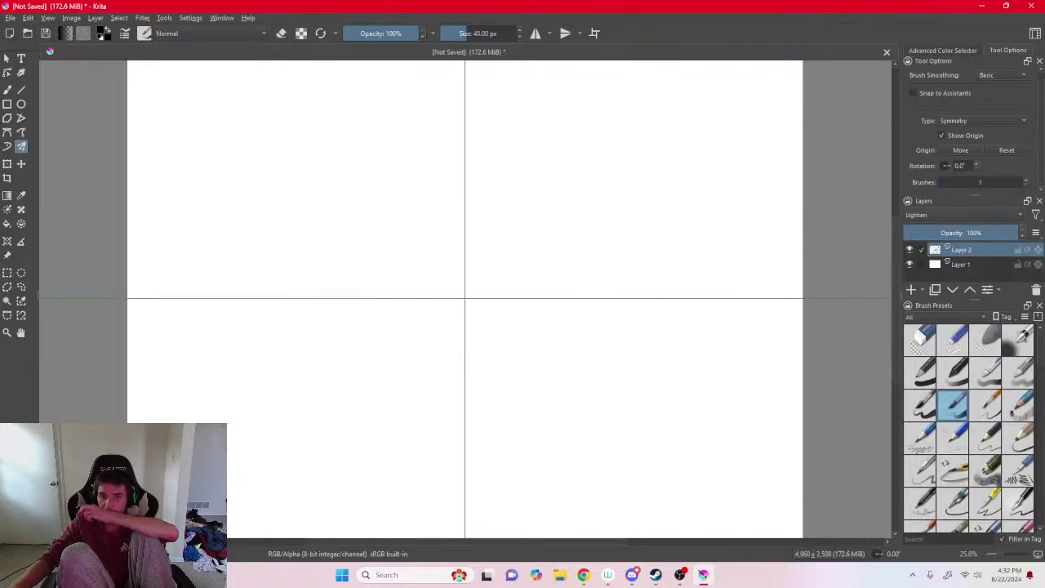
{"action": "scroll", "coordinate": [517, 254], "scroll_direction": "down", "scroll_amount": 4}
{"action": "scroll", "coordinate": [527, 260], "scroll_direction": "up", "scroll_amount": 3}
Undo all the Symmetry test strokes until the canvas is blank.
{"action": "key", "text": "ctrl+z"}
{"action": "key", "text": "ctrl+z"}
{"action": "key", "text": "ctrl+z"}
{"action": "key", "text": "ctrl+z"}
{"action": "key", "text": "ctrl+z"}
{"action": "key", "text": "ctrl+z"}
{"action": "key", "text": "ctrl+z"}
{"action": "key", "text": "ctrl+z"}
{"action": "key", "text": "ctrl+z"}
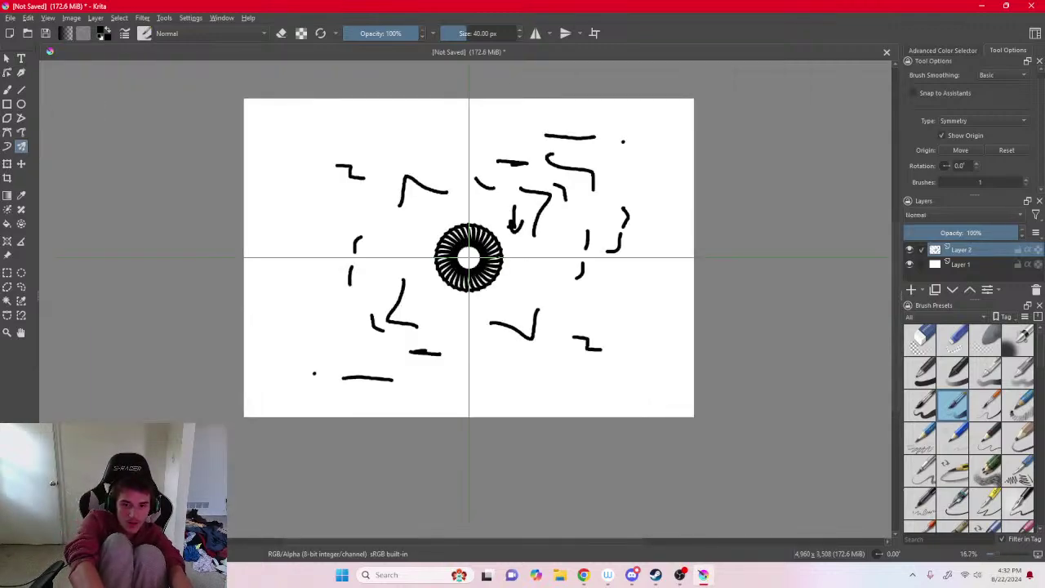
{"action": "key", "text": "ctrl+z"}
{"action": "key", "text": "ctrl+z"}
{"action": "key", "text": "ctrl+z"}
{"action": "key", "text": "ctrl+z"}
{"action": "key", "text": "ctrl+z"}
{"action": "key", "text": "ctrl+z"}
{"action": "key", "text": "ctrl+z"}
{"action": "key", "text": "ctrl+z"}
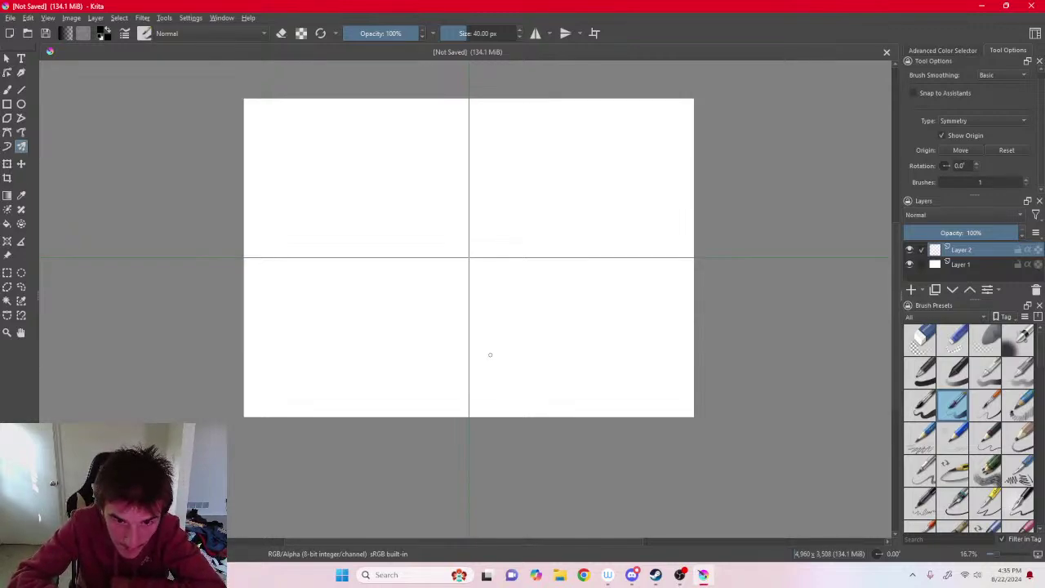
Paint several short test strokes below the canvas centre with the single-brush Symmetry setting.
{"action": "left_click_drag", "start_coordinate": [494, 359], "coordinate": [485, 351]}
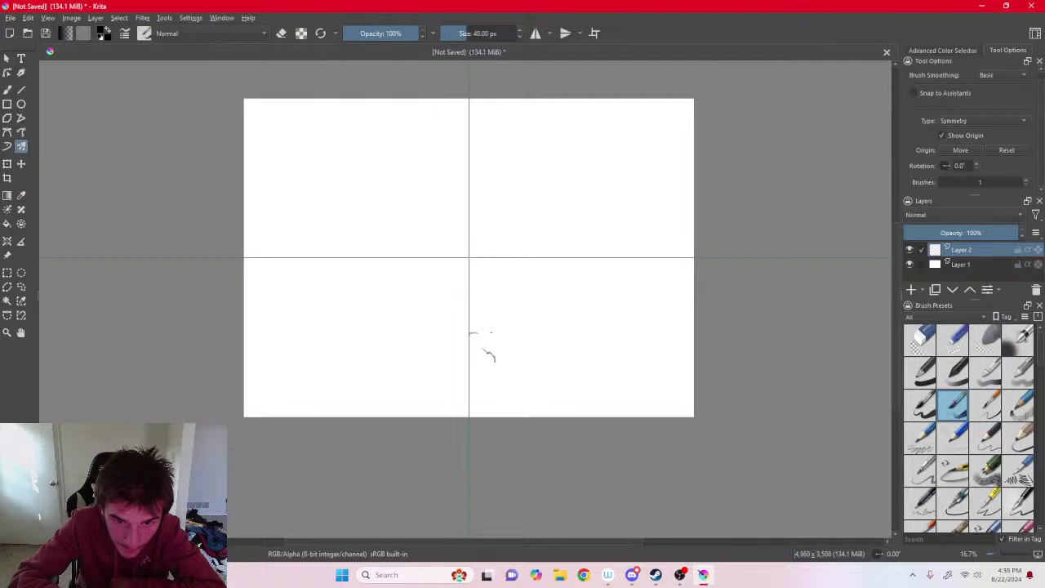
{"action": "mouse_move", "coordinate": [474, 368]}
{"action": "left_mouse_down"}
{"action": "mouse_move", "coordinate": [506, 376]}
{"action": "mouse_move", "coordinate": [472, 408]}
{"action": "mouse_move", "coordinate": [479, 414]}
{"action": "mouse_move", "coordinate": [440, 391]}
{"action": "mouse_move", "coordinate": [463, 359]}
{"action": "left_mouse_up"}
{"action": "left_click_drag", "start_coordinate": [476, 367], "coordinate": [495, 336]}
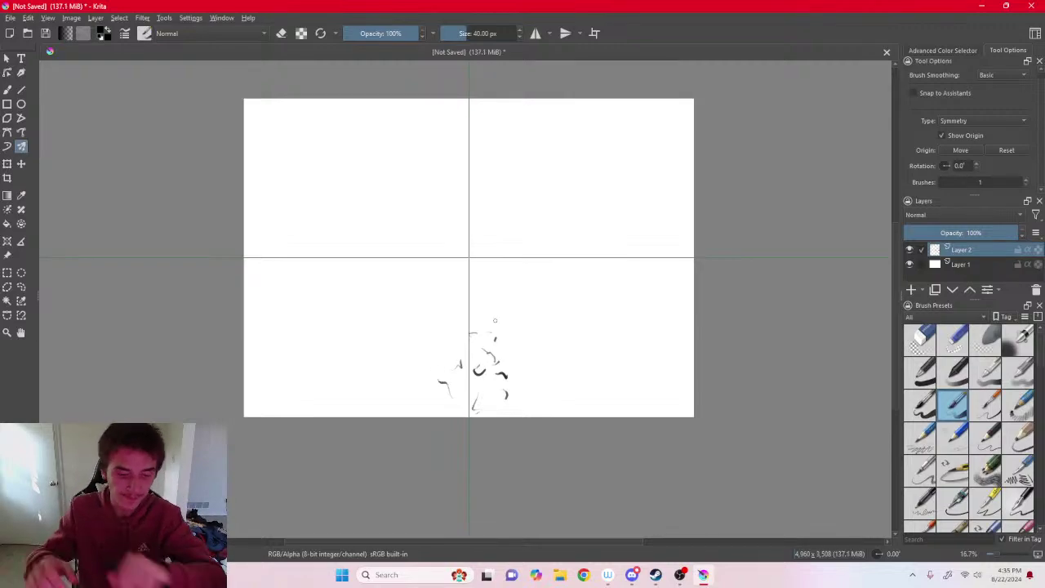
Undo all the short test strokes below the canvas centre.
{"action": "key", "text": "ctrl+z"}
{"action": "key", "text": "ctrl+z"}
{"action": "key", "text": "ctrl+z"}
{"action": "key", "text": "ctrl+z"}
{"action": "key", "text": "ctrl+z"}
{"action": "key", "text": "ctrl+z"}
{"action": "key", "text": "ctrl+z"}
{"action": "key", "text": "ctrl+z"}
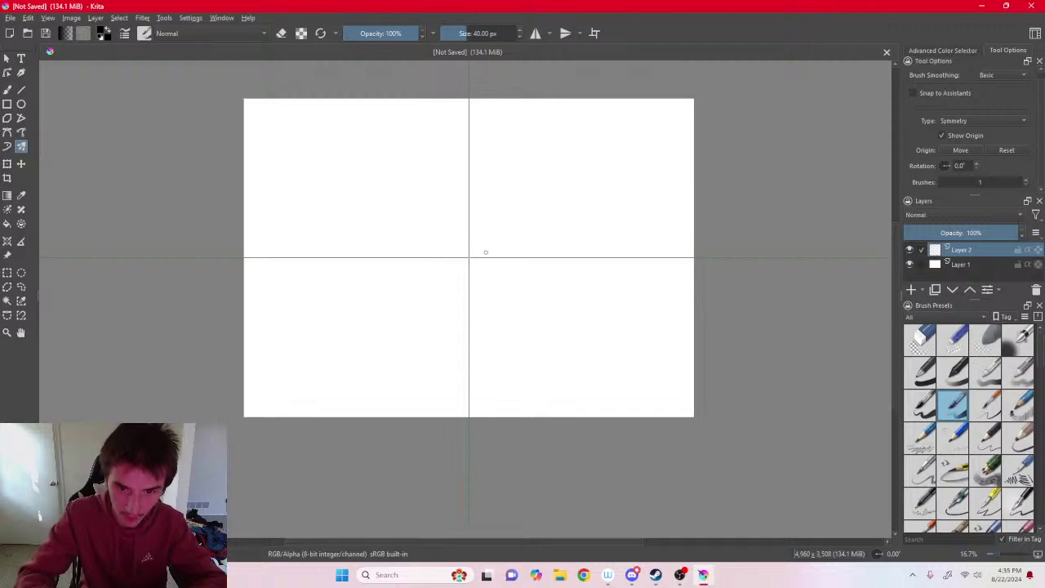
Paint a short diagonal test stroke across the canvas centre twice, undoing it each time.
{"action": "left_click_drag", "start_coordinate": [493, 266], "coordinate": [459, 222]}
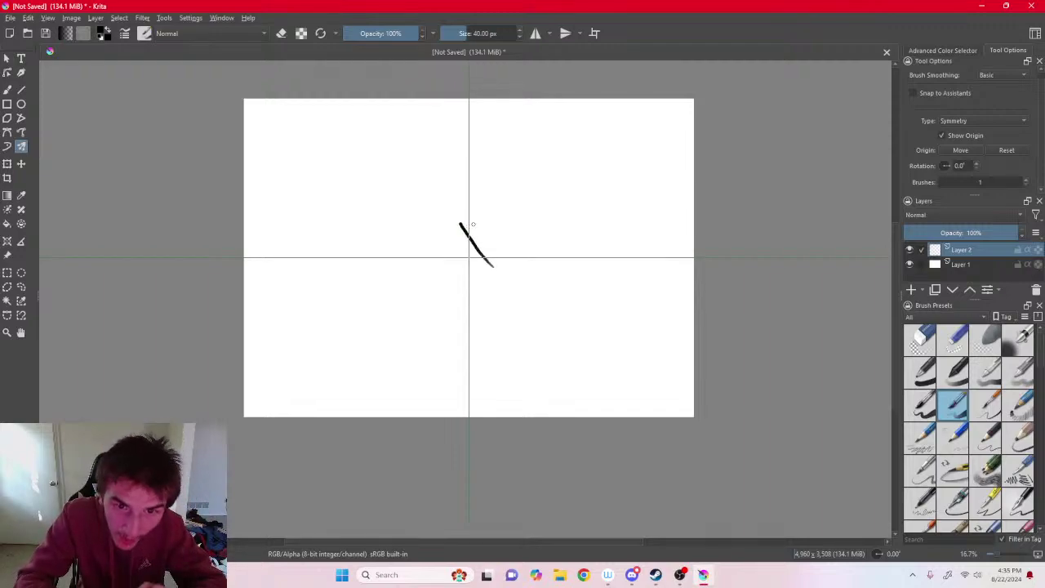
{"action": "key", "text": "ctrl+z"}
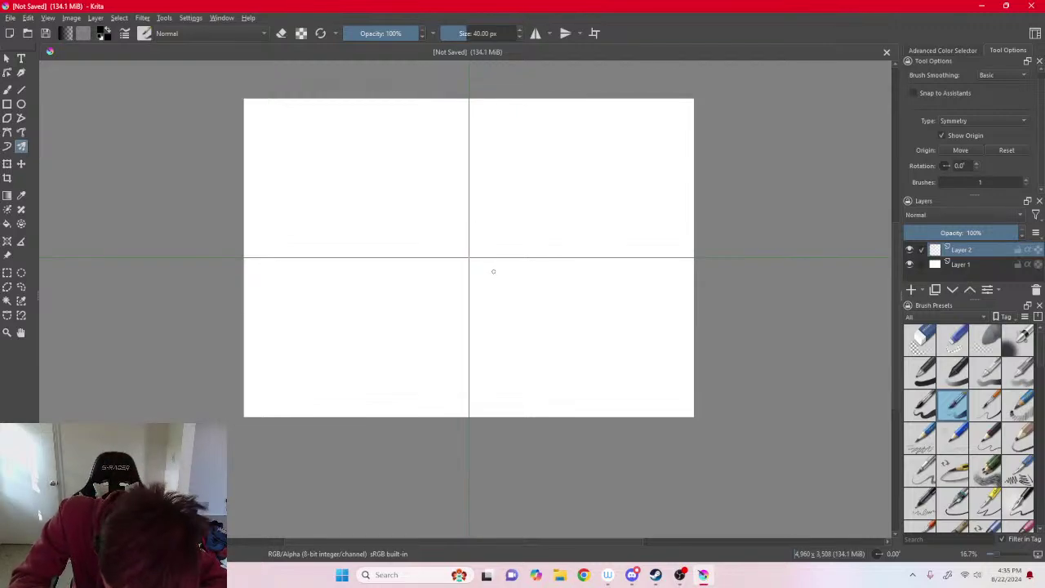
{"action": "left_click_drag", "start_coordinate": [492, 266], "coordinate": [458, 223]}
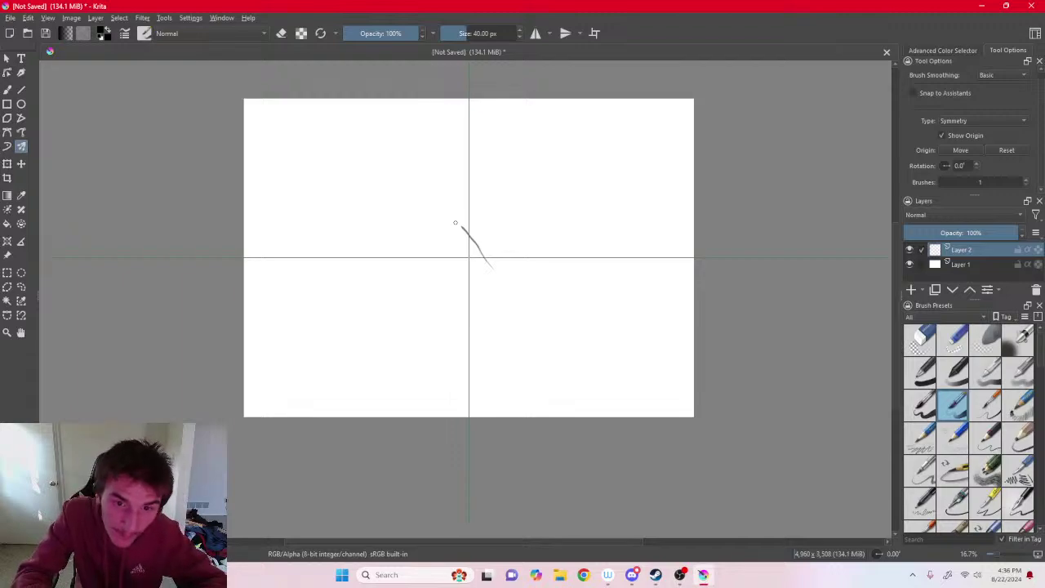
{"action": "key", "text": "ctrl+z"}
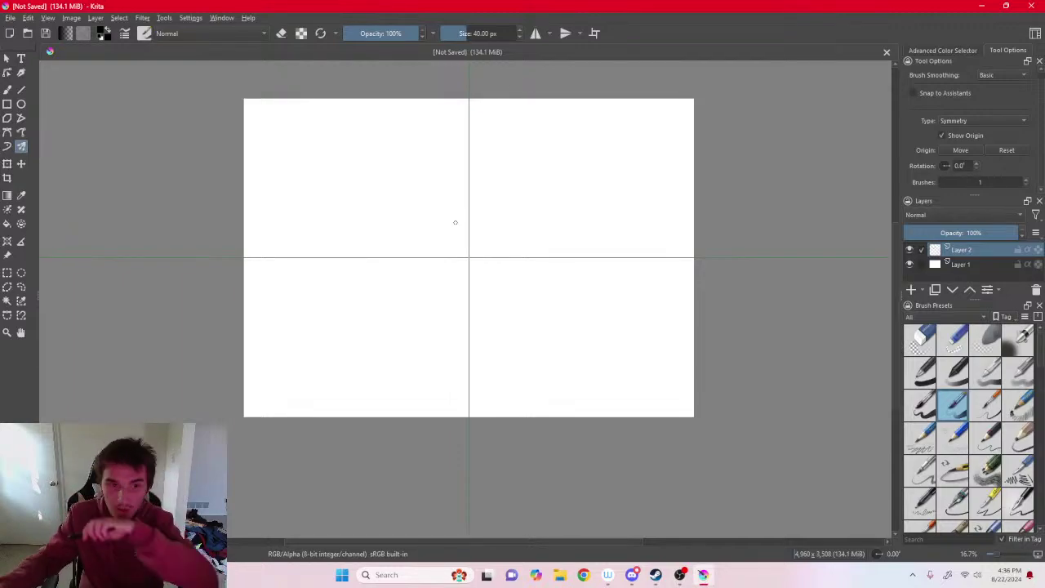
Switch to Wacom Center, open the Intuos Pro M pen settings, and undo the stray stroke on the Krita canvas.
{"action": "left_click", "coordinate": [608, 575]}
{"action": "left_click_drag", "start_coordinate": [758, 87], "coordinate": [508, 107]}
{"action": "left_click", "coordinate": [523, 364]}
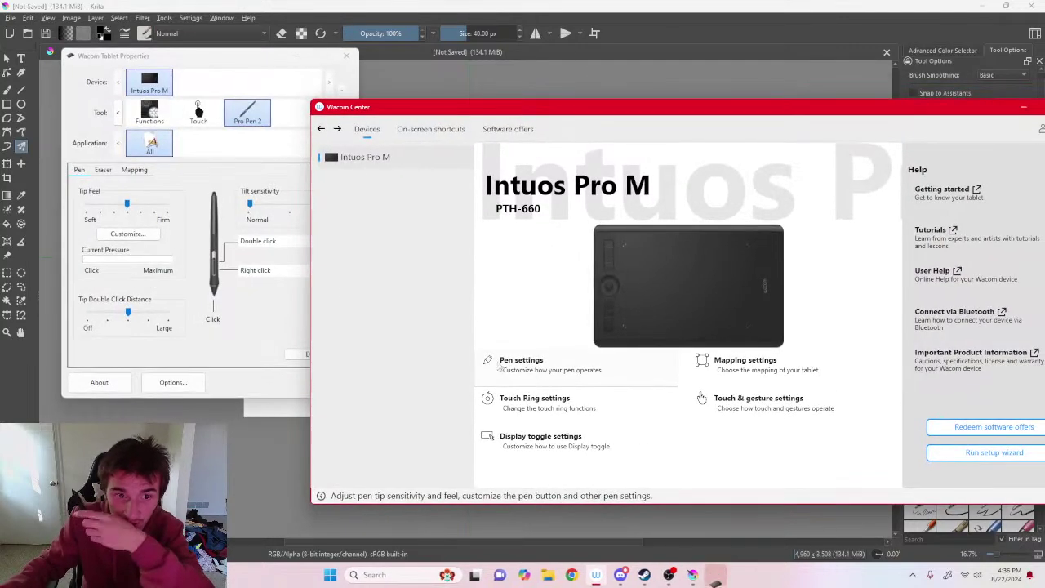
{"action": "left_click", "coordinate": [715, 575]}
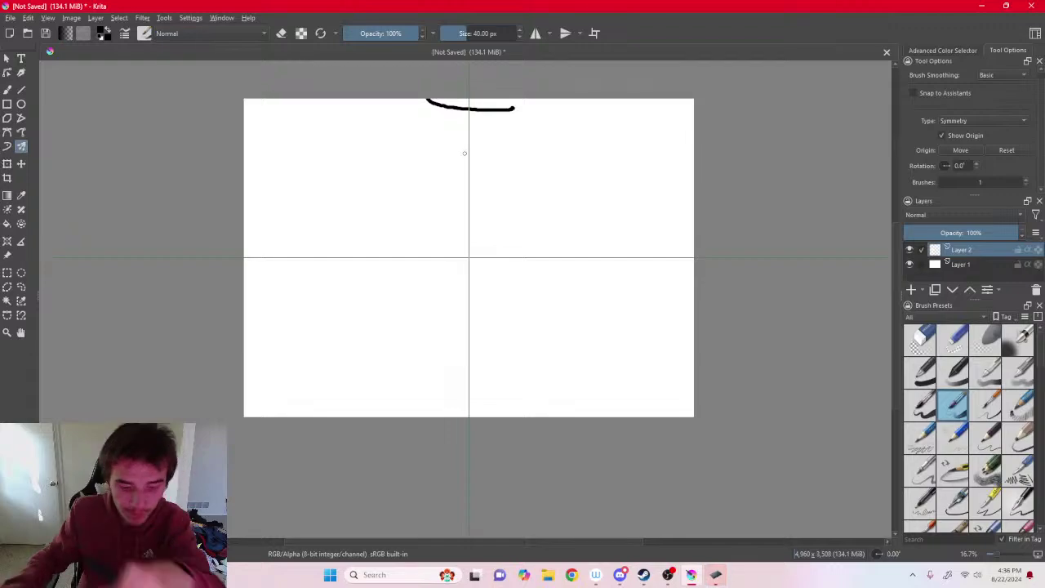
{"action": "key", "text": "ctrl+z"}
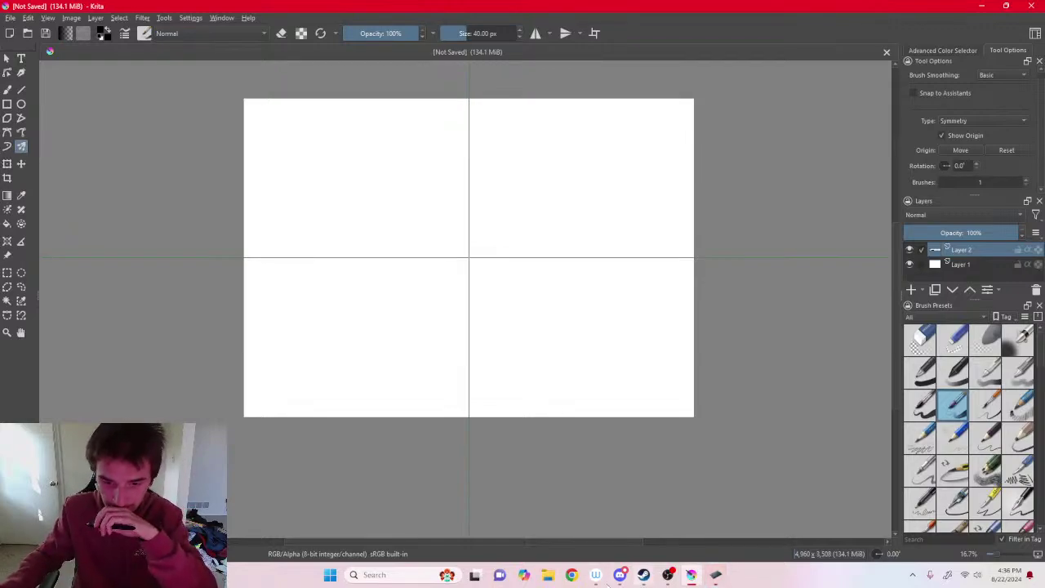
Reopen the Intuos Pro M pen settings from Wacom Center, minimize Wacom Center and move Wacom Tablet Properties away from the canvas.
{"action": "left_click", "coordinate": [596, 575]}
{"action": "left_click_drag", "start_coordinate": [565, 115], "coordinate": [393, 73]}
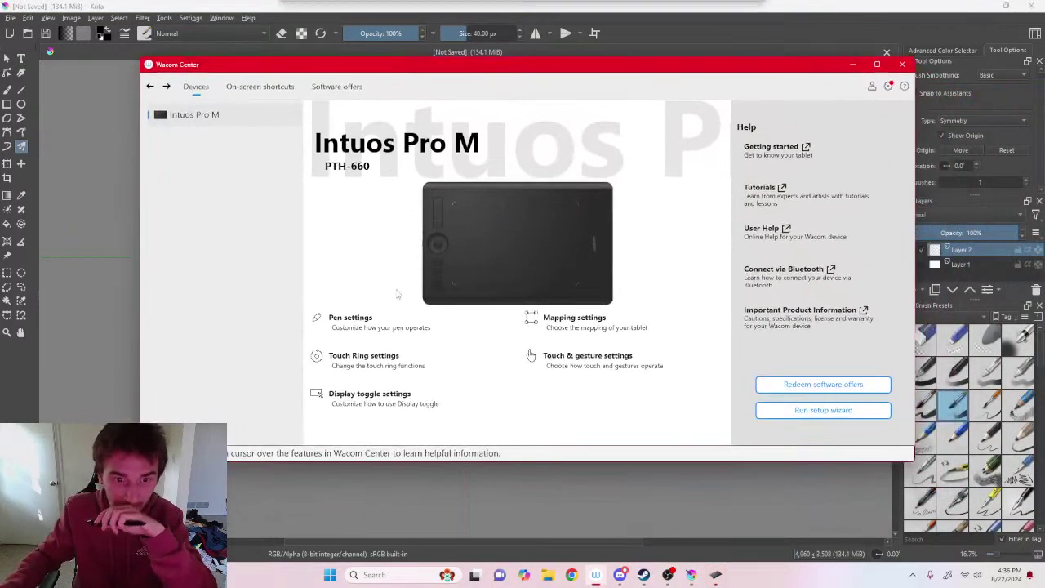
{"action": "left_click", "coordinate": [370, 330]}
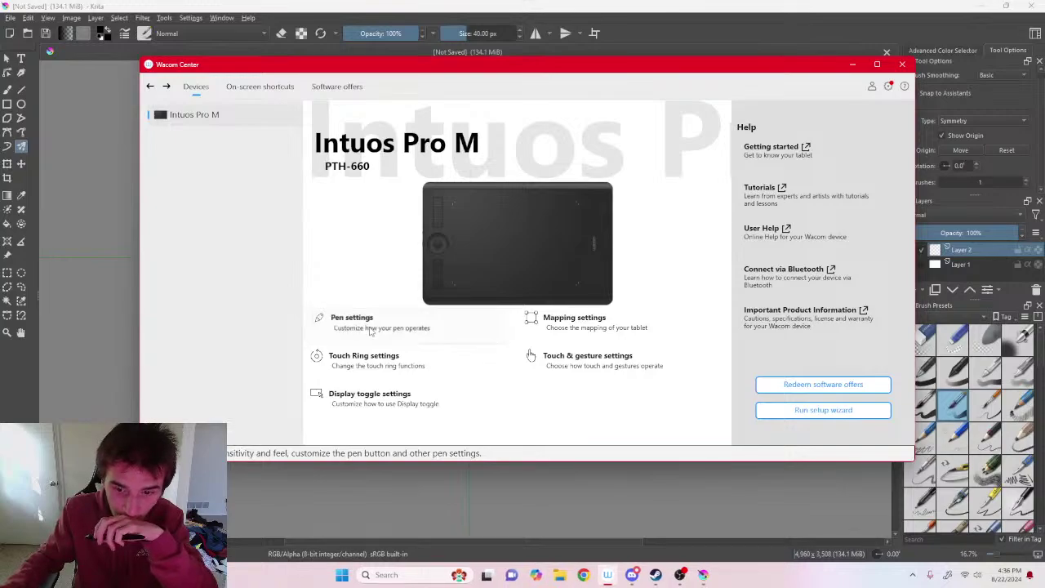
{"action": "left_click_drag", "start_coordinate": [470, 72], "coordinate": [793, 67]}
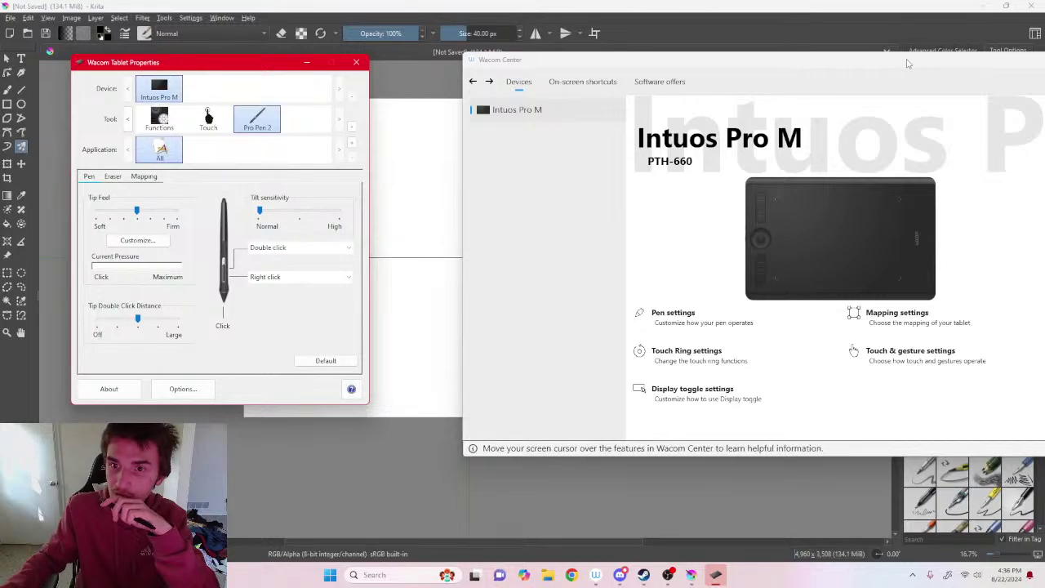
{"action": "left_click_drag", "start_coordinate": [898, 62], "coordinate": [701, 81]}
{"action": "left_click", "coordinate": [980, 81]}
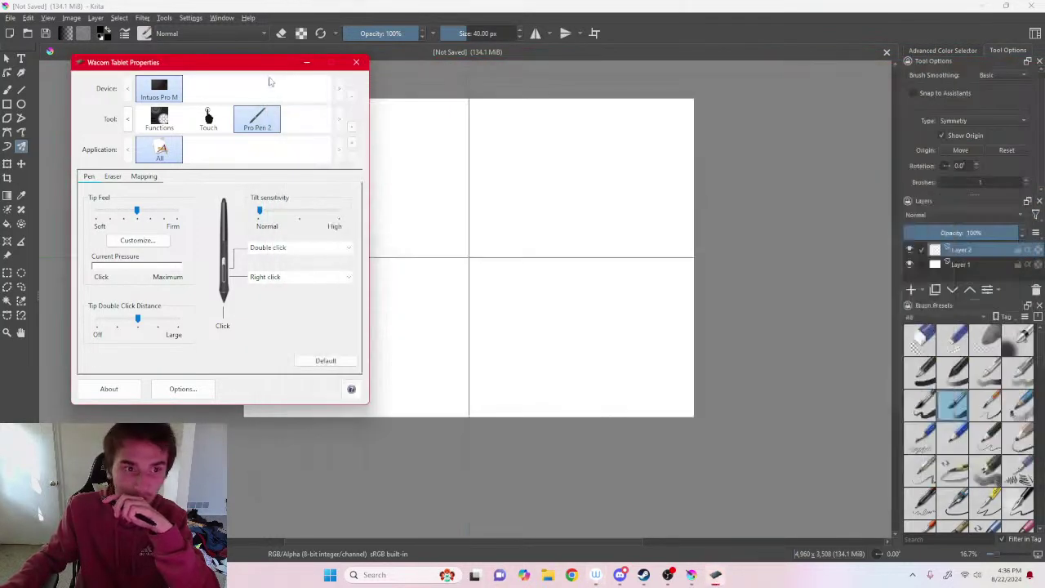
{"action": "left_click_drag", "start_coordinate": [253, 66], "coordinate": [0, 163]}
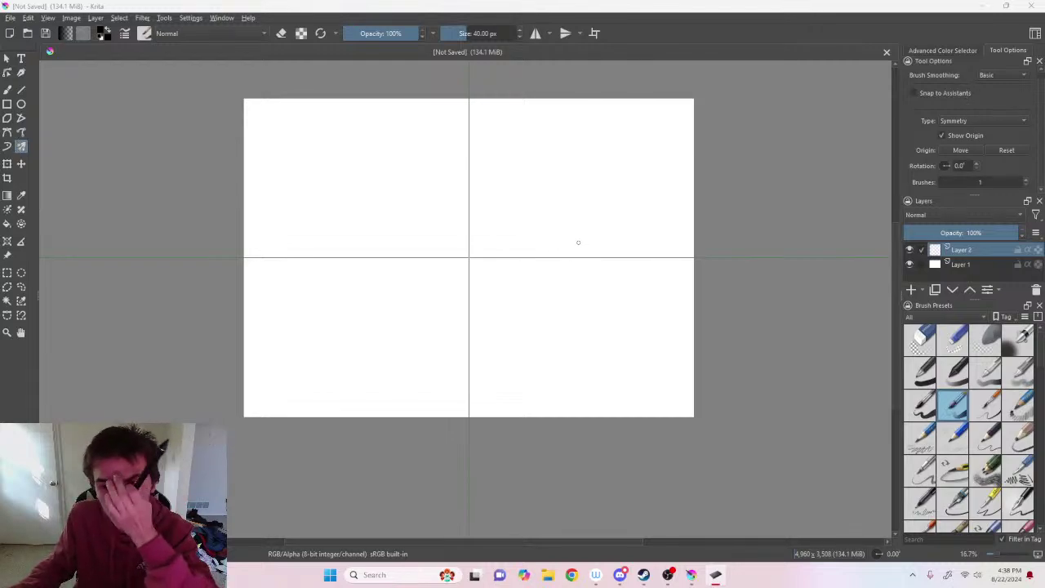
Try the neighbouring ink brush preset with a looping scribble right of the canvas centre, and undo it.
{"action": "left_click", "coordinate": [924, 407]}
{"action": "mouse_move", "coordinate": [603, 259]}
{"action": "left_mouse_down"}
{"action": "mouse_move", "coordinate": [608, 294]}
{"action": "mouse_move", "coordinate": [549, 309]}
{"action": "mouse_move", "coordinate": [588, 255]}
{"action": "mouse_move", "coordinate": [575, 235]}
{"action": "left_mouse_up"}
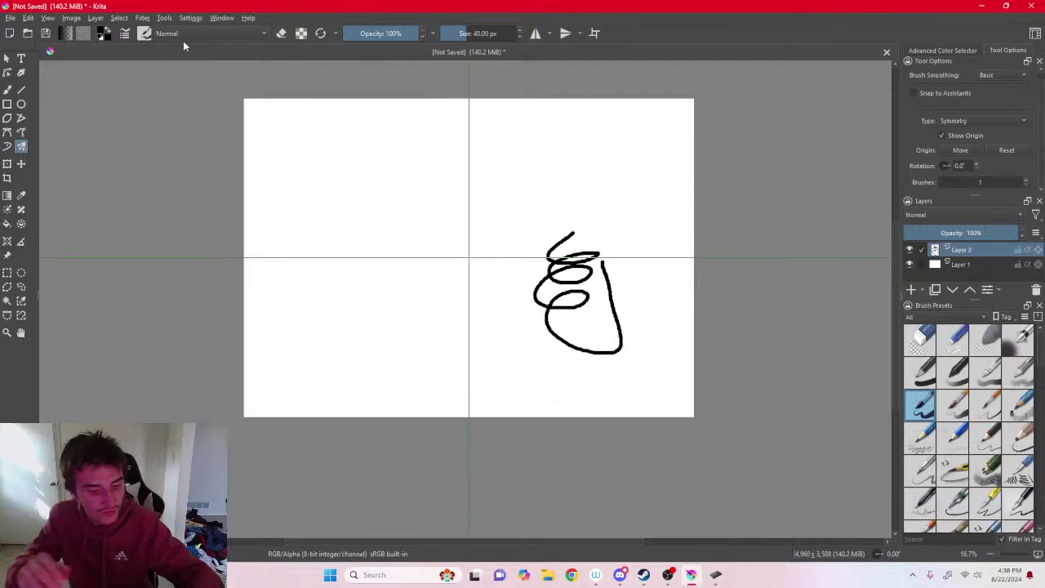
{"action": "key", "text": "ctrl+z"}
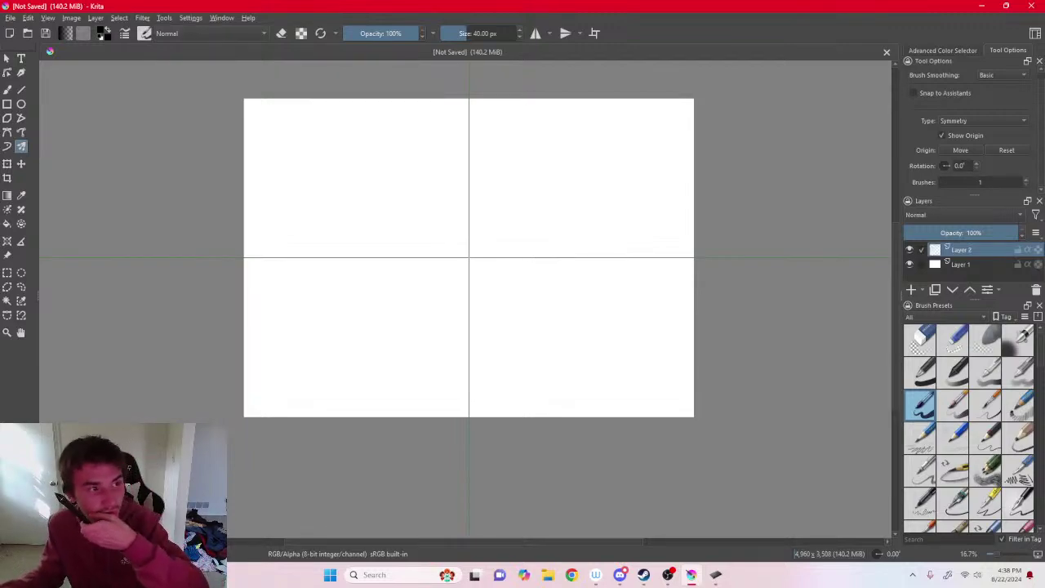
Browse the brush presets and paint two freehand test shapes, one with b) Basic-1 and one with the ink preset below it.
{"action": "scroll", "coordinate": [987, 415], "scroll_direction": "down", "scroll_amount": 5}
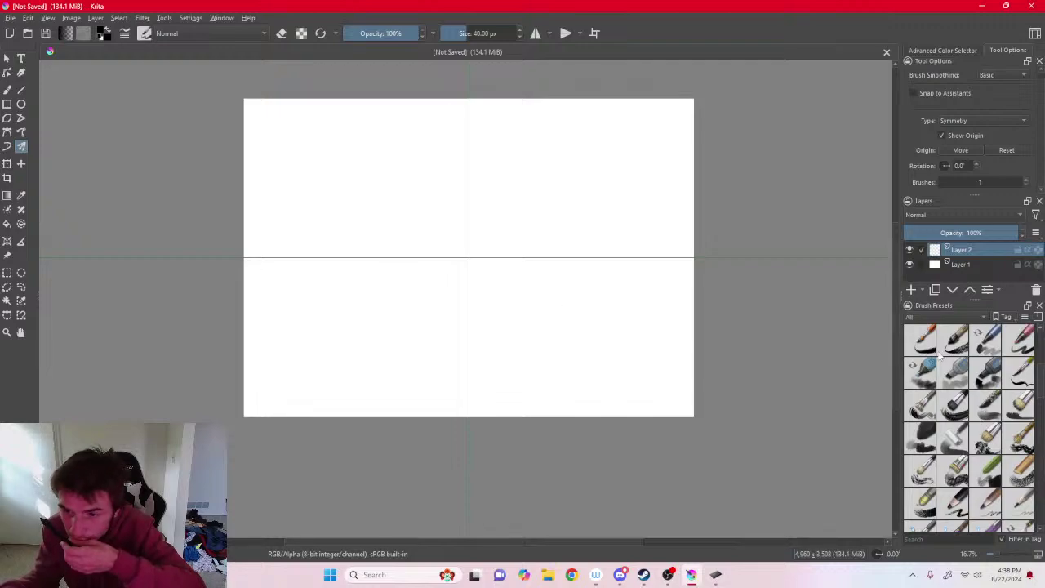
{"action": "scroll", "coordinate": [947, 355], "scroll_direction": "down", "scroll_amount": 5}
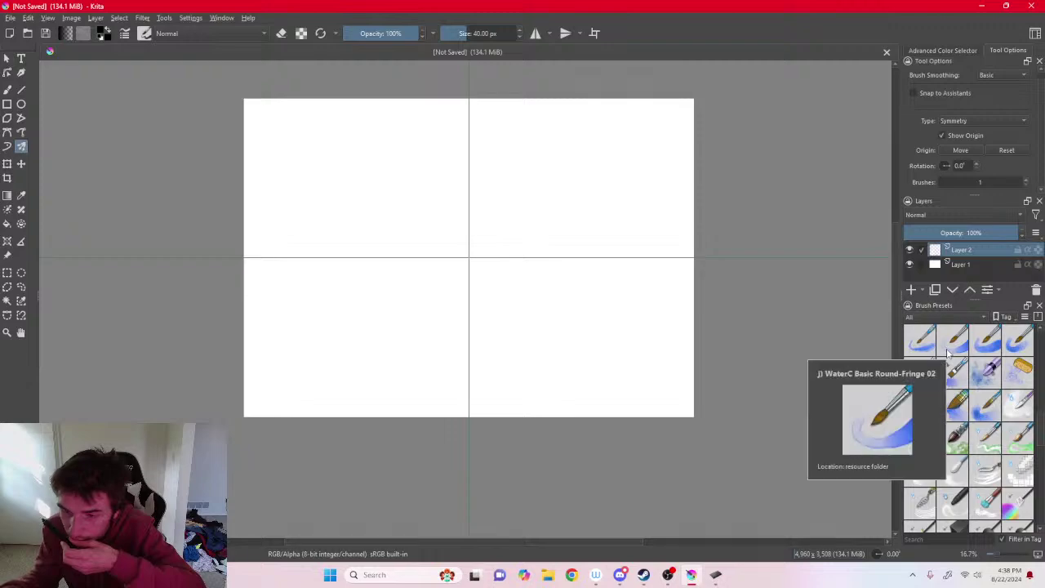
{"action": "scroll", "coordinate": [949, 351], "scroll_direction": "down", "scroll_amount": 5}
{"action": "scroll", "coordinate": [1016, 445], "scroll_direction": "down", "scroll_amount": 3}
{"action": "scroll", "coordinate": [1016, 441], "scroll_direction": "up", "scroll_amount": 10}
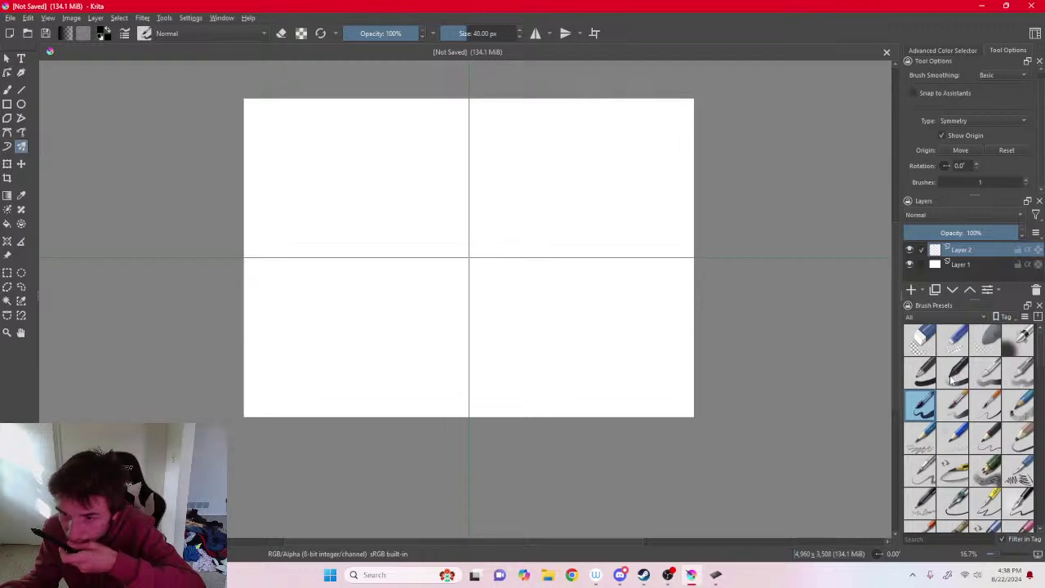
{"action": "left_click", "coordinate": [923, 372]}
{"action": "mouse_move", "coordinate": [545, 287]}
{"action": "left_mouse_down"}
{"action": "mouse_move", "coordinate": [526, 338]}
{"action": "mouse_move", "coordinate": [481, 278]}
{"action": "mouse_move", "coordinate": [542, 247]}
{"action": "mouse_move", "coordinate": [584, 269]}
{"action": "left_mouse_up"}
{"action": "left_click", "coordinate": [920, 406]}
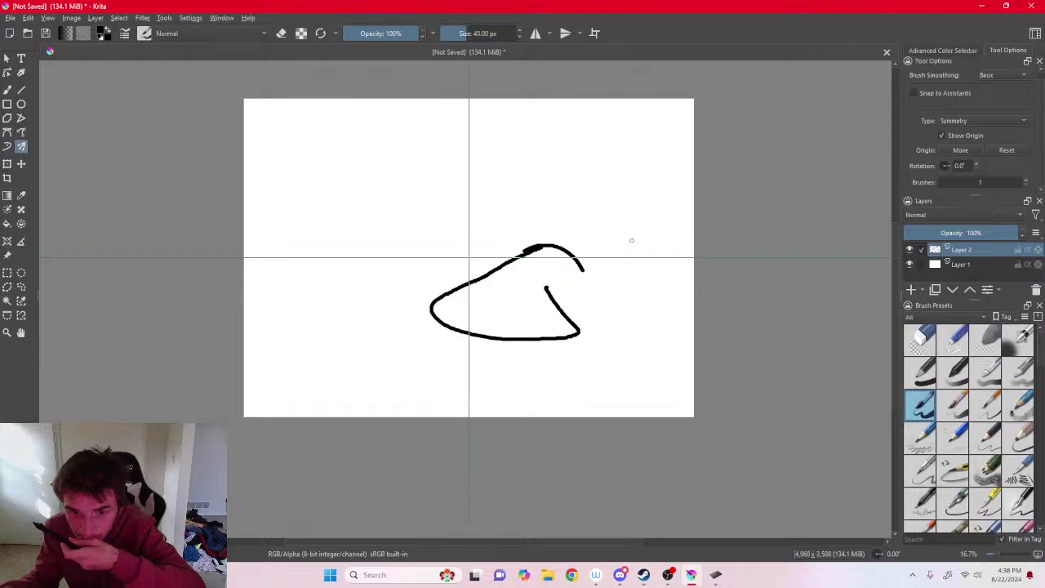
{"action": "mouse_move", "coordinate": [629, 238]}
{"action": "left_mouse_down"}
{"action": "mouse_move", "coordinate": [587, 301]}
{"action": "mouse_move", "coordinate": [585, 243]}
{"action": "mouse_move", "coordinate": [694, 302]}
{"action": "left_mouse_up"}
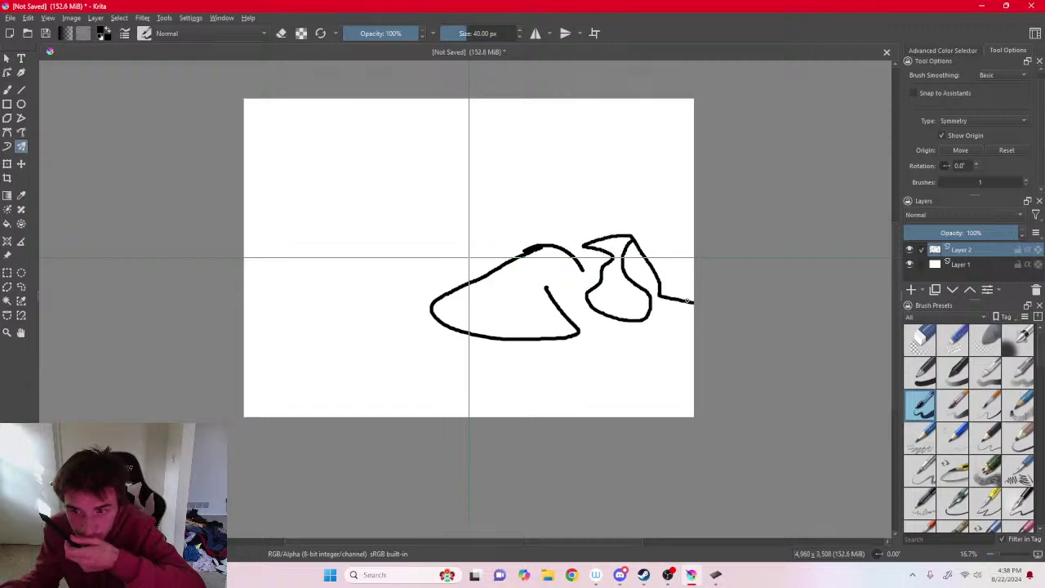
Select the b) Basic-1 brush preset and undo the two freehand test shapes.
{"action": "left_click", "coordinate": [920, 372]}
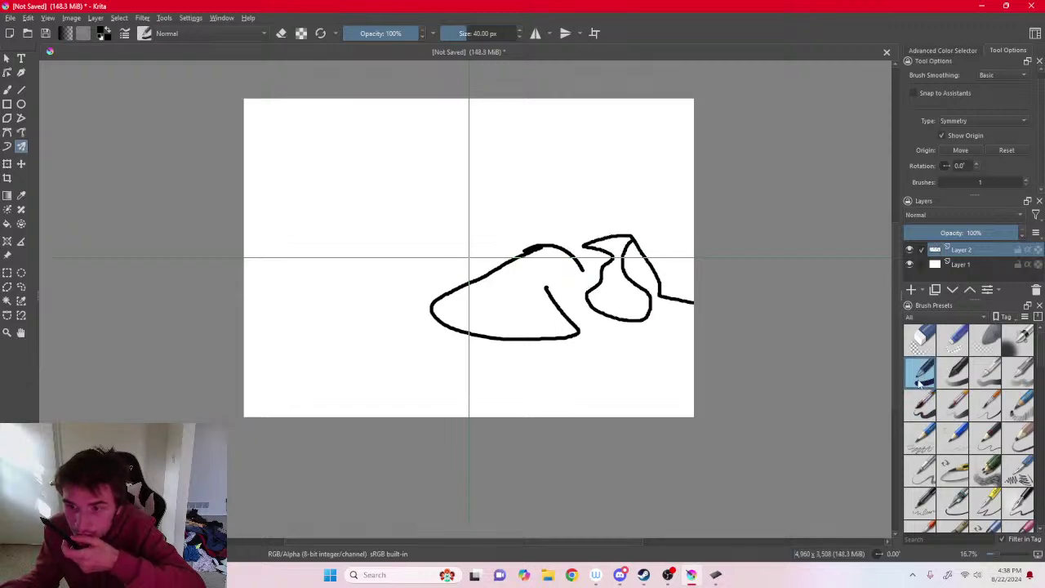
{"action": "right_click", "coordinate": [916, 374]}
{"action": "left_click", "coordinate": [762, 327]}
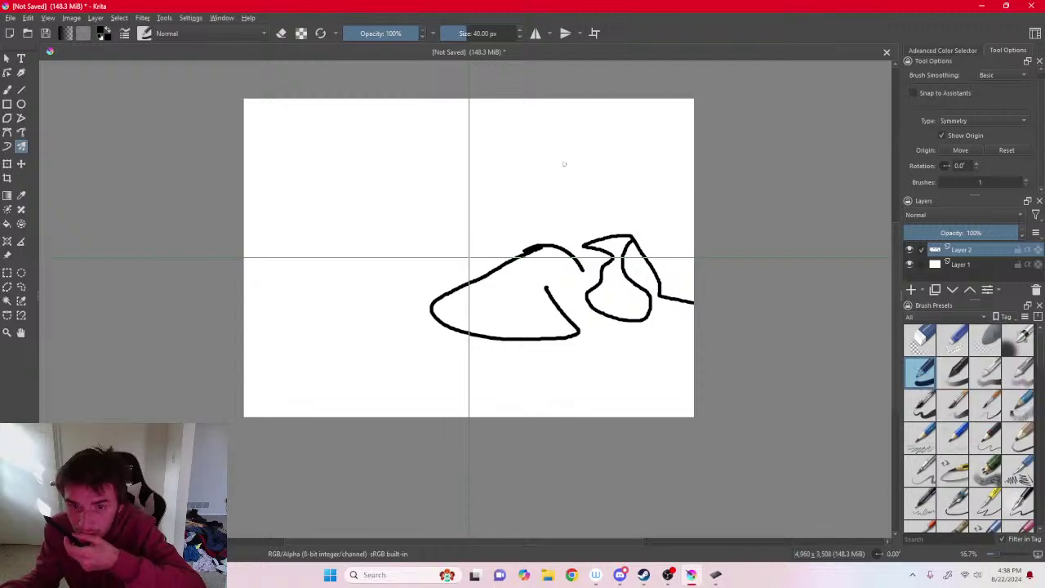
{"action": "key", "text": "ctrl+z"}
{"action": "key", "text": "ctrl+z"}
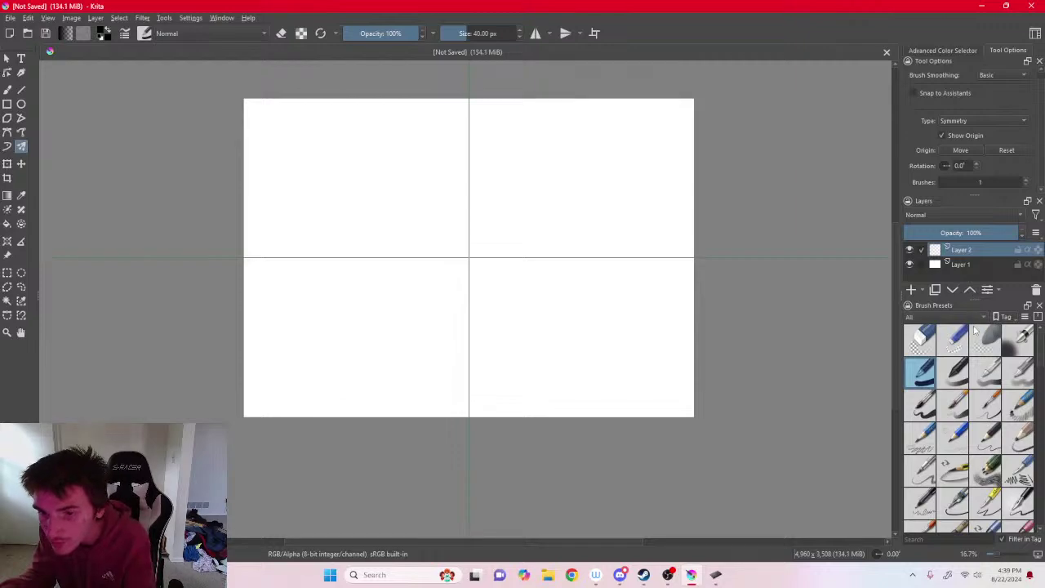
Check the brush presets' tag and display options and the tag assignment choices for b) Basic-1.
{"action": "left_click", "coordinate": [1005, 317]}
{"action": "left_click", "coordinate": [1006, 317]}
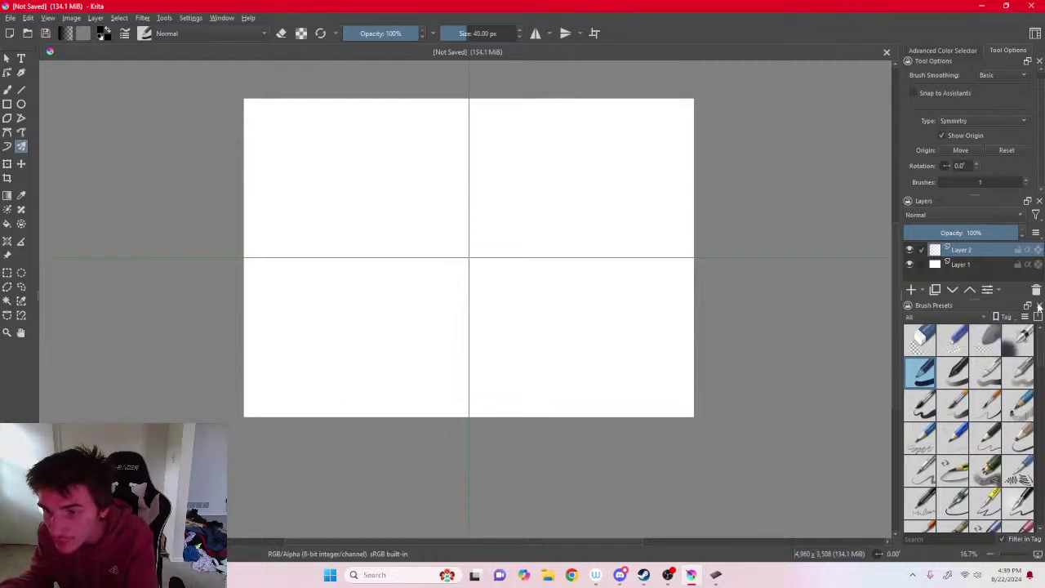
{"action": "left_click", "coordinate": [1027, 316]}
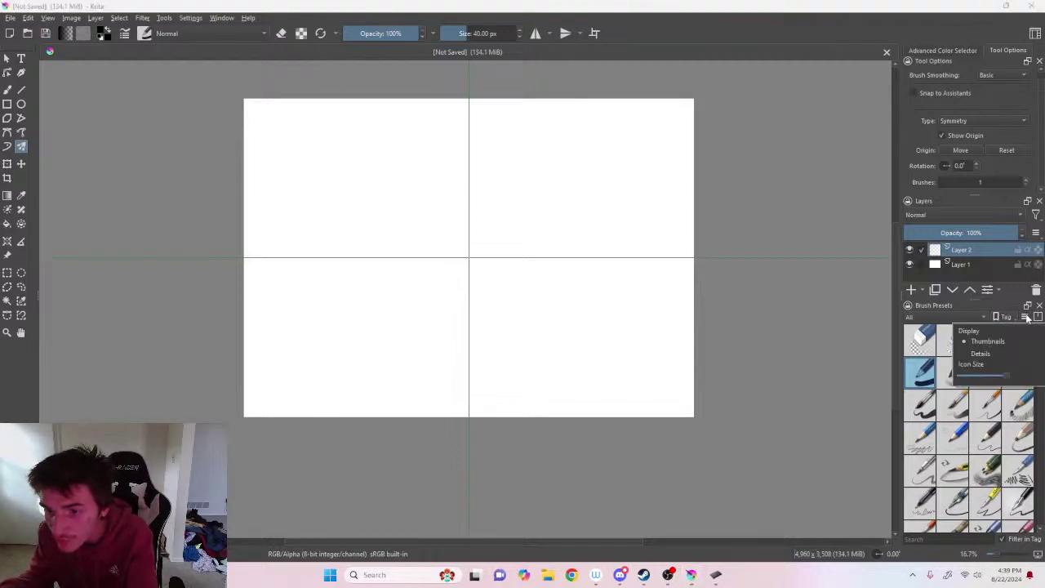
{"action": "left_click", "coordinate": [1003, 317]}
{"action": "right_click", "coordinate": [915, 368]}
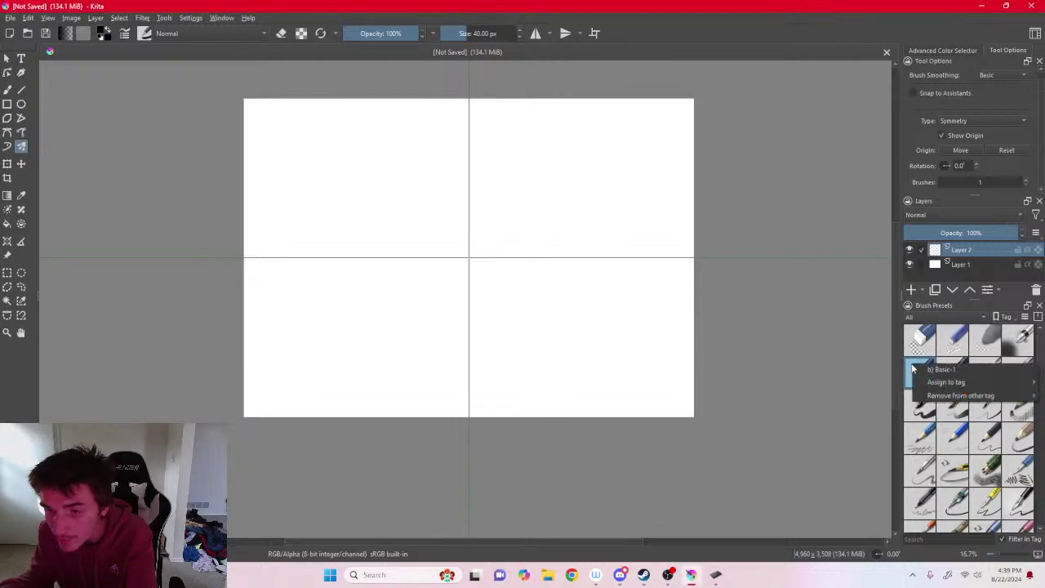
{"action": "left_click", "coordinate": [910, 372]}
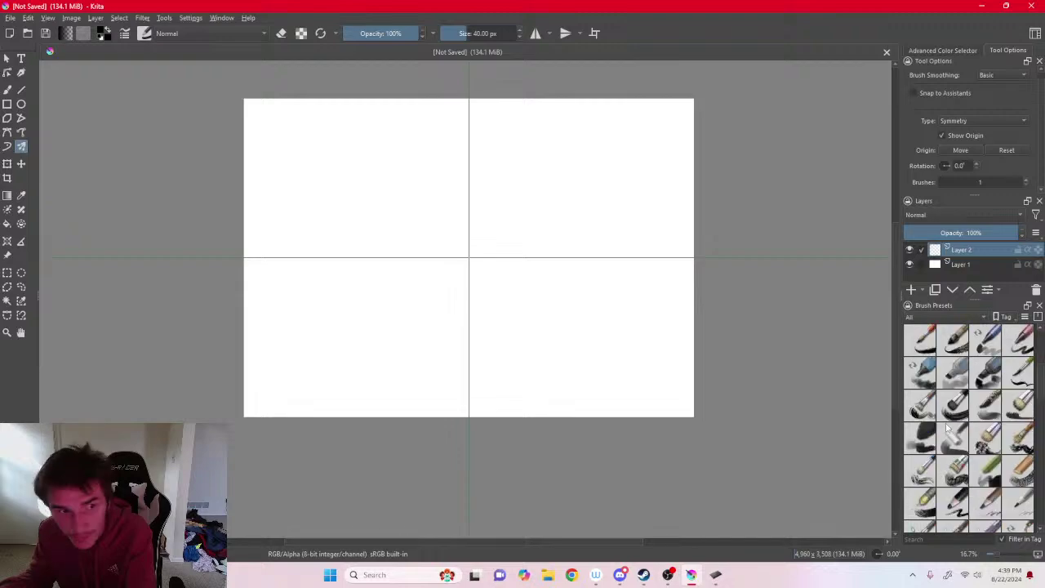
Show the Advanced Color Selector and review its Color Selector and Behavior settings.
{"action": "left_click", "coordinate": [968, 51]}
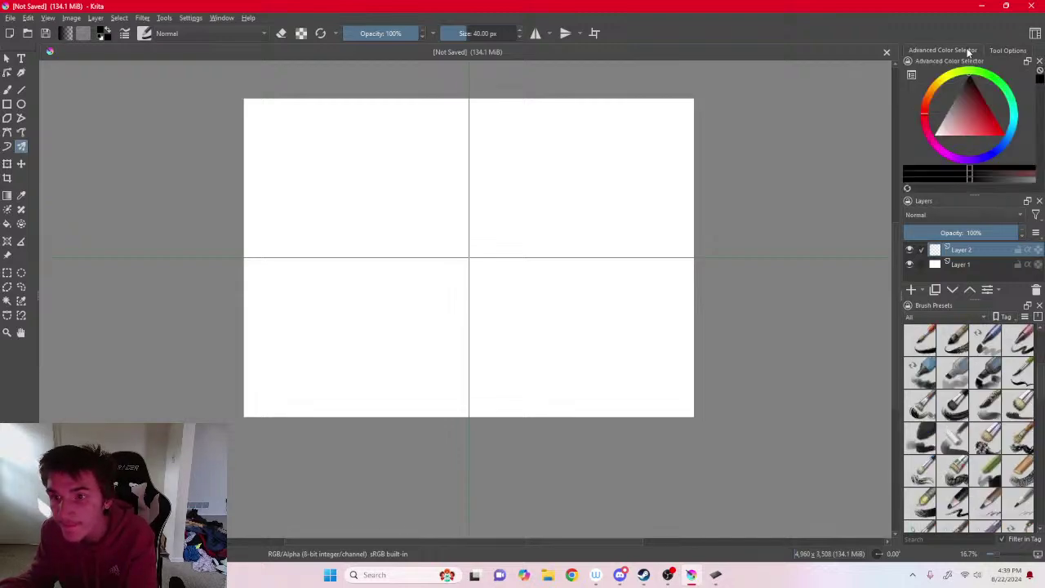
{"action": "left_click", "coordinate": [914, 75]}
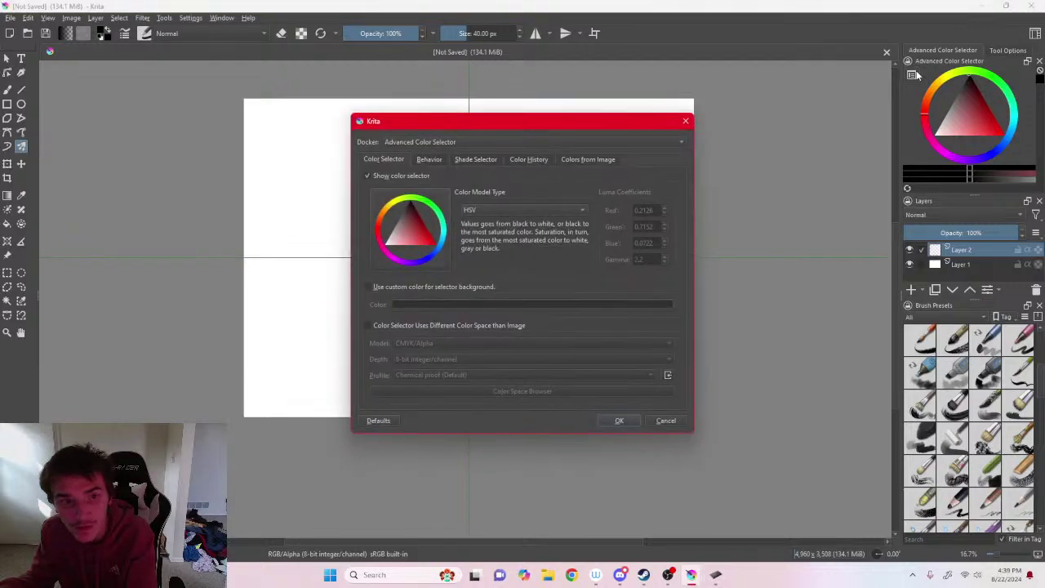
{"action": "left_click", "coordinate": [441, 160]}
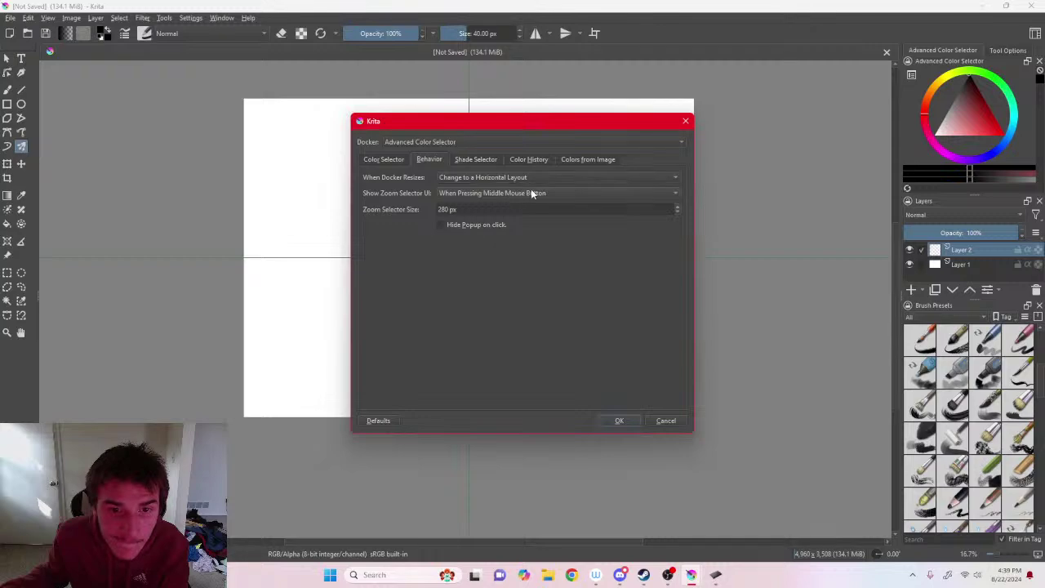
{"action": "left_click", "coordinate": [398, 160]}
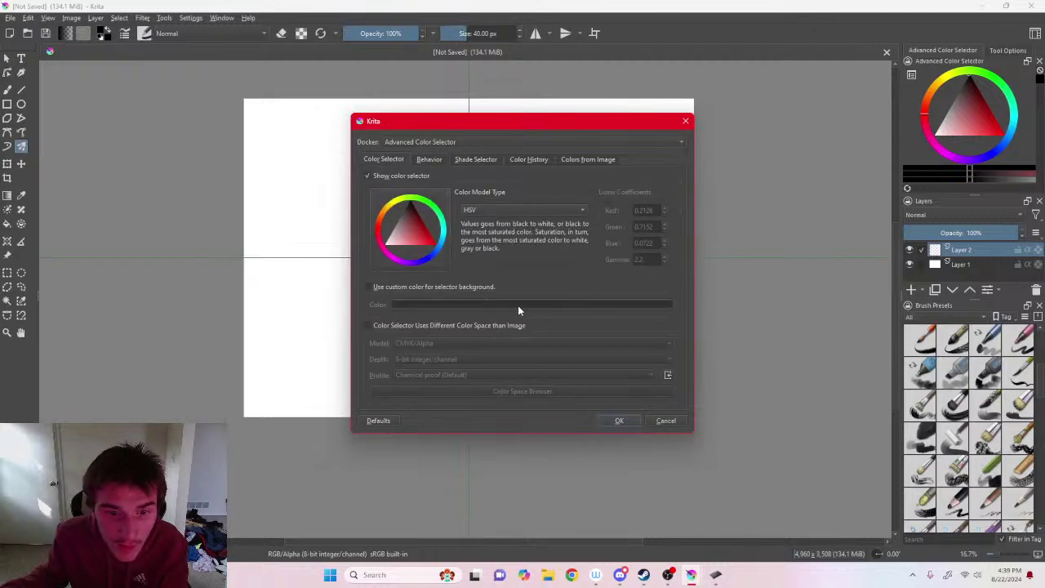
{"action": "left_click", "coordinate": [619, 420]}
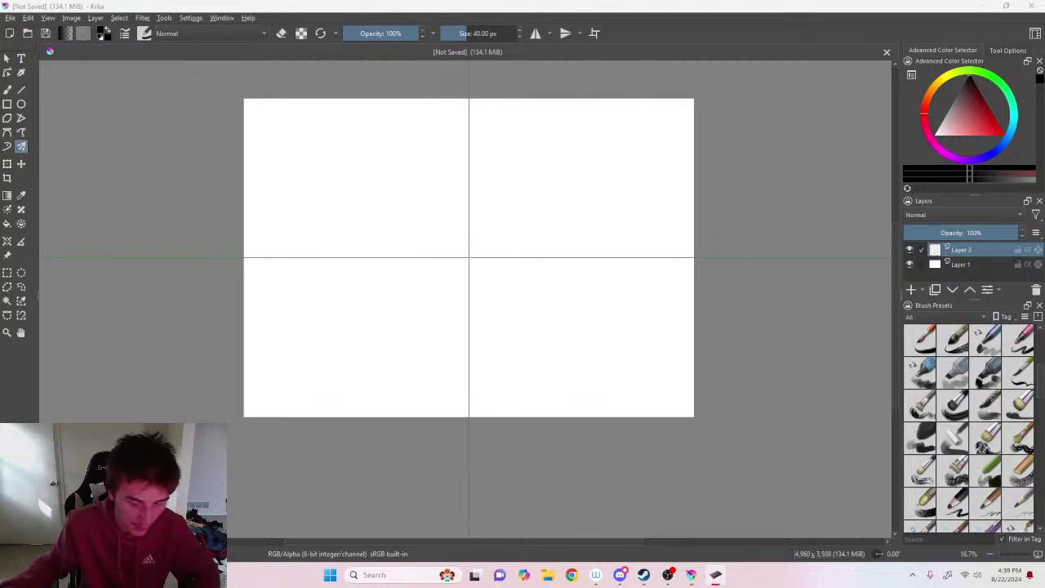
{"action": "left_click", "coordinate": [745, 398]}
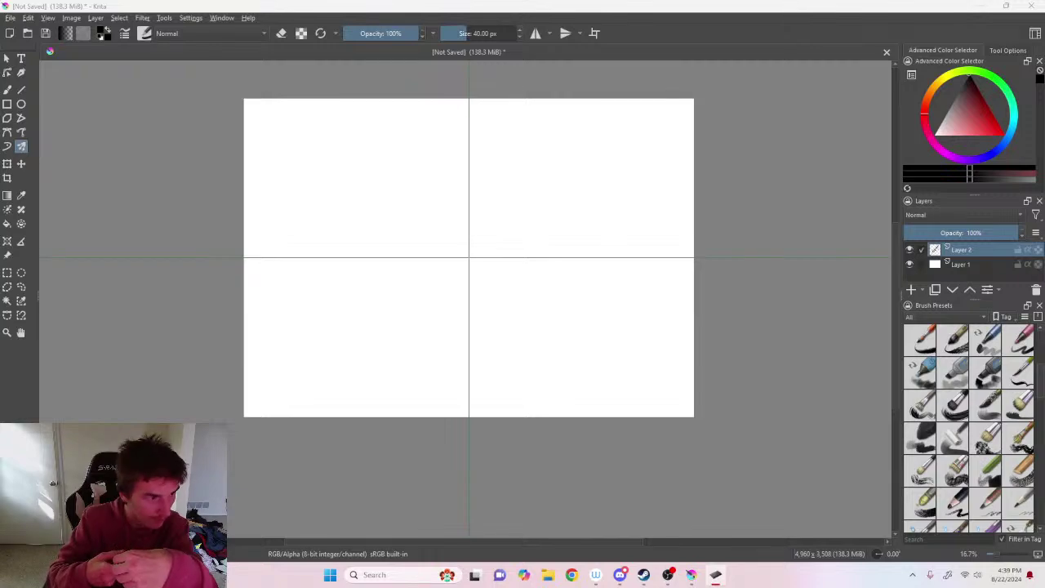
Paint a short test mark at the lower-right corner of the canvas.
{"action": "left_click", "coordinate": [641, 435]}
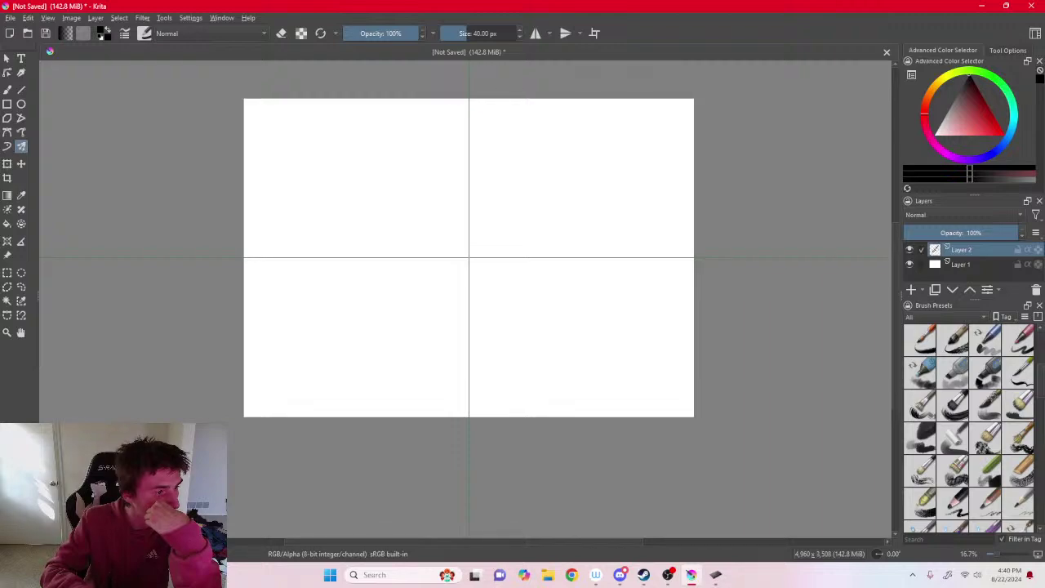
{"action": "left_click_drag", "start_coordinate": [663, 416], "coordinate": [683, 406]}
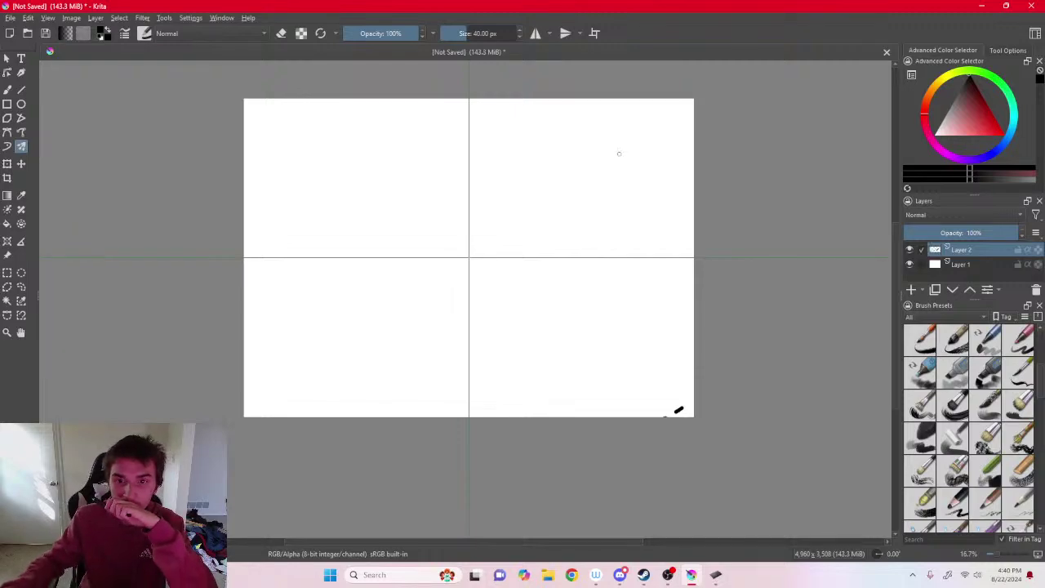
{"action": "scroll", "coordinate": [531, 221], "scroll_direction": "down", "scroll_amount": 4}
{"action": "scroll", "coordinate": [531, 221], "scroll_direction": "up", "scroll_amount": 3}
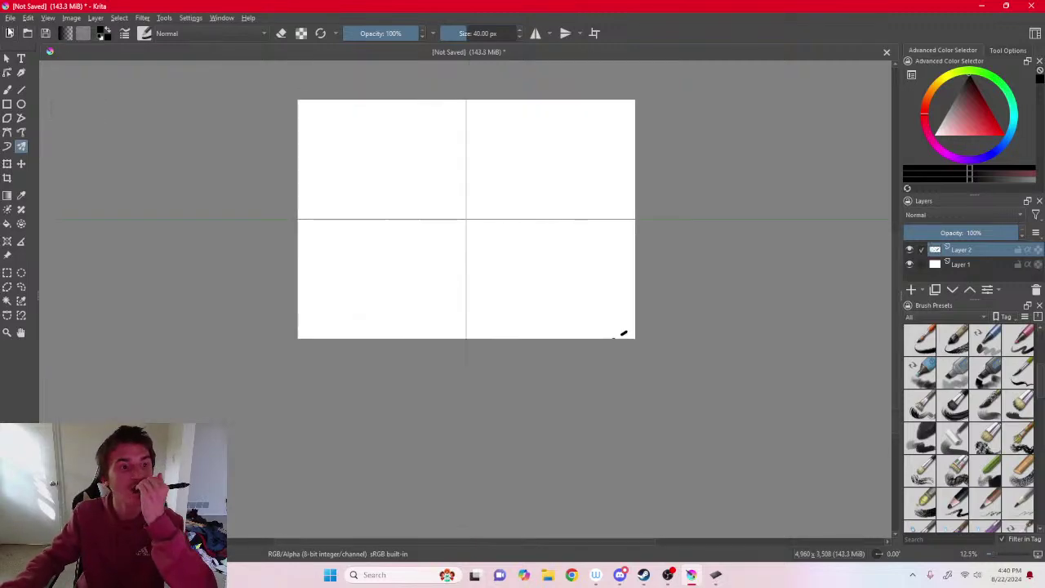
Create a new document from the Design presentation A3 Landscape template.
{"action": "left_click", "coordinate": [10, 17]}
{"action": "left_click", "coordinate": [36, 30]}
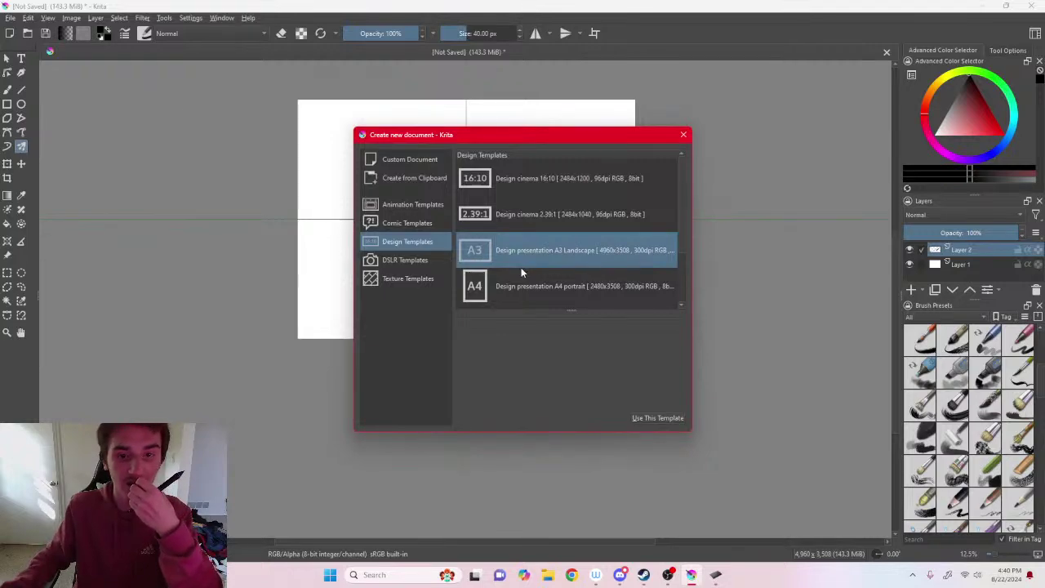
{"action": "left_click", "coordinate": [663, 418]}
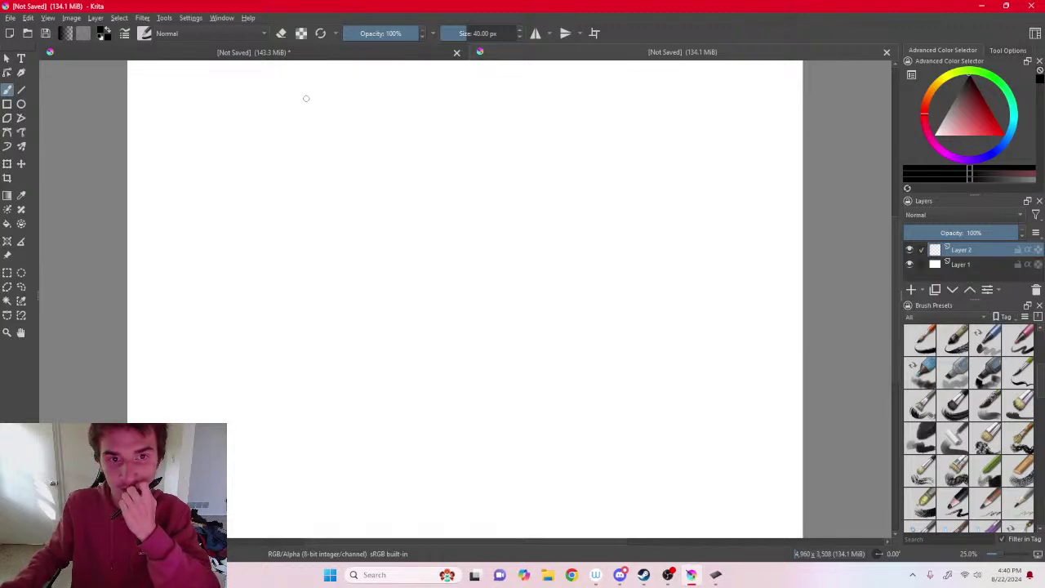
Paint an angular freehand test stroke, undo it, and switch to the Wacom tablet settings.
{"action": "mouse_move", "coordinate": [343, 160]}
{"action": "left_mouse_down"}
{"action": "mouse_move", "coordinate": [408, 294]}
{"action": "mouse_move", "coordinate": [390, 291]}
{"action": "left_mouse_up"}
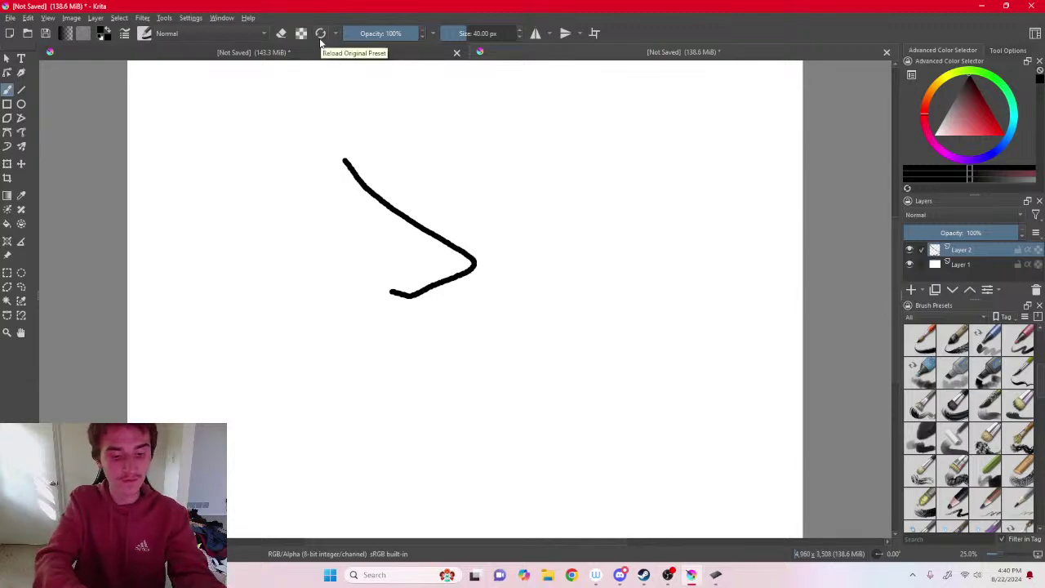
{"action": "key", "text": "ctrl+z"}
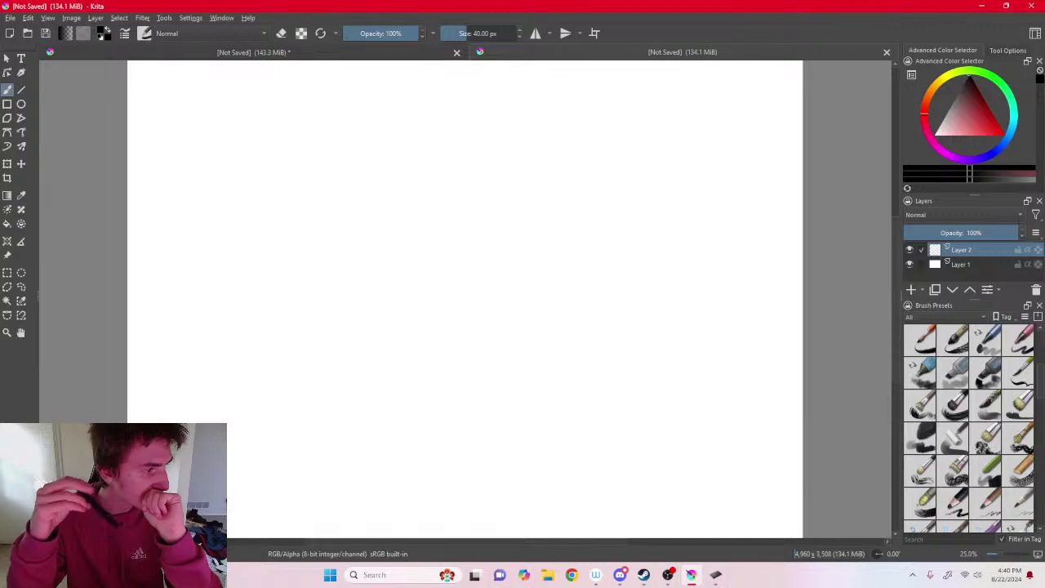
{"action": "key", "text": "alt+Tab"}
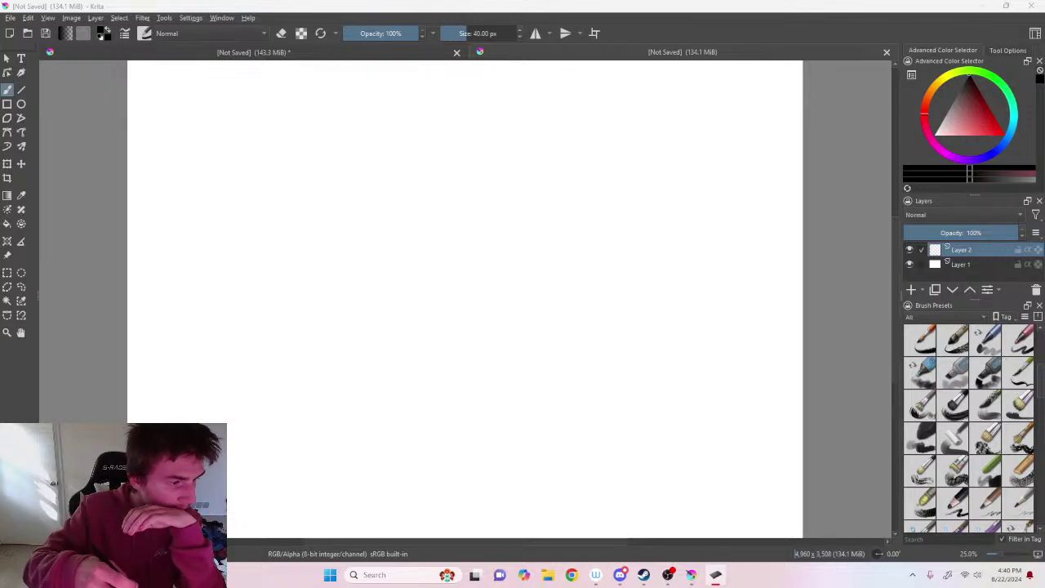
Scribble freehand test strokes near the page's right edge and bring the Pen Feel Details dialog onto this screen.
{"action": "left_click", "coordinate": [696, 314]}
{"action": "mouse_move", "coordinate": [721, 313]}
{"action": "left_mouse_down"}
{"action": "mouse_move", "coordinate": [707, 334]}
{"action": "mouse_move", "coordinate": [715, 341]}
{"action": "mouse_move", "coordinate": [754, 305]}
{"action": "mouse_move", "coordinate": [727, 320]}
{"action": "mouse_move", "coordinate": [700, 272]}
{"action": "mouse_move", "coordinate": [782, 303]}
{"action": "mouse_move", "coordinate": [715, 304]}
{"action": "left_mouse_up"}
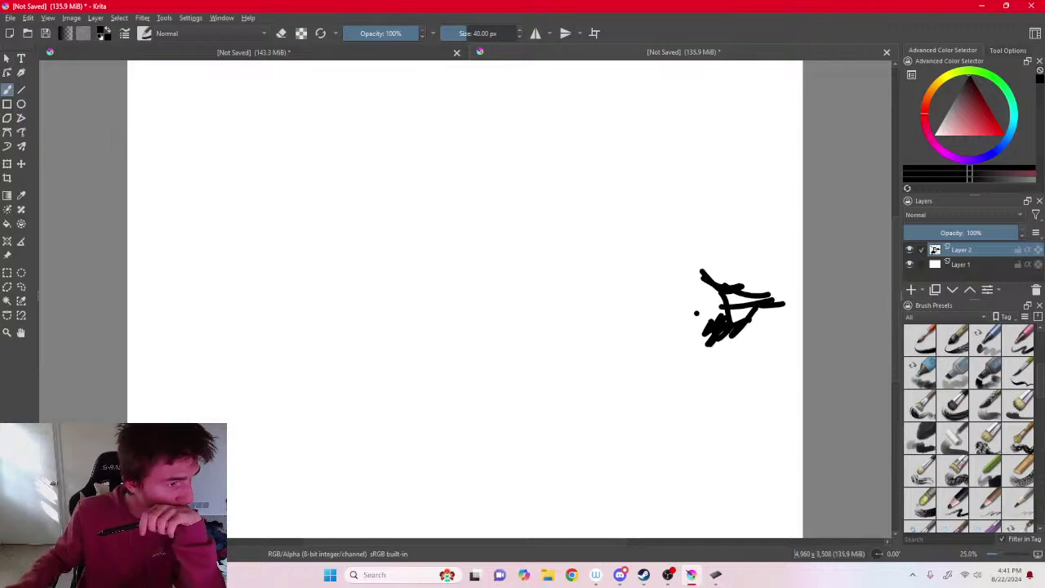
{"action": "left_click_drag", "start_coordinate": [2, 122], "coordinate": [526, 138]}
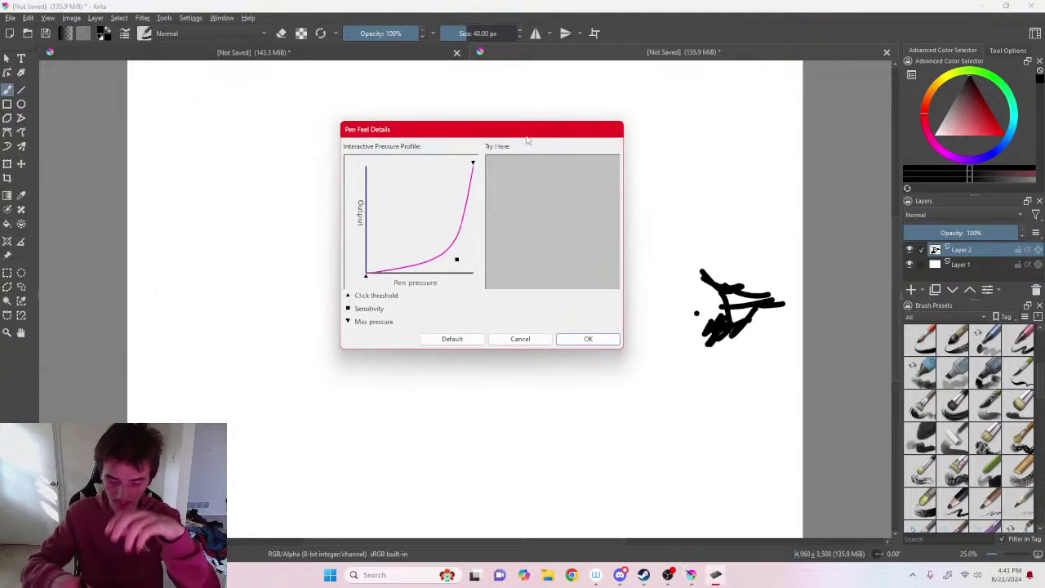
{"action": "left_click_drag", "start_coordinate": [764, 386], "coordinate": [726, 417]}
{"action": "left_click_drag", "start_coordinate": [719, 380], "coordinate": [746, 397]}
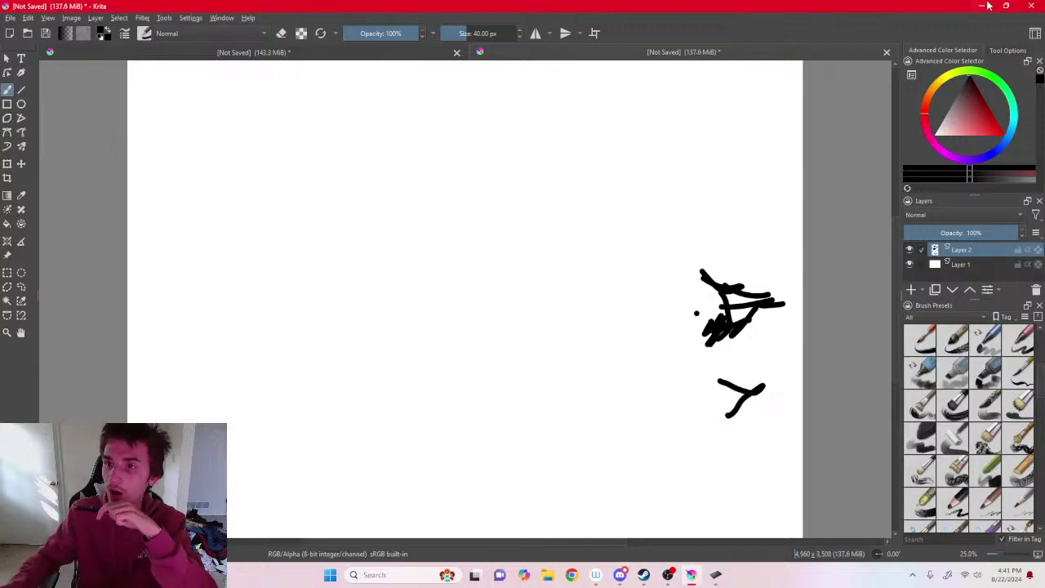
Minimize Krita and test the pen pressure with small scribbles in the Pen Feel Details try-out area.
{"action": "left_click", "coordinate": [988, 6]}
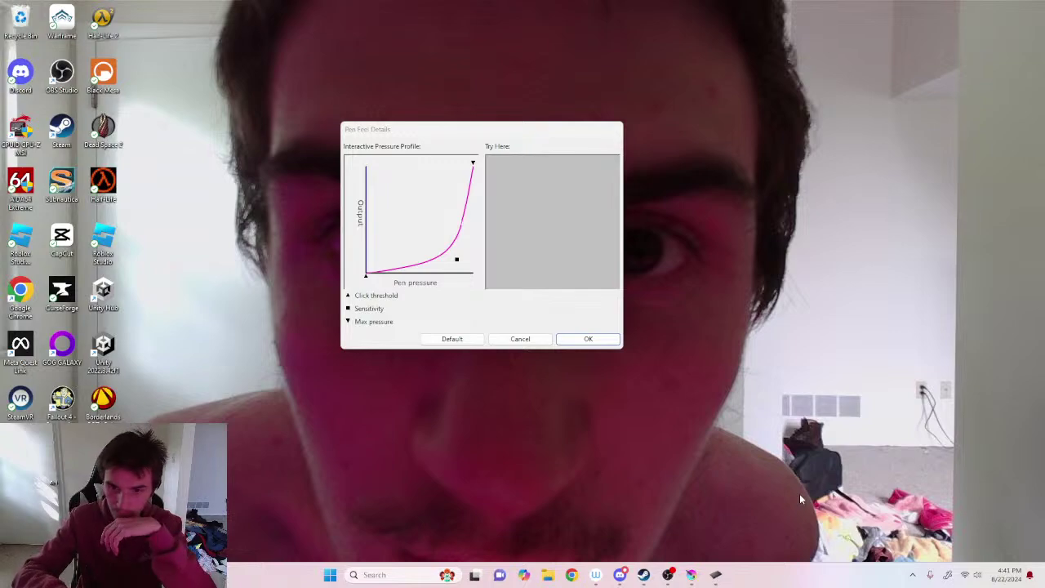
{"action": "left_click", "coordinate": [570, 250]}
{"action": "mouse_move", "coordinate": [566, 221]}
{"action": "left_mouse_down"}
{"action": "mouse_move", "coordinate": [608, 225]}
{"action": "mouse_move", "coordinate": [594, 211]}
{"action": "mouse_move", "coordinate": [550, 212]}
{"action": "left_mouse_up"}
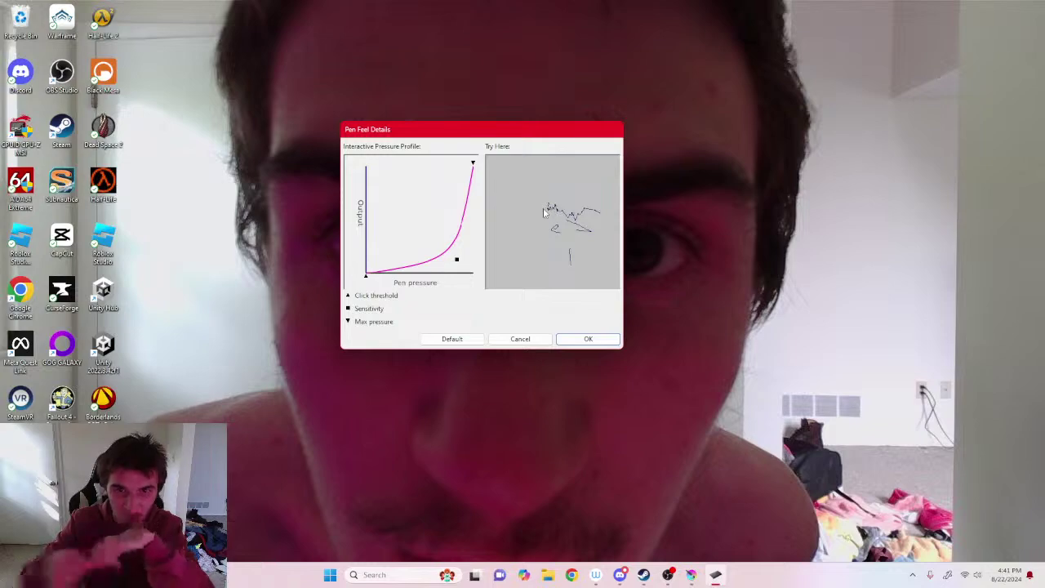
Raise the click threshold to about a quarter of the pen pressure range and test it with scribbles.
{"action": "left_click_drag", "start_coordinate": [366, 276], "coordinate": [394, 276]}
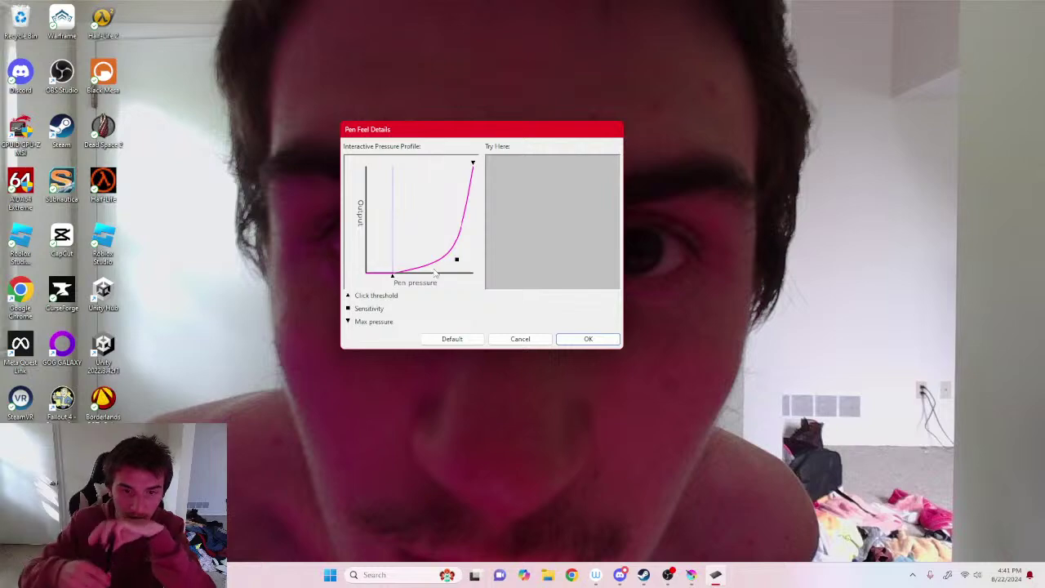
{"action": "left_click_drag", "start_coordinate": [602, 228], "coordinate": [581, 221]}
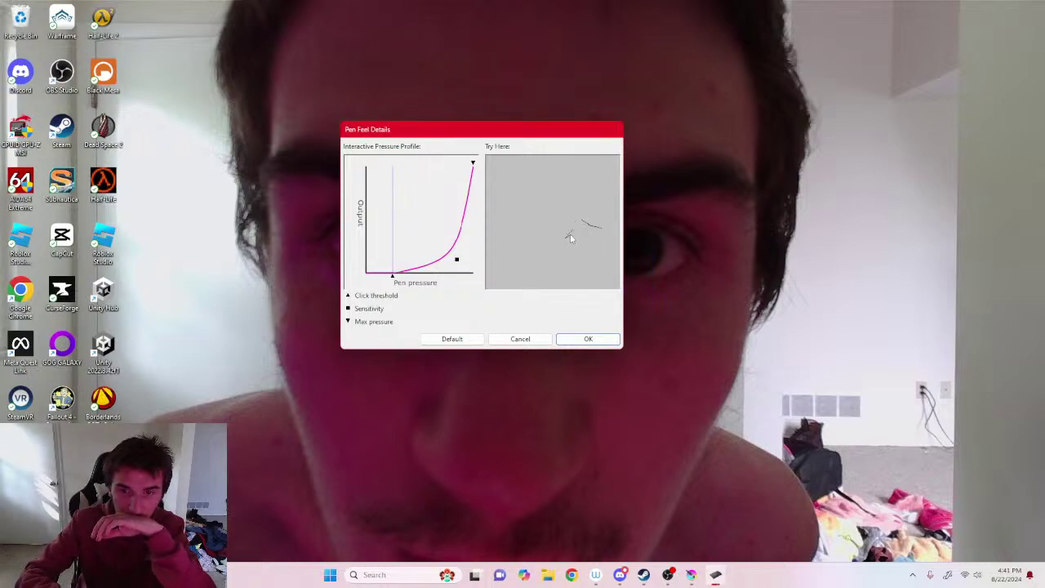
{"action": "mouse_move", "coordinate": [597, 234]}
{"action": "left_mouse_down"}
{"action": "mouse_move", "coordinate": [570, 235]}
{"action": "mouse_move", "coordinate": [562, 212]}
{"action": "mouse_move", "coordinate": [575, 207]}
{"action": "left_mouse_up"}
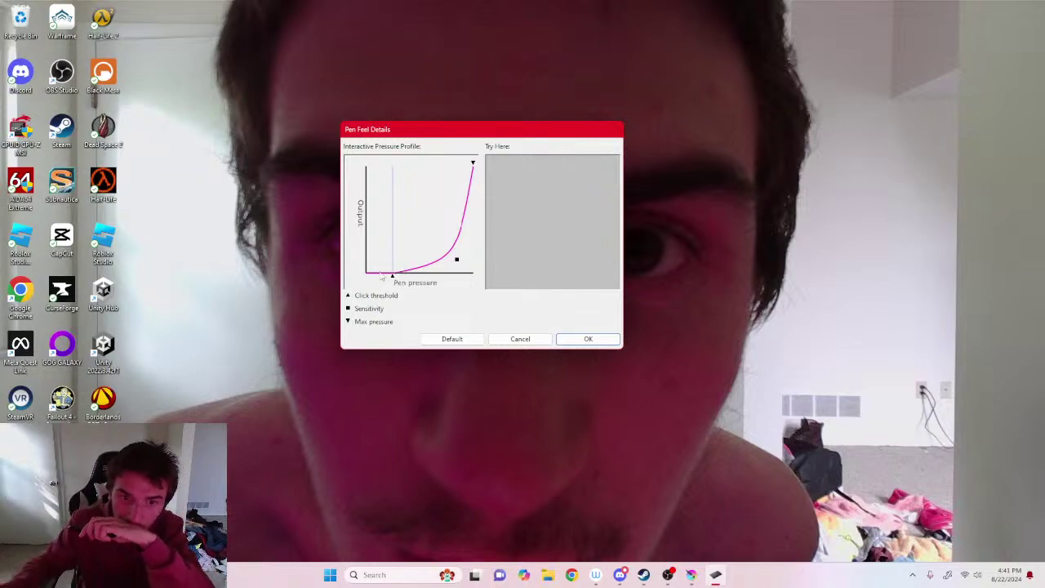
Return the click threshold to the start of the pressure curve, test it with scribbles, and accept the pen feel settings.
{"action": "left_click_drag", "start_coordinate": [393, 275], "coordinate": [366, 274]}
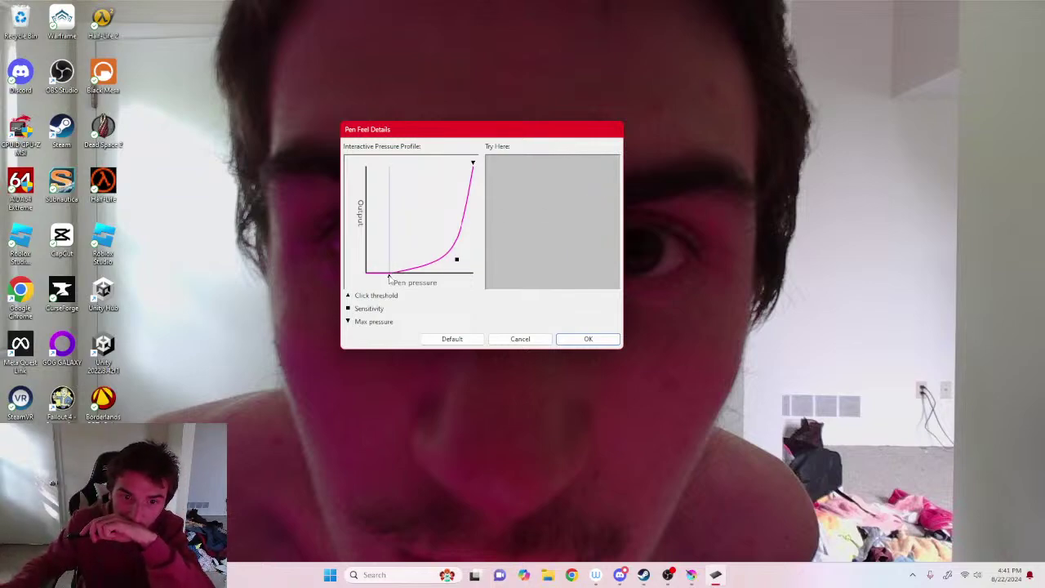
{"action": "left_click", "coordinate": [293, 261]}
{"action": "left_click", "coordinate": [571, 227]}
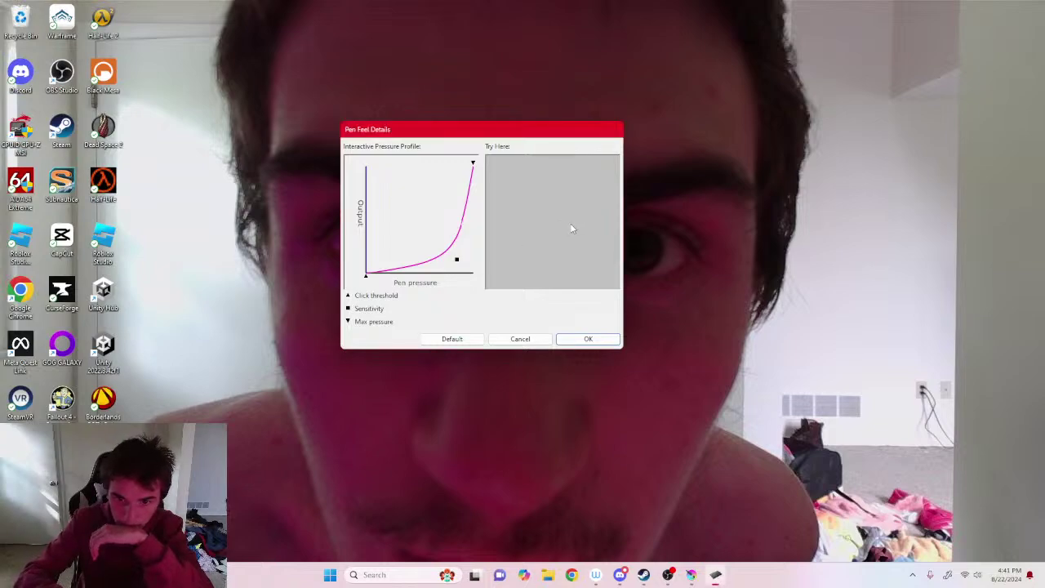
{"action": "mouse_move", "coordinate": [578, 206]}
{"action": "left_mouse_down"}
{"action": "mouse_move", "coordinate": [564, 242]}
{"action": "mouse_move", "coordinate": [581, 250]}
{"action": "mouse_move", "coordinate": [561, 251]}
{"action": "mouse_move", "coordinate": [554, 222]}
{"action": "mouse_move", "coordinate": [541, 217]}
{"action": "mouse_move", "coordinate": [544, 257]}
{"action": "mouse_move", "coordinate": [552, 245]}
{"action": "mouse_move", "coordinate": [562, 271]}
{"action": "mouse_move", "coordinate": [569, 265]}
{"action": "left_mouse_up"}
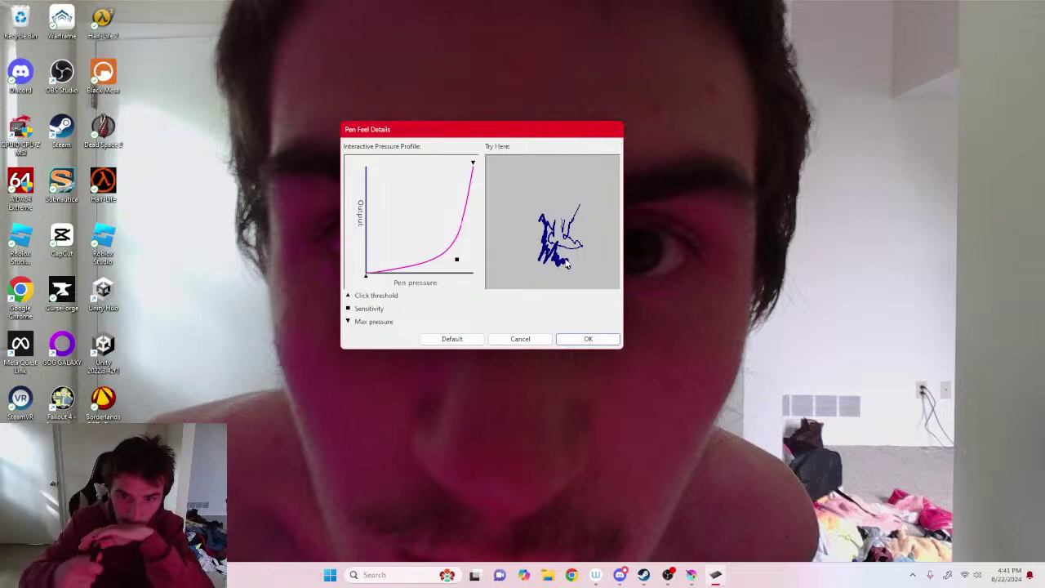
{"action": "left_click", "coordinate": [575, 339]}
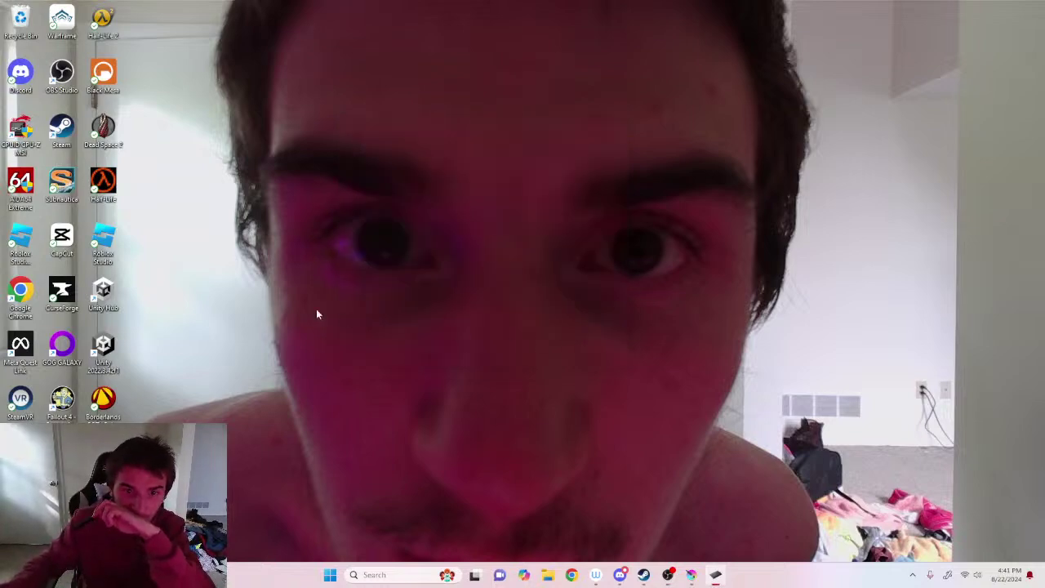
Switch back to Krita and undo all the test strokes near the page's right edge.
{"action": "mouse_move", "coordinate": [716, 574]}
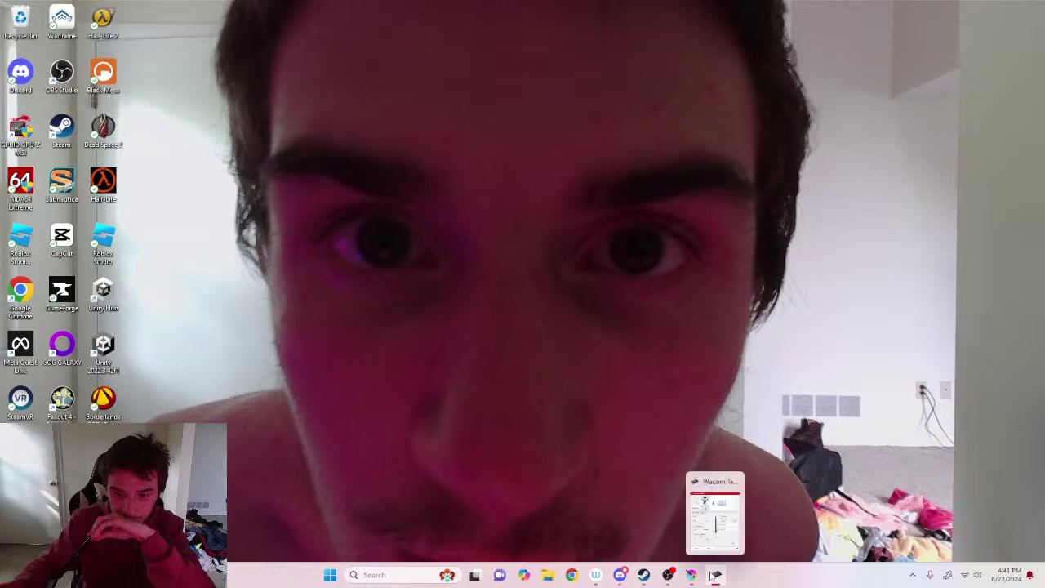
{"action": "left_click", "coordinate": [690, 574]}
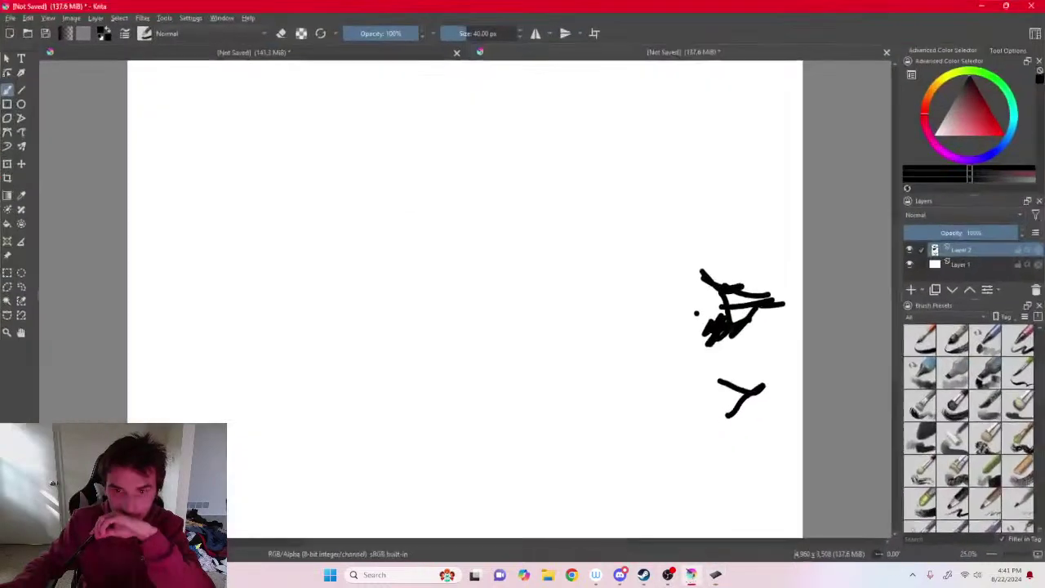
{"action": "key", "text": "ctrl+z"}
{"action": "key", "text": "ctrl+z"}
{"action": "key", "text": "ctrl+z"}
{"action": "key", "text": "ctrl+z"}
{"action": "key", "text": "ctrl+z"}
{"action": "key", "text": "ctrl+z"}
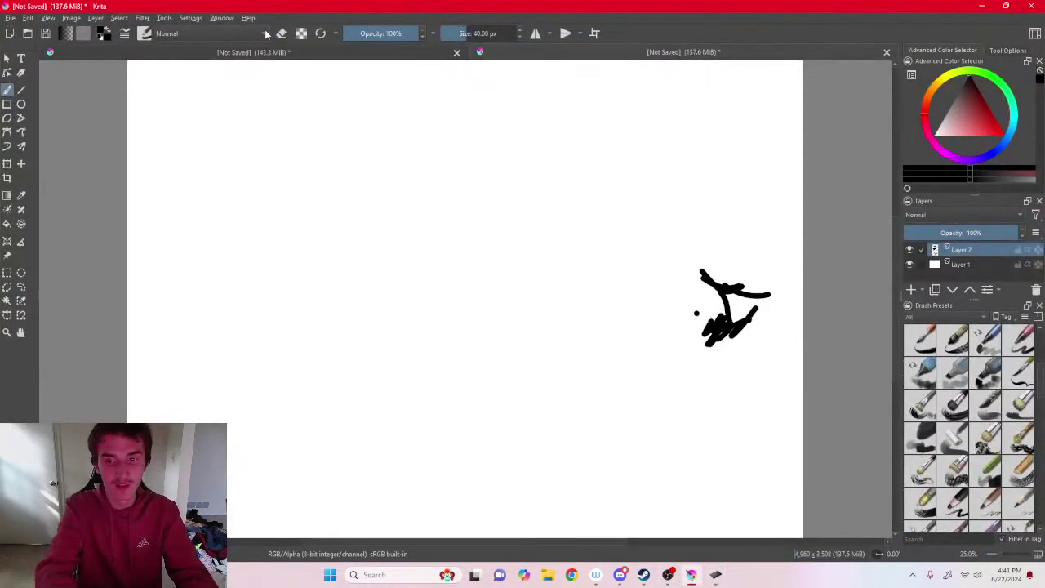
{"action": "key", "text": "ctrl+z"}
{"action": "key", "text": "ctrl+z"}
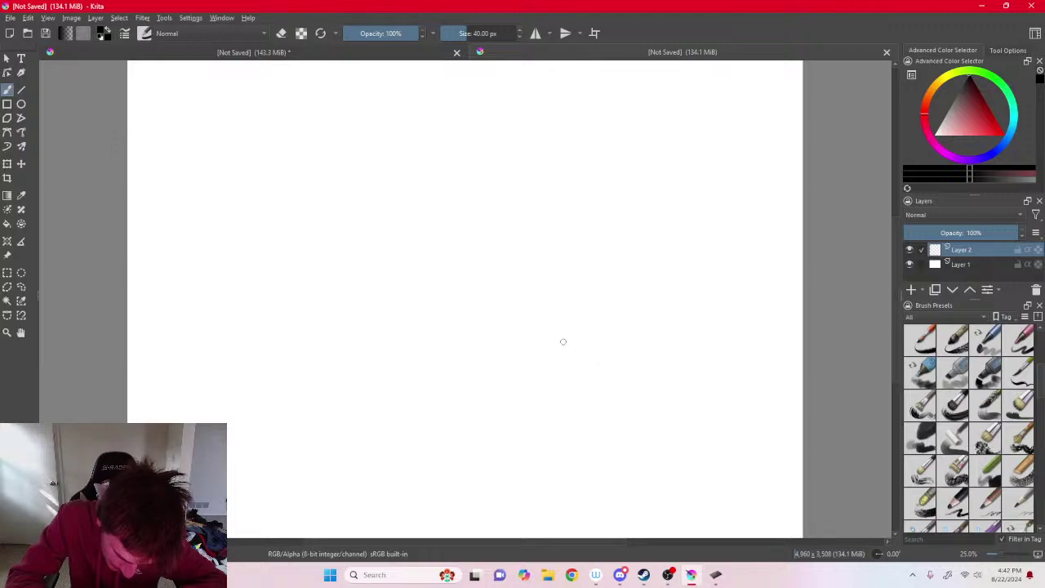
Paint two short diagonal test strokes near the middle of the page and undo both.
{"action": "left_click_drag", "start_coordinate": [563, 341], "coordinate": [576, 349]}
{"action": "left_click_drag", "start_coordinate": [584, 294], "coordinate": [627, 324]}
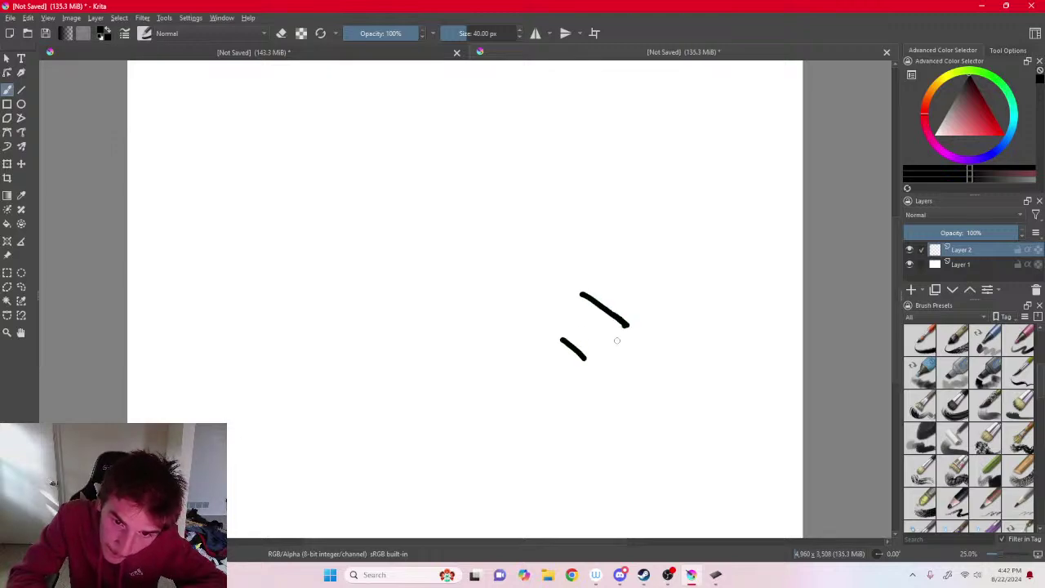
{"action": "key", "text": "ctrl+z"}
{"action": "key", "text": "ctrl+z"}
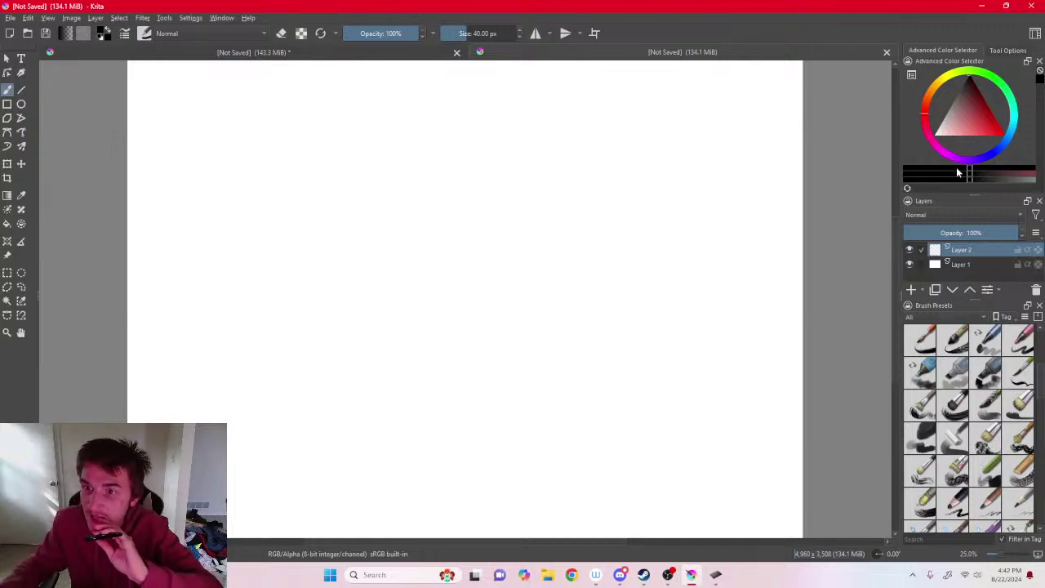
Try brush sizes of 2.56 px and 20.44 px with freehand strokes, keeping the larger size and undoing the strokes.
{"action": "left_click_drag", "start_coordinate": [459, 34], "coordinate": [448, 35]}
{"action": "left_click_drag", "start_coordinate": [524, 311], "coordinate": [538, 328]}
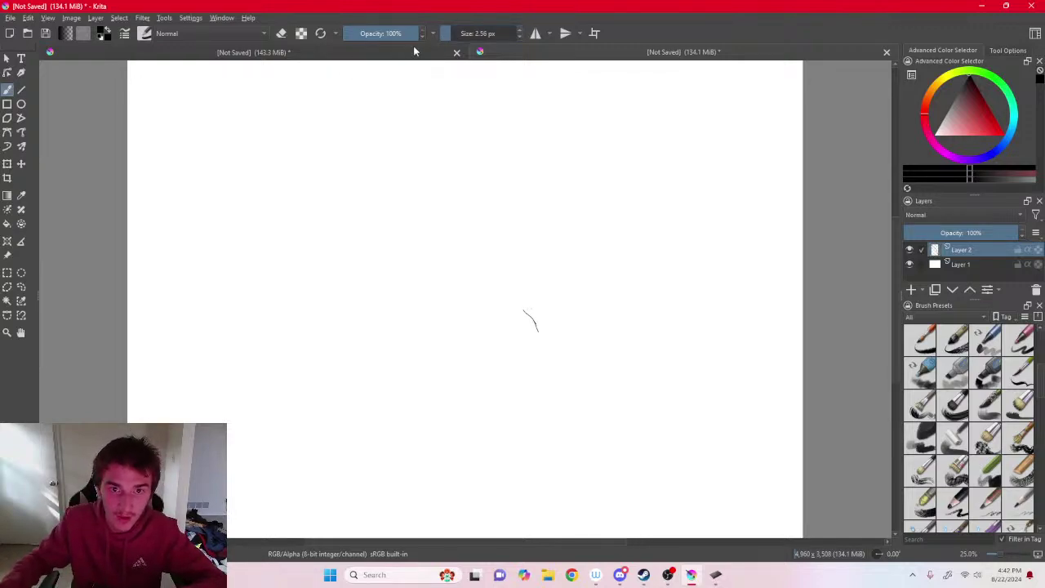
{"action": "left_click", "coordinate": [457, 34]}
{"action": "mouse_move", "coordinate": [441, 255]}
{"action": "left_mouse_down"}
{"action": "mouse_move", "coordinate": [447, 293]}
{"action": "mouse_move", "coordinate": [494, 305]}
{"action": "mouse_move", "coordinate": [526, 334]}
{"action": "left_mouse_up"}
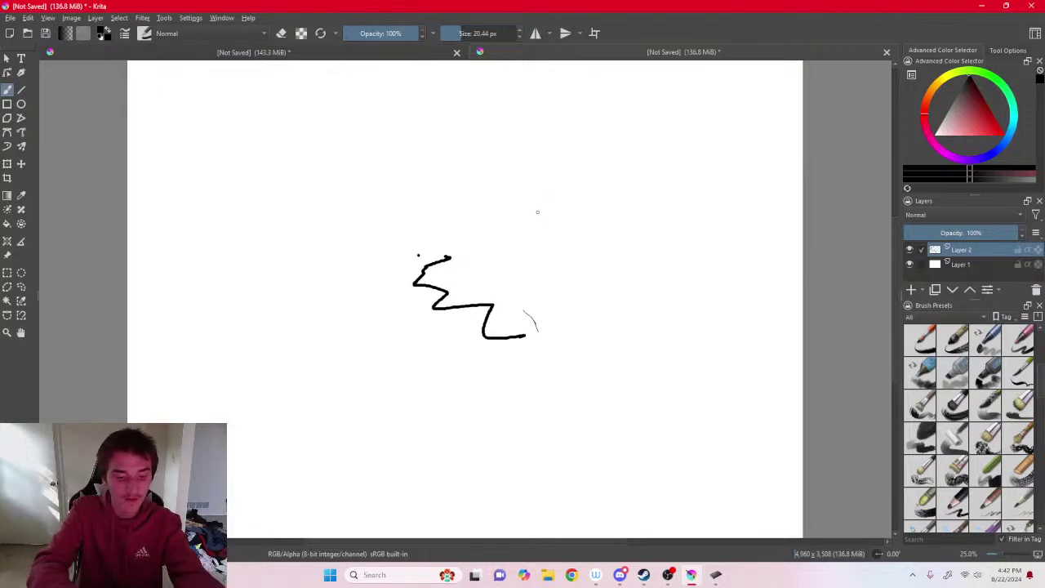
{"action": "key", "text": "ctrl+z"}
{"action": "key", "text": "ctrl+z"}
{"action": "key", "text": "ctrl+z"}
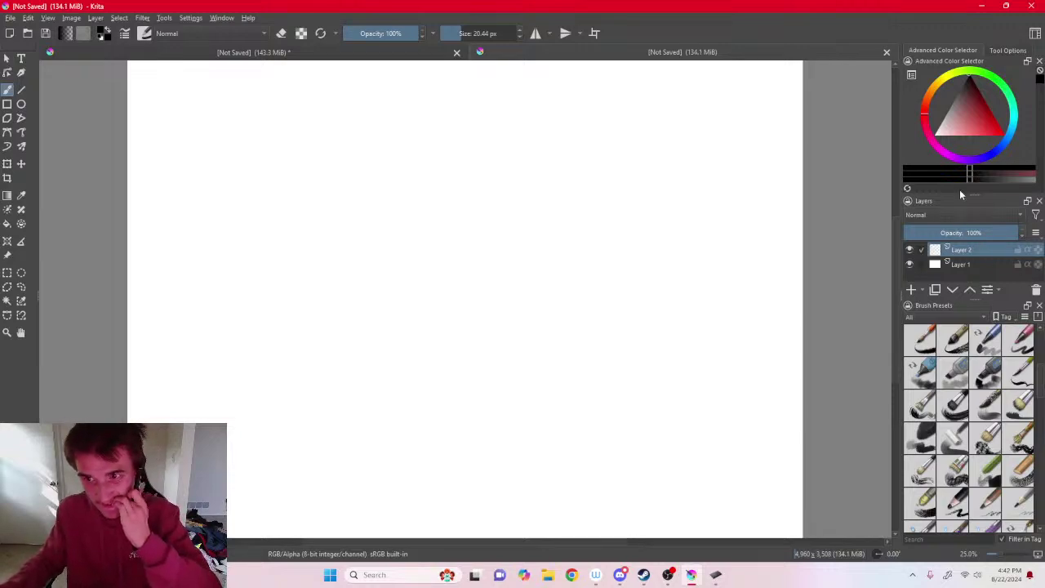
Activate the Multibrush tool, paint a short symmetric test stroke around the canvas centre, and undo it.
{"action": "left_click", "coordinate": [22, 146]}
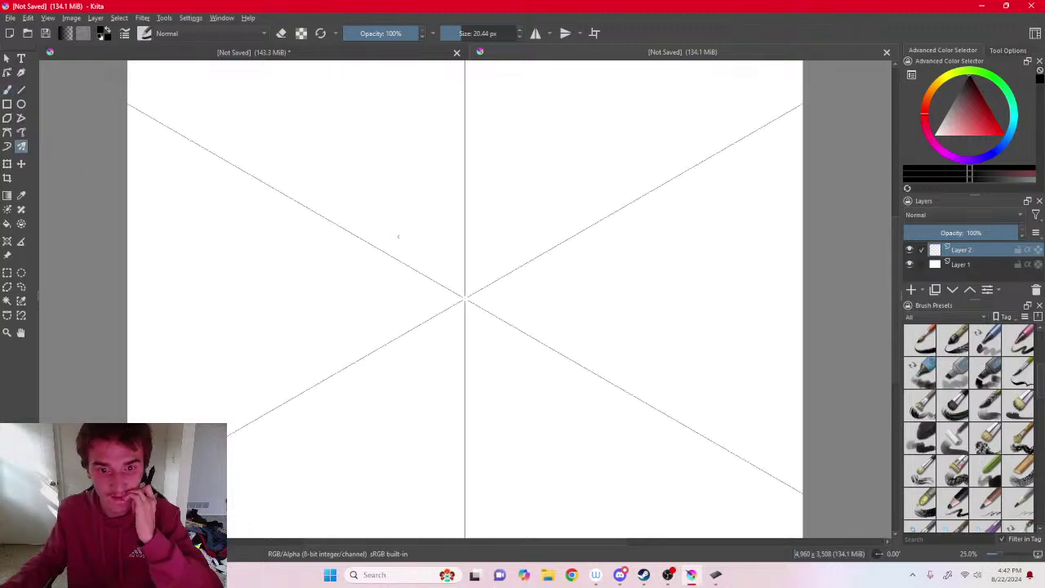
{"action": "mouse_move", "coordinate": [491, 264]}
{"action": "left_mouse_down"}
{"action": "mouse_move", "coordinate": [517, 302]}
{"action": "mouse_move", "coordinate": [514, 269]}
{"action": "left_mouse_up"}
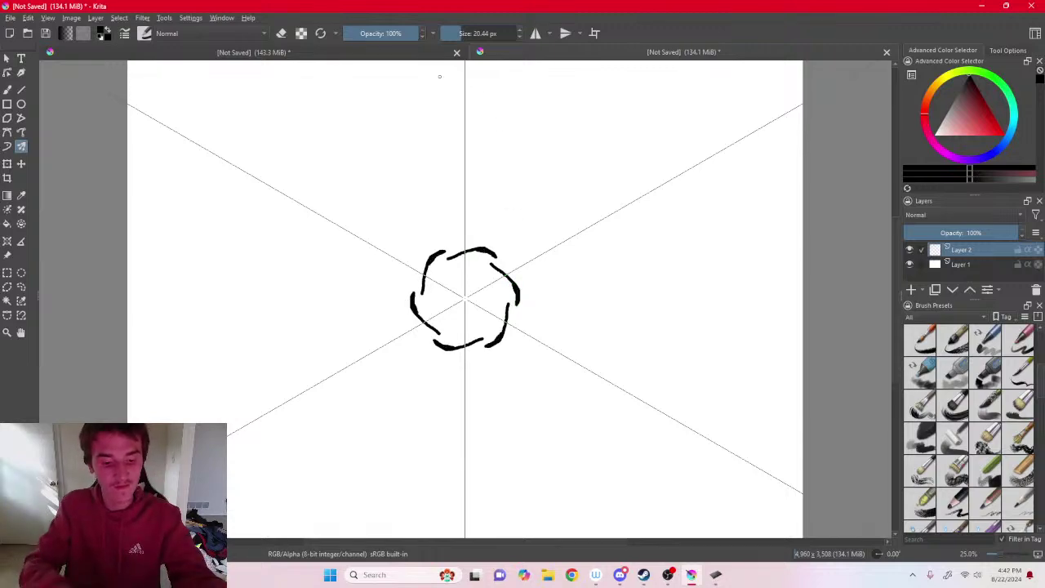
{"action": "key", "text": "ctrl+z"}
{"action": "key", "text": "ctrl+z"}
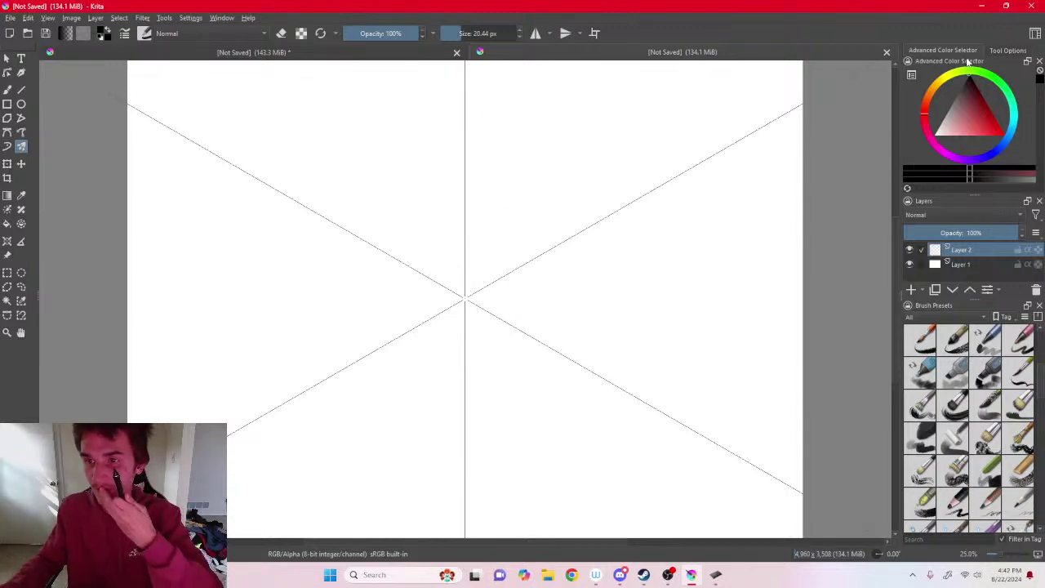
Set the Multibrush type to Mirror and paint a short broken test stroke near the canvas centre.
{"action": "left_click", "coordinate": [993, 50]}
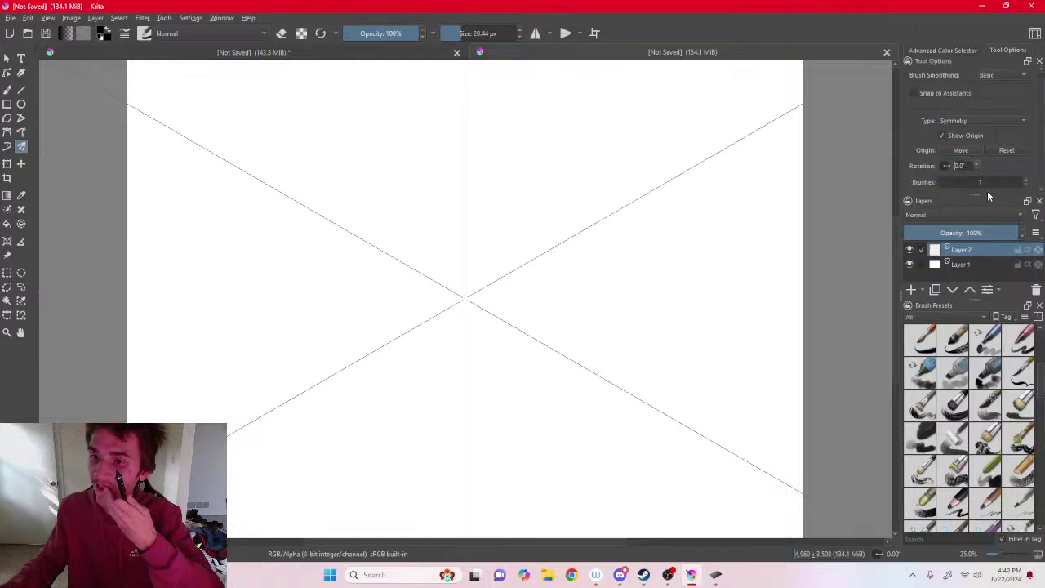
{"action": "left_click", "coordinate": [971, 123]}
{"action": "left_click", "coordinate": [953, 132]}
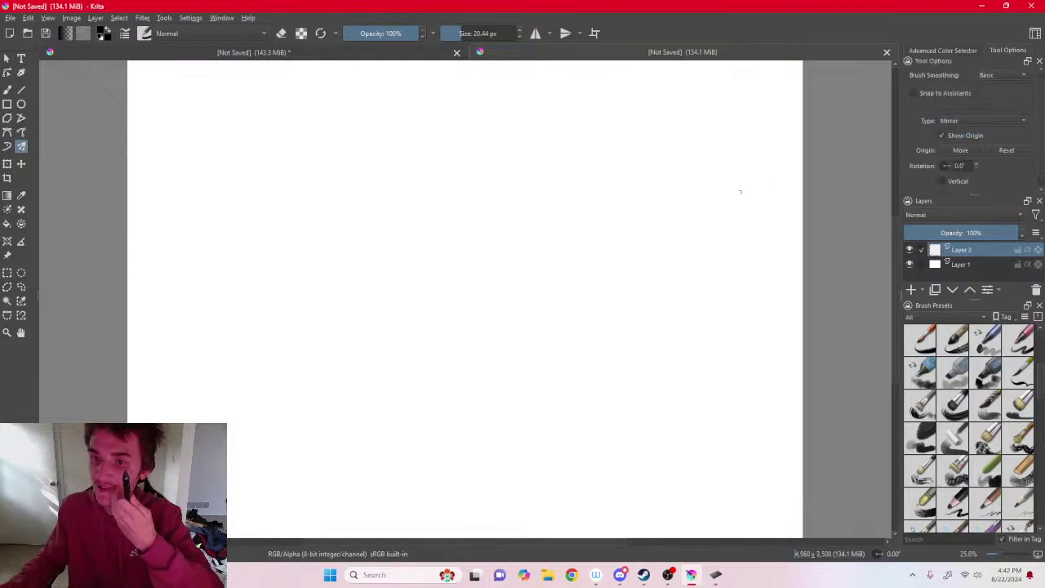
{"action": "left_click_drag", "start_coordinate": [481, 243], "coordinate": [527, 275]}
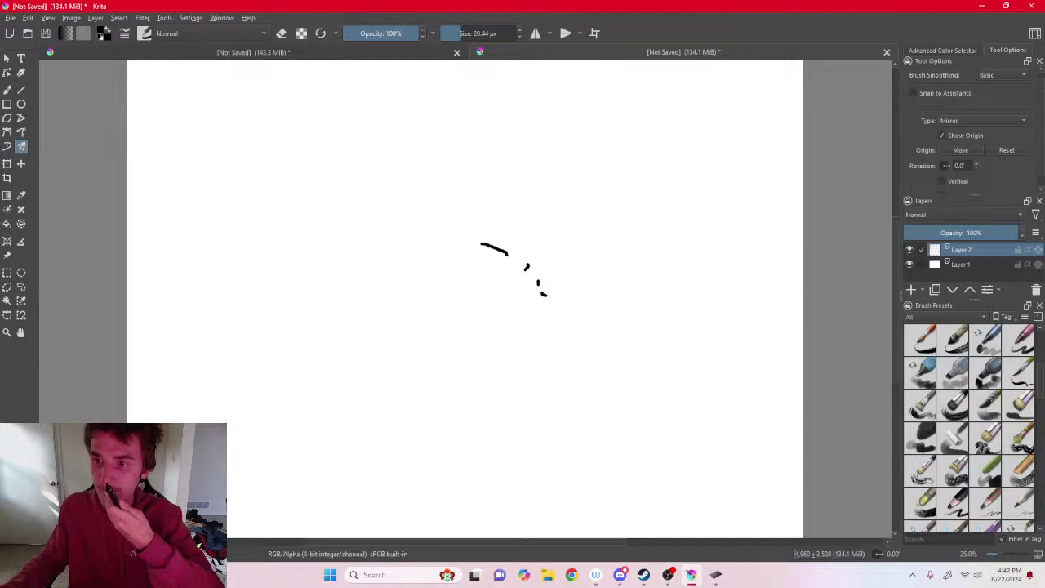
Test freehand strokes with both vertical and horizontal mirroring enabled, and with vertical mirroring alone using a Z shape.
{"action": "scroll", "coordinate": [951, 186], "scroll_direction": "down", "scroll_amount": 1}
{"action": "left_click", "coordinate": [941, 169]}
{"action": "left_click", "coordinate": [941, 183]}
{"action": "left_click_drag", "start_coordinate": [342, 211], "coordinate": [321, 218]}
{"action": "left_click", "coordinate": [941, 183]}
{"action": "mouse_move", "coordinate": [594, 140]}
{"action": "left_mouse_down"}
{"action": "mouse_move", "coordinate": [596, 161]}
{"action": "mouse_move", "coordinate": [612, 164]}
{"action": "left_mouse_up"}
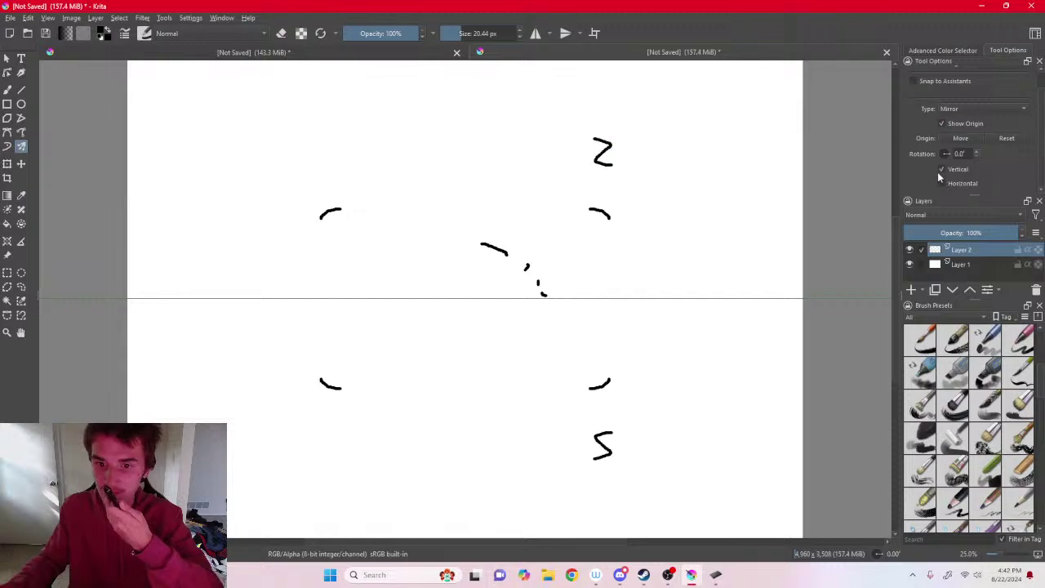
Switch the Multibrush to horizontal mirroring only, paint a short test stroke above the canvas centre, and undo all test strokes on the page.
{"action": "left_click", "coordinate": [941, 169]}
{"action": "left_click", "coordinate": [942, 183]}
{"action": "mouse_move", "coordinate": [517, 187]}
{"action": "left_mouse_down"}
{"action": "mouse_move", "coordinate": [552, 211]}
{"action": "mouse_move", "coordinate": [536, 221]}
{"action": "left_mouse_up"}
{"action": "key", "text": "ctrl+z"}
{"action": "key", "text": "ctrl+z"}
{"action": "key", "text": "ctrl+z"}
{"action": "key", "text": "ctrl+z"}
{"action": "key", "text": "ctrl+z"}
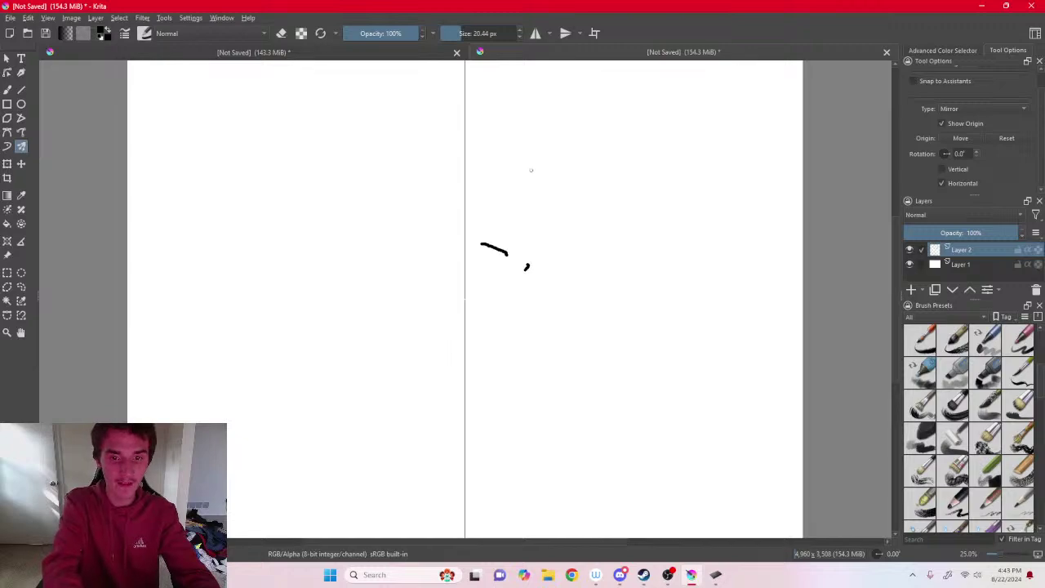
{"action": "key", "text": "ctrl+z"}
{"action": "key", "text": "ctrl+z"}
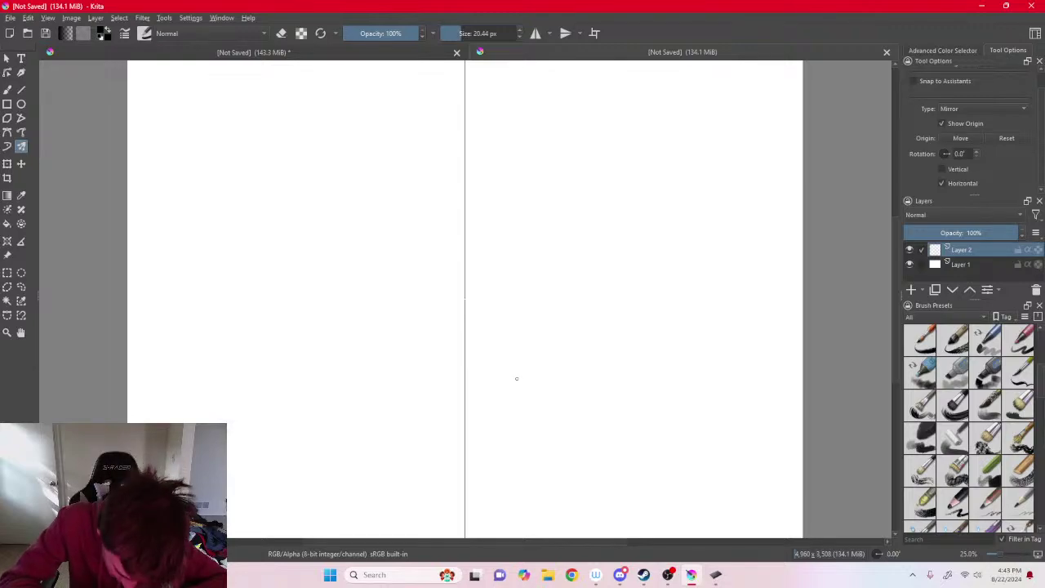
Paint a mirrored pair of angled, stepped outlines below the canvas centre, sloping up towards the mirror axis, and undo them.
{"action": "left_click_drag", "start_coordinate": [577, 436], "coordinate": [488, 337]}
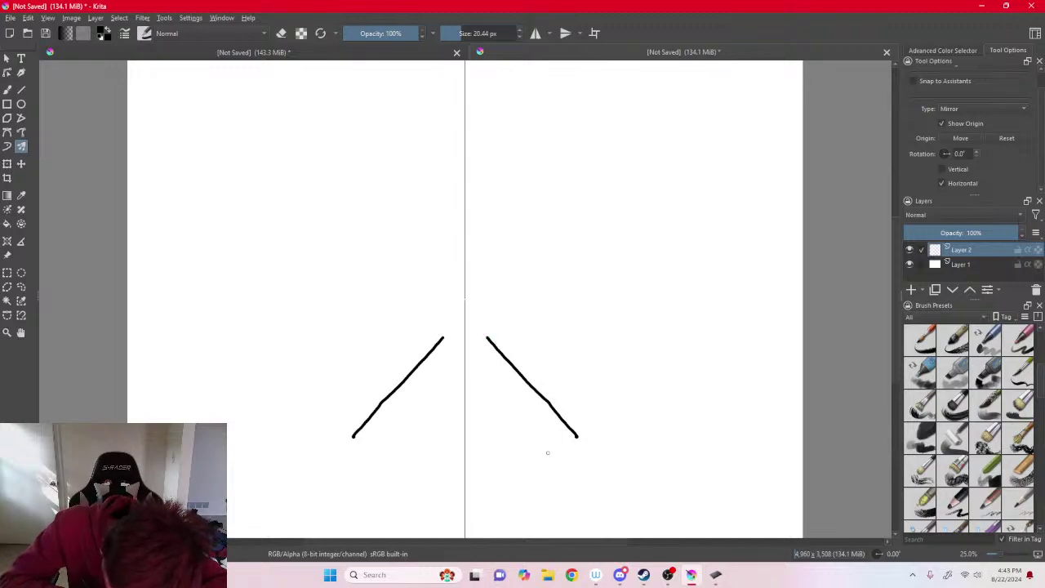
{"action": "mouse_move", "coordinate": [547, 452]}
{"action": "left_mouse_down"}
{"action": "mouse_move", "coordinate": [578, 435]}
{"action": "mouse_move", "coordinate": [547, 452]}
{"action": "mouse_move", "coordinate": [514, 411]}
{"action": "mouse_move", "coordinate": [520, 389]}
{"action": "mouse_move", "coordinate": [485, 369]}
{"action": "left_mouse_up"}
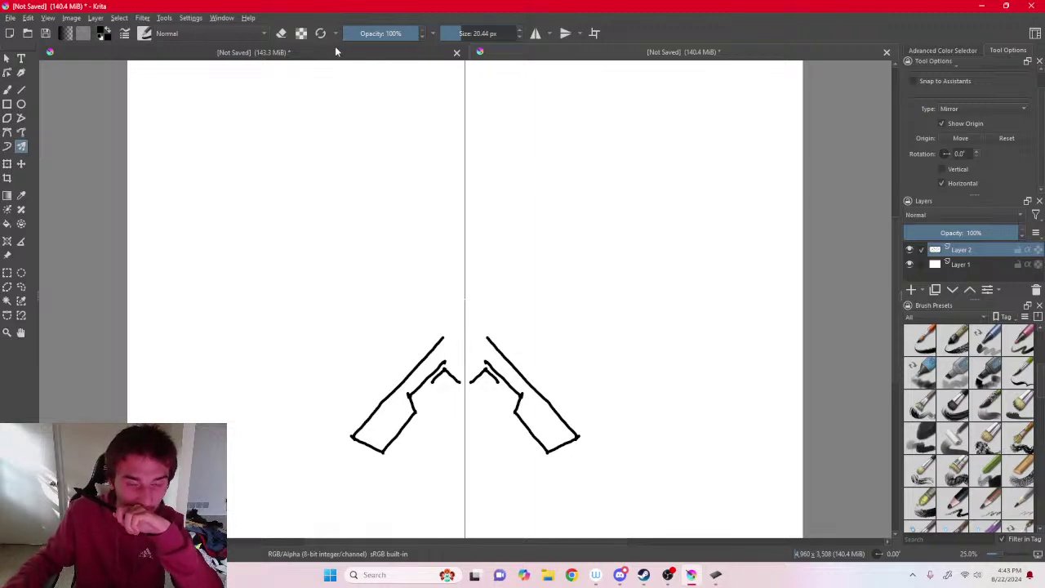
{"action": "key", "text": "ctrl+z"}
{"action": "key", "text": "ctrl+z"}
{"action": "key", "text": "ctrl+z"}
{"action": "key", "text": "ctrl+z"}
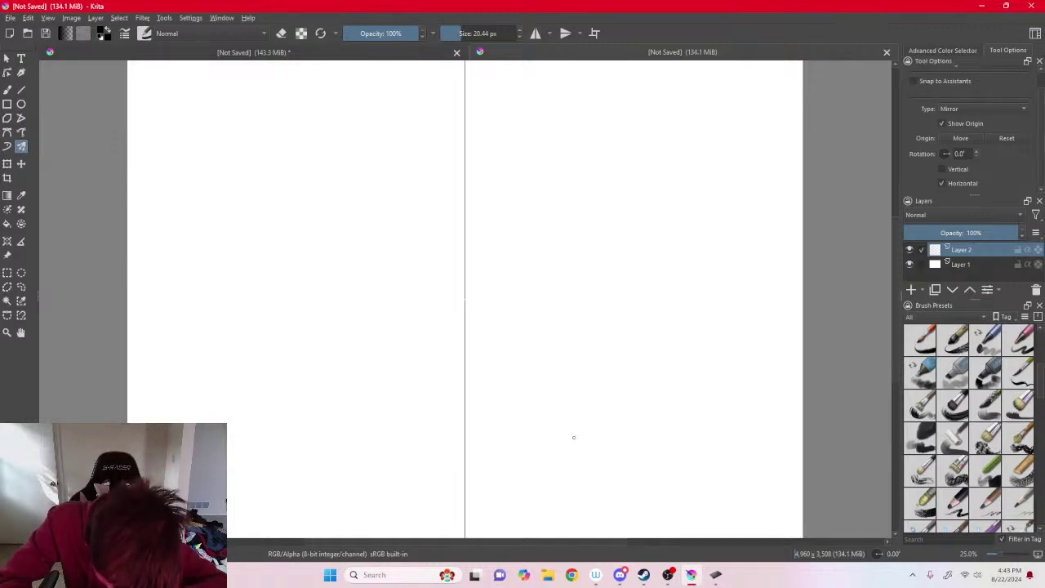
Repaint the mirrored diagonal edges below the canvas centre and add the stepped lower outline with small marks near the mirror axis.
{"action": "left_click_drag", "start_coordinate": [578, 437], "coordinate": [487, 341]}
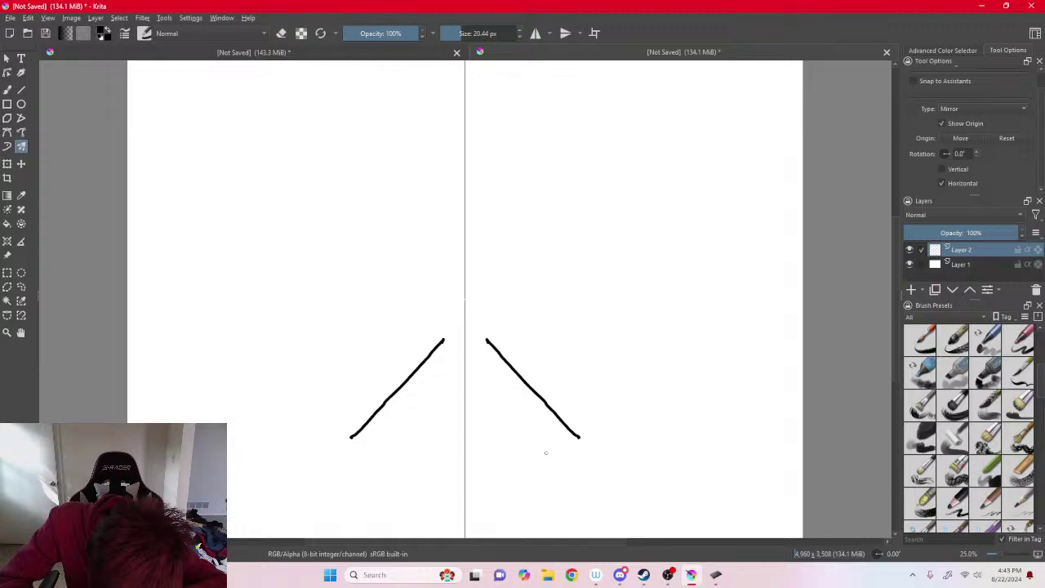
{"action": "mouse_move", "coordinate": [546, 454]}
{"action": "left_mouse_down"}
{"action": "mouse_move", "coordinate": [578, 436]}
{"action": "mouse_move", "coordinate": [527, 433]}
{"action": "mouse_move", "coordinate": [507, 382]}
{"action": "mouse_move", "coordinate": [487, 364]}
{"action": "mouse_move", "coordinate": [495, 381]}
{"action": "mouse_move", "coordinate": [486, 384]}
{"action": "left_mouse_up"}
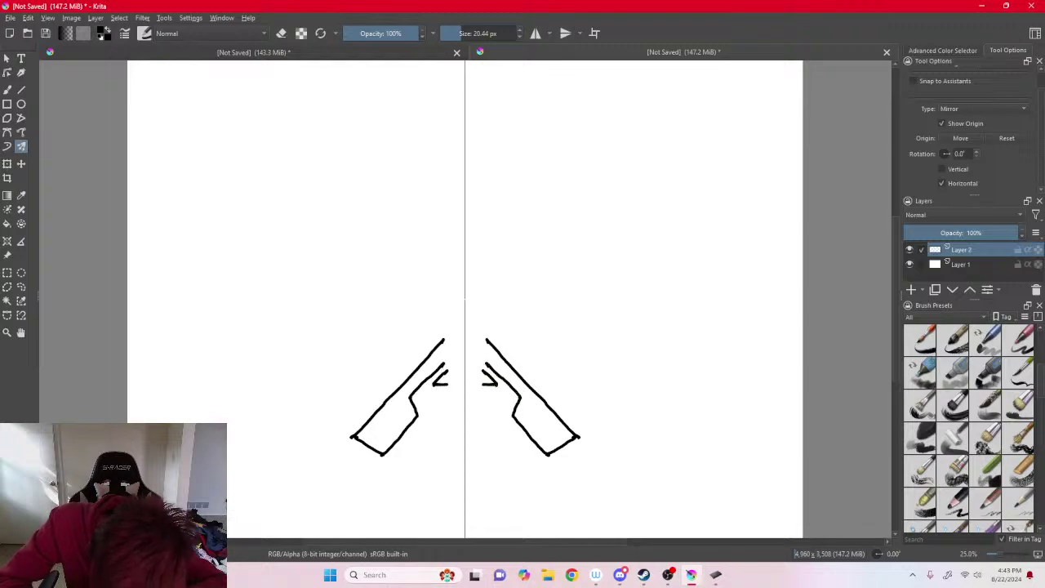
Draw mirrored angular brackets at the handles' lower ends, with hooked blade shapes, corner pieces and small triangles above them.
{"action": "mouse_move", "coordinate": [557, 459]}
{"action": "left_mouse_down"}
{"action": "mouse_move", "coordinate": [589, 438]}
{"action": "mouse_move", "coordinate": [573, 417]}
{"action": "mouse_move", "coordinate": [602, 436]}
{"action": "mouse_move", "coordinate": [562, 466]}
{"action": "mouse_move", "coordinate": [603, 438]}
{"action": "left_mouse_up"}
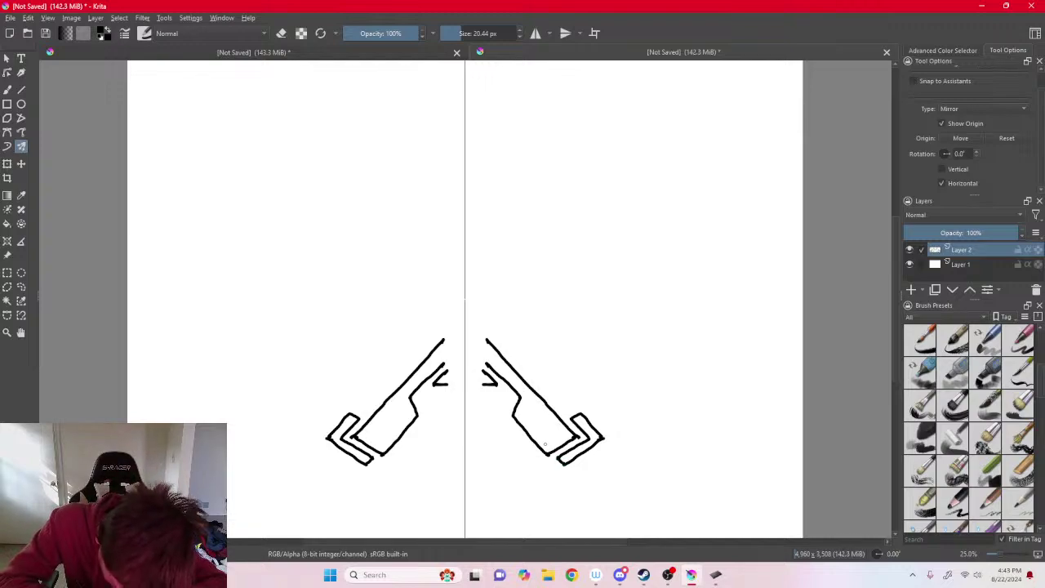
{"action": "mouse_move", "coordinate": [520, 366]}
{"action": "left_mouse_down"}
{"action": "mouse_move", "coordinate": [507, 332]}
{"action": "mouse_move", "coordinate": [542, 303]}
{"action": "mouse_move", "coordinate": [543, 260]}
{"action": "mouse_move", "coordinate": [510, 284]}
{"action": "mouse_move", "coordinate": [517, 299]}
{"action": "mouse_move", "coordinate": [493, 323]}
{"action": "left_mouse_up"}
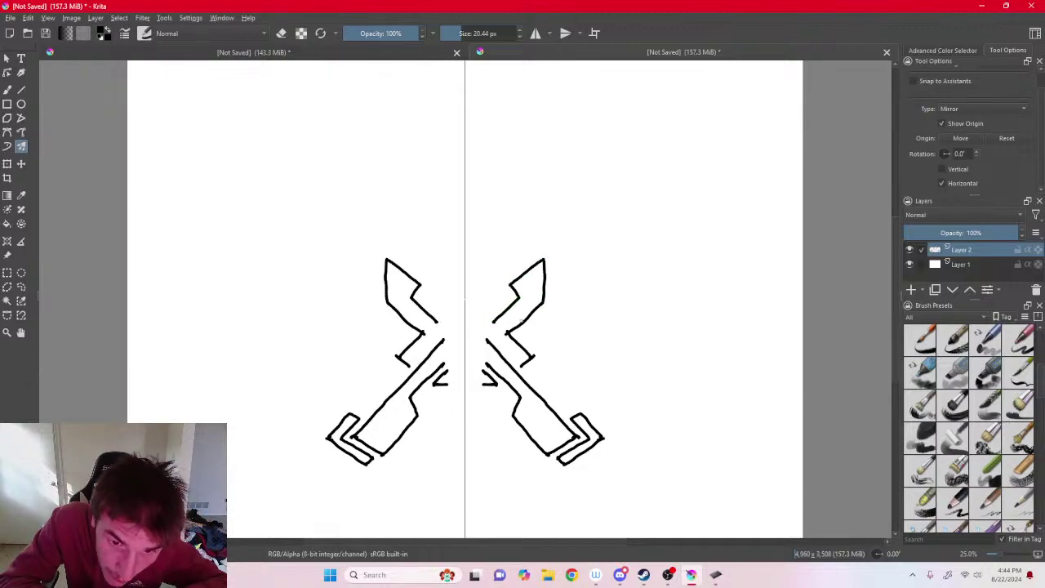
{"action": "left_click_drag", "start_coordinate": [524, 366], "coordinate": [487, 330]}
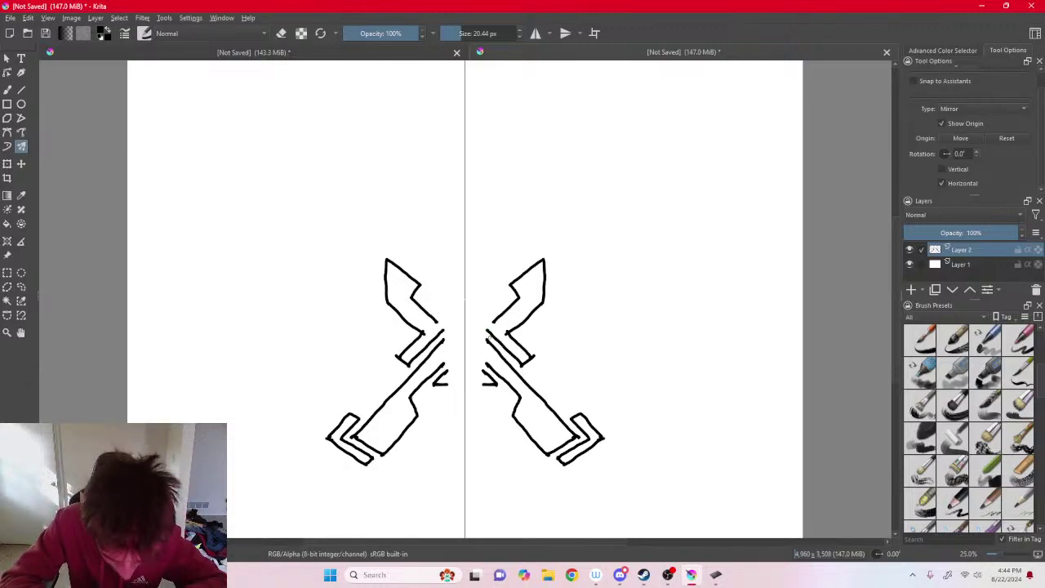
{"action": "mouse_move", "coordinate": [551, 293]}
{"action": "left_mouse_down"}
{"action": "mouse_move", "coordinate": [560, 292]}
{"action": "mouse_move", "coordinate": [561, 248]}
{"action": "mouse_move", "coordinate": [544, 244]}
{"action": "mouse_move", "coordinate": [534, 253]}
{"action": "mouse_move", "coordinate": [551, 253]}
{"action": "mouse_move", "coordinate": [552, 294]}
{"action": "mouse_move", "coordinate": [569, 249]}
{"action": "mouse_move", "coordinate": [592, 263]}
{"action": "mouse_move", "coordinate": [567, 284]}
{"action": "mouse_move", "coordinate": [592, 261]}
{"action": "mouse_move", "coordinate": [568, 238]}
{"action": "mouse_move", "coordinate": [592, 258]}
{"action": "left_mouse_up"}
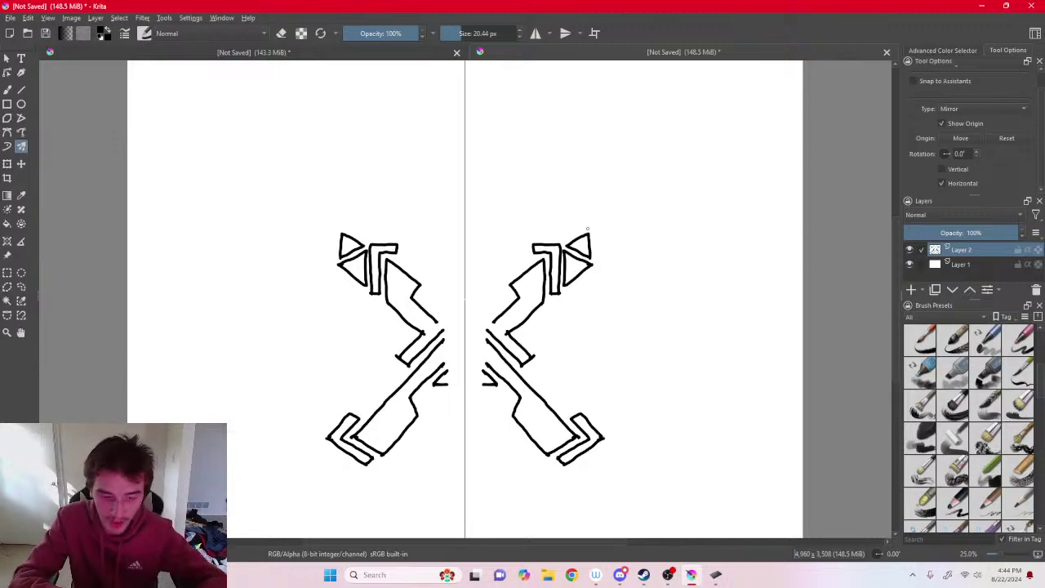
Undo every mirrored stroke of the crossed-blade sketch until Layer 2 is empty.
{"action": "key", "text": "ctrl+z"}
{"action": "key", "text": "ctrl+z"}
{"action": "key", "text": "ctrl+z"}
{"action": "key", "text": "ctrl+z"}
{"action": "key", "text": "ctrl+z"}
{"action": "key", "text": "ctrl+z"}
{"action": "key", "text": "ctrl+z"}
{"action": "key", "text": "ctrl+z"}
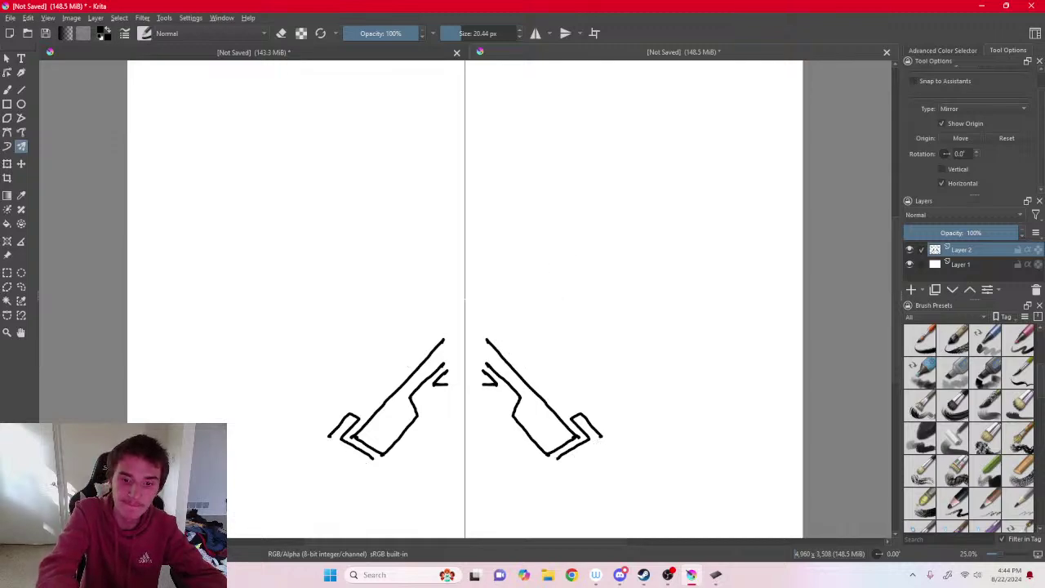
{"action": "key", "text": "ctrl+z"}
{"action": "key", "text": "ctrl+z"}
{"action": "key", "text": "ctrl+z"}
{"action": "key", "text": "ctrl+z"}
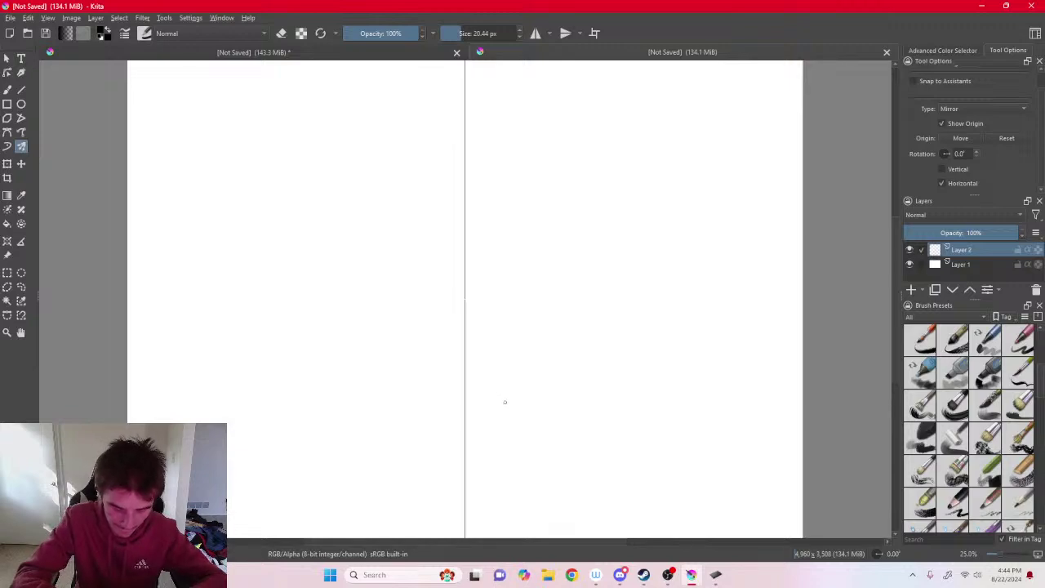
{"action": "left_click_drag", "start_coordinate": [425, 405], "coordinate": [464, 400]}
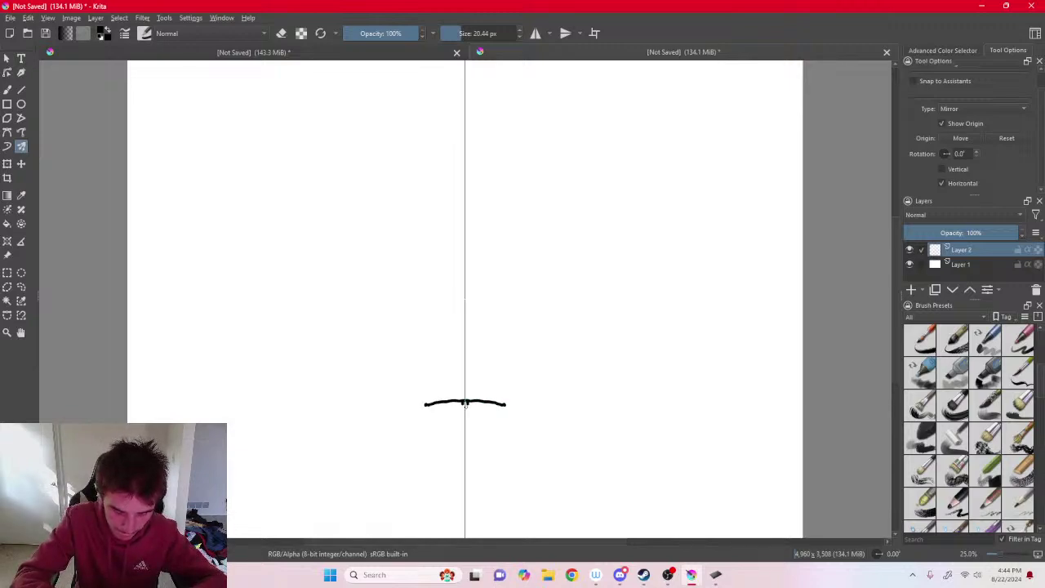
{"action": "key", "text": "ctrl+z"}
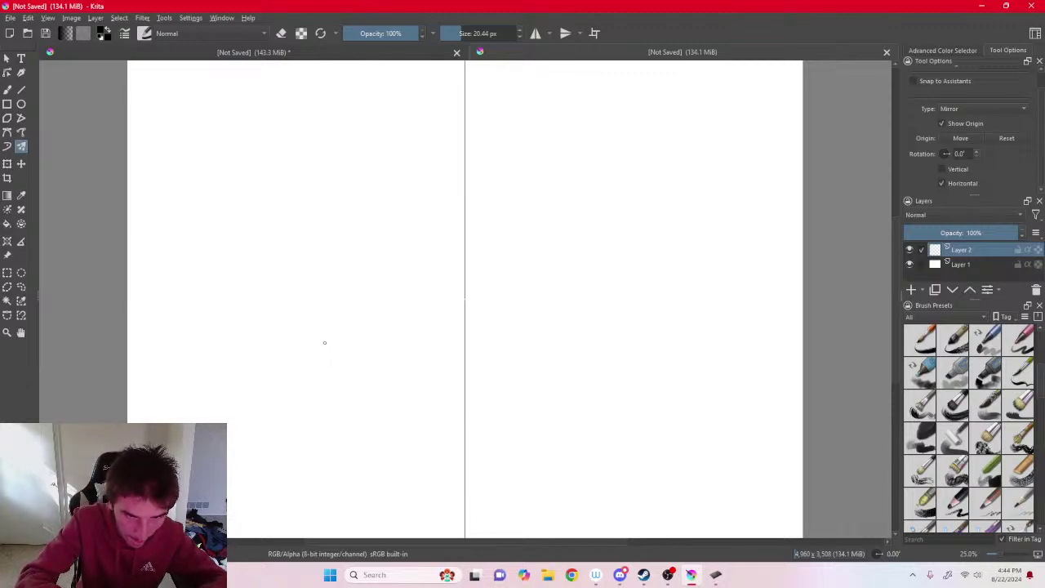
{"action": "left_click_drag", "start_coordinate": [321, 345], "coordinate": [329, 353]}
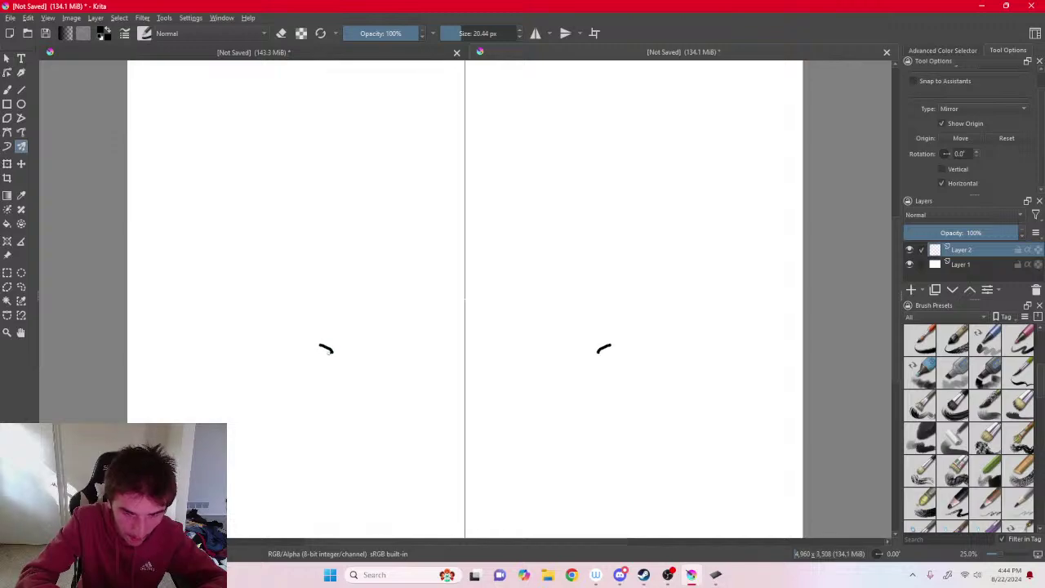
{"action": "key", "text": "ctrl+z"}
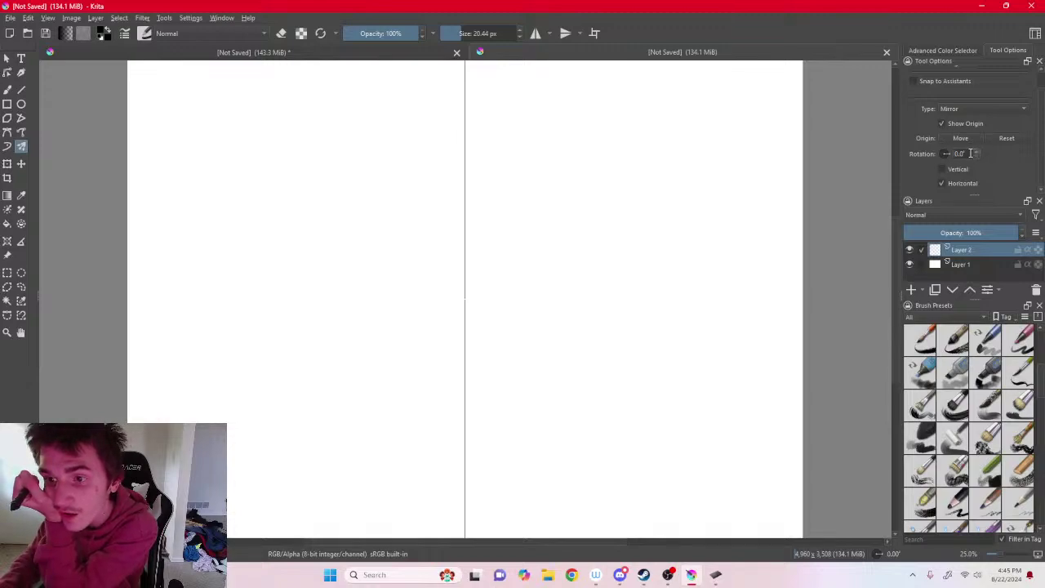
Try a 90° rotation of the mirror axis and restore it to 0°, leaving Layer 2's blending mode at Normal.
{"action": "left_click_drag", "start_coordinate": [946, 149], "coordinate": [945, 150]}
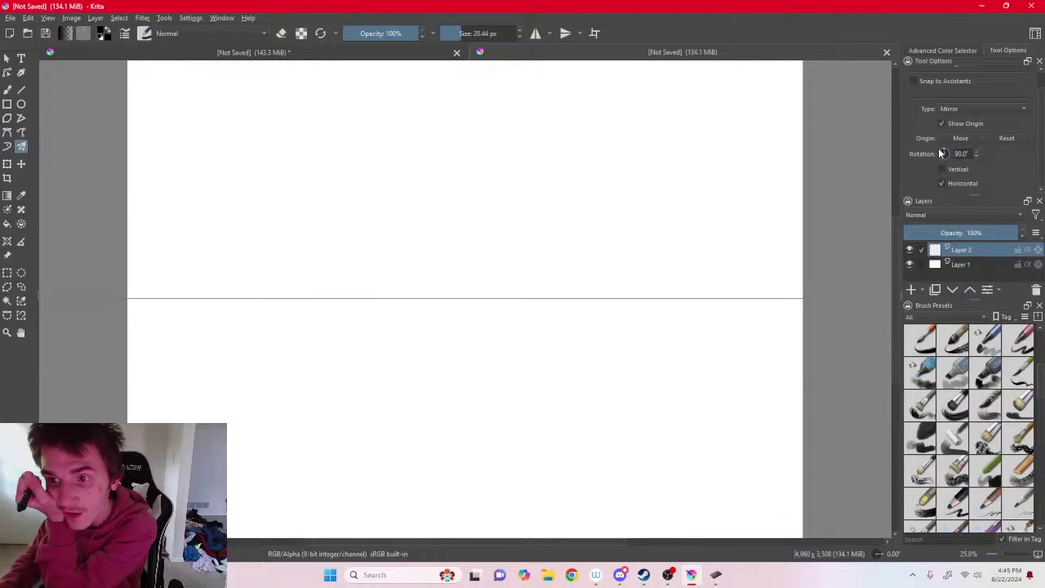
{"action": "left_click", "coordinate": [949, 155]}
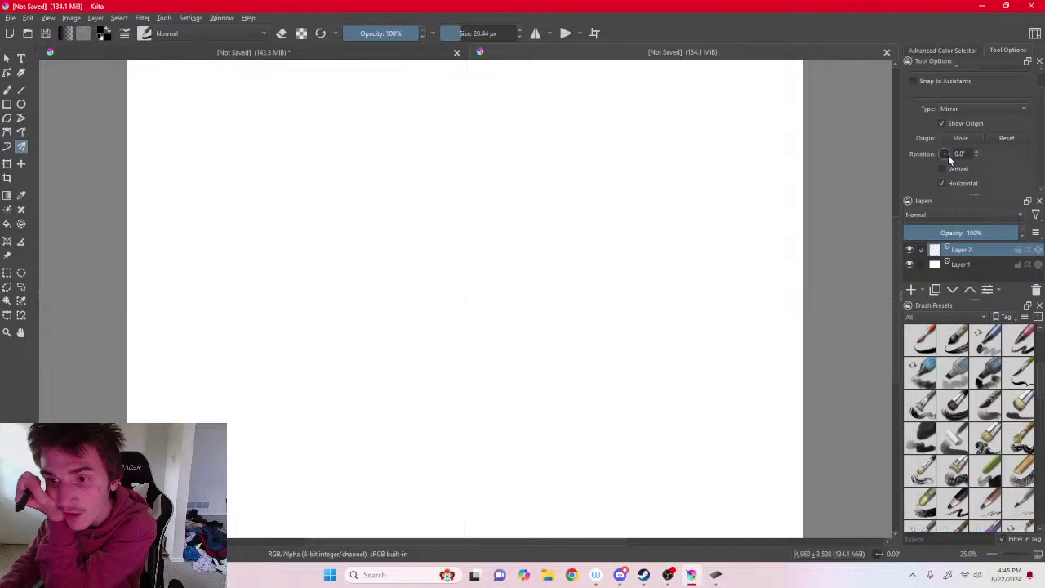
{"action": "scroll", "coordinate": [999, 216], "scroll_direction": "down", "scroll_amount": 3}
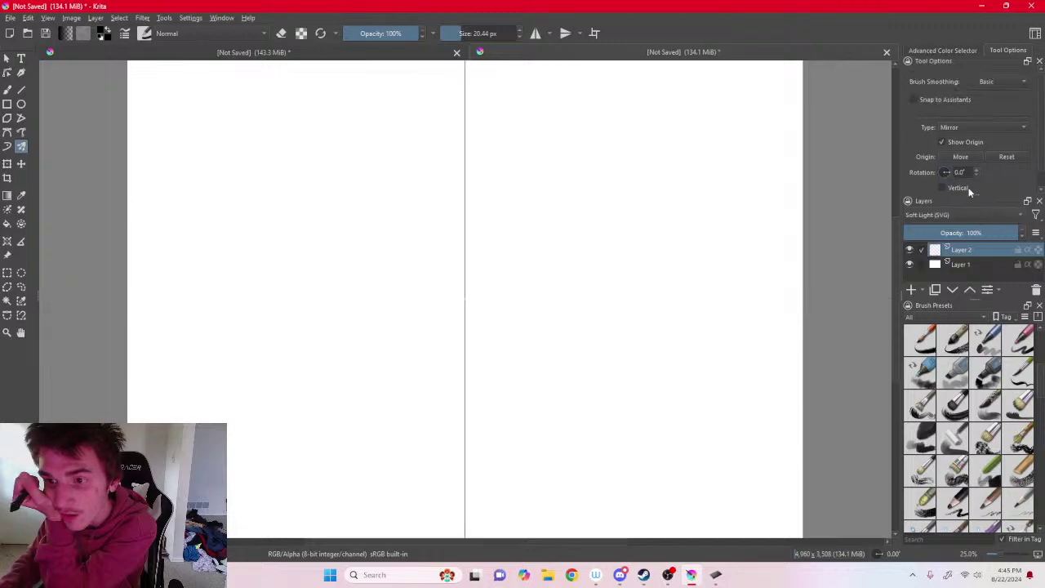
{"action": "scroll", "coordinate": [975, 214], "scroll_direction": "up", "scroll_amount": 3}
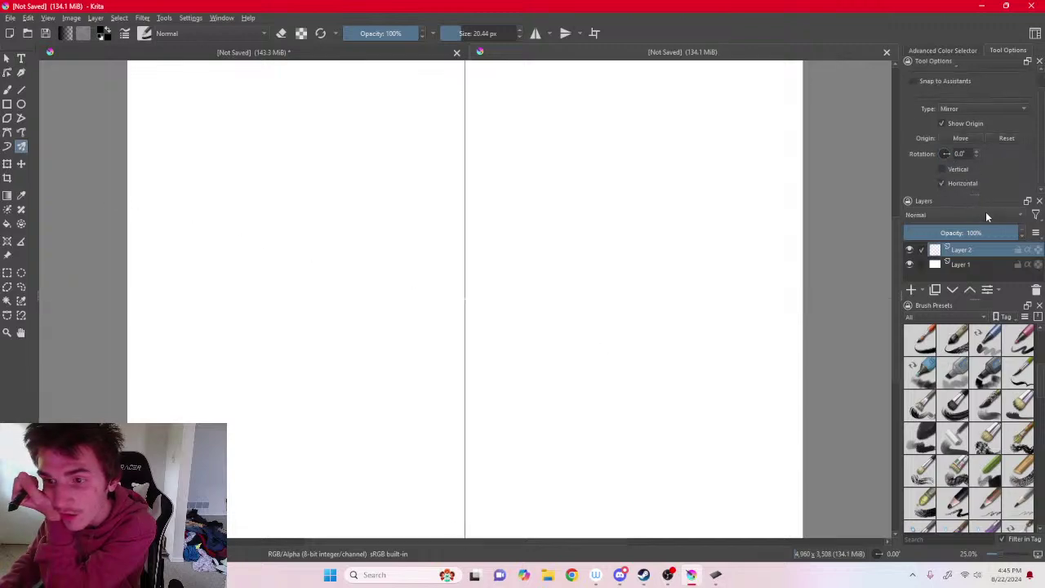
{"action": "left_click", "coordinate": [980, 214]}
{"action": "left_click", "coordinate": [956, 208]}
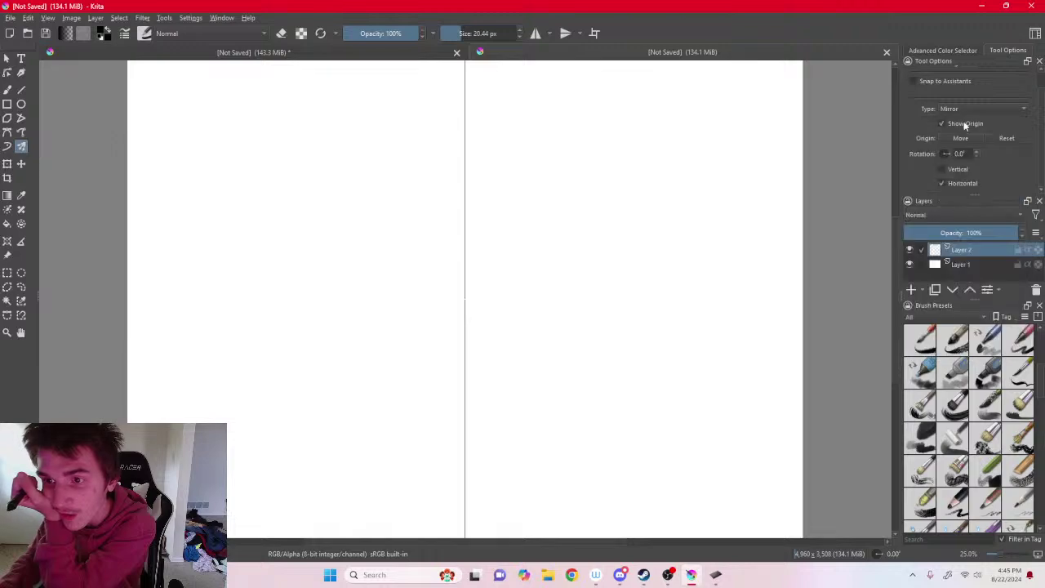
Enable snapping to assistants for the Multibrush and draw a short test stroke with the Snowflake type above the canvas centre.
{"action": "scroll", "coordinate": [974, 108], "scroll_direction": "up", "scroll_amount": 1}
{"action": "left_click", "coordinate": [914, 100]}
{"action": "left_click_drag", "start_coordinate": [446, 217], "coordinate": [484, 241]}
{"action": "scroll", "coordinate": [988, 164], "scroll_direction": "down", "scroll_amount": 4}
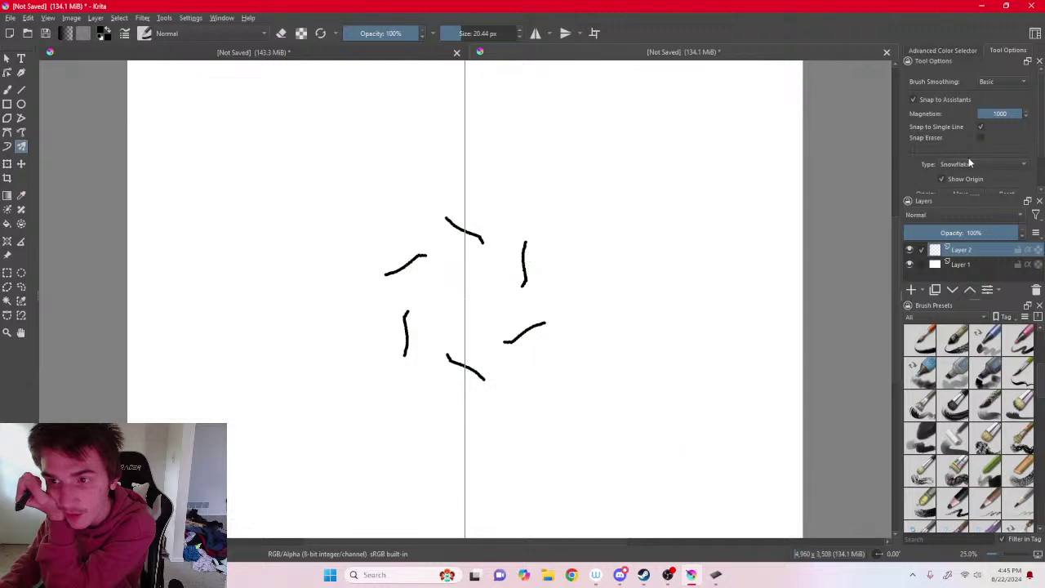
Set the Multibrush type back to Mirror, try a mirrored stroke near the top, and undo both test strokes.
{"action": "left_click", "coordinate": [988, 164]}
{"action": "left_click", "coordinate": [978, 166]}
{"action": "left_click", "coordinate": [978, 167]}
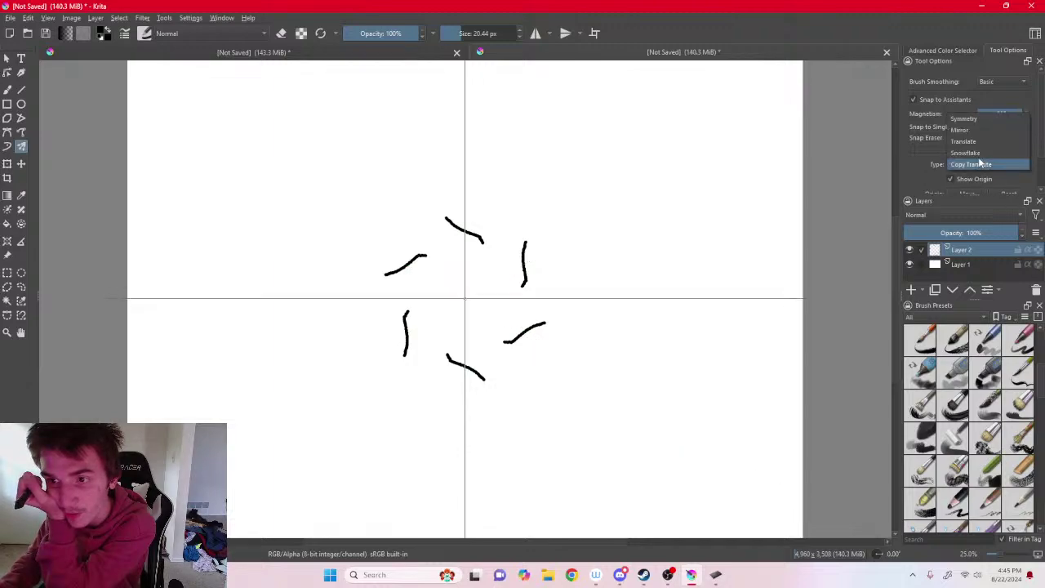
{"action": "left_click", "coordinate": [971, 127]}
{"action": "mouse_move", "coordinate": [538, 182]}
{"action": "left_mouse_down"}
{"action": "mouse_move", "coordinate": [548, 187]}
{"action": "mouse_move", "coordinate": [504, 204]}
{"action": "left_mouse_up"}
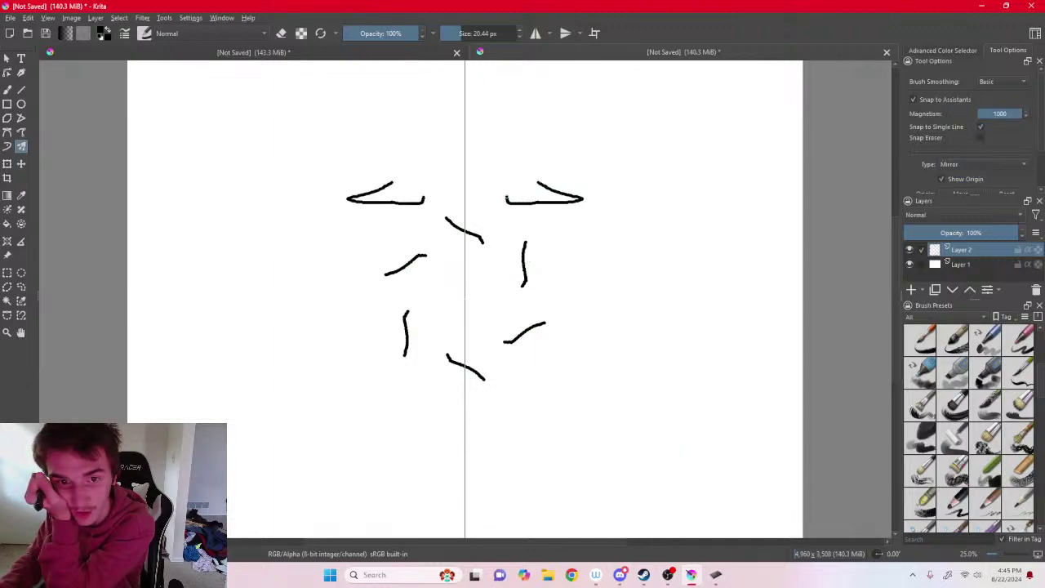
{"action": "key", "text": "ctrl+z"}
{"action": "key", "text": "ctrl+z"}
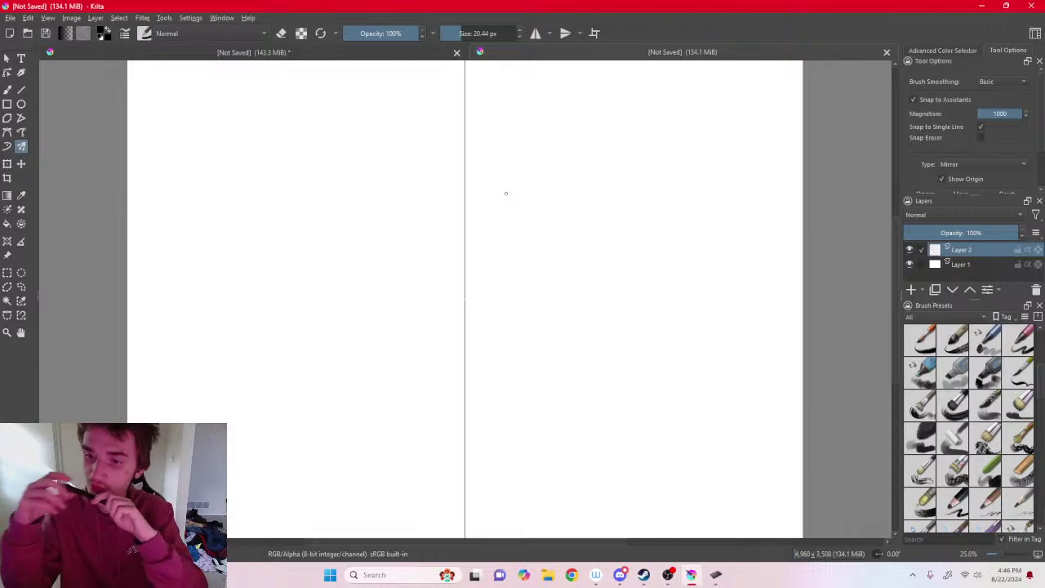
Move the mirror origin slightly right of the canvas centre, try small strokes beside the axis, and undo them.
{"action": "scroll", "coordinate": [959, 147], "scroll_direction": "down", "scroll_amount": 2}
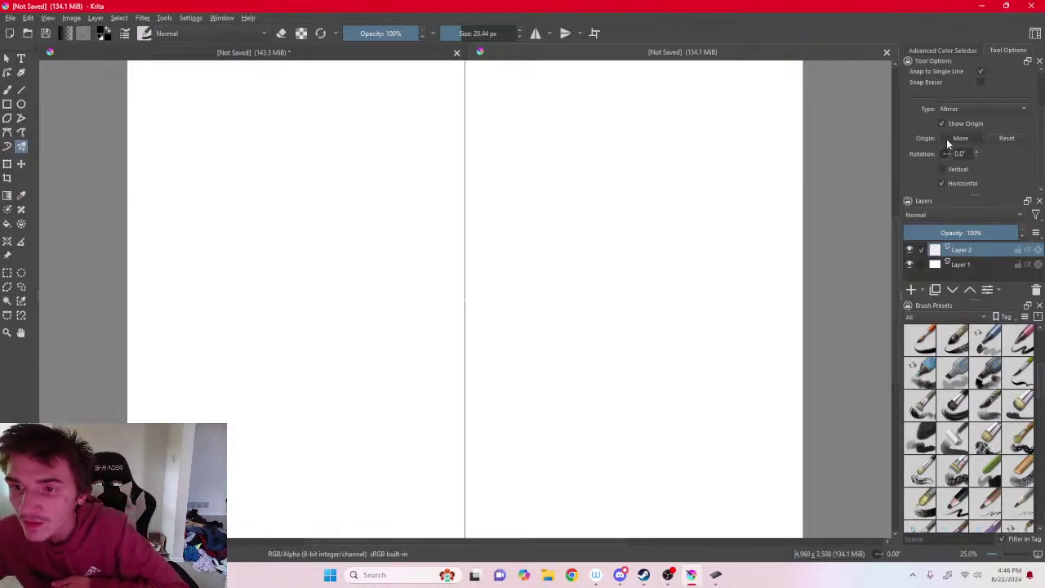
{"action": "left_click", "coordinate": [949, 138]}
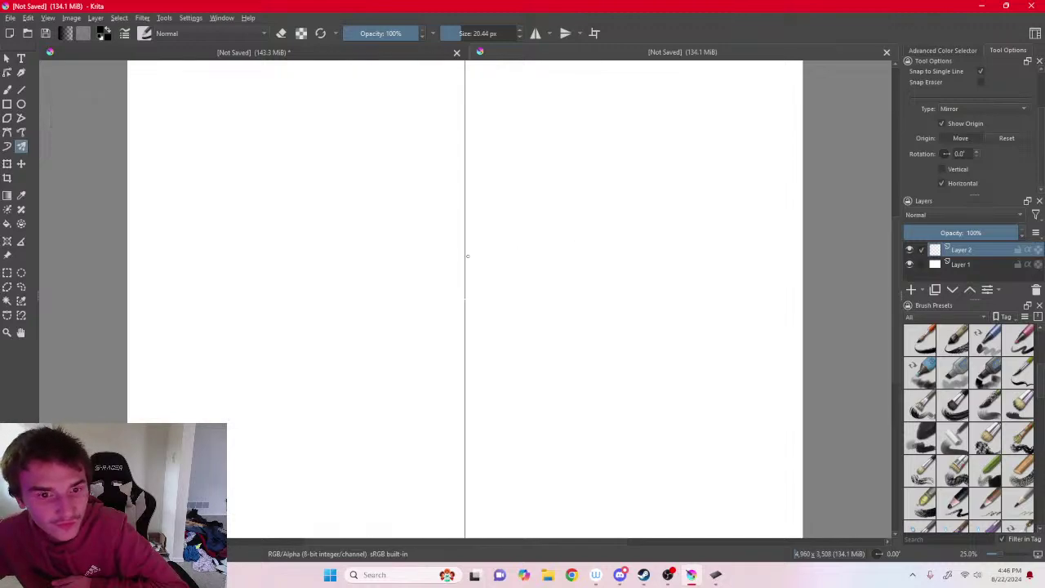
{"action": "mouse_move", "coordinate": [465, 255]}
{"action": "left_mouse_down"}
{"action": "mouse_move", "coordinate": [487, 272]}
{"action": "mouse_move", "coordinate": [475, 268]}
{"action": "left_mouse_up"}
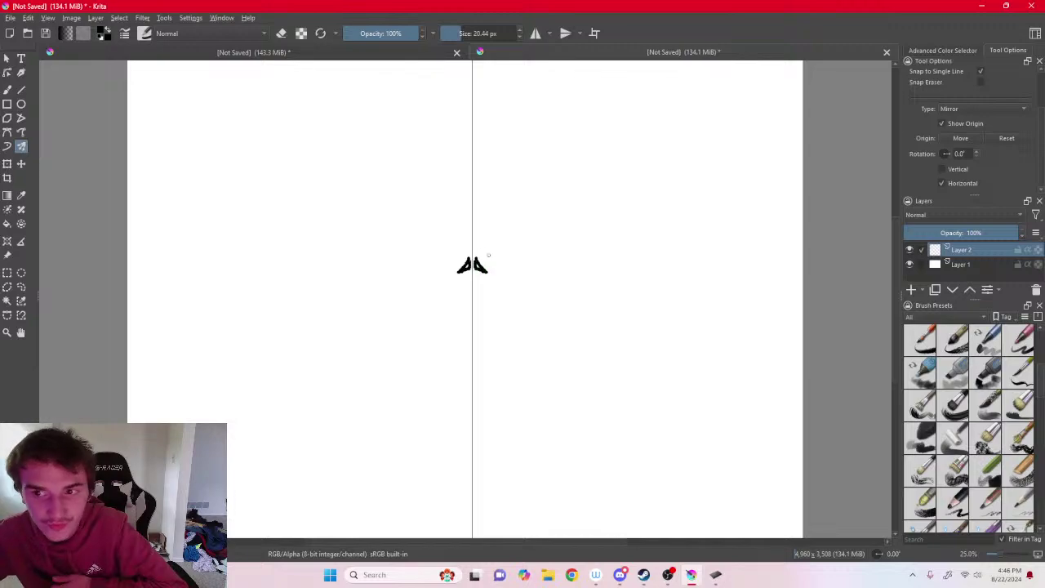
{"action": "key", "text": "ctrl+z"}
{"action": "key", "text": "ctrl+z"}
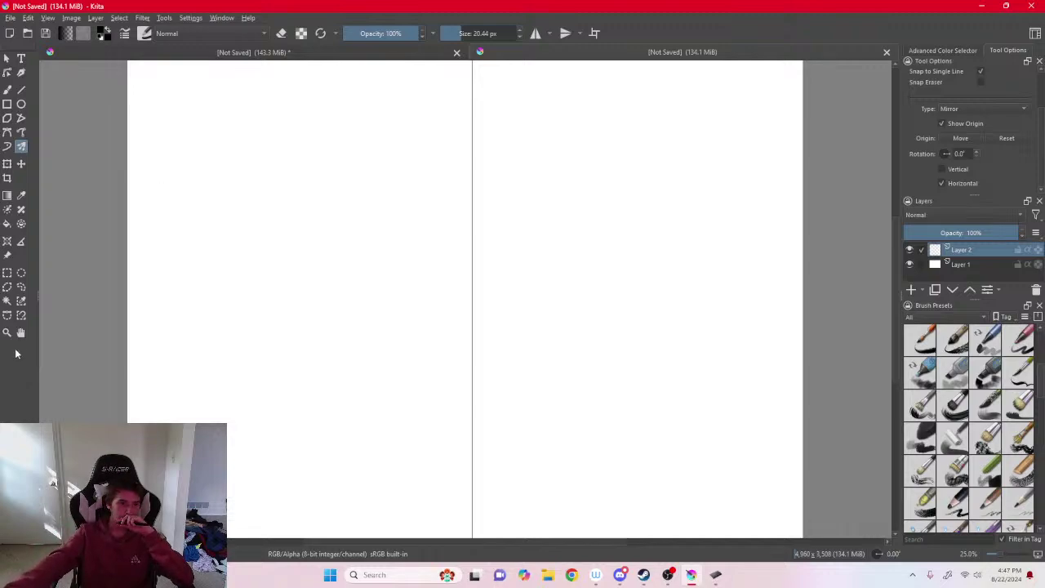
Try the Line tool with several straight lines across the canvas and undo them all.
{"action": "left_click", "coordinate": [21, 90]}
{"action": "left_click_drag", "start_coordinate": [235, 175], "coordinate": [289, 316]}
{"action": "left_click_drag", "start_coordinate": [359, 287], "coordinate": [465, 285]}
{"action": "mouse_move", "coordinate": [447, 203]}
{"action": "left_mouse_down"}
{"action": "mouse_move", "coordinate": [424, 245]}
{"action": "mouse_move", "coordinate": [360, 244]}
{"action": "mouse_move", "coordinate": [375, 276]}
{"action": "left_mouse_up"}
{"action": "left_click_drag", "start_coordinate": [350, 261], "coordinate": [333, 267]}
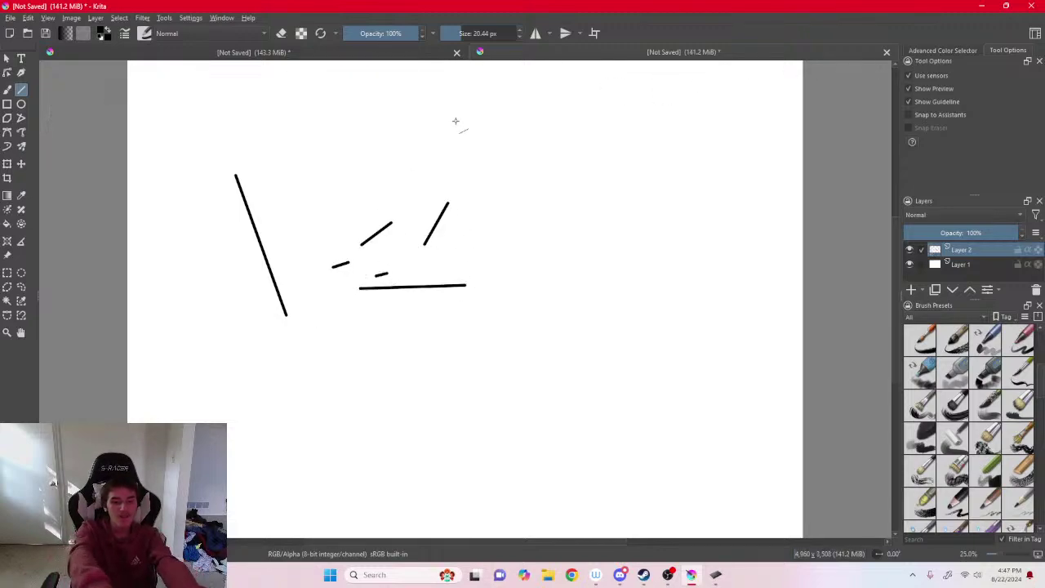
{"action": "key", "text": "ctrl+z"}
{"action": "key", "text": "ctrl+z"}
{"action": "key", "text": "ctrl+z"}
{"action": "key", "text": "ctrl+z"}
{"action": "key", "text": "ctrl+z"}
{"action": "key", "text": "ctrl+z"}
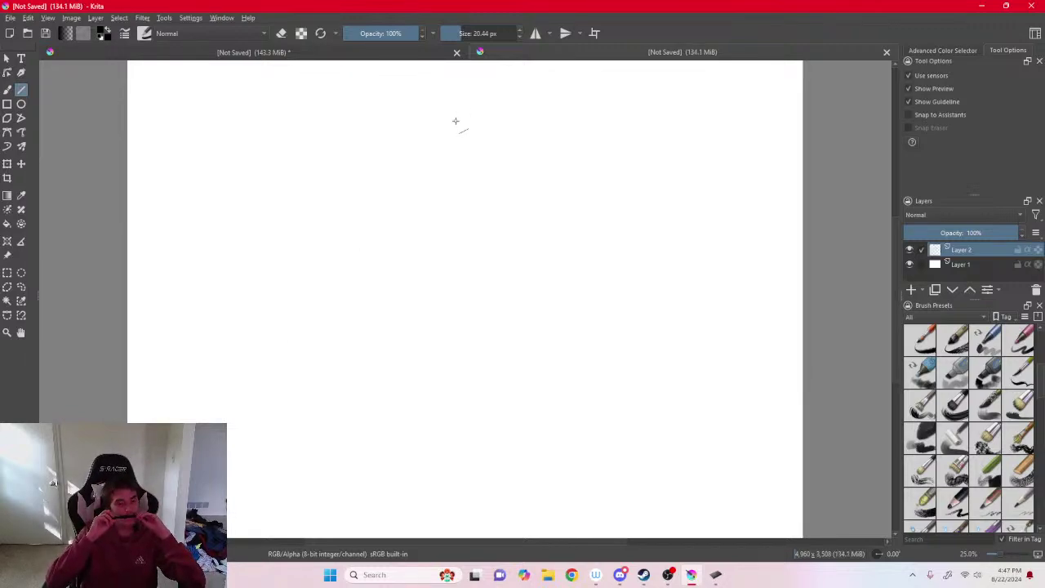
Minimize the Krita window to return to the desktop.
{"action": "left_click", "coordinate": [982, 6]}
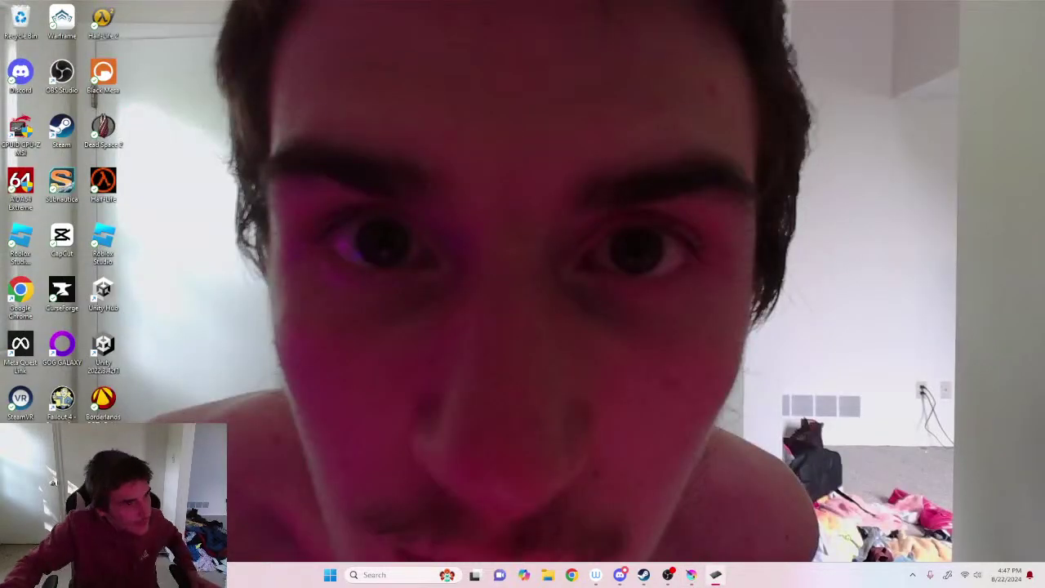
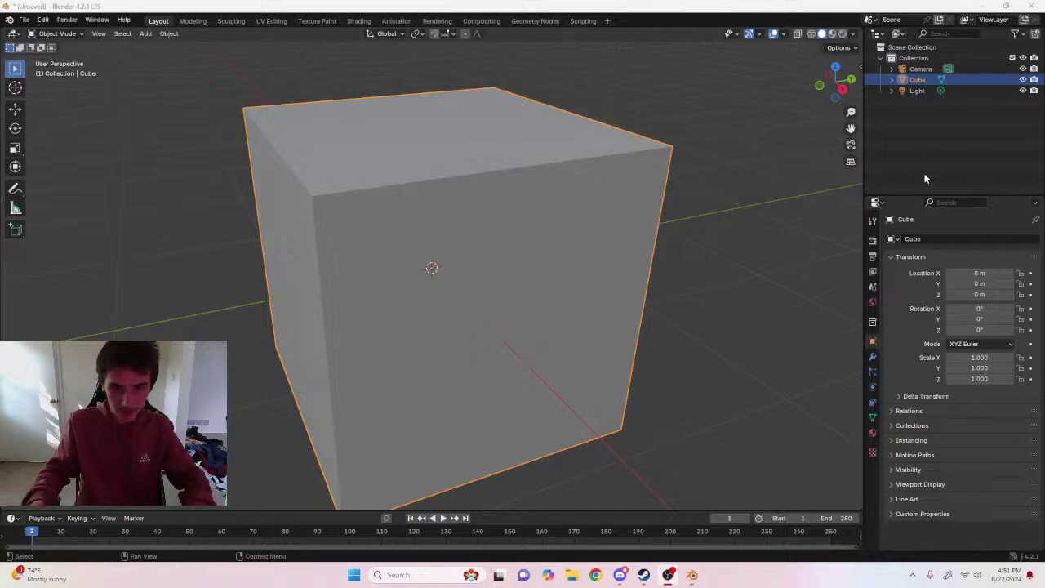
Examine the default cube in Blender from several viewing angles and distances.
{"action": "left_click", "coordinate": [436, 270]}
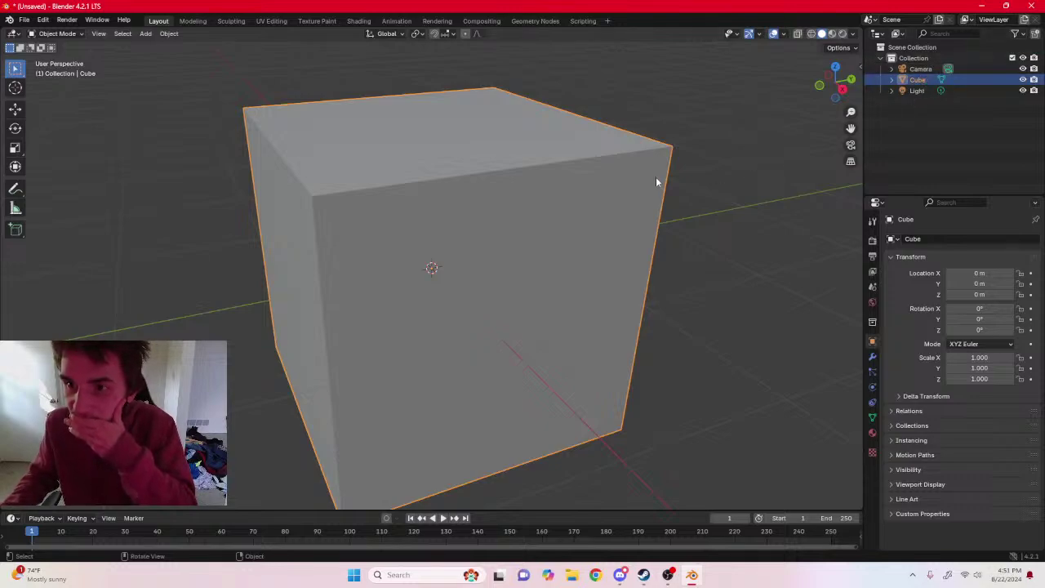
{"action": "right_click", "coordinate": [594, 256]}
{"action": "right_click", "coordinate": [712, 262]}
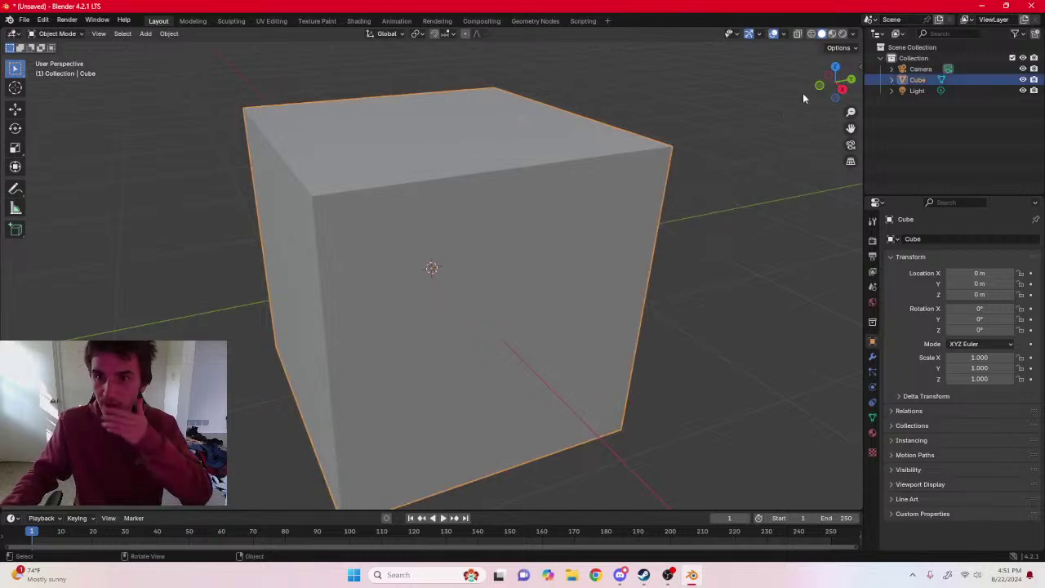
{"action": "left_click_drag", "start_coordinate": [843, 98], "coordinate": [803, 180]}
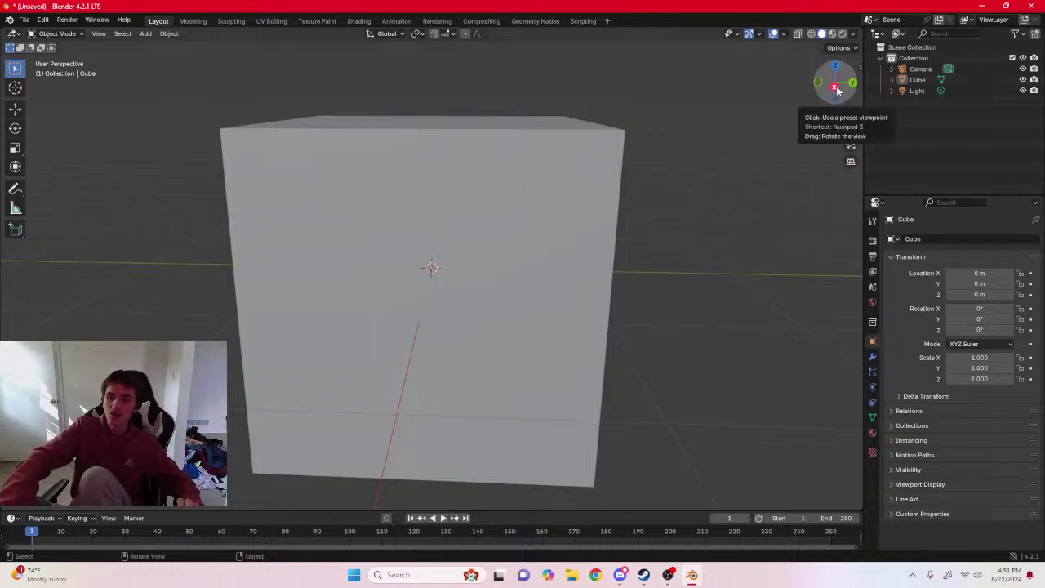
{"action": "right_click", "coordinate": [722, 138]}
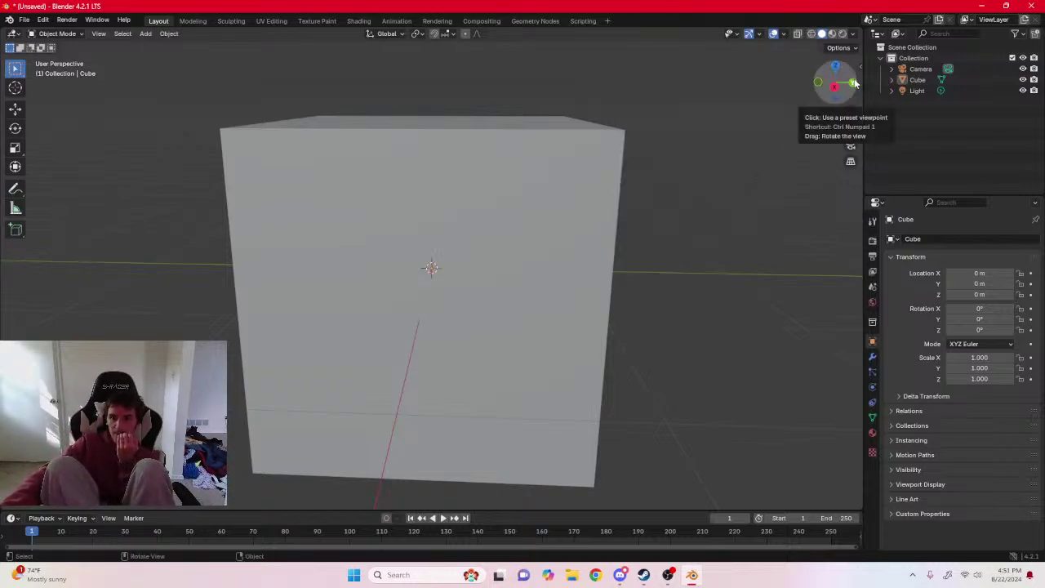
{"action": "mouse_move", "coordinate": [853, 85]}
{"action": "left_mouse_down"}
{"action": "mouse_move", "coordinate": [840, 88]}
{"action": "mouse_move", "coordinate": [842, 118]}
{"action": "mouse_move", "coordinate": [841, 98]}
{"action": "left_mouse_up"}
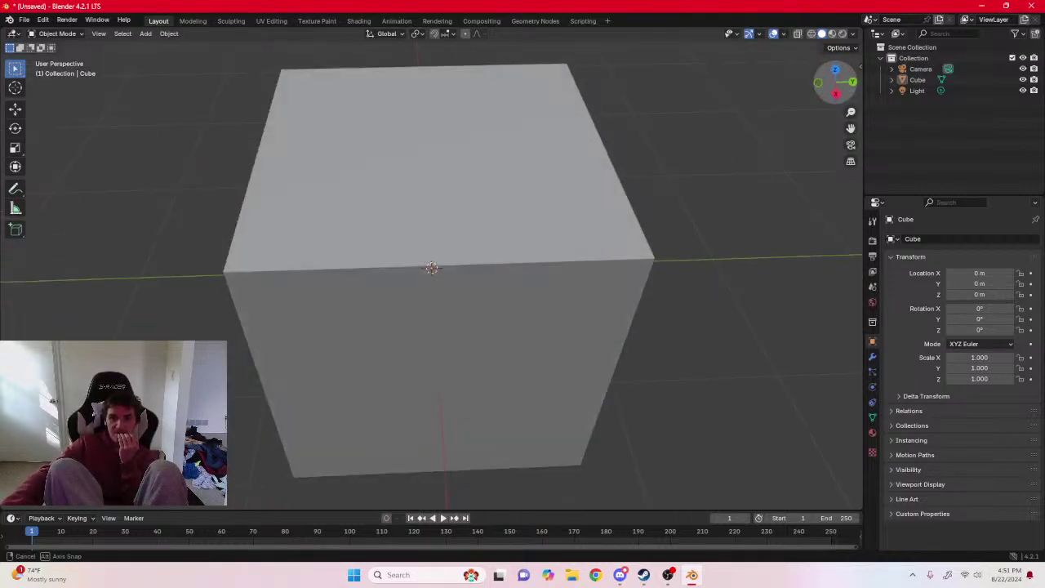
{"action": "scroll", "coordinate": [747, 178], "scroll_direction": "down", "scroll_amount": 5}
{"action": "scroll", "coordinate": [730, 193], "scroll_direction": "up", "scroll_amount": 2}
{"action": "mouse_move", "coordinate": [835, 90]}
{"action": "left_mouse_down"}
{"action": "mouse_move", "coordinate": [852, 83]}
{"action": "mouse_move", "coordinate": [837, 82]}
{"action": "left_mouse_up"}
Select the cube and move it slightly along the Y axis to about -0.023 m with the Move tool.
{"action": "left_click", "coordinate": [15, 109]}
{"action": "left_click", "coordinate": [446, 256]}
{"action": "mouse_move", "coordinate": [462, 270]}
{"action": "left_mouse_down"}
{"action": "mouse_move", "coordinate": [497, 270]}
{"action": "mouse_move", "coordinate": [420, 270]}
{"action": "mouse_move", "coordinate": [459, 271]}
{"action": "left_mouse_up"}
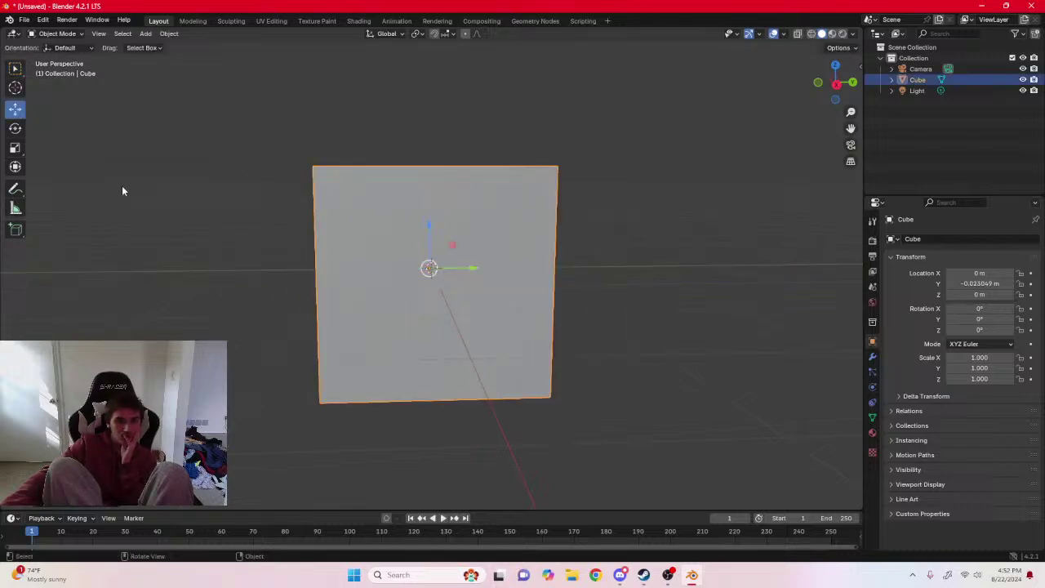
Move the cube along the Y axis to about -0.335 m with the Transform tool.
{"action": "left_click", "coordinate": [14, 148]}
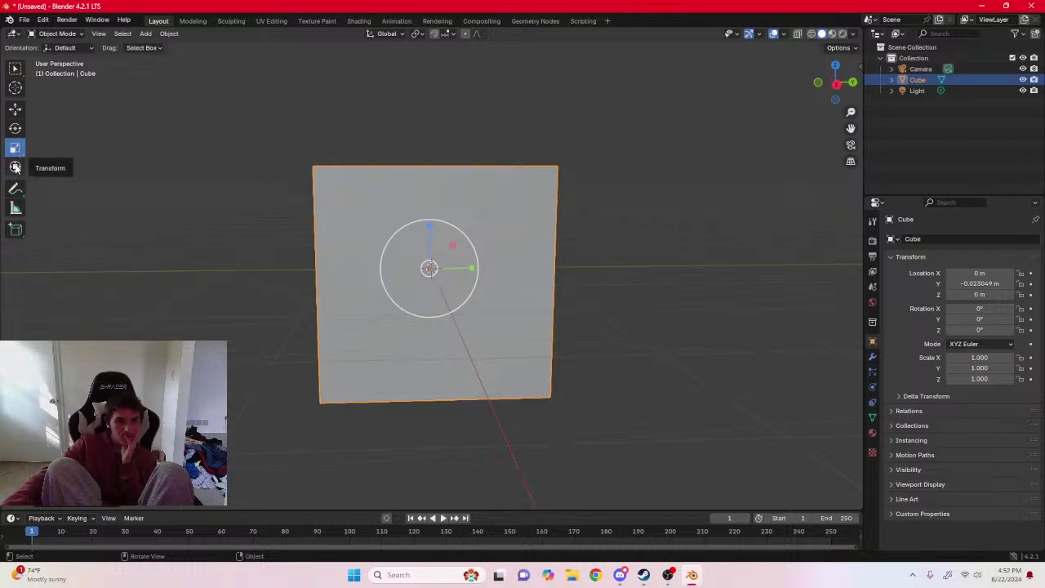
{"action": "left_click", "coordinate": [14, 167]}
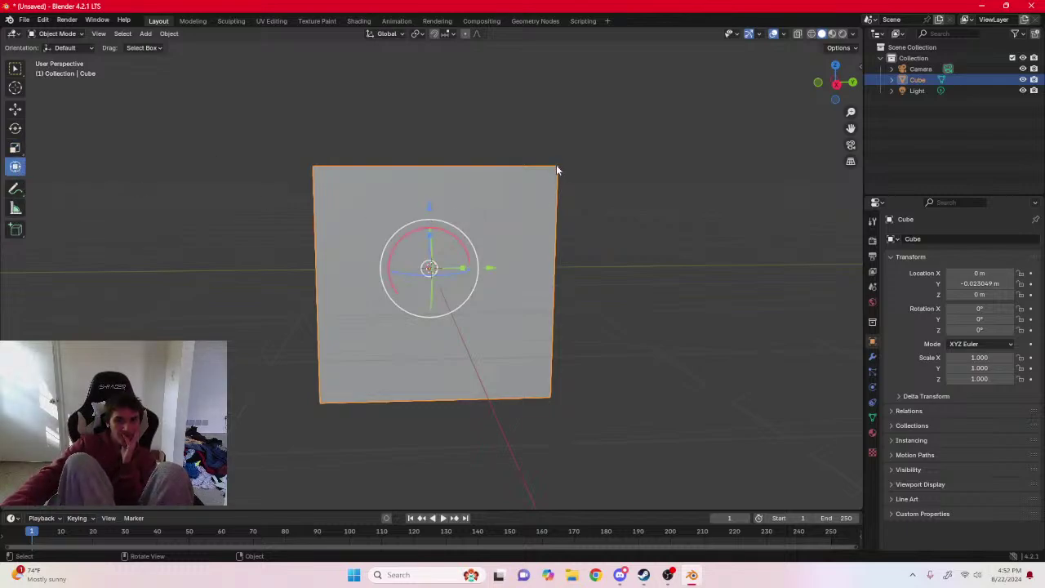
{"action": "left_click_drag", "start_coordinate": [490, 269], "coordinate": [453, 269]}
{"action": "right_click", "coordinate": [627, 171]}
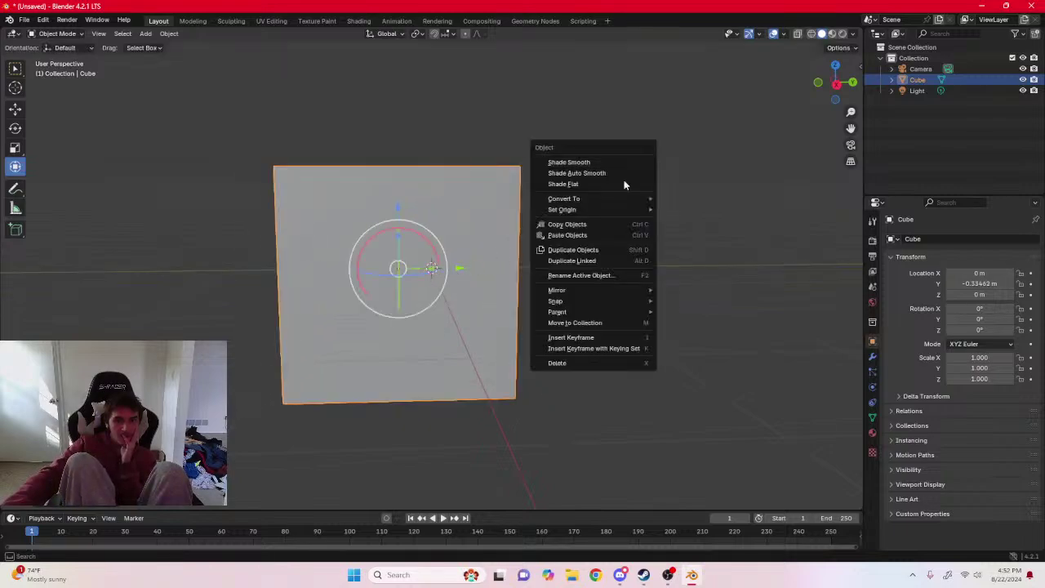
{"action": "left_click", "coordinate": [682, 226]}
{"action": "right_click", "coordinate": [662, 141]}
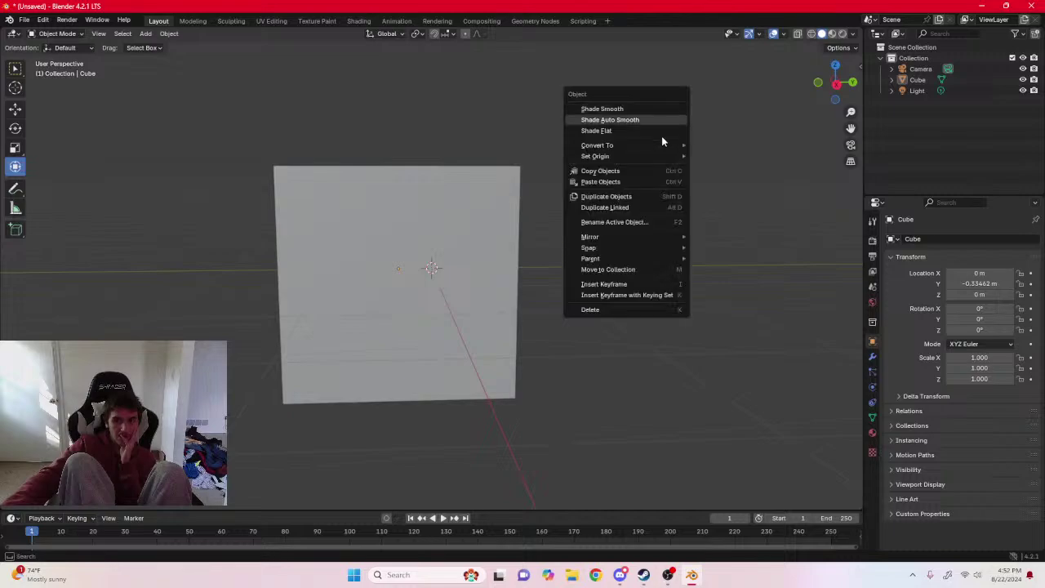
{"action": "right_click", "coordinate": [652, 163]}
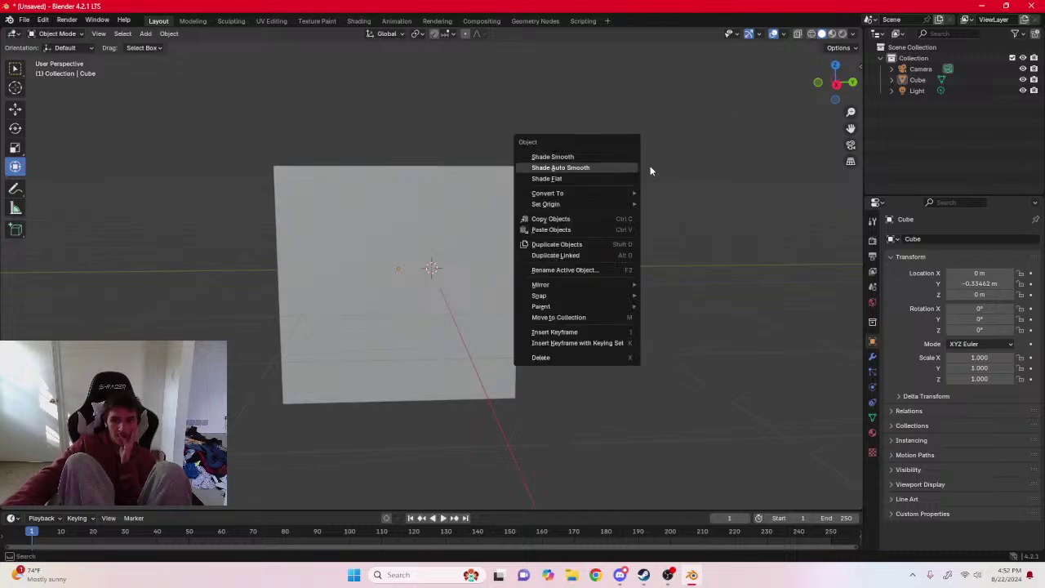
{"action": "left_click", "coordinate": [595, 574]}
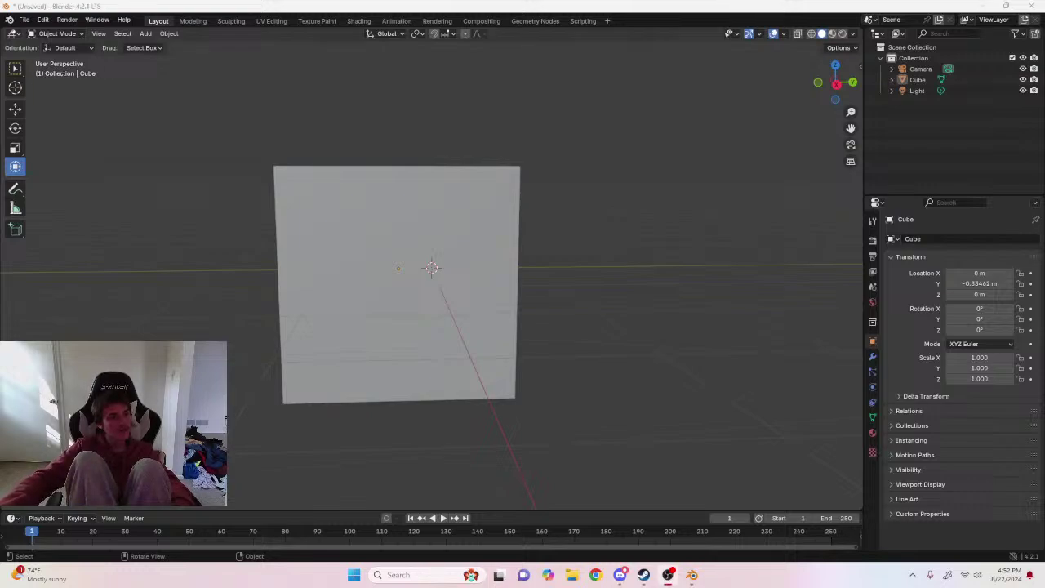
Place the 3D cursor in the empty space beside the cube, on its positive Y side.
{"action": "right_click", "coordinate": [650, 245], "text": "shift"}
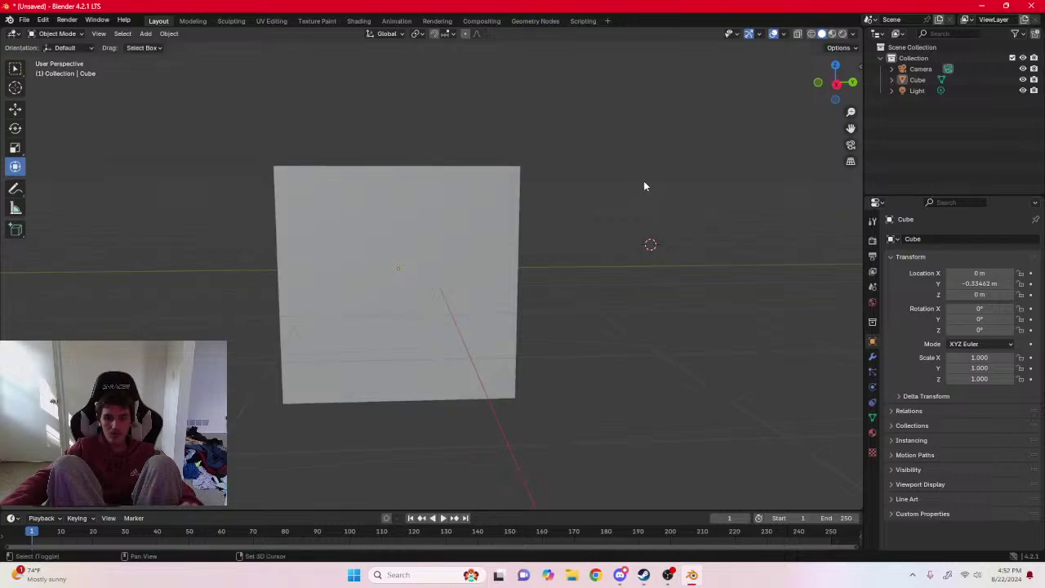
{"action": "scroll", "coordinate": [645, 183], "scroll_direction": "up", "scroll_amount": 1}
{"action": "left_click_drag", "start_coordinate": [645, 183], "coordinate": [729, 188]}
{"action": "mouse_move", "coordinate": [666, 196]}
{"action": "left_mouse_down"}
{"action": "mouse_move", "coordinate": [644, 194]}
{"action": "mouse_move", "coordinate": [630, 171]}
{"action": "mouse_move", "coordinate": [721, 226]}
{"action": "mouse_move", "coordinate": [667, 212]}
{"action": "mouse_move", "coordinate": [713, 198]}
{"action": "mouse_move", "coordinate": [646, 194]}
{"action": "mouse_move", "coordinate": [653, 187]}
{"action": "left_mouse_up"}
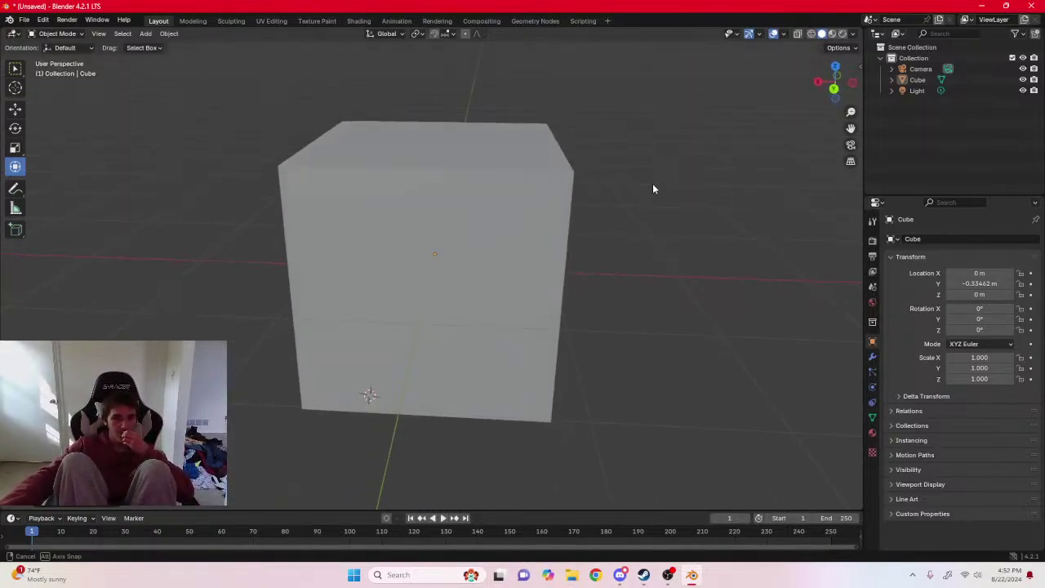
{"action": "scroll", "coordinate": [638, 212], "scroll_direction": "down", "scroll_amount": 4}
{"action": "scroll", "coordinate": [638, 212], "scroll_direction": "up", "scroll_amount": 2}
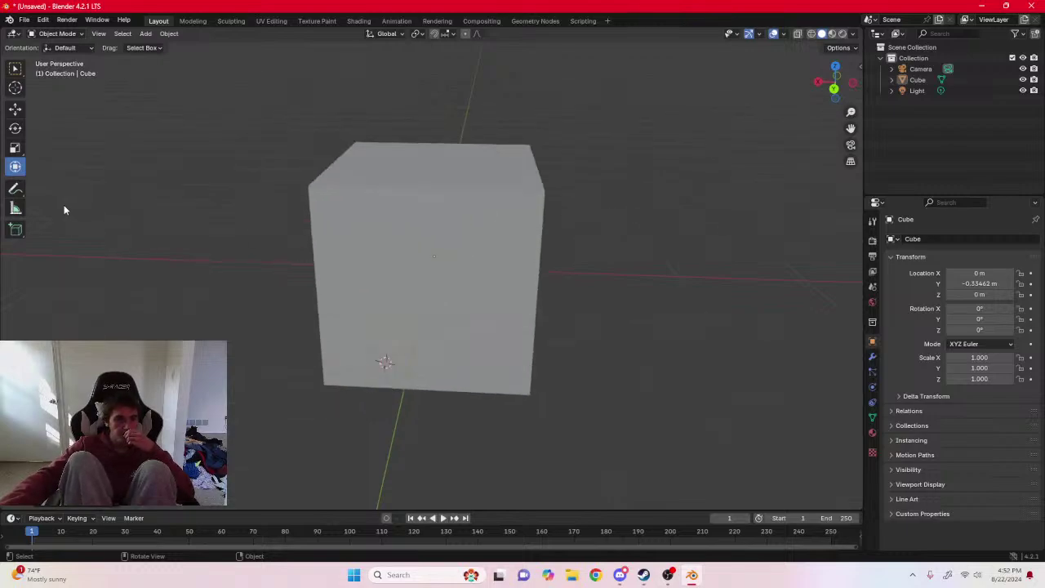
Try the Annotate tool with a wavy freehand line running from the cube into empty space, and undo it.
{"action": "left_click", "coordinate": [14, 189]}
{"action": "mouse_move", "coordinate": [408, 193]}
{"action": "left_mouse_down"}
{"action": "mouse_move", "coordinate": [434, 205]}
{"action": "mouse_move", "coordinate": [477, 262]}
{"action": "mouse_move", "coordinate": [637, 216]}
{"action": "mouse_move", "coordinate": [688, 222]}
{"action": "left_mouse_up"}
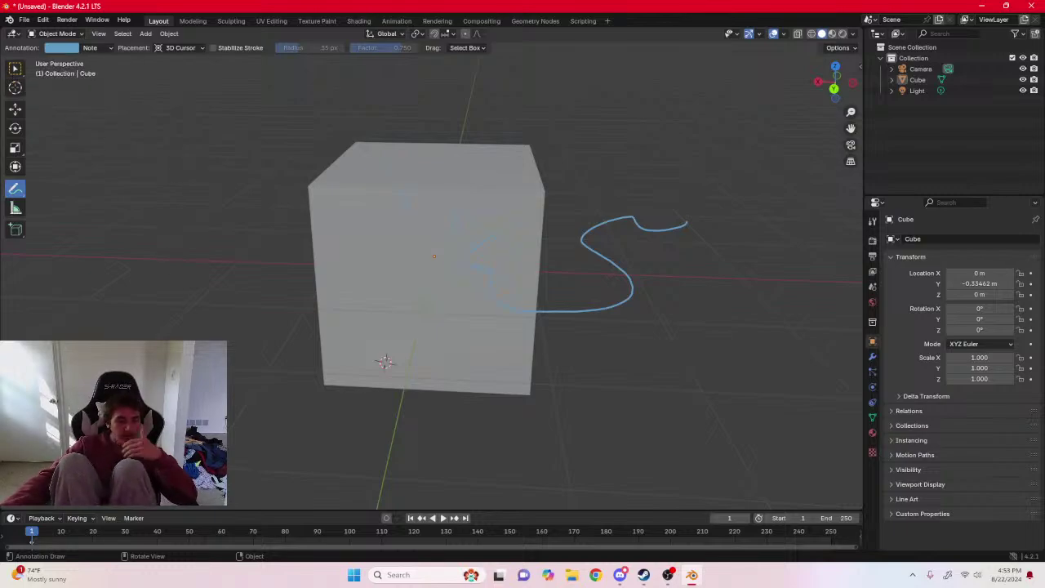
{"action": "key", "text": "ctrl+z"}
{"action": "key", "text": "ctrl+z"}
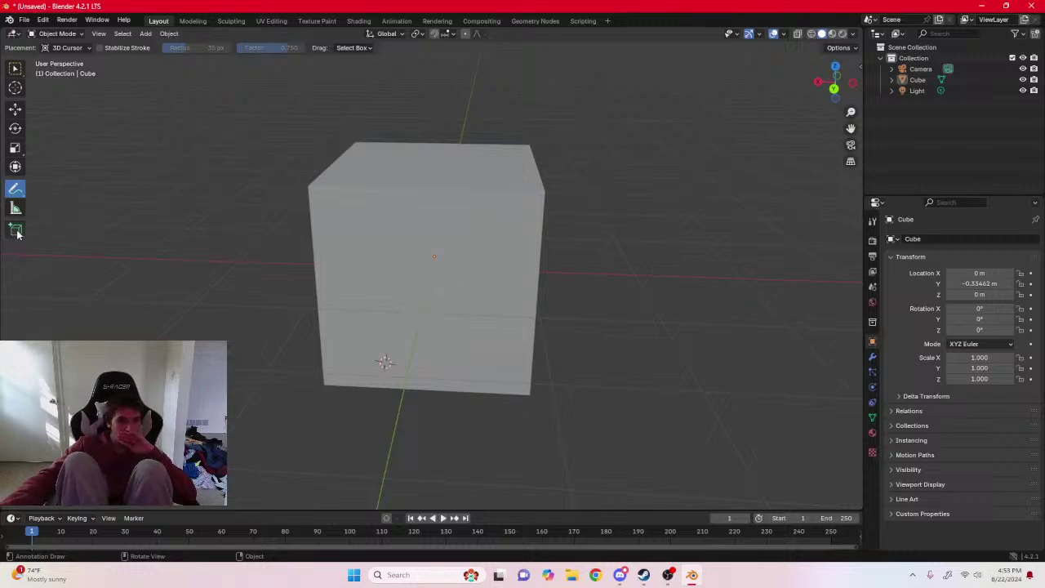
Try rotating the cube about 0.55° around the Y axis with the Transform tool and undo the rotation.
{"action": "left_click", "coordinate": [15, 166]}
{"action": "left_click", "coordinate": [462, 233]}
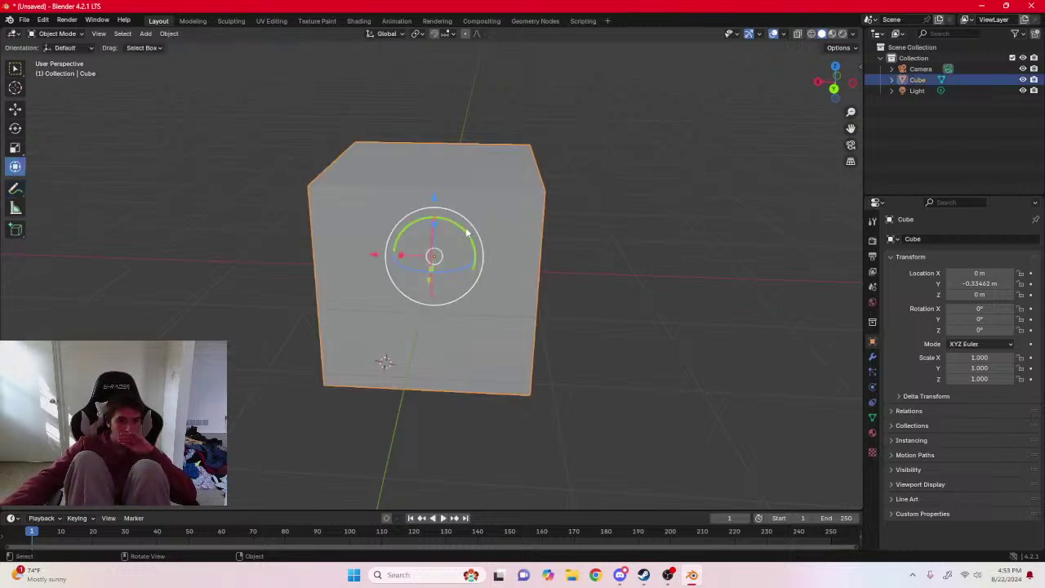
{"action": "mouse_move", "coordinate": [474, 237]}
{"action": "left_mouse_down"}
{"action": "mouse_move", "coordinate": [445, 222]}
{"action": "mouse_move", "coordinate": [462, 240]}
{"action": "left_mouse_up"}
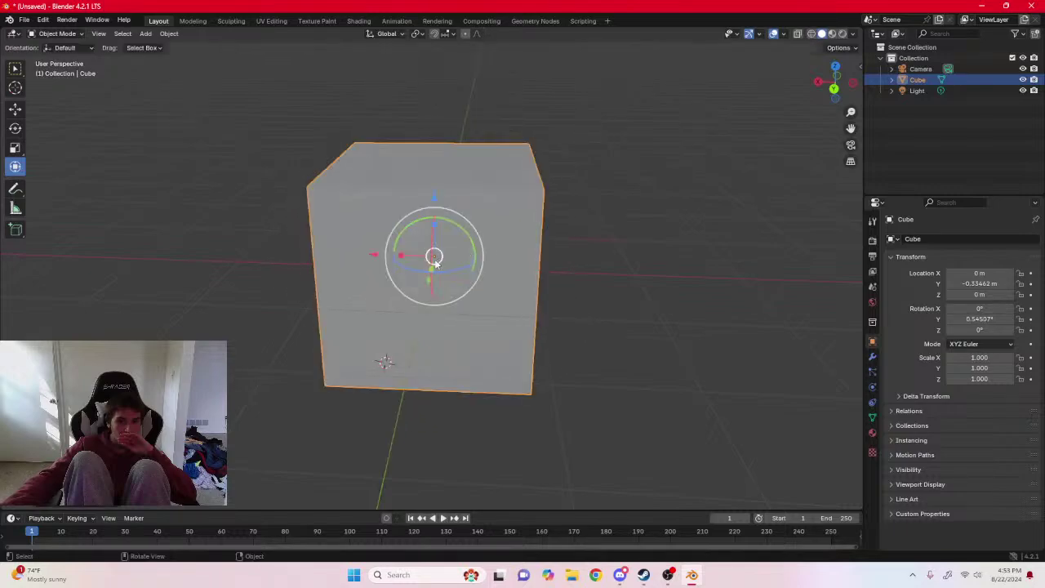
{"action": "key", "text": "ctrl+z"}
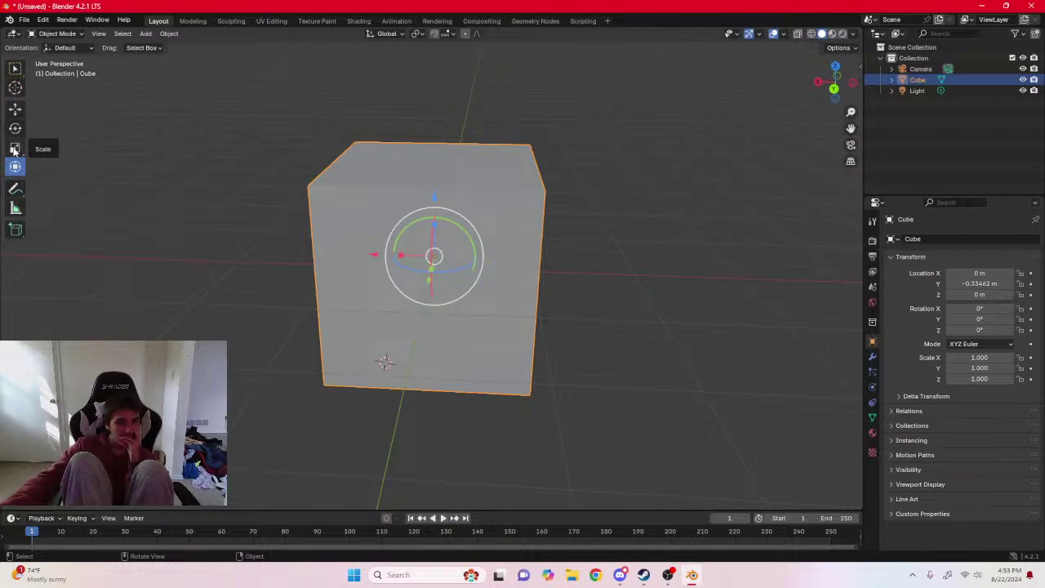
Switch to Chrome, maximize its window and play the video "Blender Tutorial for Complete Beginners - Part 1" in full screen.
{"action": "left_click", "coordinate": [601, 577]}
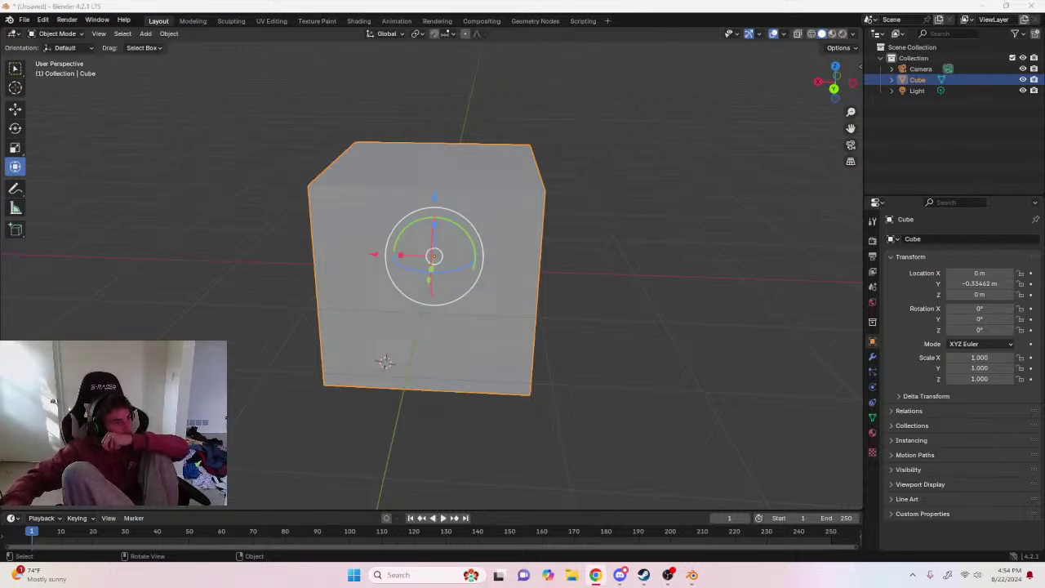
{"action": "key", "text": "alt+Tab"}
{"action": "left_click_drag", "start_coordinate": [276, 204], "coordinate": [567, 147]}
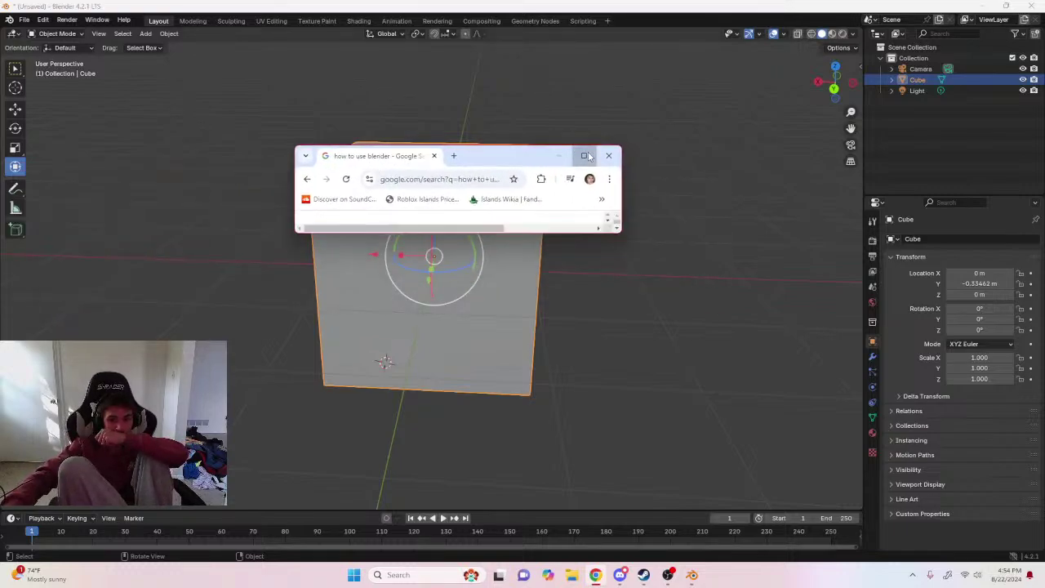
{"action": "left_click", "coordinate": [584, 156]}
{"action": "left_click", "coordinate": [574, 339]}
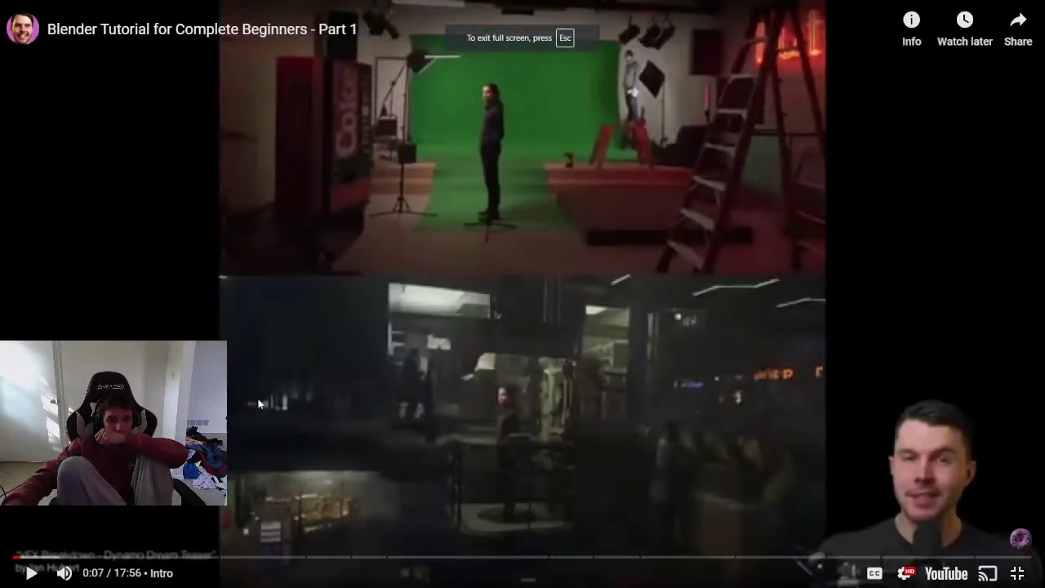
{"action": "left_click", "coordinate": [314, 358]}
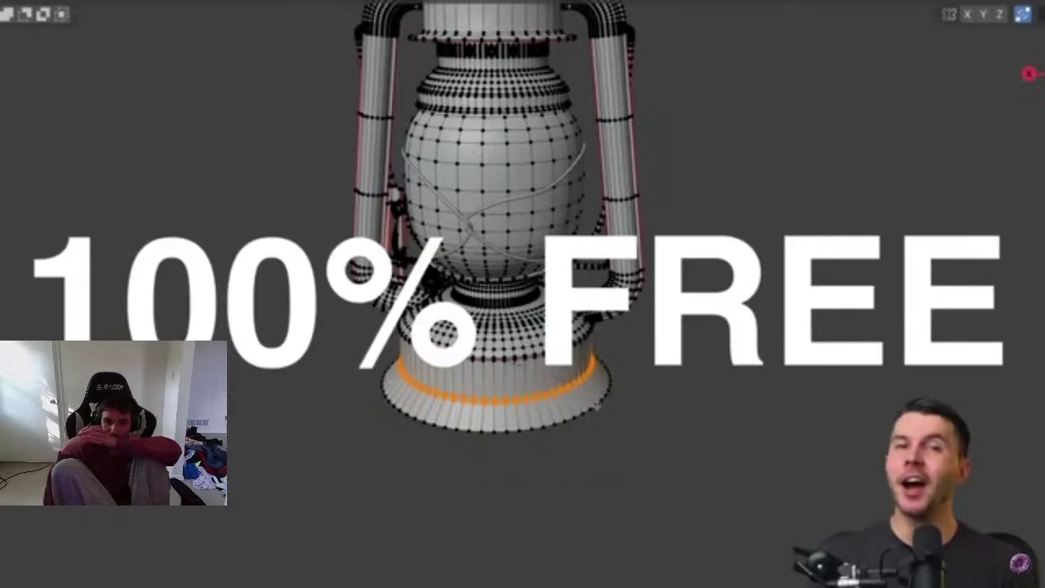
Skip through the tutorial video's intro to the Interface chapter at about 2:18.
{"action": "key", "text": "Right"}
{"action": "key", "text": "Right"}
{"action": "key", "text": "Right"}
{"action": "key", "text": "Right"}
{"action": "key", "text": "Right"}
{"action": "key", "text": "Right"}
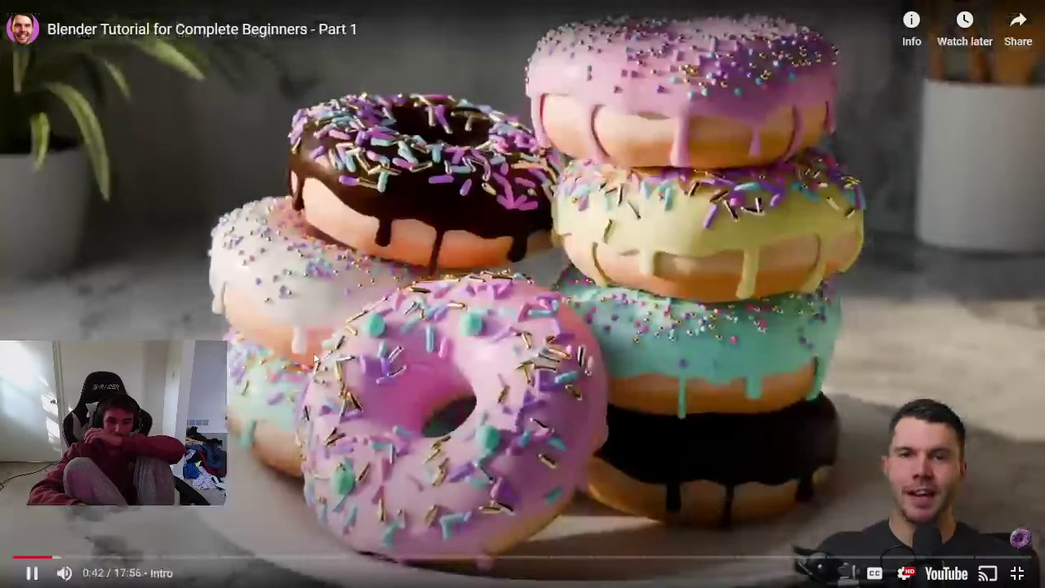
{"action": "key", "text": "Right"}
{"action": "key", "text": "Right"}
{"action": "key", "text": "Right"}
{"action": "key", "text": "Right"}
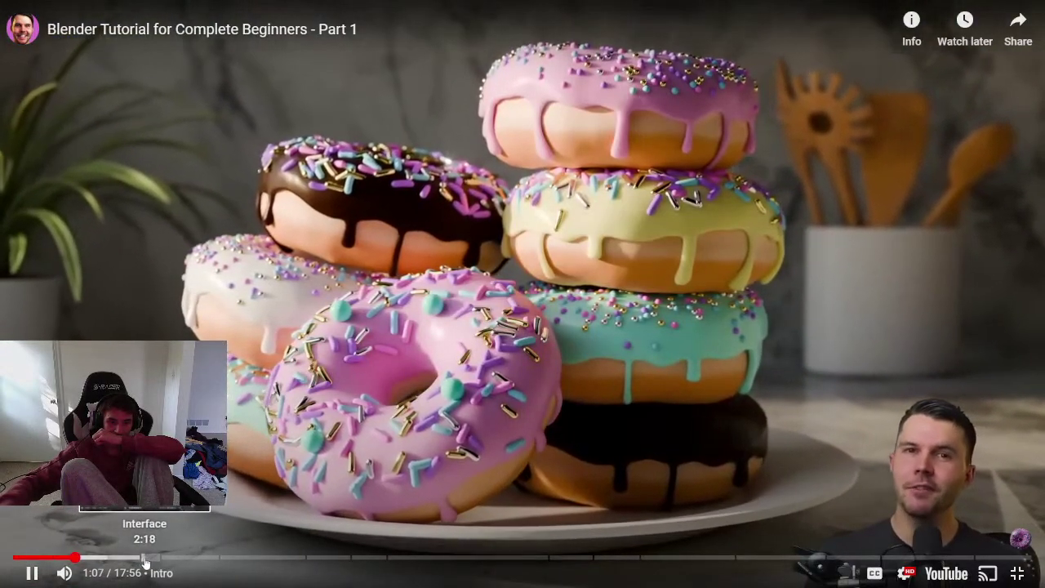
{"action": "left_click", "coordinate": [145, 558]}
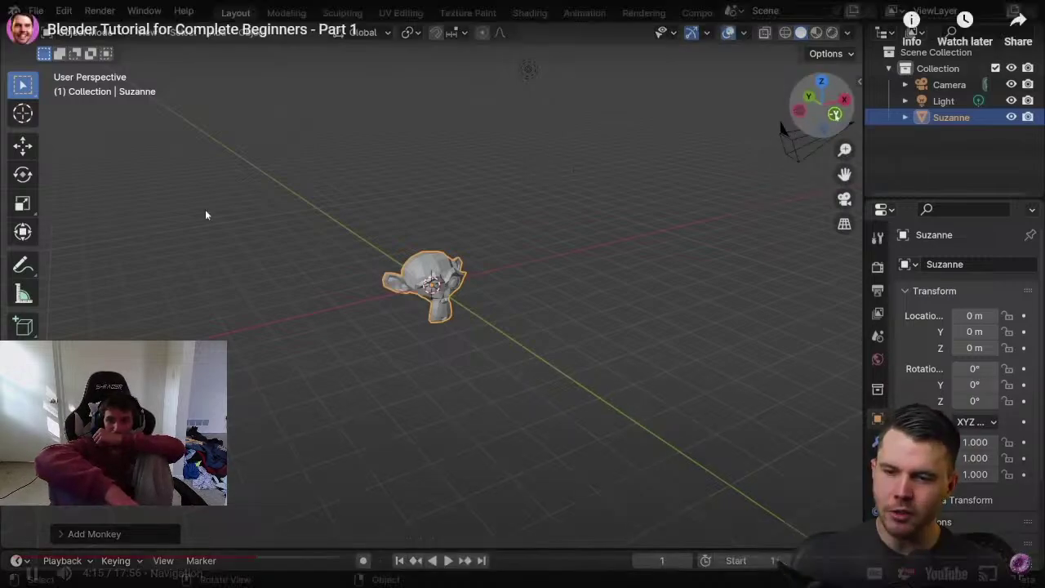
Skip ahead in the tutorial video from the Navigation chapter to the Changing the material chapter.
{"action": "key", "text": "Right"}
{"action": "key", "text": "Right"}
{"action": "key", "text": "Left"}
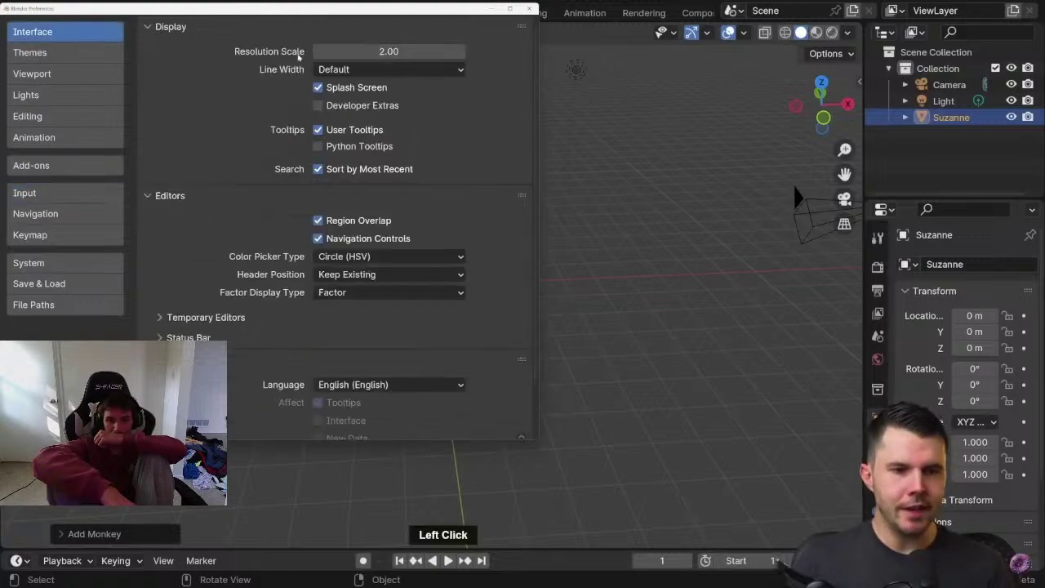
{"action": "key", "text": "l"}
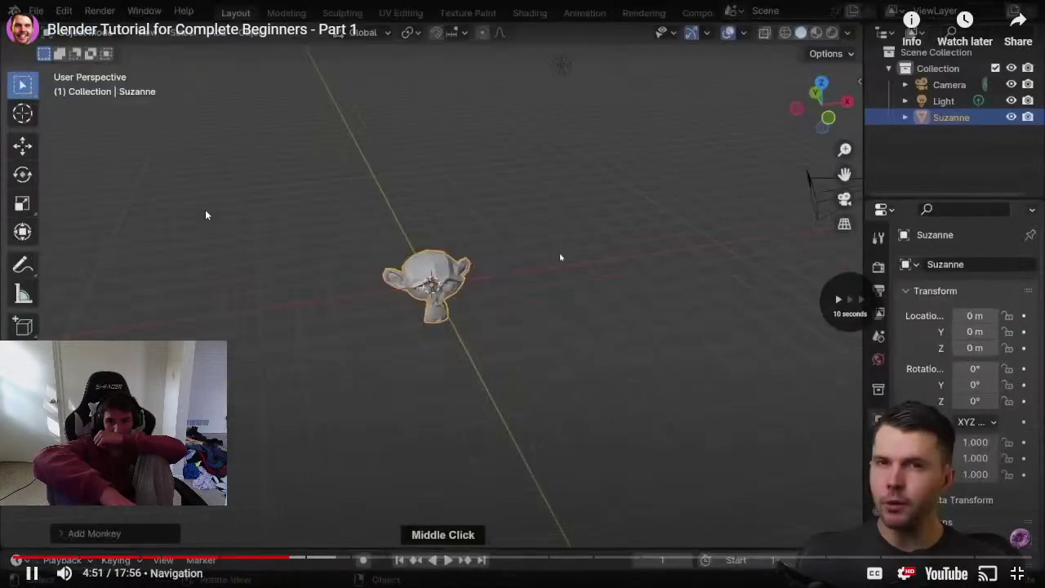
{"action": "key", "text": "l"}
{"action": "key", "text": "l"}
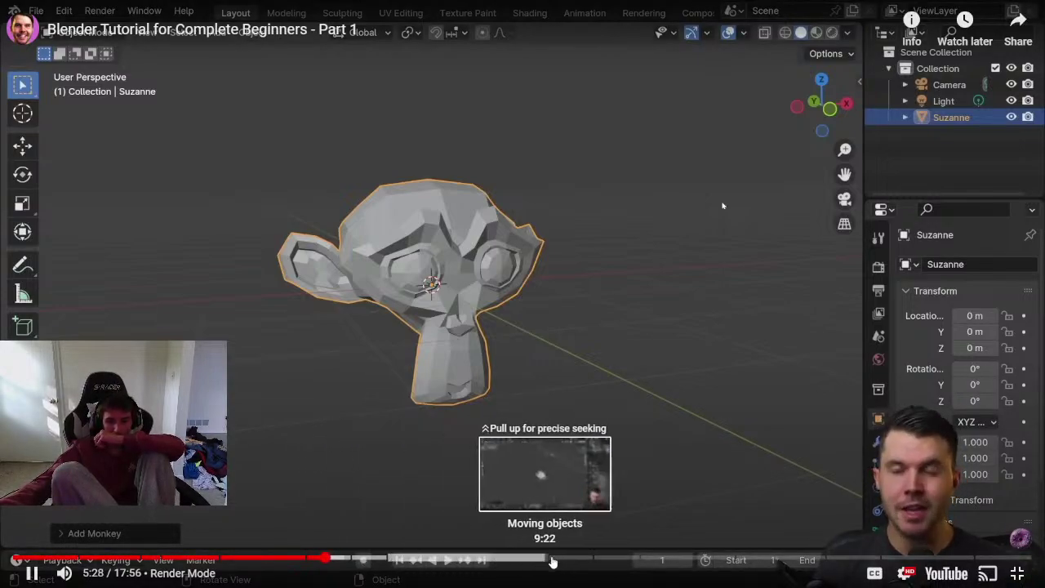
{"action": "left_click", "coordinate": [595, 560]}
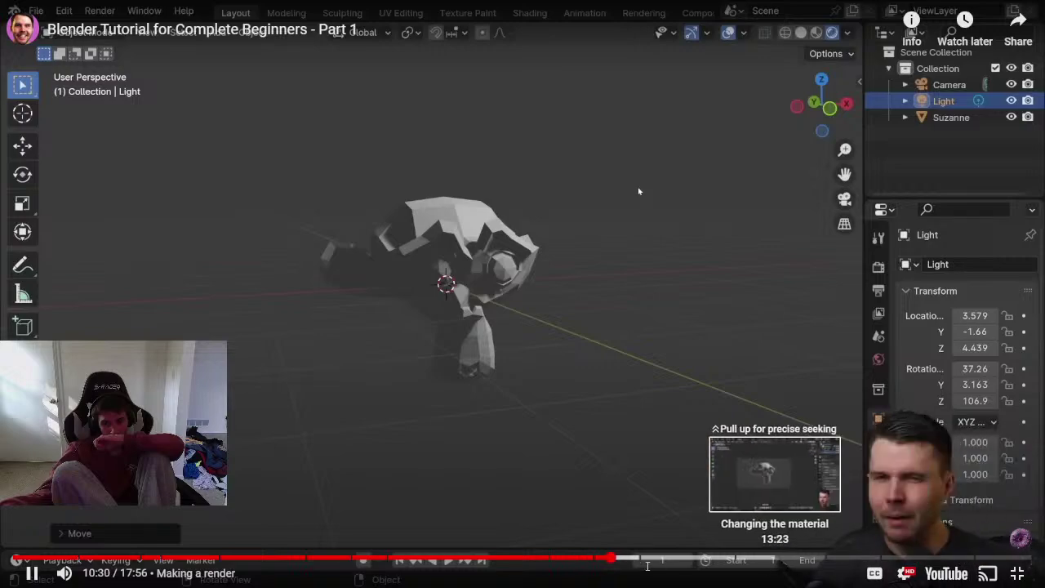
{"action": "left_click_drag", "start_coordinate": [645, 559], "coordinate": [800, 560]}
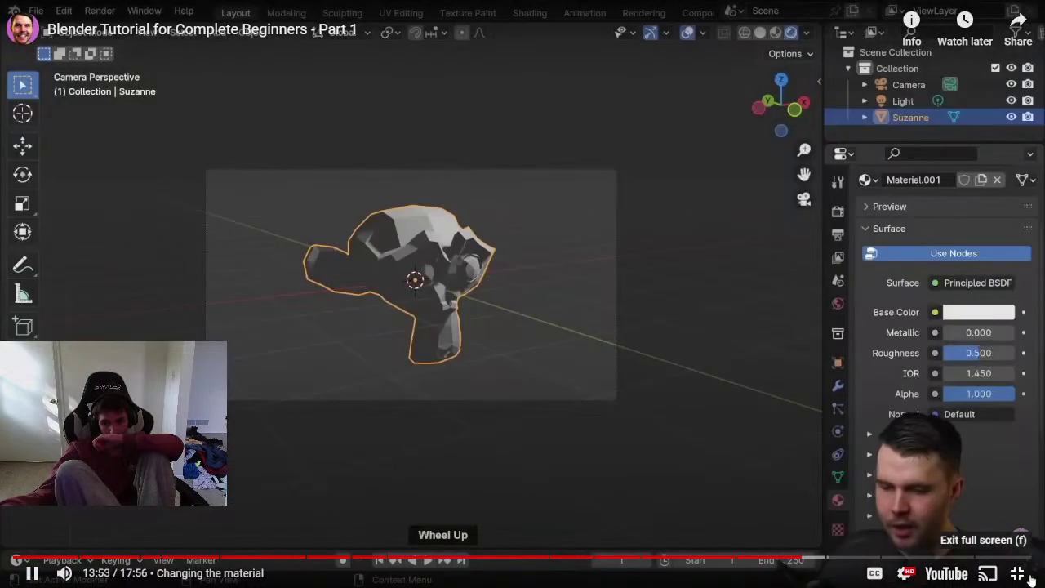
Leave the full-screen video and browse the Google results for "how to use blender".
{"action": "key", "text": "Escape"}
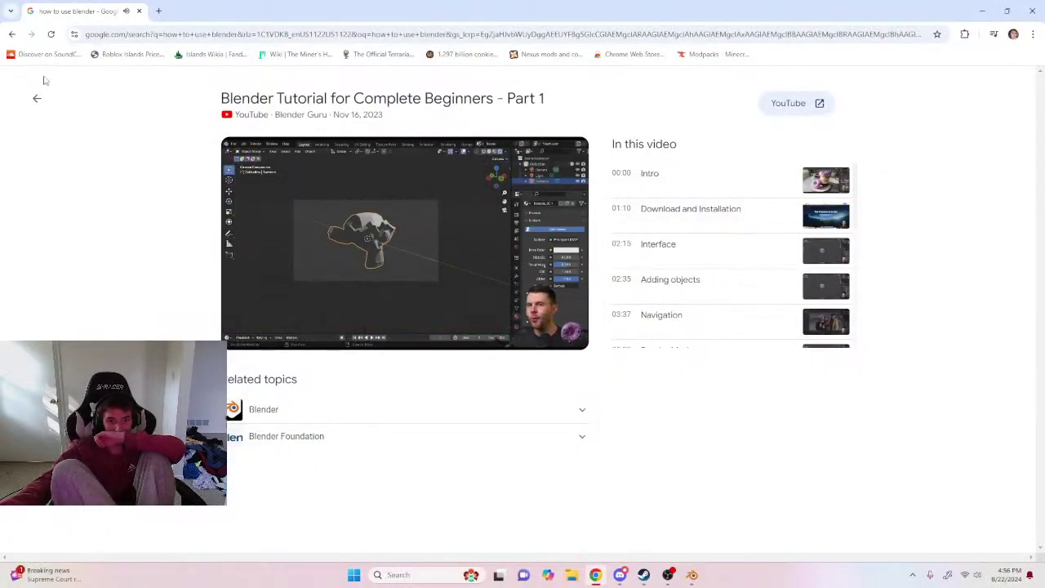
{"action": "left_click", "coordinate": [10, 35]}
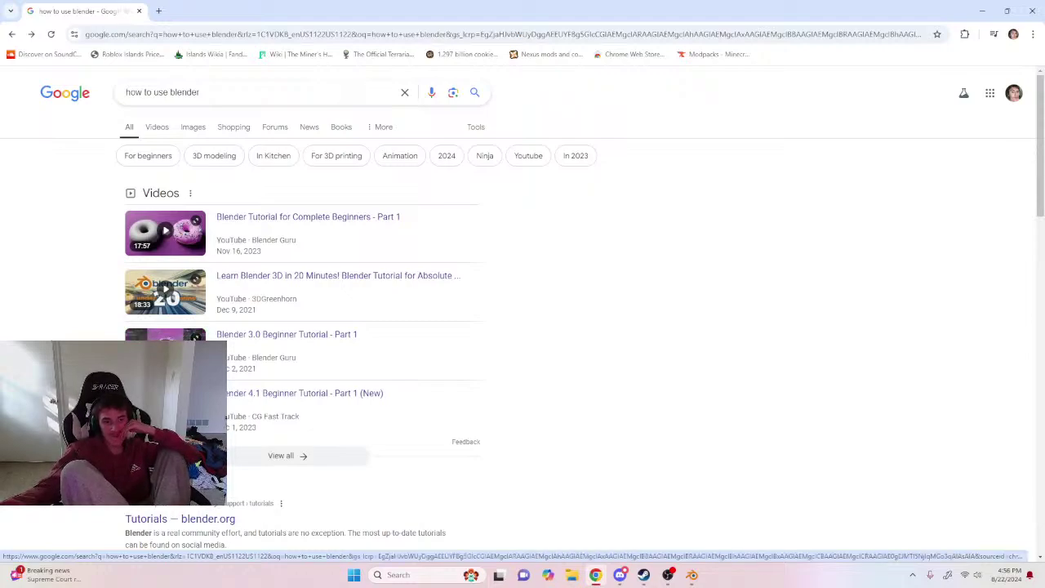
{"action": "scroll", "coordinate": [94, 337], "scroll_direction": "down", "scroll_amount": 5}
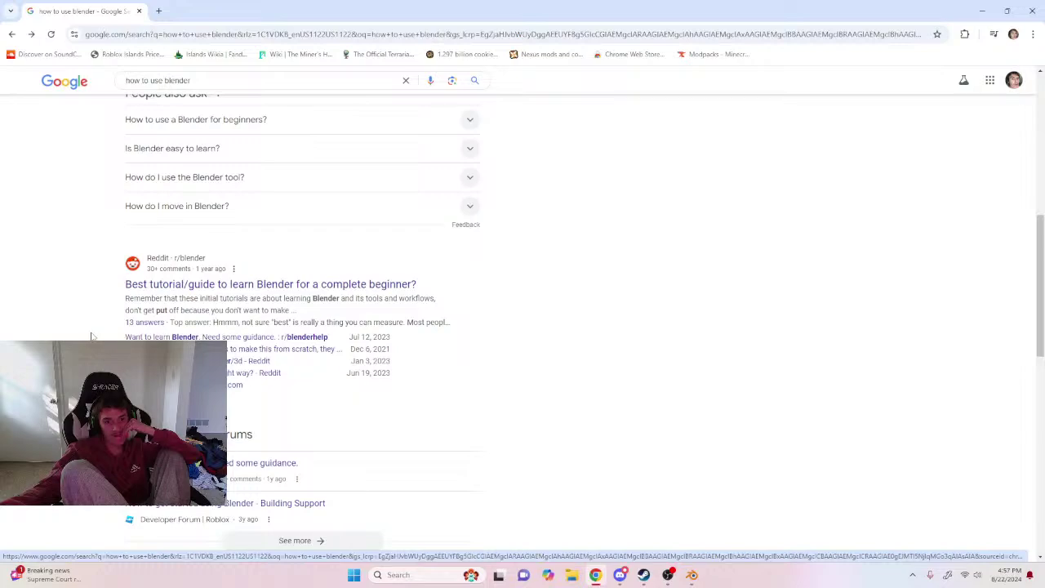
{"action": "scroll", "coordinate": [92, 336], "scroll_direction": "down", "scroll_amount": 4}
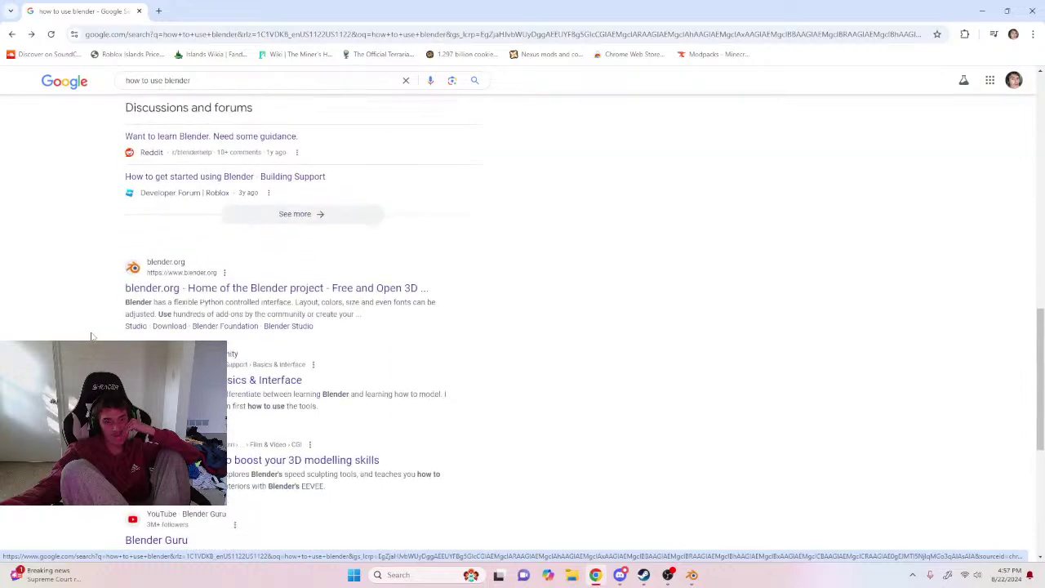
{"action": "scroll", "coordinate": [92, 335], "scroll_direction": "up", "scroll_amount": 10}
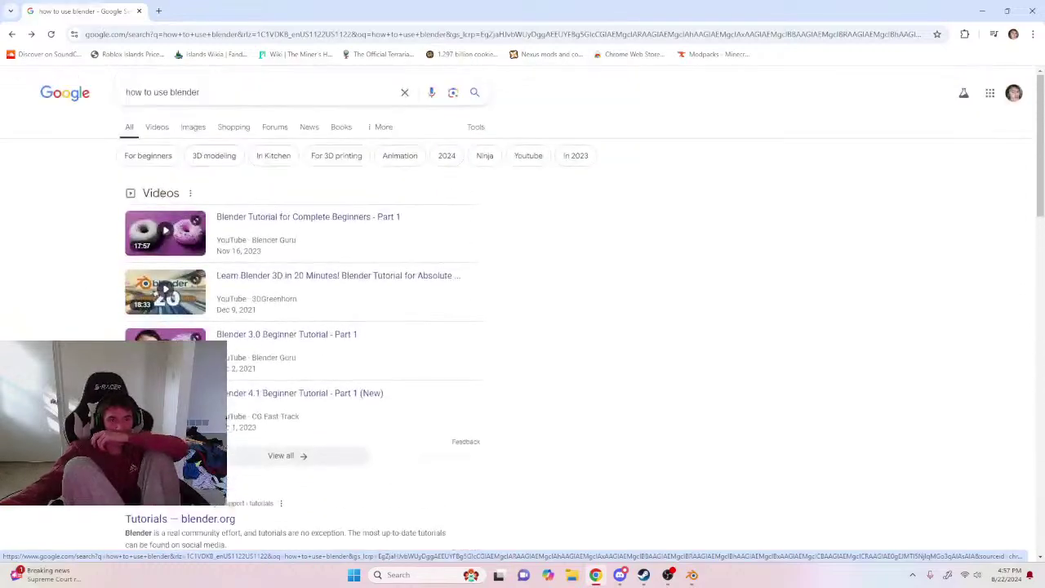
Limit the Google results to videos and search for "how to use blender part 2".
{"action": "left_click", "coordinate": [155, 123]}
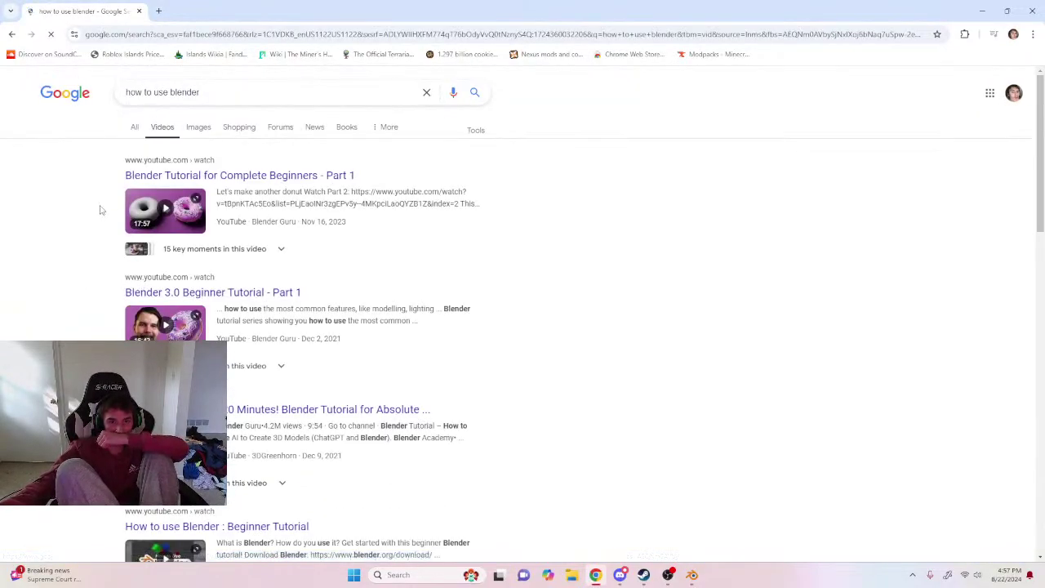
{"action": "type", "text": "pa"}
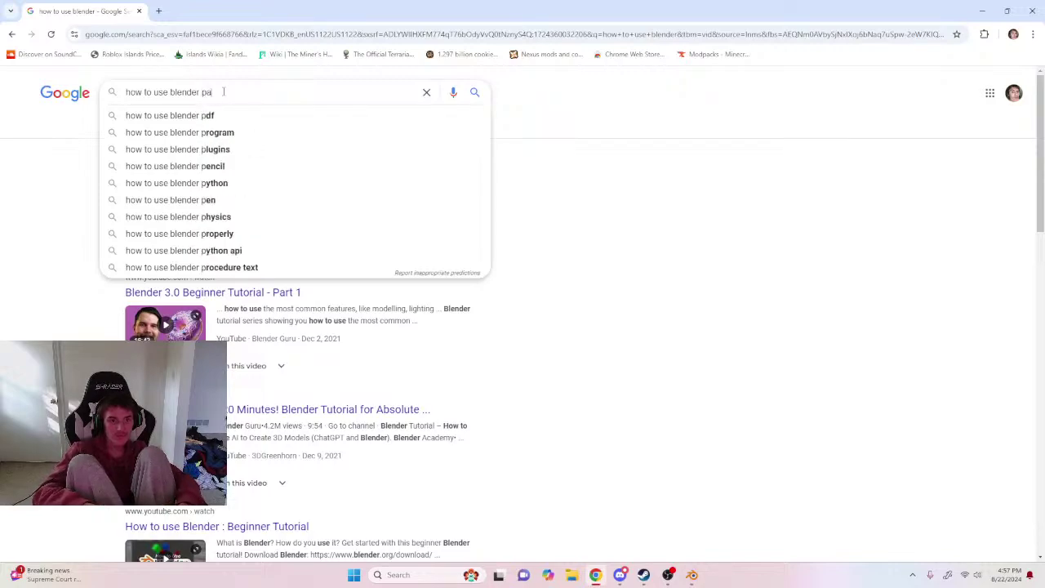
{"action": "key", "text": "BackSpace"}
{"action": "type", "text": "art 2"}
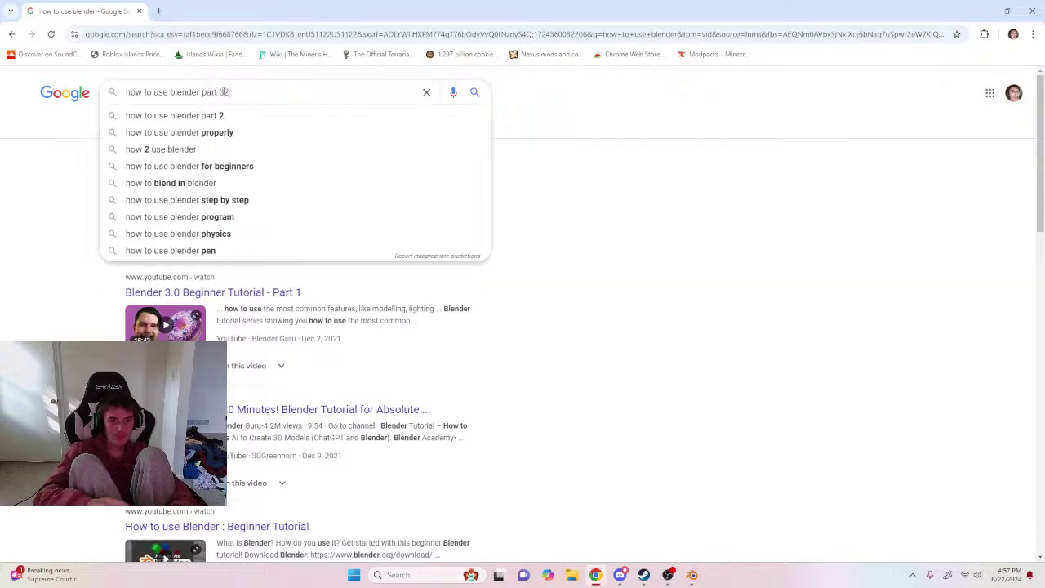
{"action": "key", "text": "Return"}
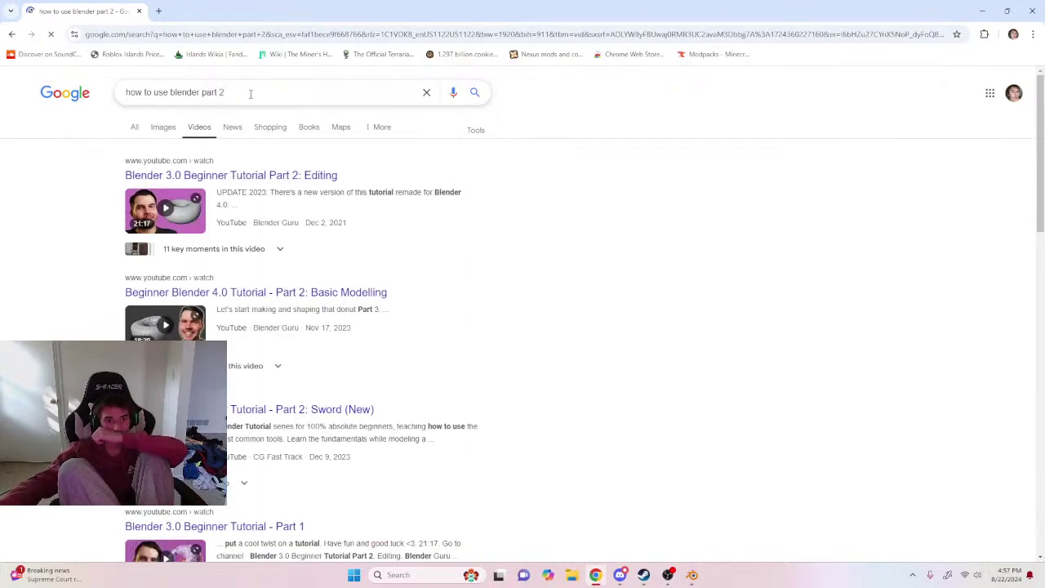
Open the Blender 3.0 Beginner Tutorial Part 2: Editing video full screen and skip to the Object parameters chapter.
{"action": "left_click", "coordinate": [165, 211]}
{"action": "left_click", "coordinate": [572, 342]}
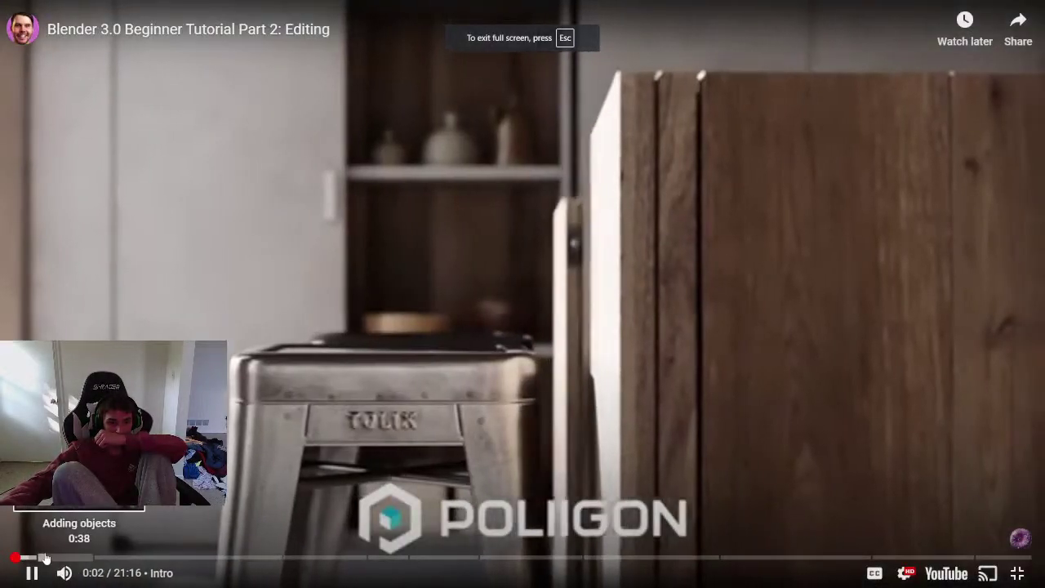
{"action": "left_click", "coordinate": [44, 558]}
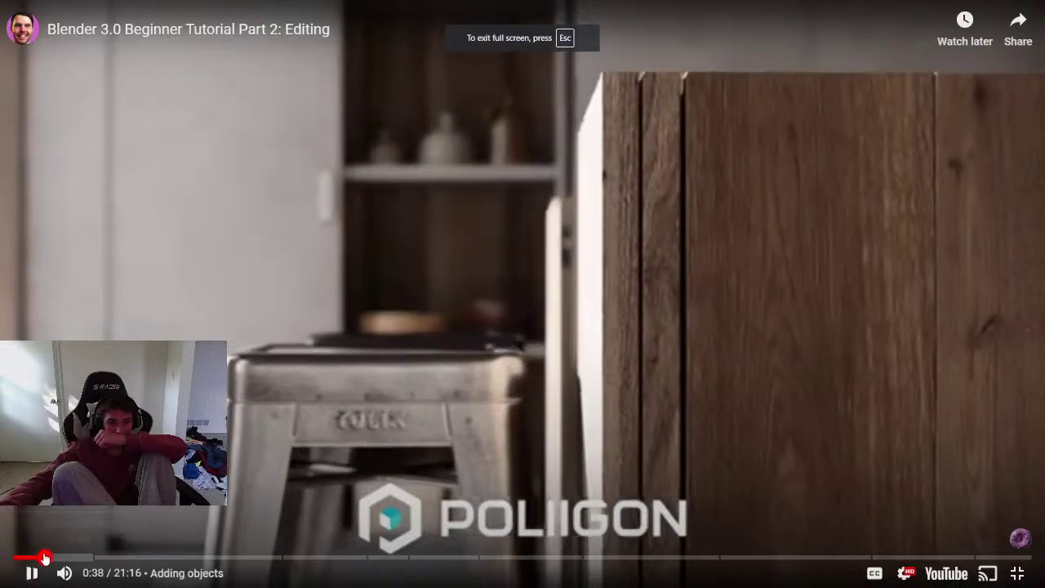
{"action": "left_click", "coordinate": [97, 558]}
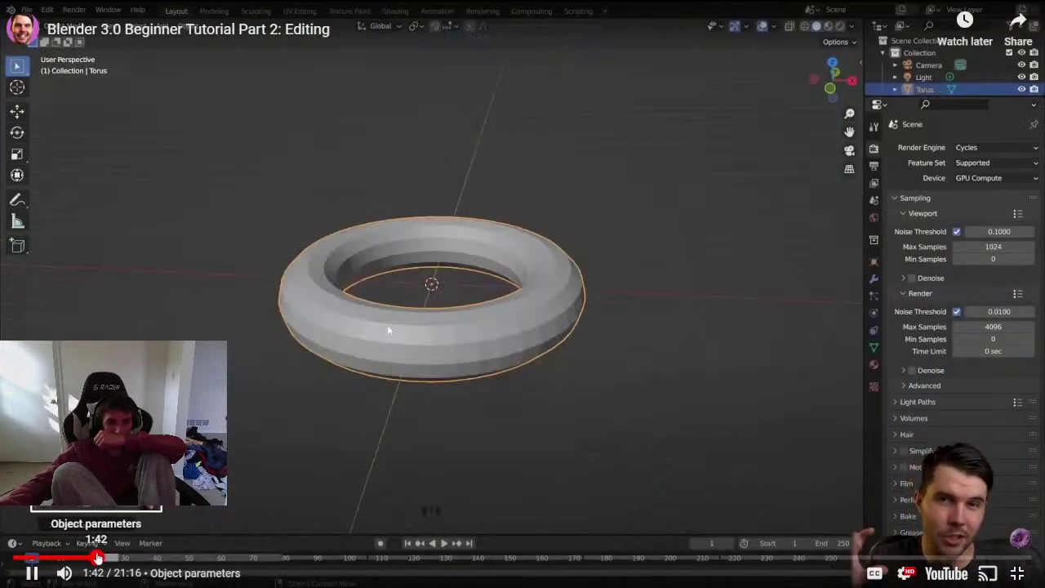
{"action": "mouse_move", "coordinate": [98, 558]}
{"action": "left_mouse_down"}
{"action": "mouse_move", "coordinate": [74, 557]}
{"action": "mouse_move", "coordinate": [193, 558]}
{"action": "mouse_move", "coordinate": [103, 557]}
{"action": "left_mouse_up"}
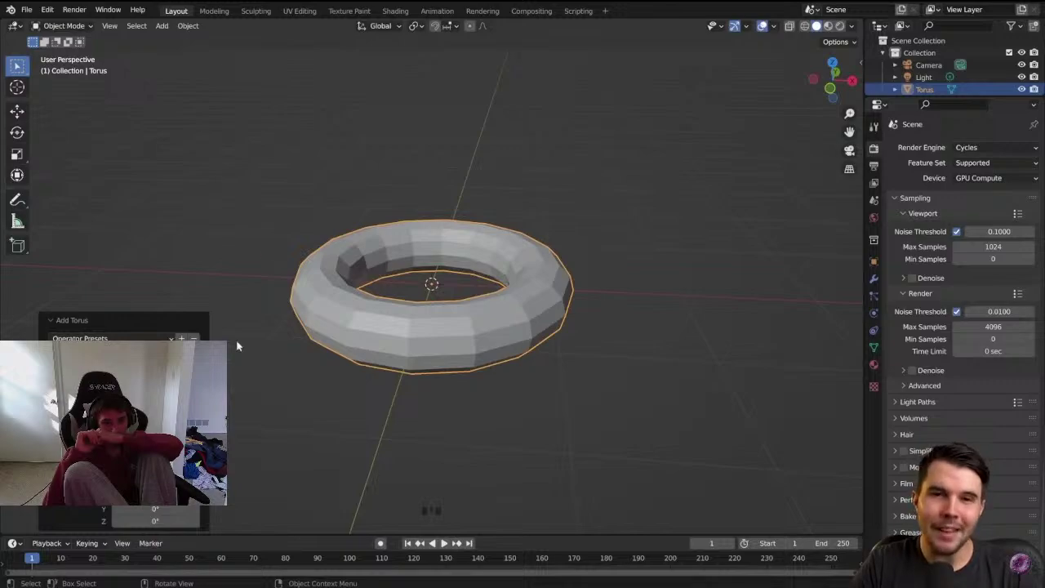
{"action": "left_click", "coordinate": [250, 234]}
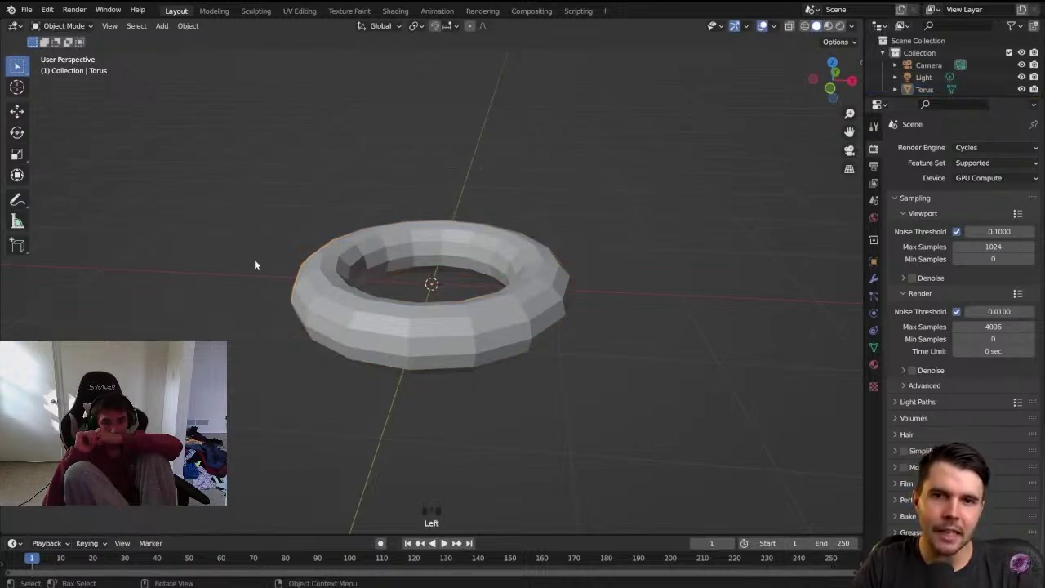
{"action": "left_click", "coordinate": [507, 336]}
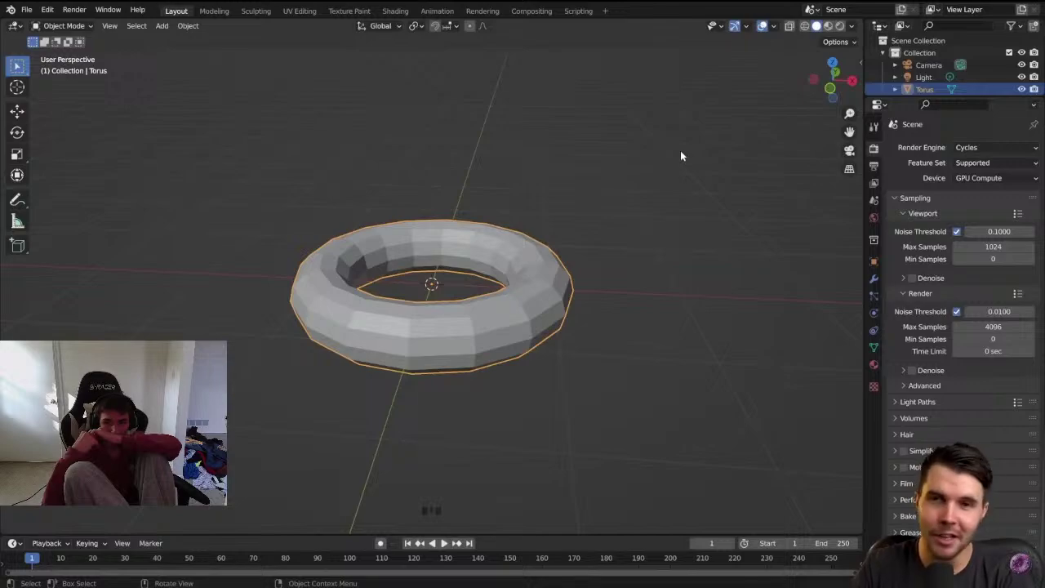
{"action": "key", "text": "F9"}
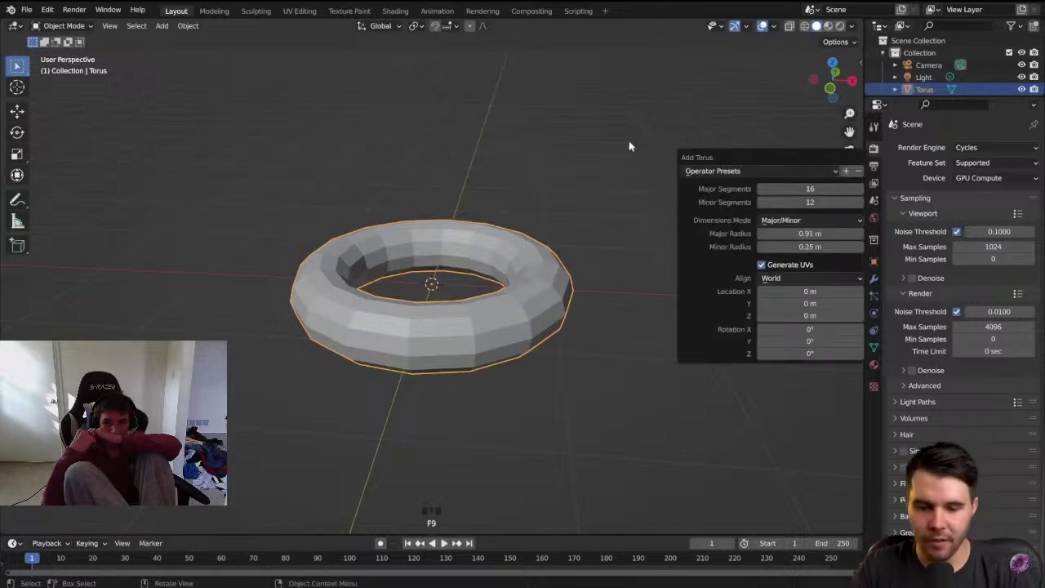
{"action": "key", "text": "F9"}
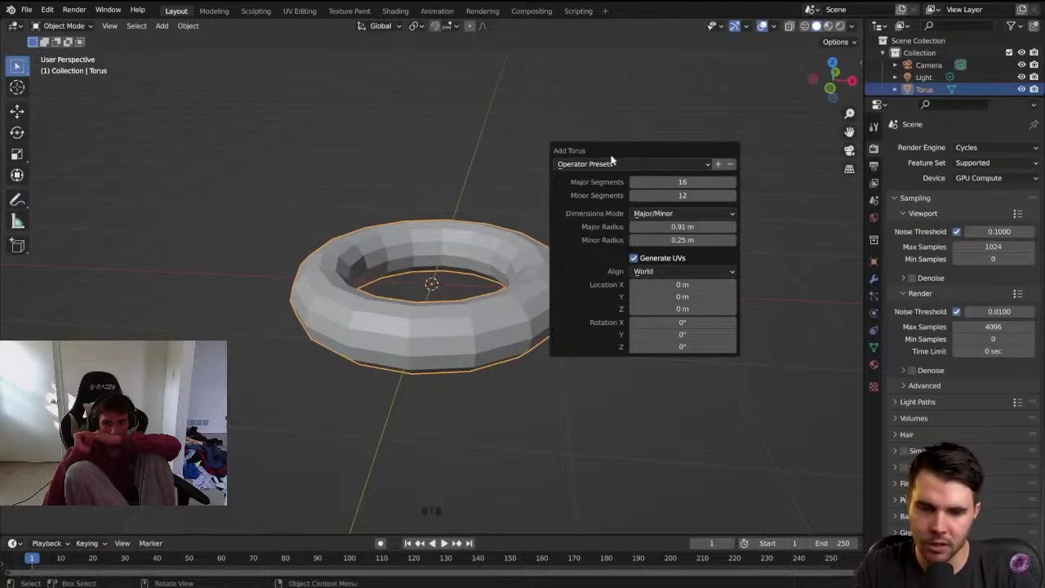
{"action": "key", "text": "x"}
{"action": "left_click", "coordinate": [554, 239]}
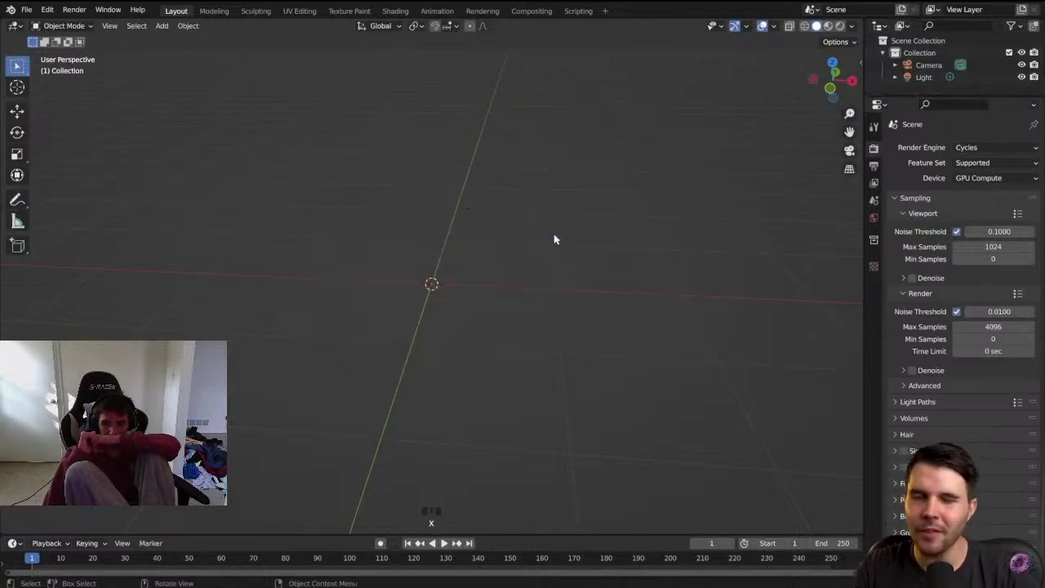
{"action": "key", "text": "shift+a"}
{"action": "left_click", "coordinate": [598, 266]}
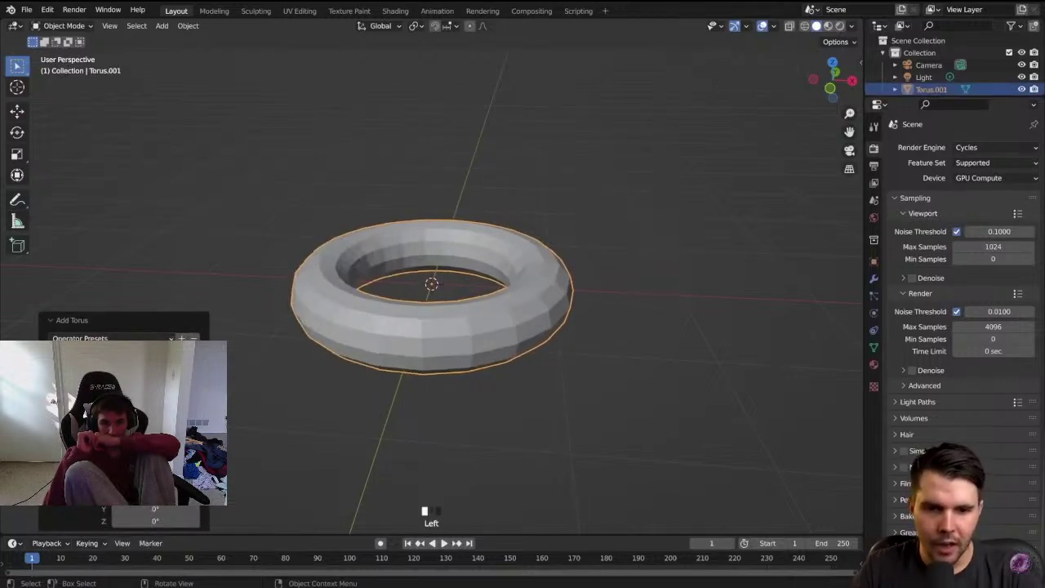
{"action": "mouse_move", "coordinate": [274, 376]}
{"action": "left_mouse_down"}
{"action": "mouse_move", "coordinate": [294, 380]}
{"action": "mouse_move", "coordinate": [264, 401]}
{"action": "mouse_move", "coordinate": [269, 392]}
{"action": "left_mouse_up"}
{"action": "left_click_drag", "start_coordinate": [347, 299], "coordinate": [447, 343]}
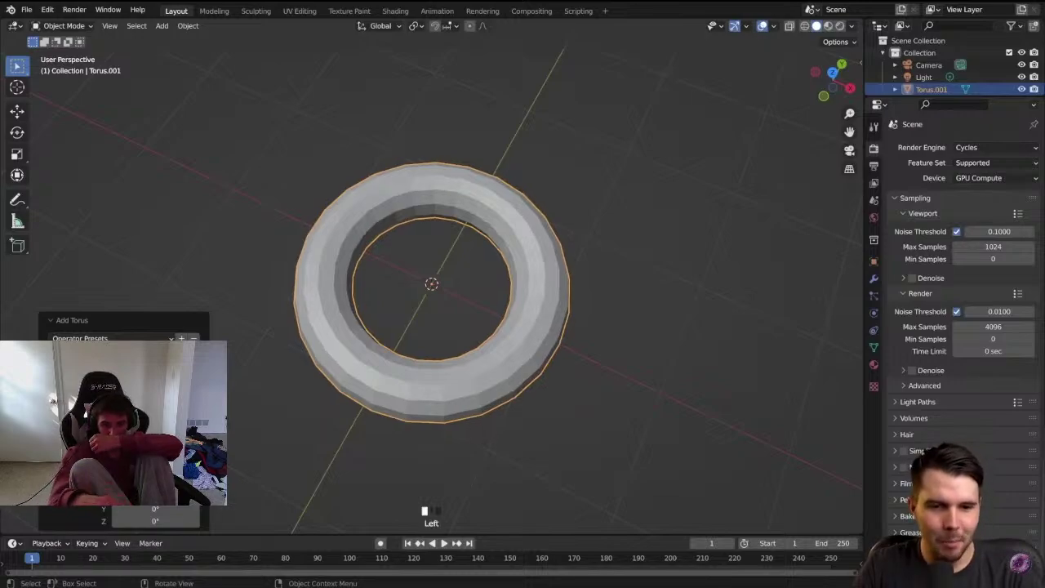
Skip ahead in the tutorial video to Proportional editing, and rewind to the Edit mode chapter at about 12:10.
{"action": "key", "text": "l"}
{"action": "key", "text": "l"}
{"action": "key", "text": "l"}
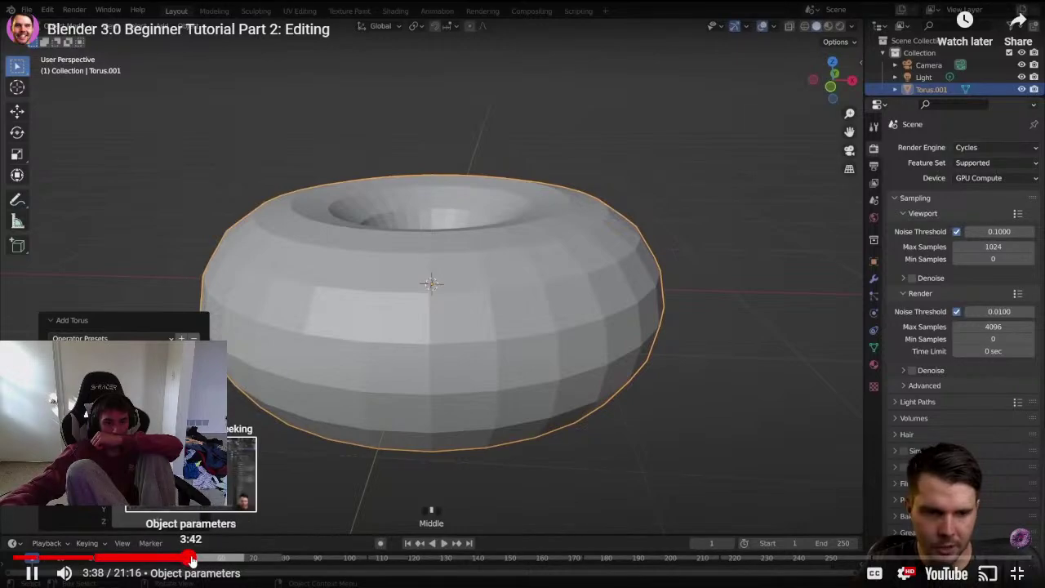
{"action": "left_click_drag", "start_coordinate": [219, 563], "coordinate": [792, 557]}
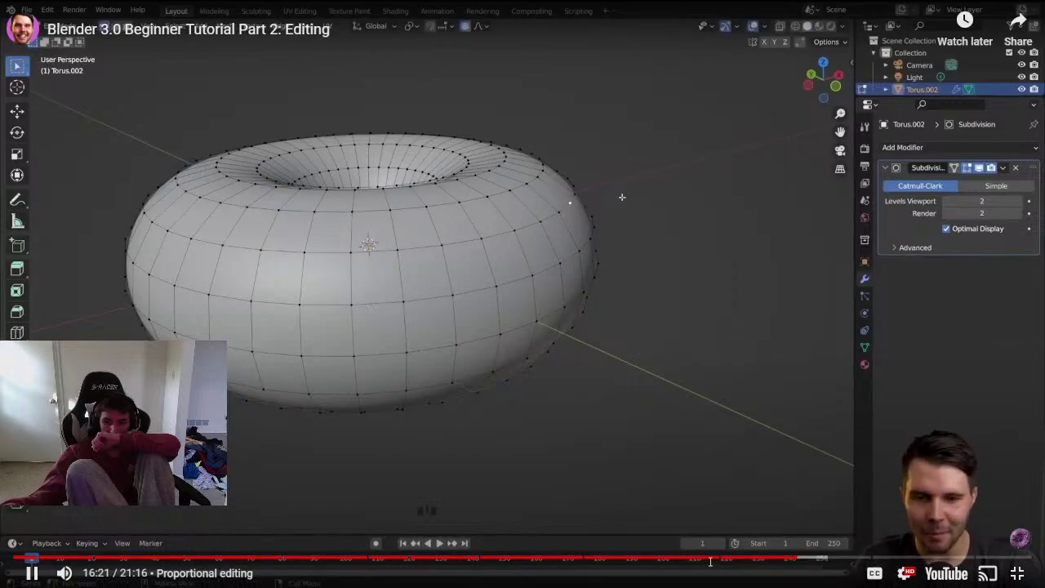
{"action": "left_click", "coordinate": [686, 559]}
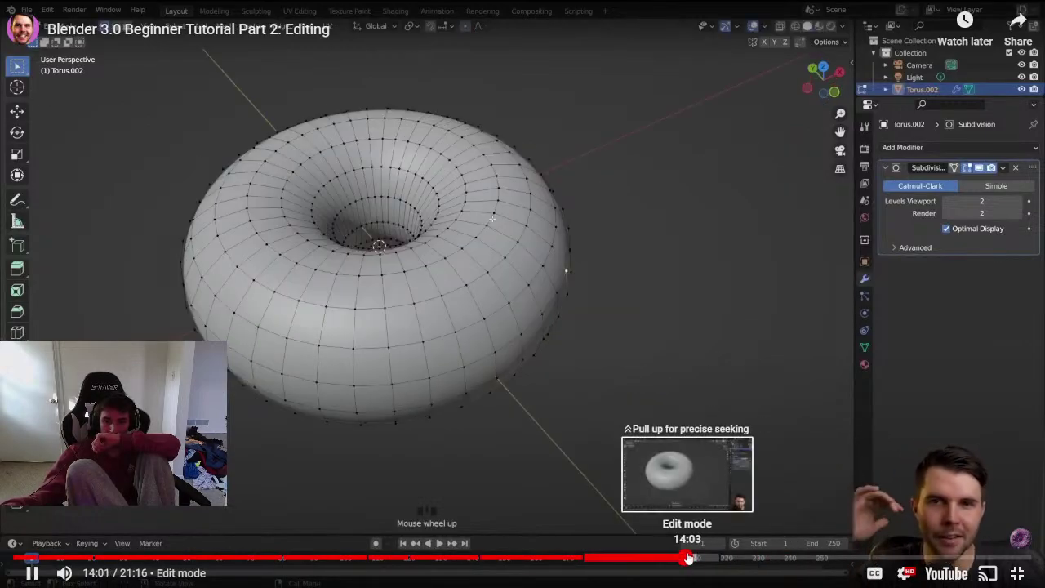
{"action": "left_click_drag", "start_coordinate": [688, 559], "coordinate": [596, 558]}
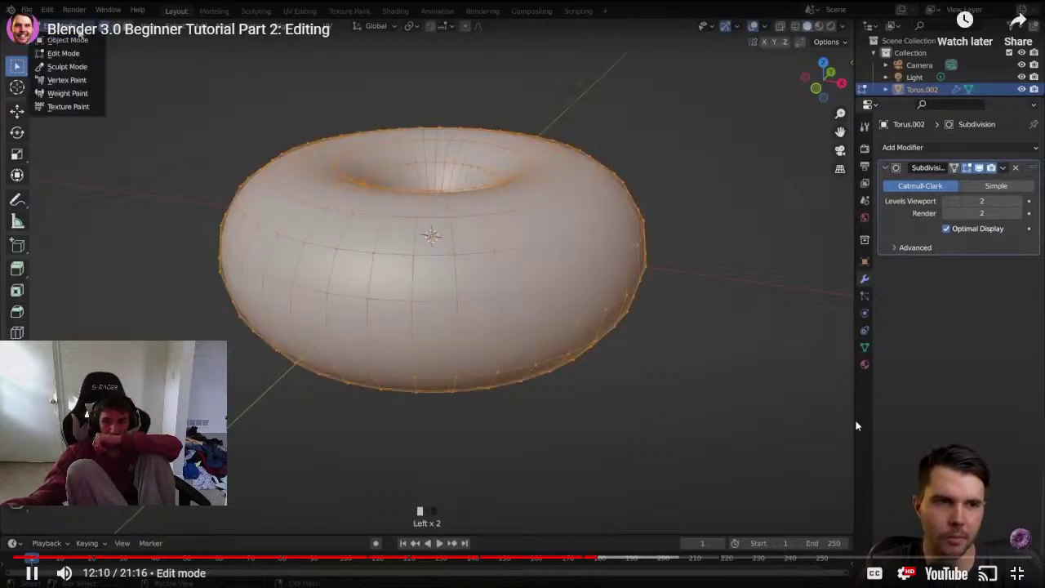
Leave the full-screen video, close the browser to return to Blender, and delete the default cube.
{"action": "left_click", "coordinate": [1017, 574]}
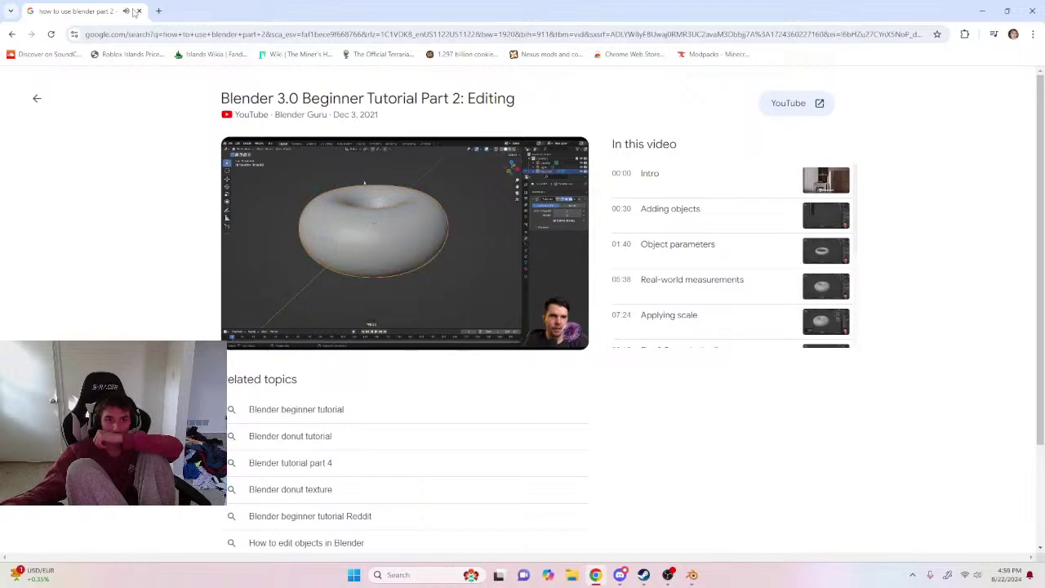
{"action": "left_click", "coordinate": [1007, 11]}
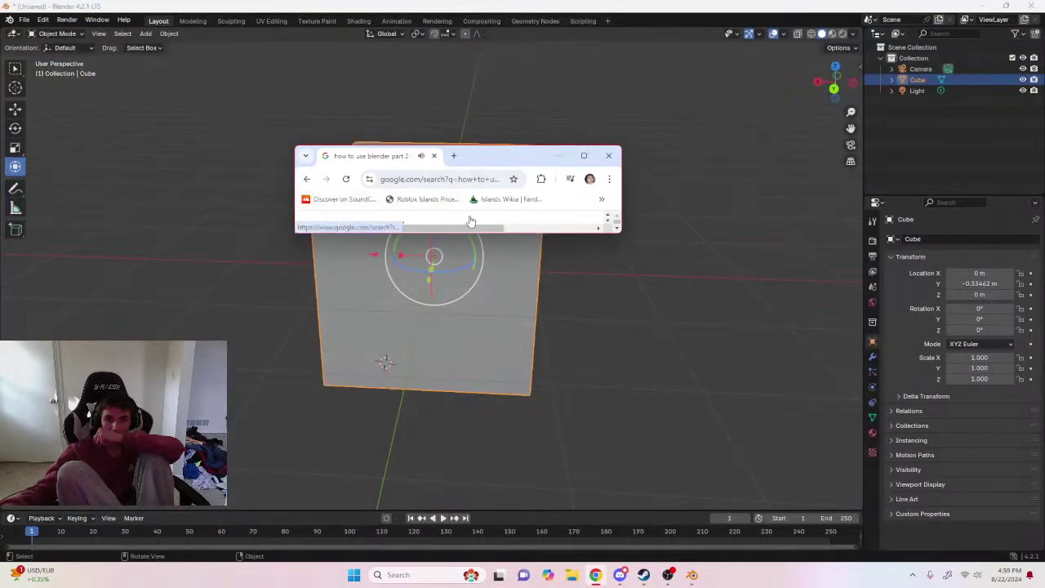
{"action": "left_click", "coordinate": [434, 155]}
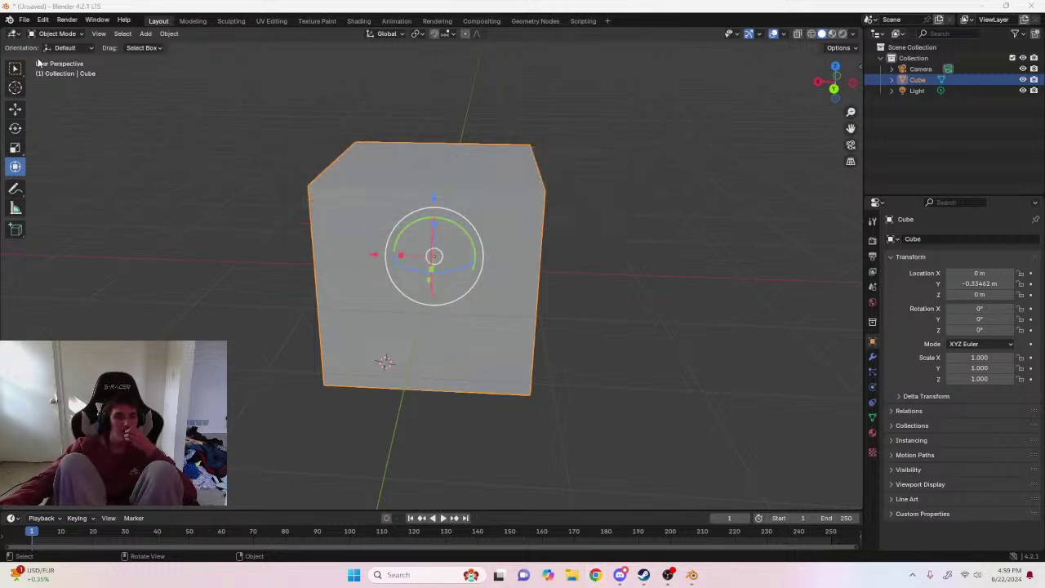
{"action": "right_click", "coordinate": [437, 209]}
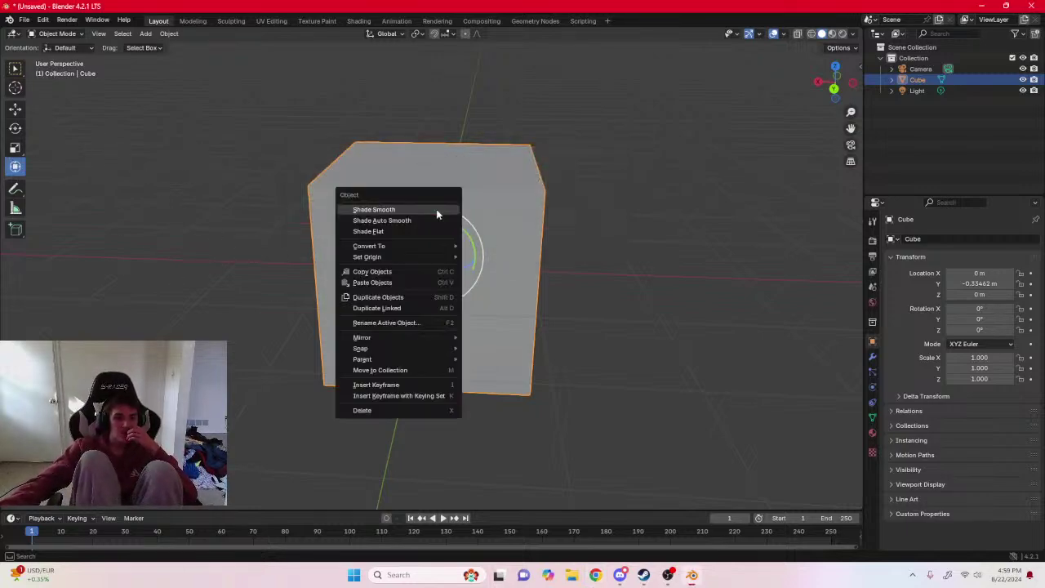
{"action": "left_click", "coordinate": [377, 410]}
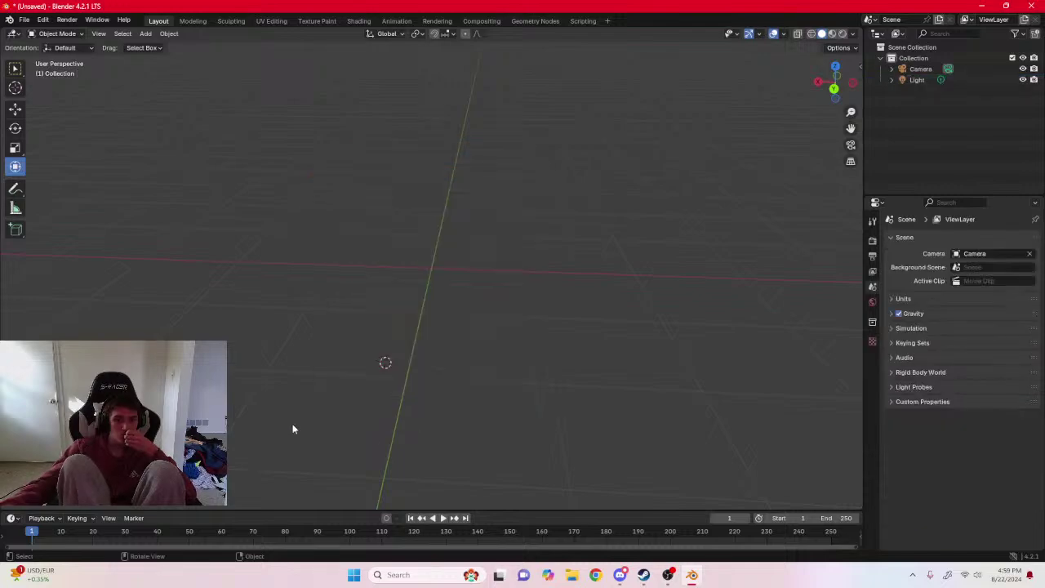
Add a text object to the scene.
{"action": "left_click", "coordinate": [149, 35]}
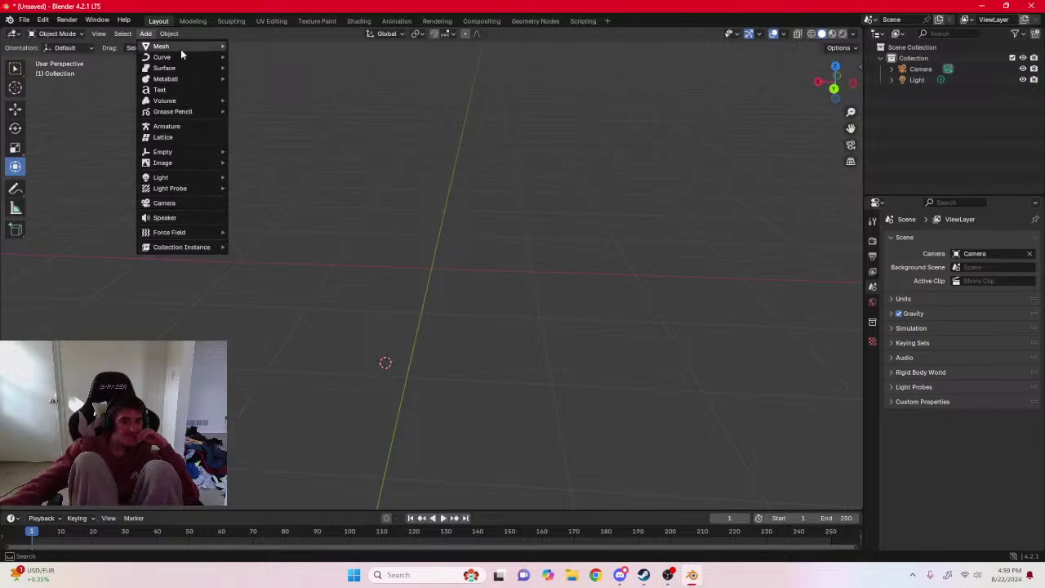
{"action": "mouse_move", "coordinate": [182, 51]}
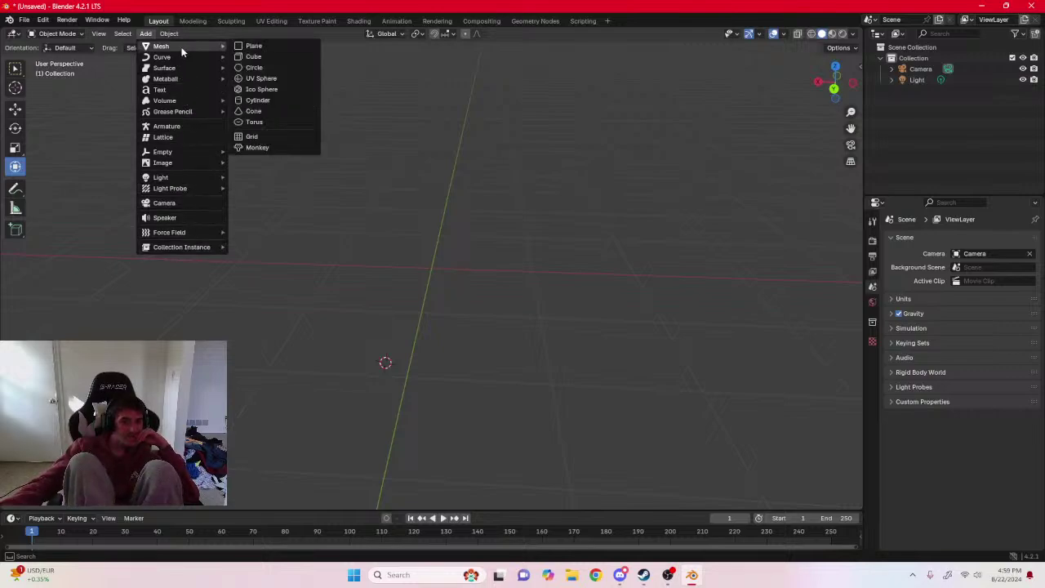
{"action": "left_click", "coordinate": [160, 89]}
{"action": "right_click", "coordinate": [433, 251]}
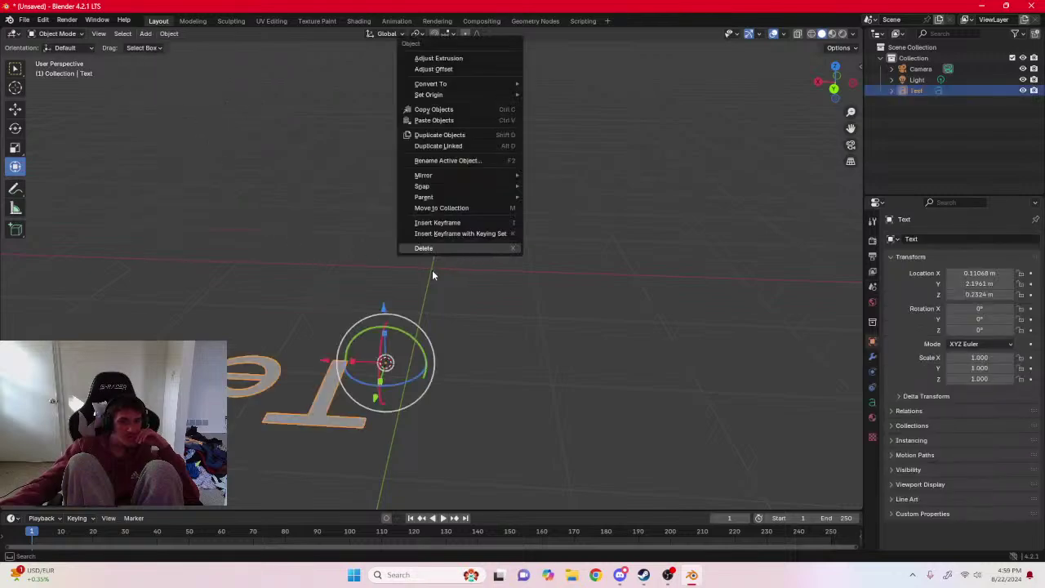
{"action": "left_click", "coordinate": [414, 257]}
{"action": "right_click", "coordinate": [261, 389]}
{"action": "left_click", "coordinate": [329, 404]}
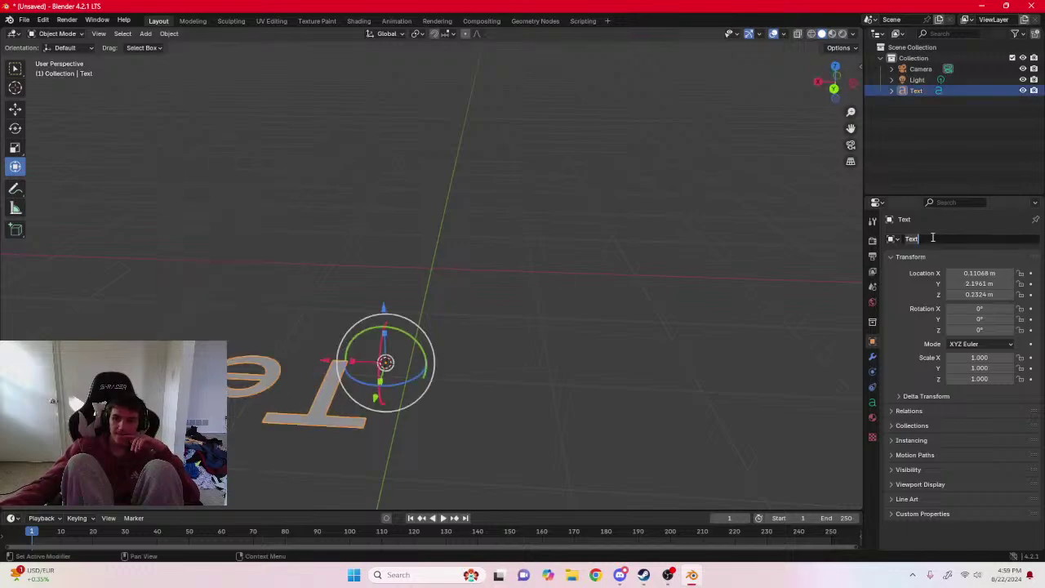
Rename the text object to "x".
{"action": "key", "text": "BackSpace"}
{"action": "type", "text": "a"}
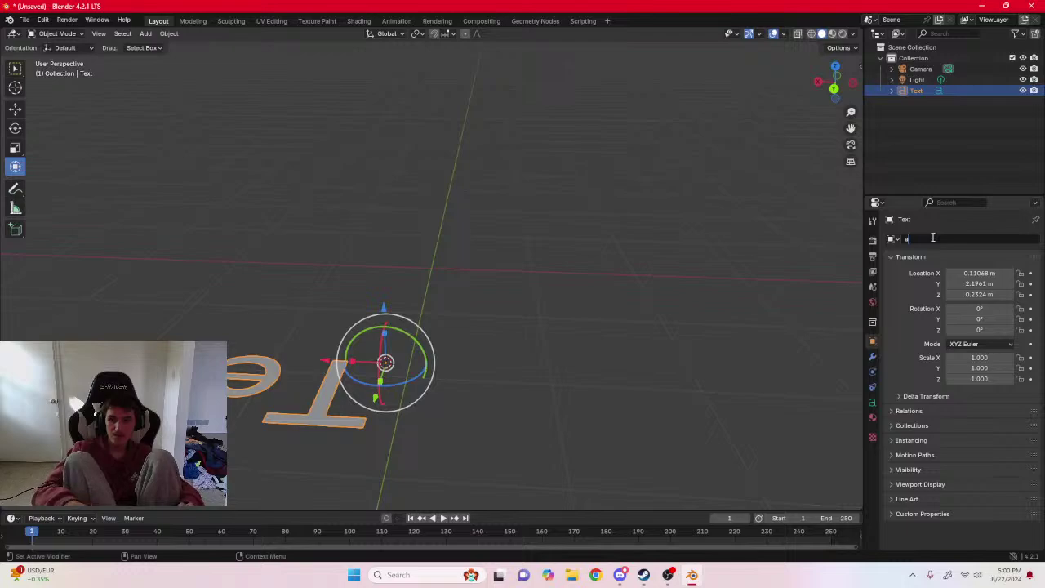
{"action": "key", "text": "BackSpace"}
{"action": "type", "text": "x"}
{"action": "key", "text": "Return"}
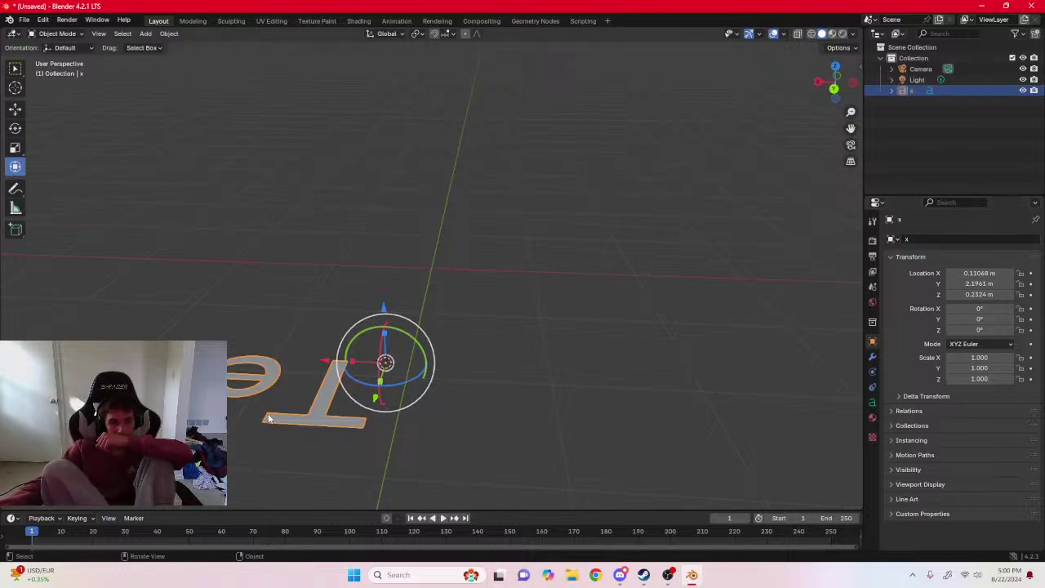
Delete the text object from the scene.
{"action": "right_click", "coordinate": [232, 214]}
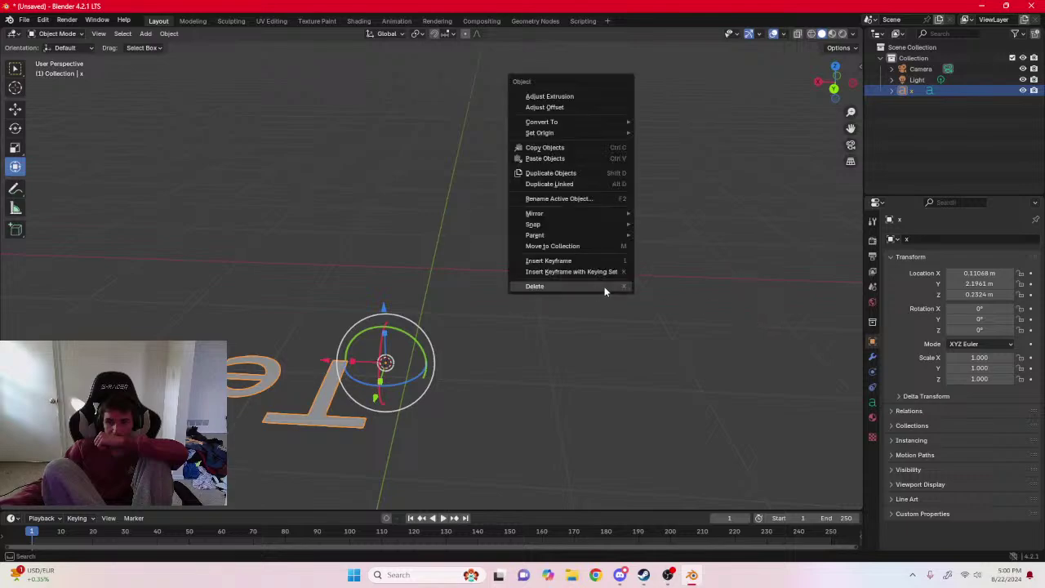
{"action": "right_click", "coordinate": [326, 389]}
{"action": "left_click", "coordinate": [321, 415]}
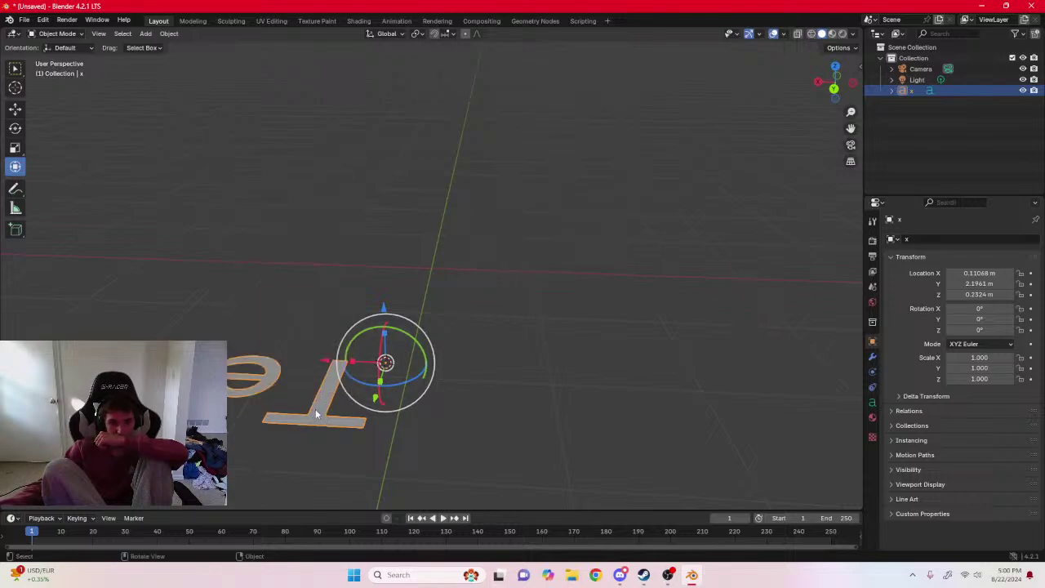
{"action": "left_click", "coordinate": [43, 20]}
{"action": "right_click", "coordinate": [324, 381]}
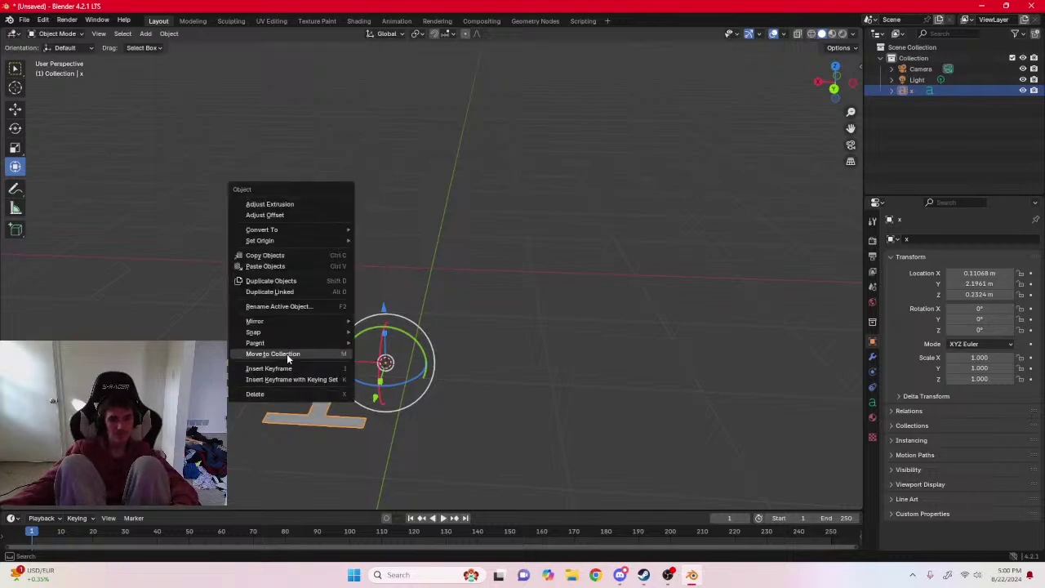
{"action": "left_click", "coordinate": [278, 397]}
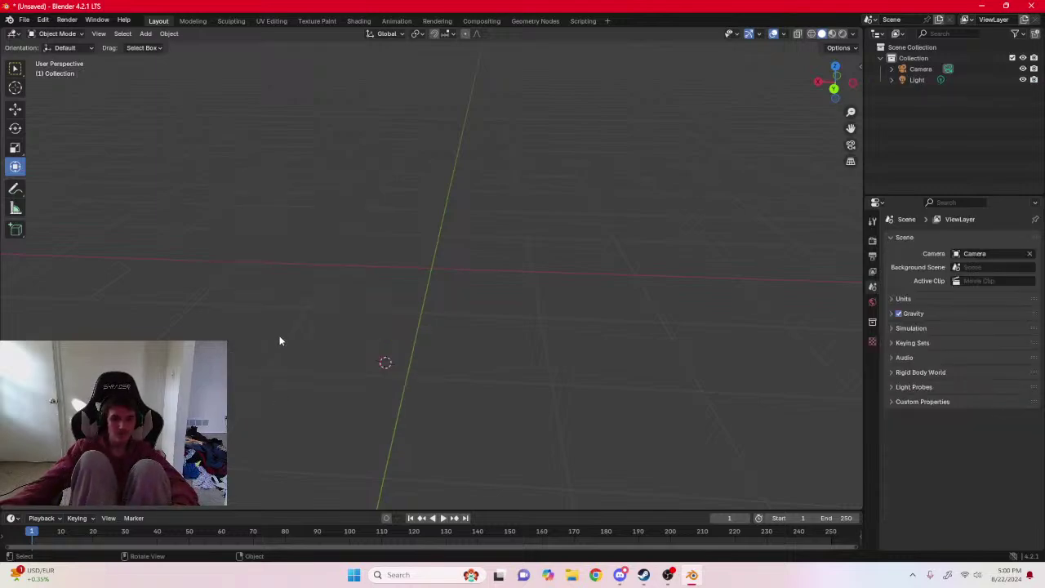
Add a mesh plane at the 3D cursor.
{"action": "left_click", "coordinate": [145, 34]}
{"action": "mouse_move", "coordinate": [173, 117]}
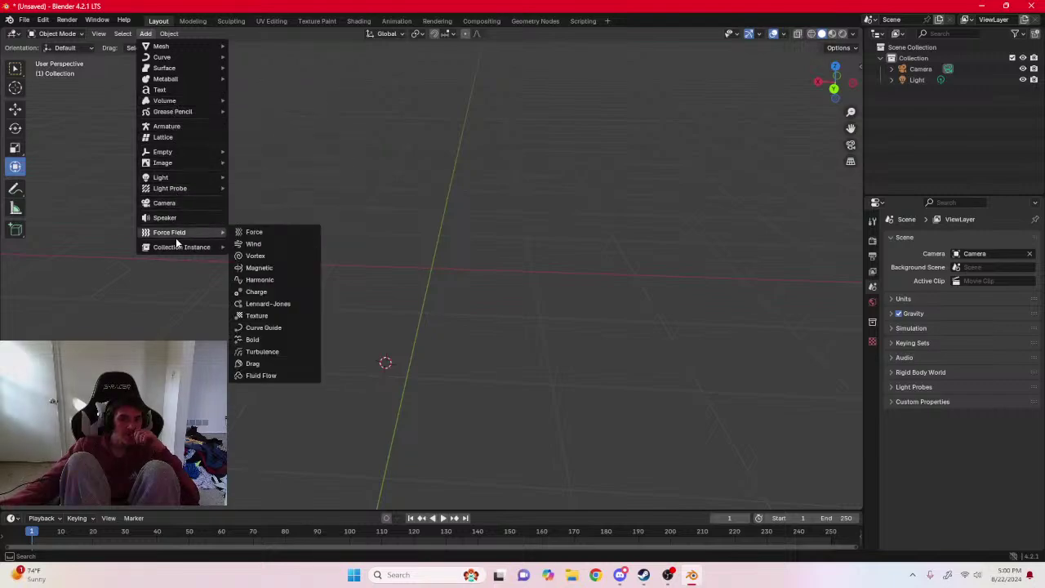
{"action": "mouse_move", "coordinate": [174, 247]}
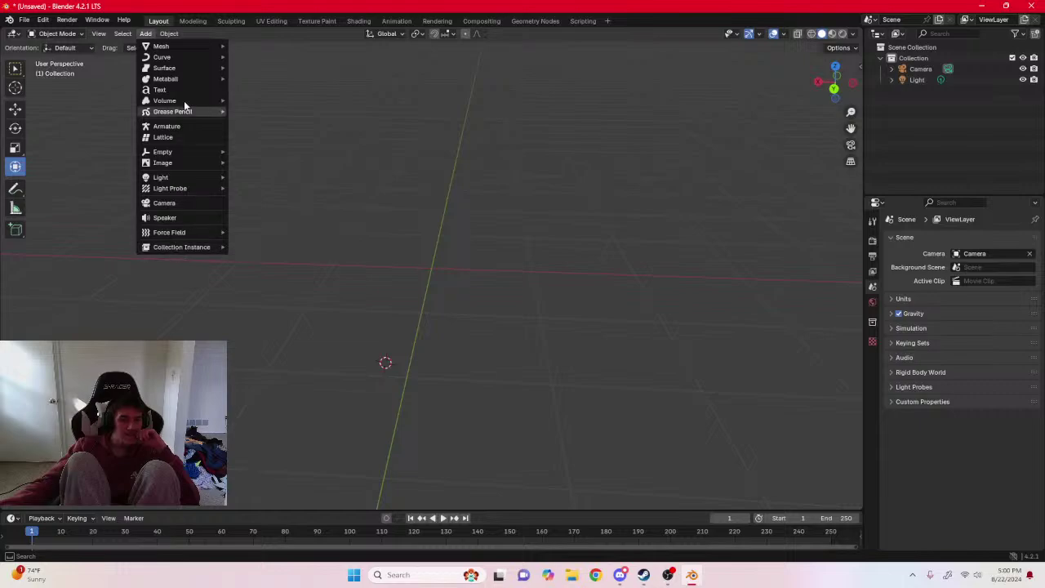
{"action": "mouse_move", "coordinate": [185, 84]}
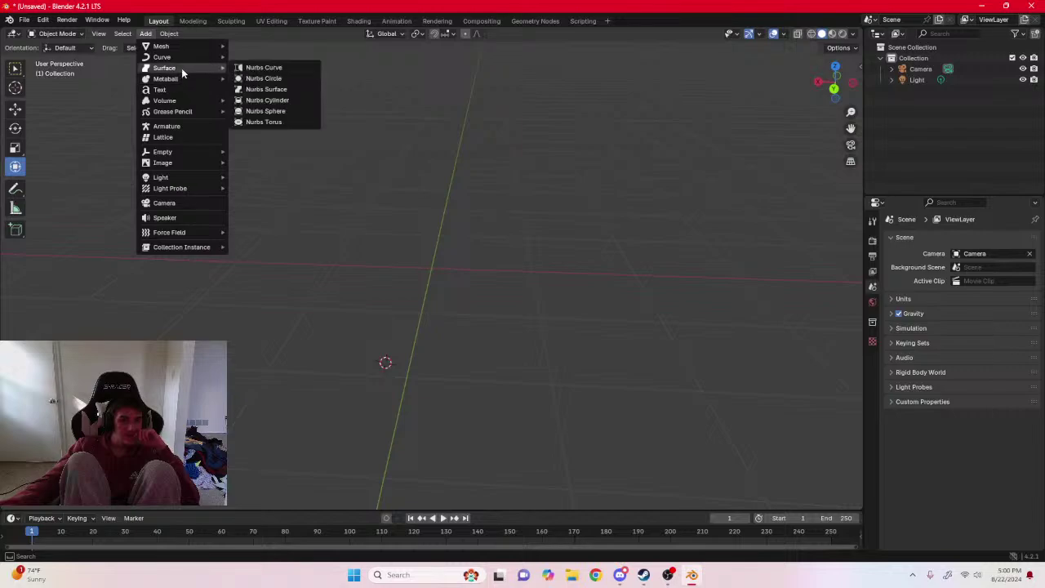
{"action": "mouse_move", "coordinate": [182, 56]}
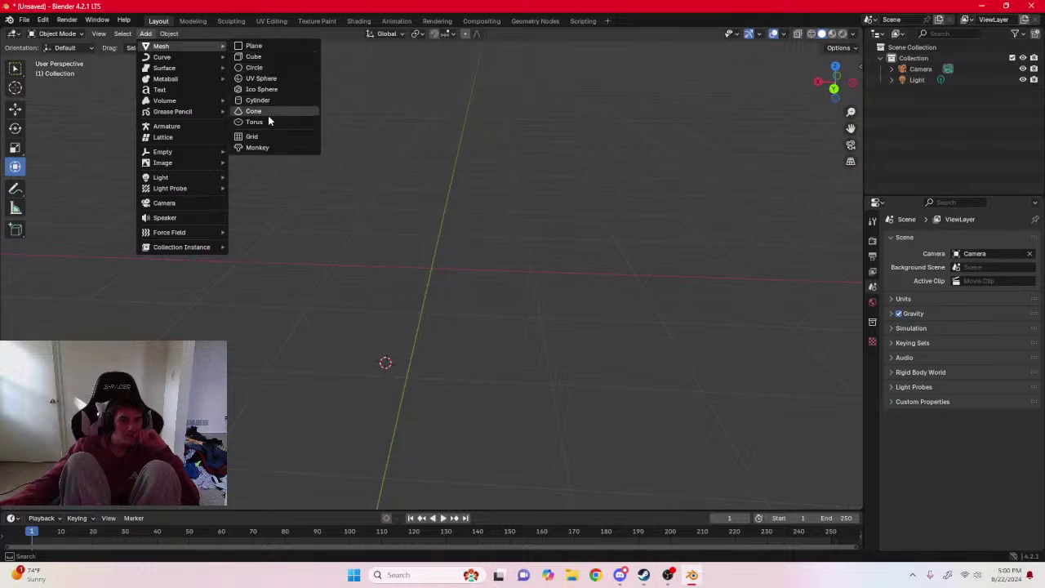
{"action": "left_click", "coordinate": [274, 49]}
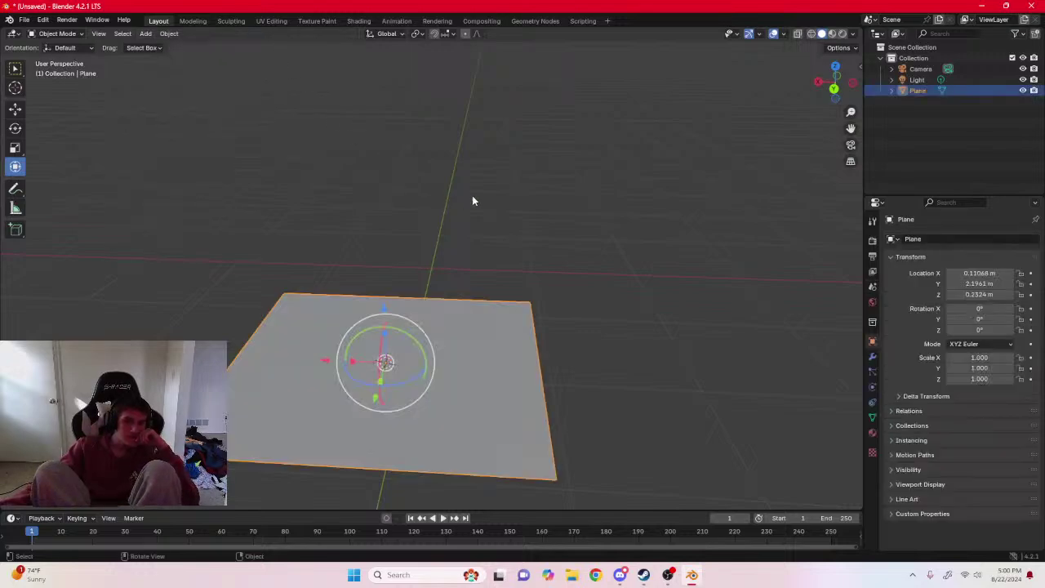
Scale the plane up uniformly to about 1.785 on all axes.
{"action": "right_click", "coordinate": [441, 214]}
{"action": "left_click", "coordinate": [570, 290]}
{"action": "right_click", "coordinate": [570, 289]}
{"action": "left_click", "coordinate": [529, 335]}
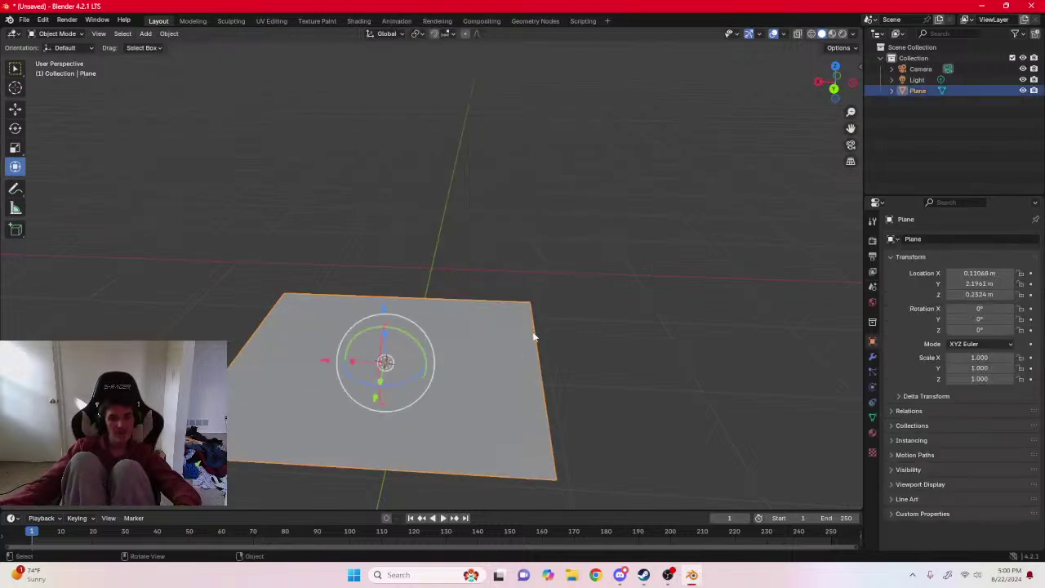
{"action": "left_click_drag", "start_coordinate": [537, 314], "coordinate": [452, 285]}
{"action": "key", "text": "s"}
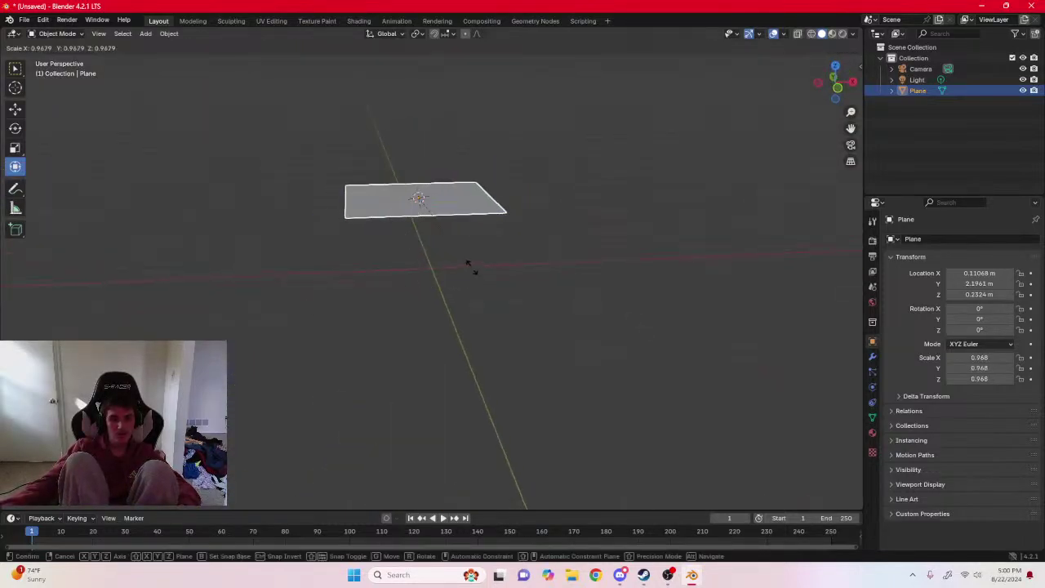
{"action": "left_click", "coordinate": [543, 295]}
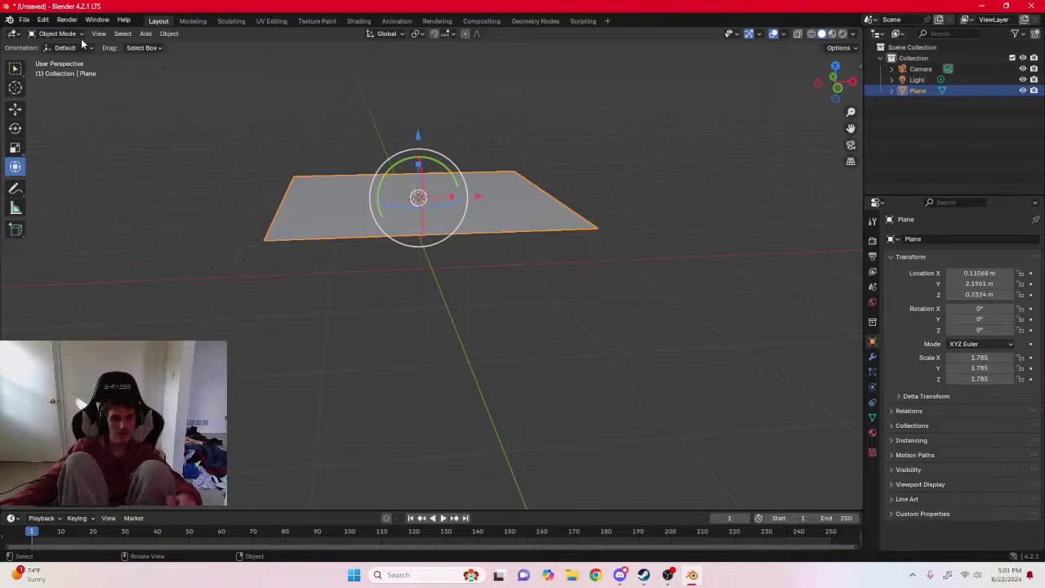
{"action": "left_click", "coordinate": [43, 19]}
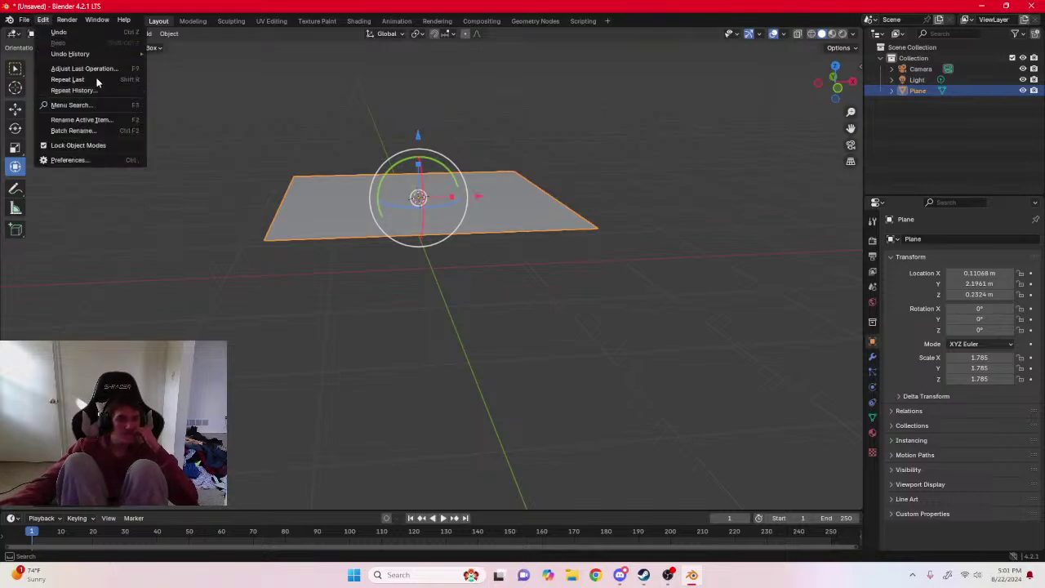
{"action": "left_click", "coordinate": [51, 22]}
{"action": "left_click", "coordinate": [165, 265]}
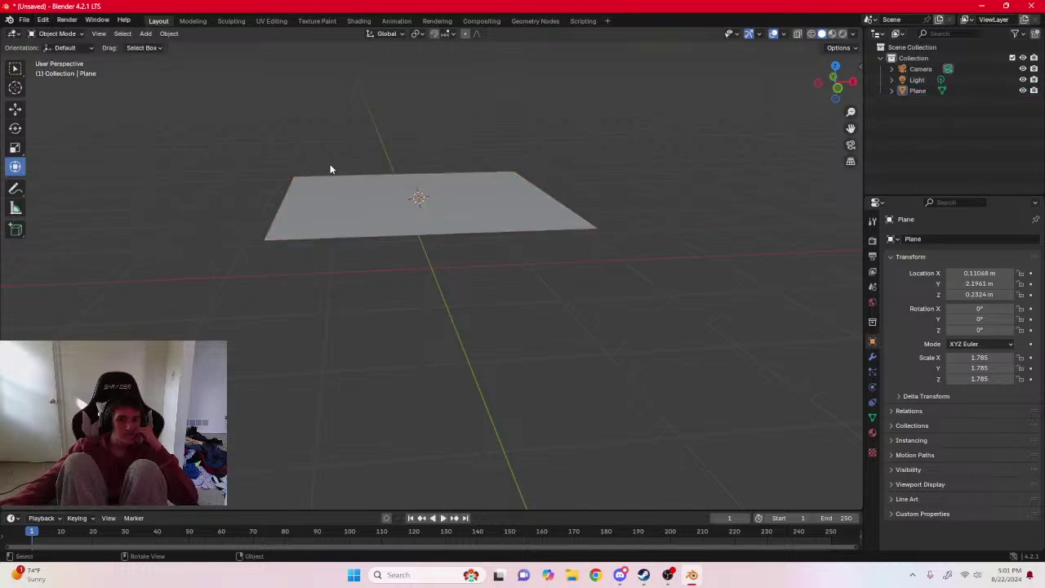
{"action": "left_click", "coordinate": [352, 193]}
{"action": "left_click", "coordinate": [42, 23]}
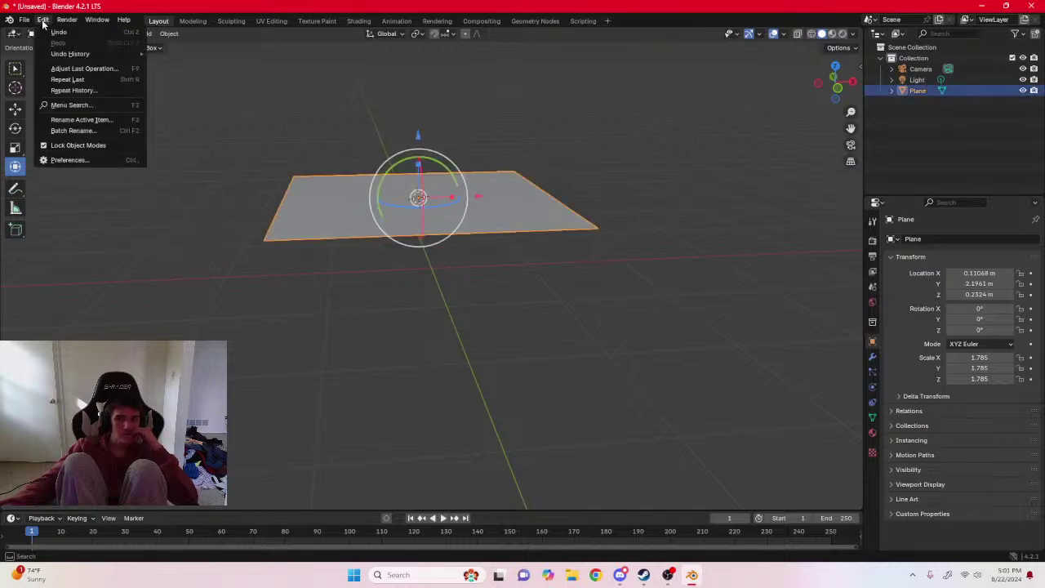
{"action": "left_click", "coordinate": [38, 22]}
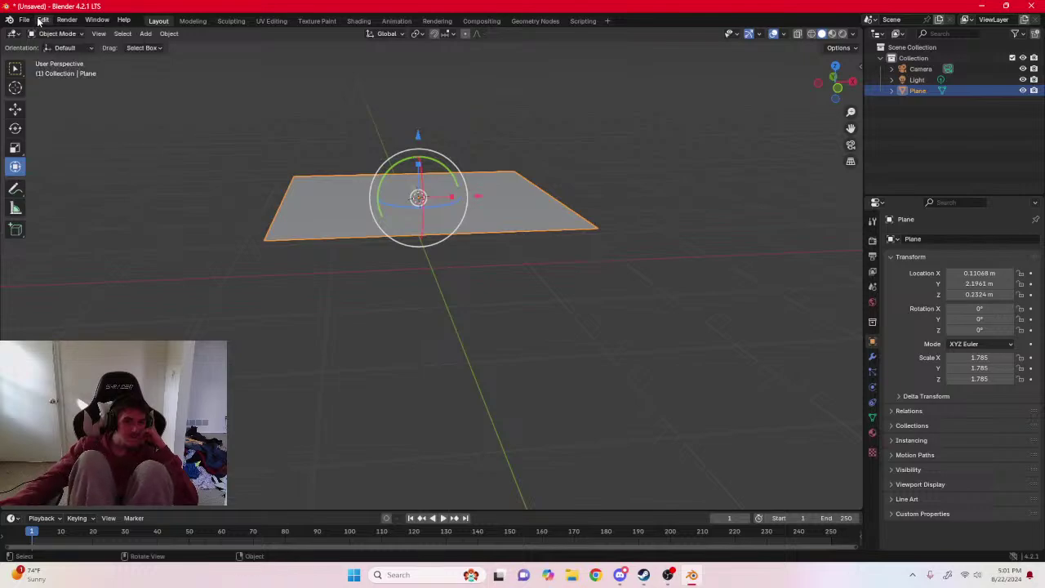
{"action": "left_click", "coordinate": [42, 22]}
{"action": "left_click", "coordinate": [43, 22]}
Switch the plane to Edit Mode and clear its vertex selection.
{"action": "left_click", "coordinate": [57, 37]}
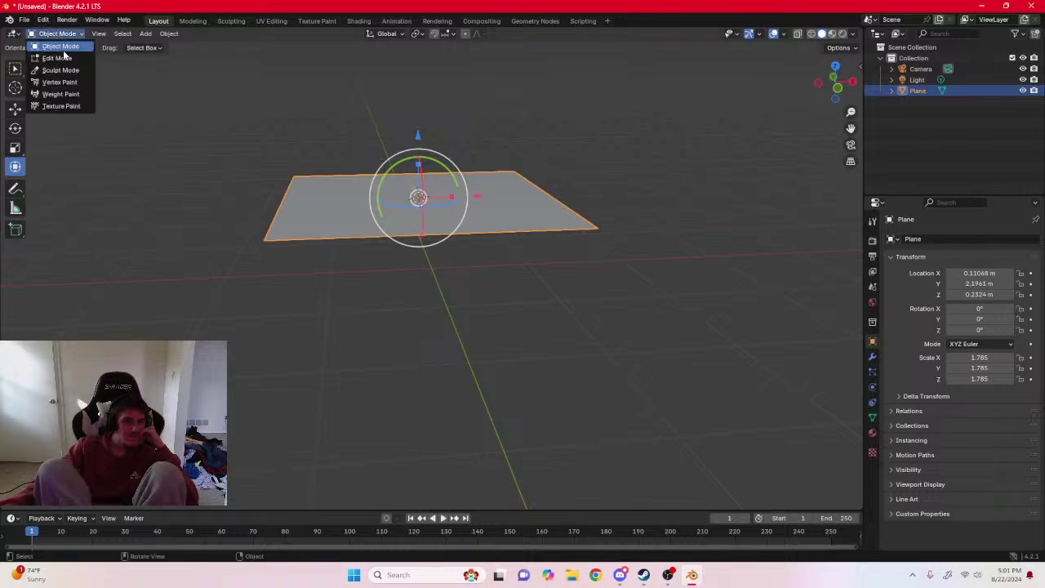
{"action": "left_click", "coordinate": [65, 59]}
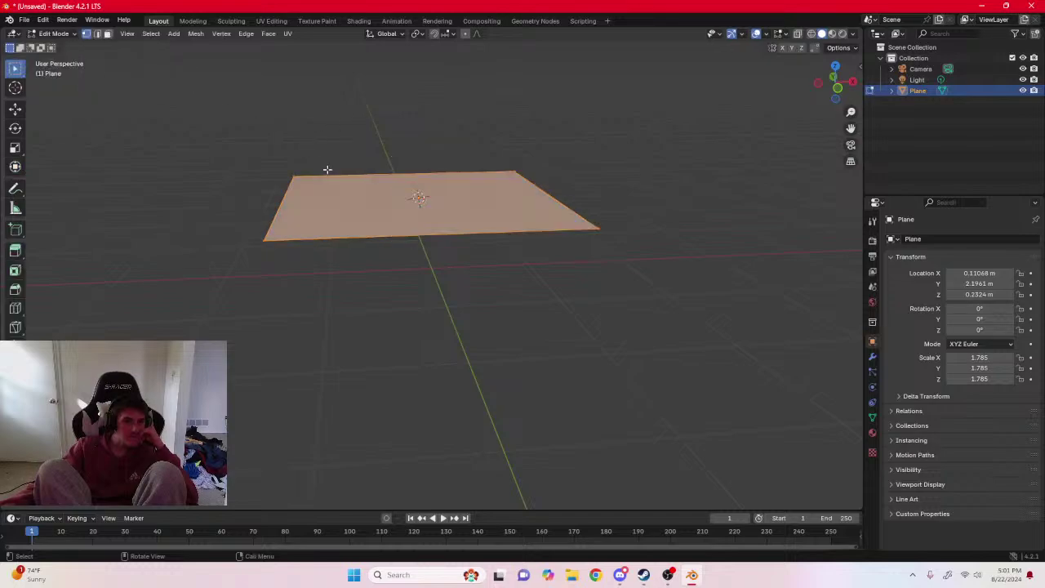
{"action": "left_click", "coordinate": [502, 174]}
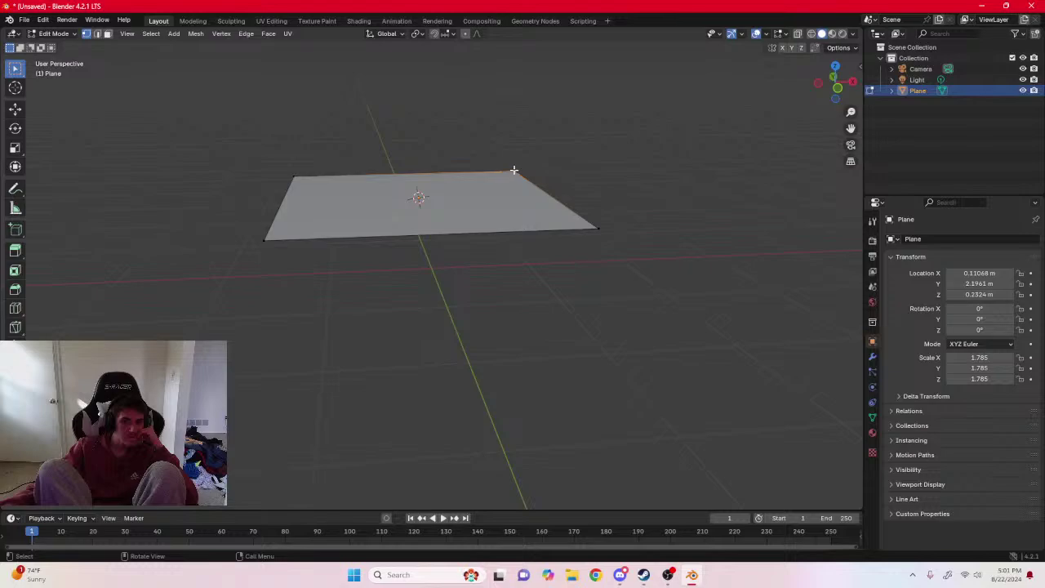
{"action": "key", "text": "alt+a"}
{"action": "left_click_drag", "start_coordinate": [526, 138], "coordinate": [437, 180]}
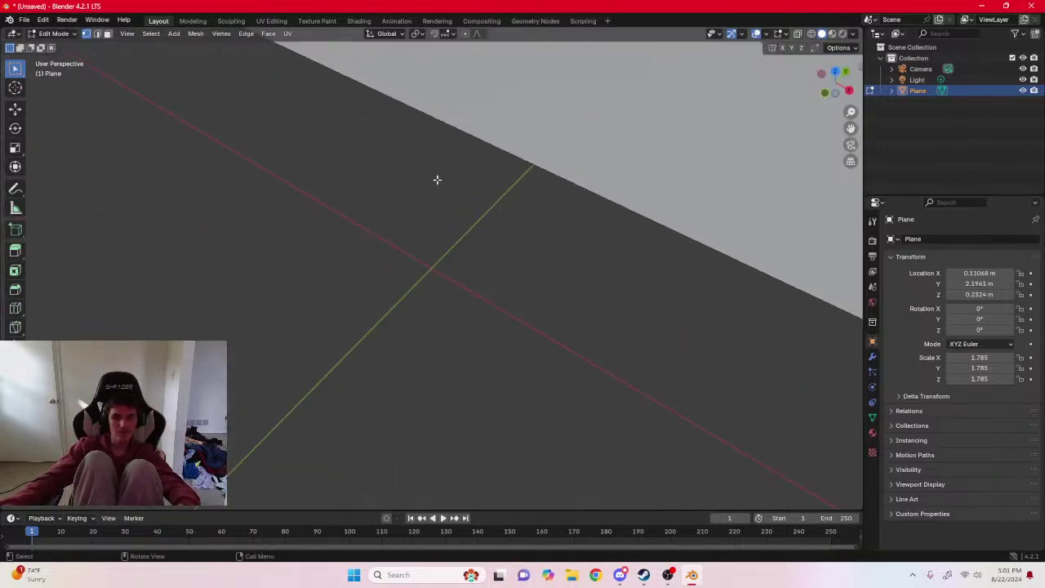
{"action": "scroll", "coordinate": [437, 180], "scroll_direction": "down", "scroll_amount": 5}
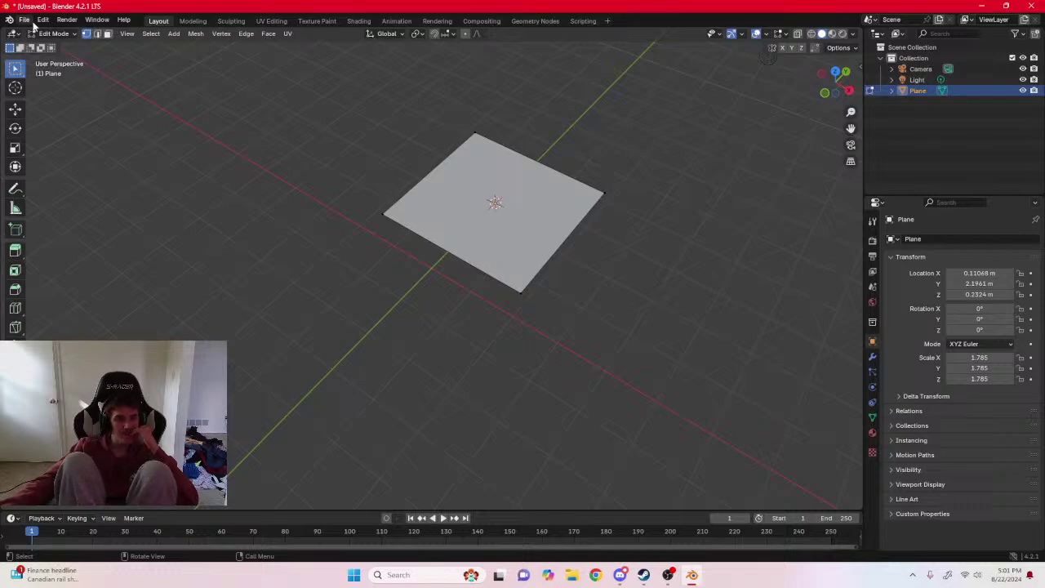
Switch the plane from Edit Mode back to Object Mode.
{"action": "left_click", "coordinate": [59, 37]}
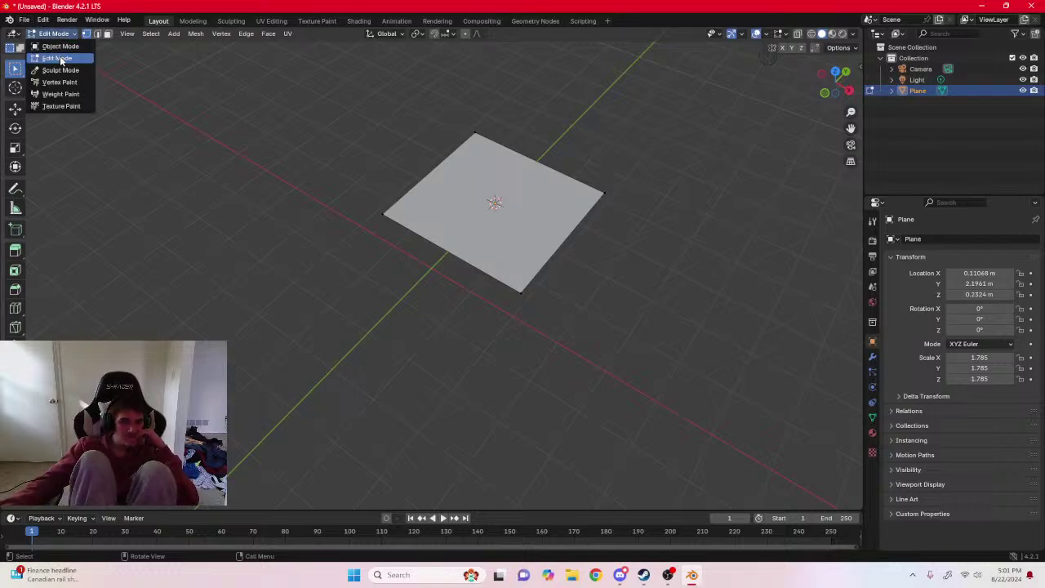
{"action": "left_click", "coordinate": [66, 55]}
{"action": "right_click", "coordinate": [498, 215]}
{"action": "left_click", "coordinate": [537, 208]}
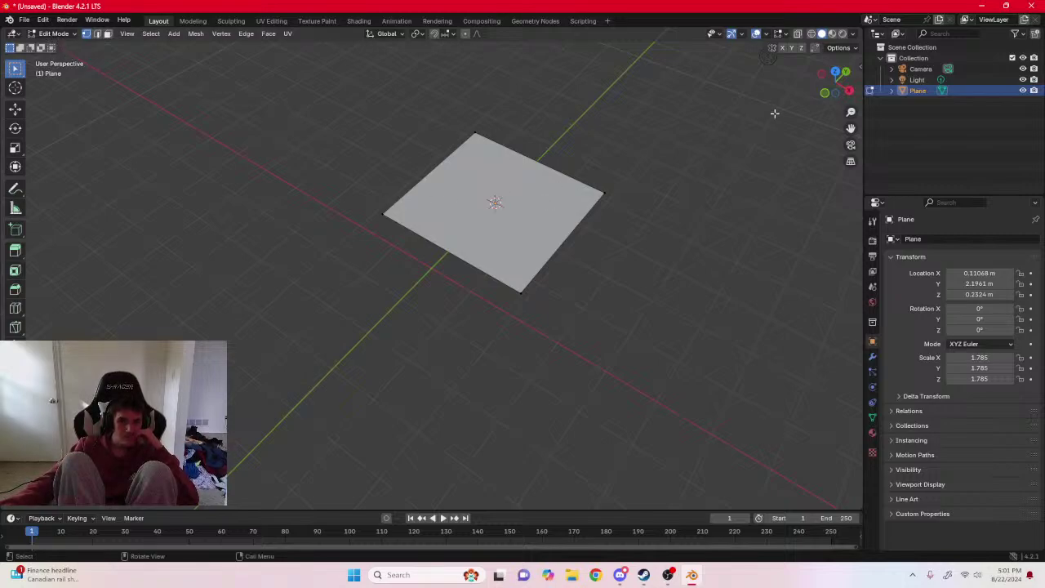
{"action": "left_click", "coordinate": [53, 33]}
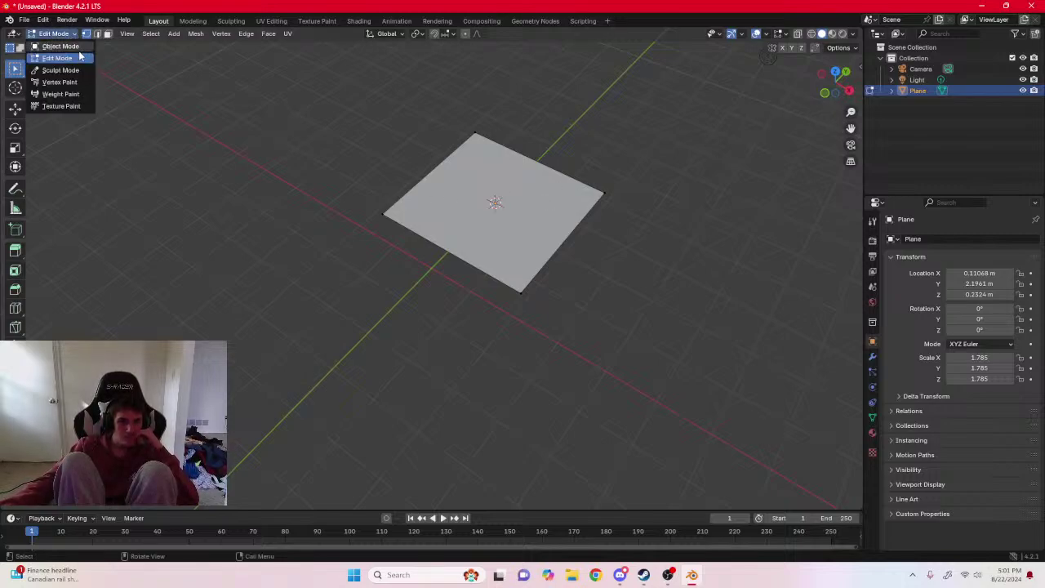
{"action": "left_click", "coordinate": [51, 46]}
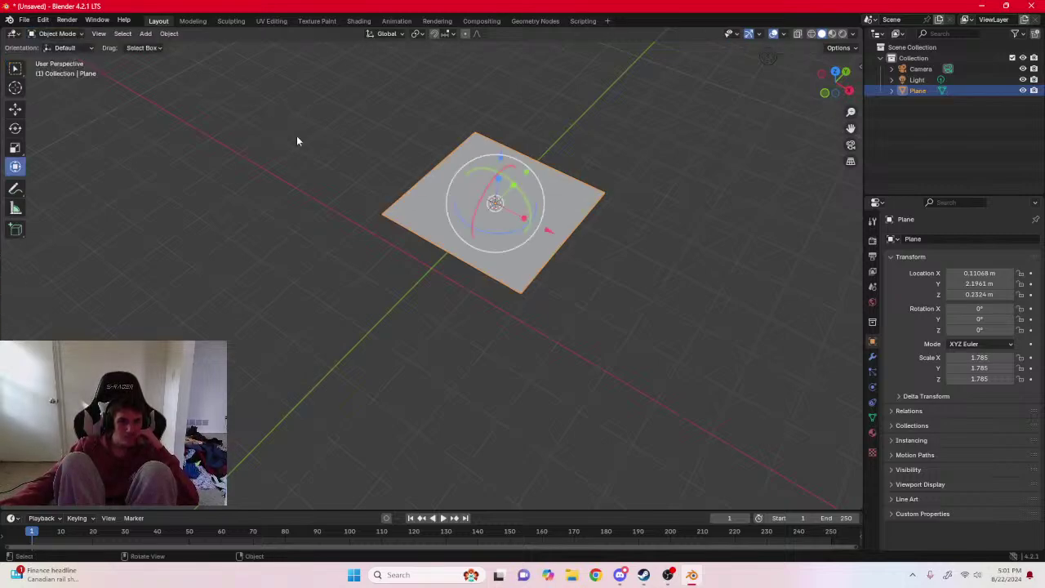
Switch the plane to Sculpt Mode and try a Draw brush stroke near its corner.
{"action": "left_click", "coordinate": [60, 34]}
{"action": "left_click", "coordinate": [62, 70]}
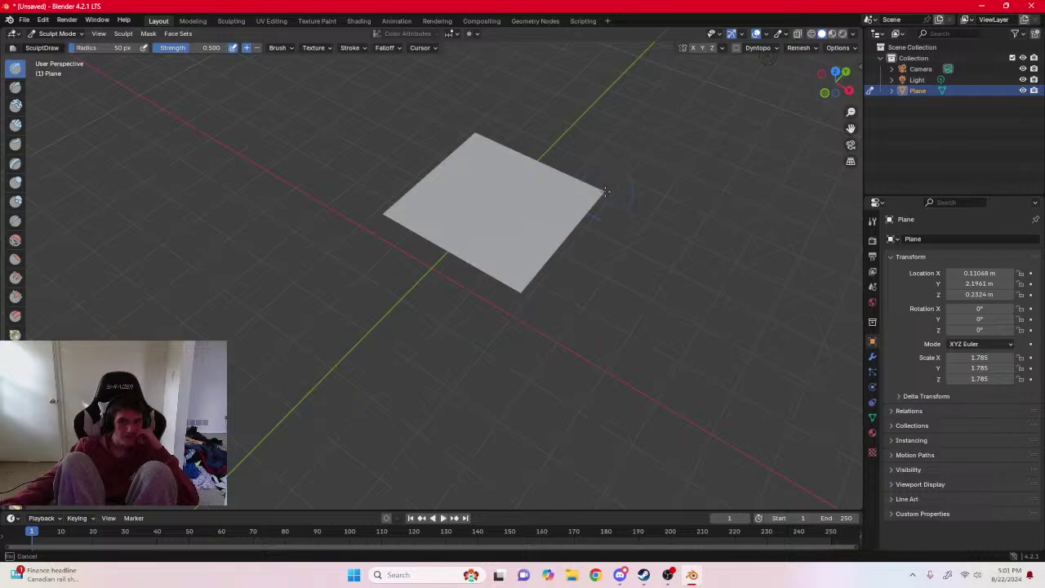
{"action": "left_click_drag", "start_coordinate": [626, 188], "coordinate": [496, 239]}
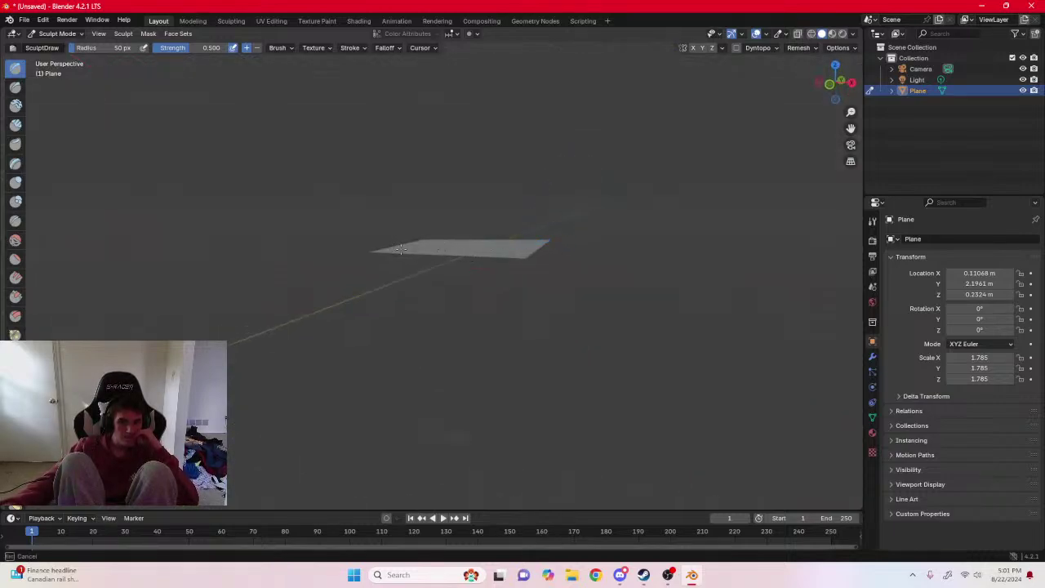
Return the plane to Edit Mode and try to subdivide at its far corner vertex.
{"action": "left_click", "coordinate": [41, 33]}
{"action": "left_click", "coordinate": [69, 59]}
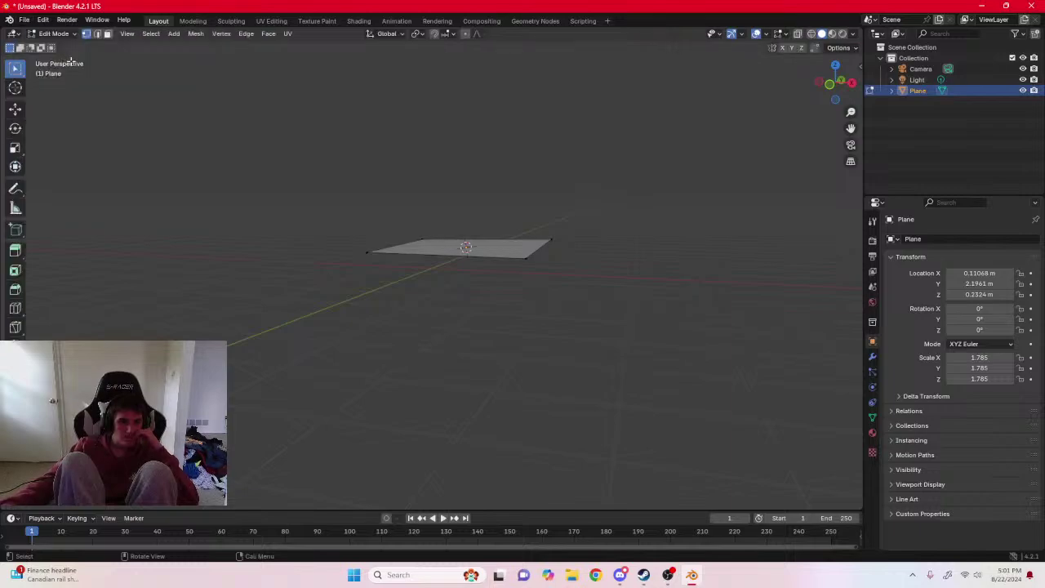
{"action": "left_click", "coordinate": [551, 240]}
{"action": "right_click", "coordinate": [551, 241]}
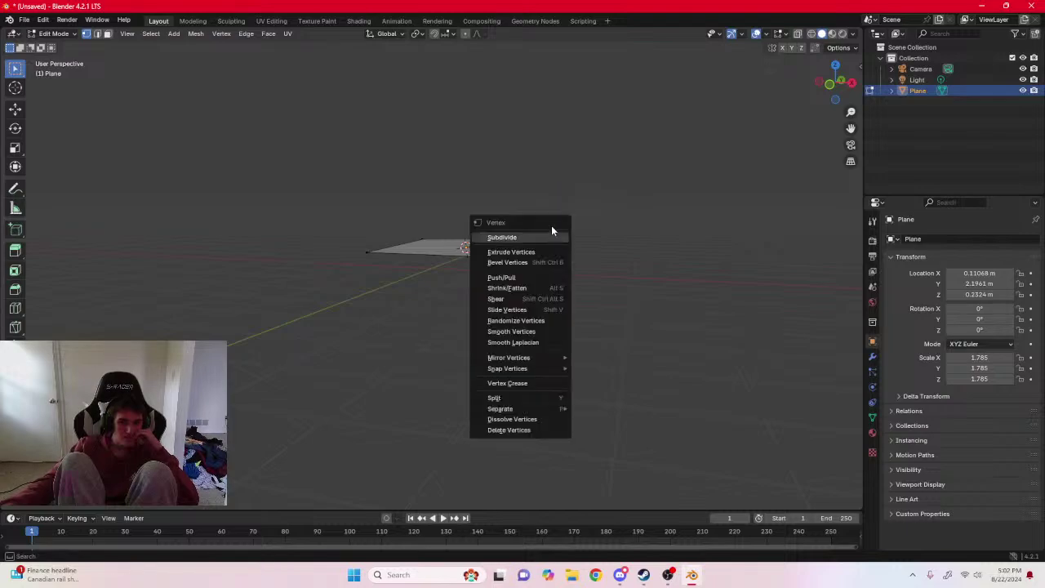
{"action": "left_click", "coordinate": [524, 235]}
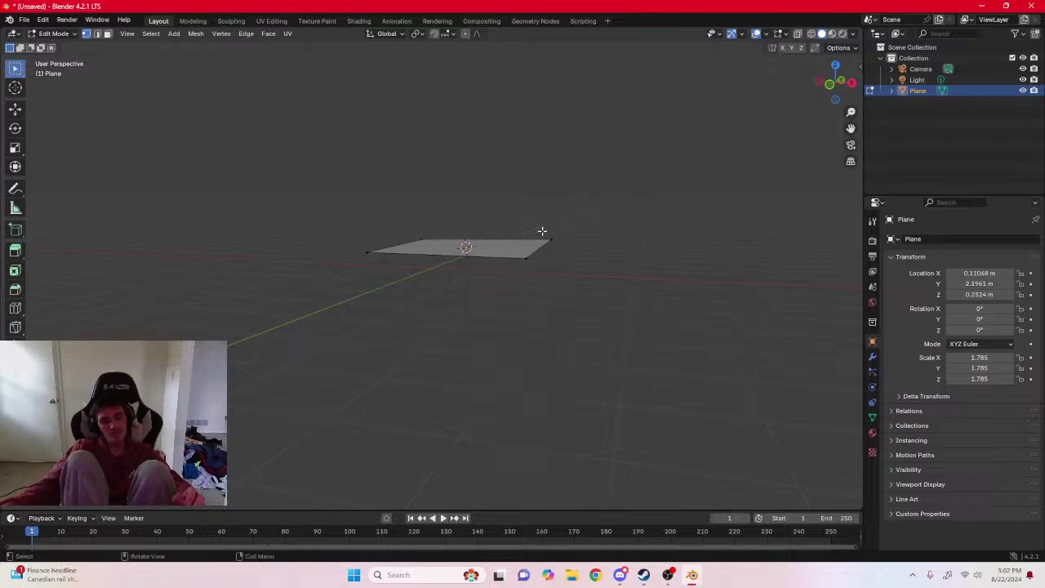
{"action": "scroll", "coordinate": [528, 208], "scroll_direction": "up", "scroll_amount": 5}
{"action": "right_click", "coordinate": [528, 207]}
{"action": "left_click_drag", "start_coordinate": [574, 155], "coordinate": [731, 211]}
{"action": "left_click", "coordinate": [784, 235]}
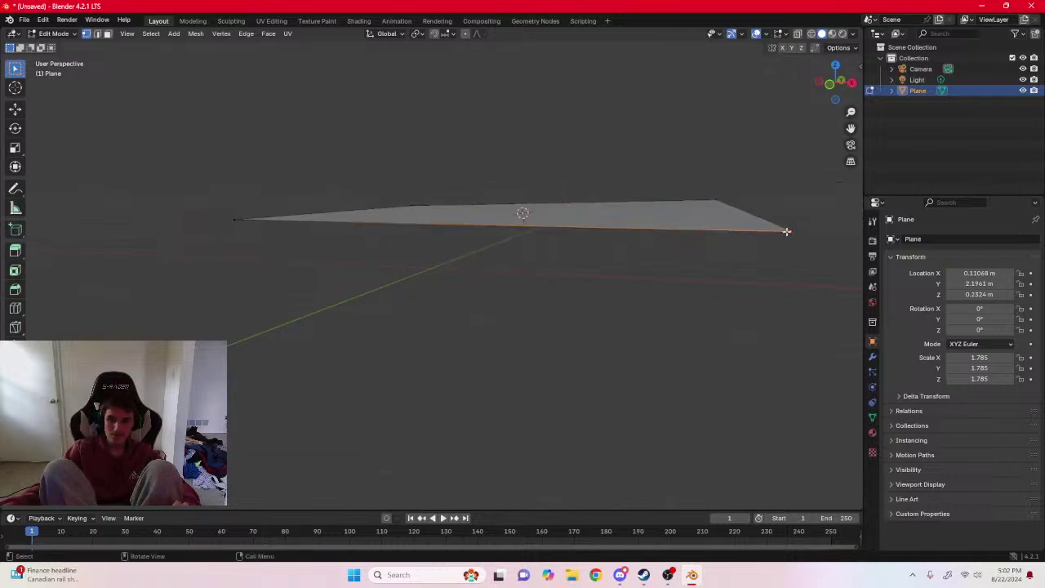
{"action": "right_click", "coordinate": [791, 237]}
{"action": "left_click", "coordinate": [749, 217]}
{"action": "left_click", "coordinate": [788, 229]}
{"action": "left_click", "coordinate": [731, 226]}
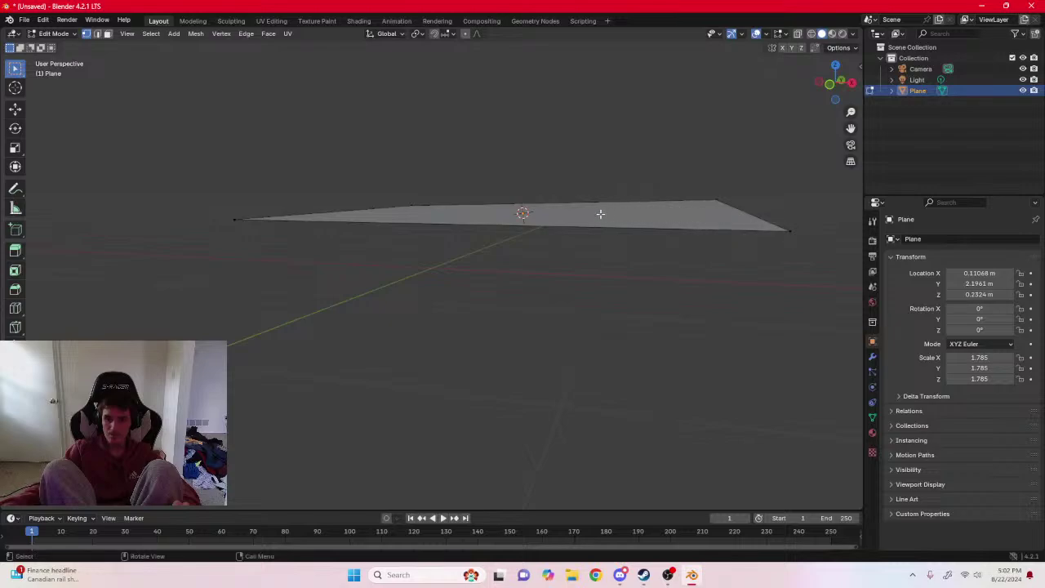
Delete the plane's near-side corner vertex on the positive X side.
{"action": "left_click", "coordinate": [791, 230]}
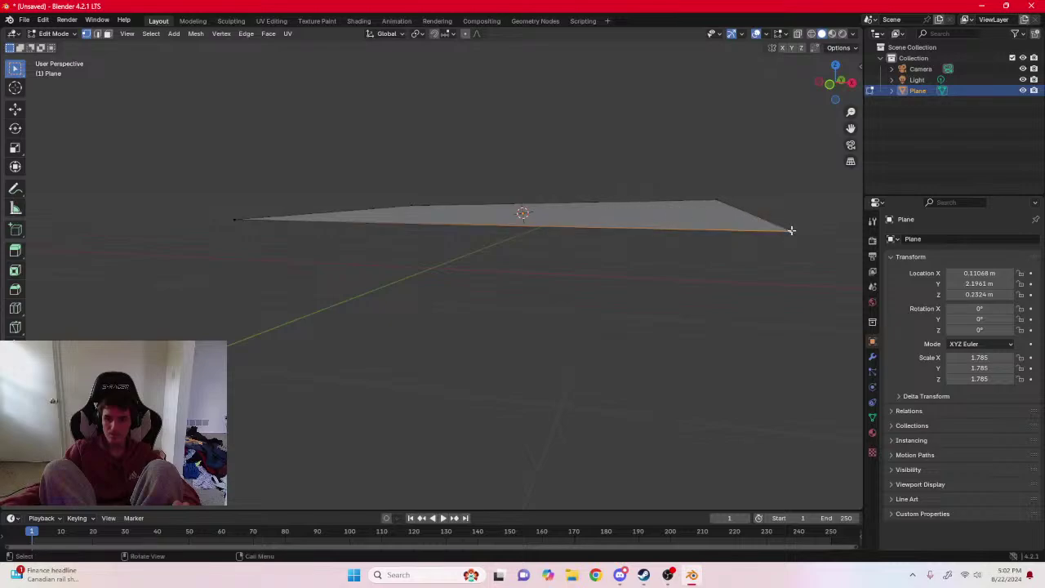
{"action": "left_click", "coordinate": [791, 231]}
{"action": "left_click_drag", "start_coordinate": [794, 276], "coordinate": [795, 277]}
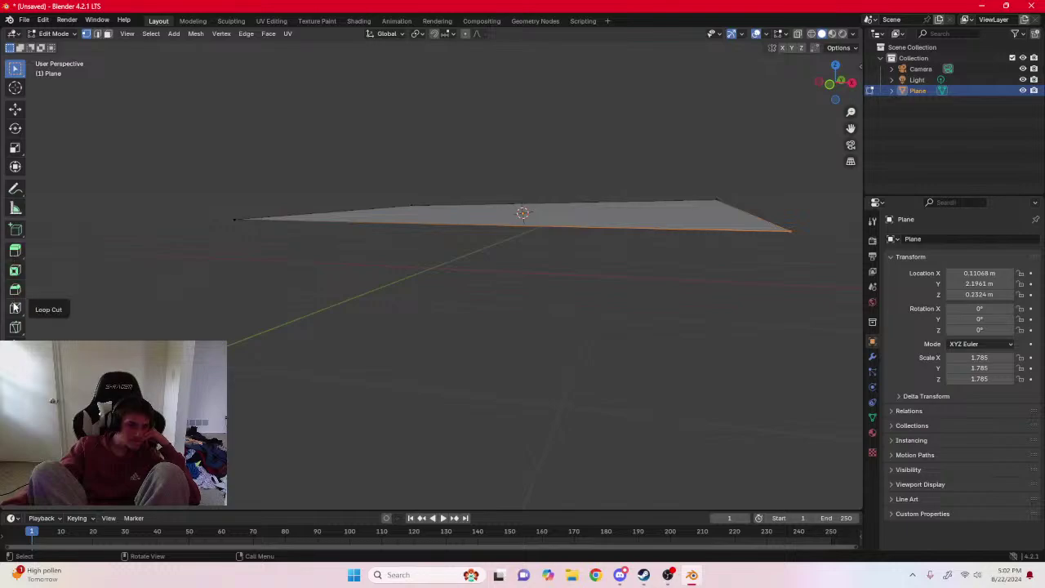
{"action": "right_click", "coordinate": [478, 234]}
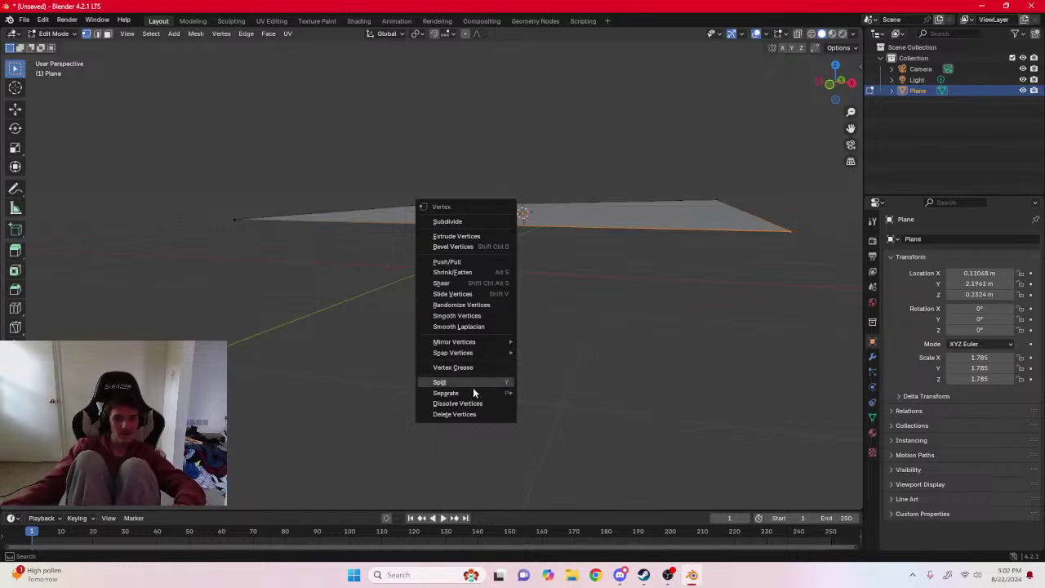
{"action": "right_click", "coordinate": [494, 214]}
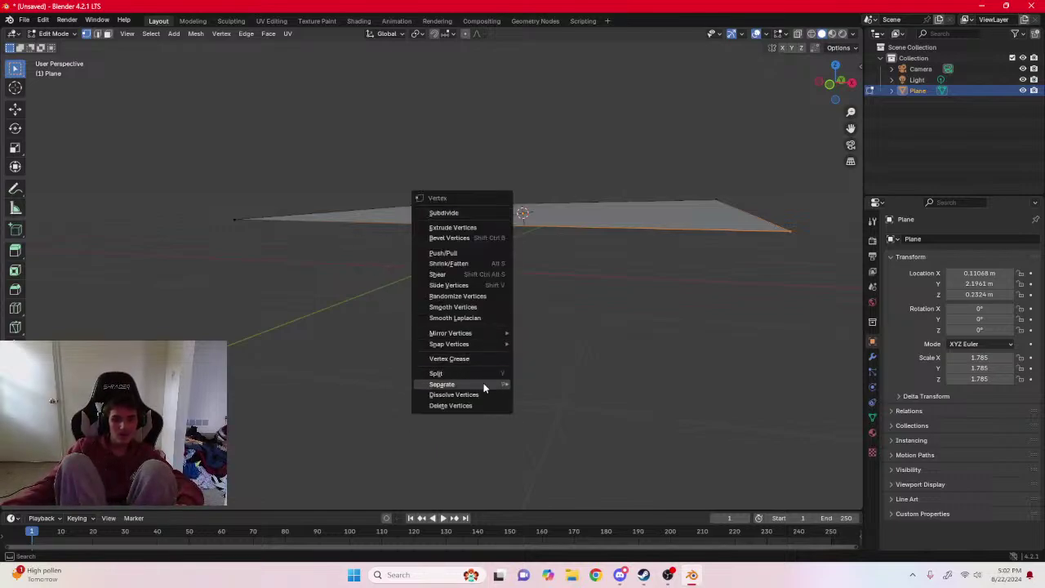
{"action": "left_click", "coordinate": [473, 405]}
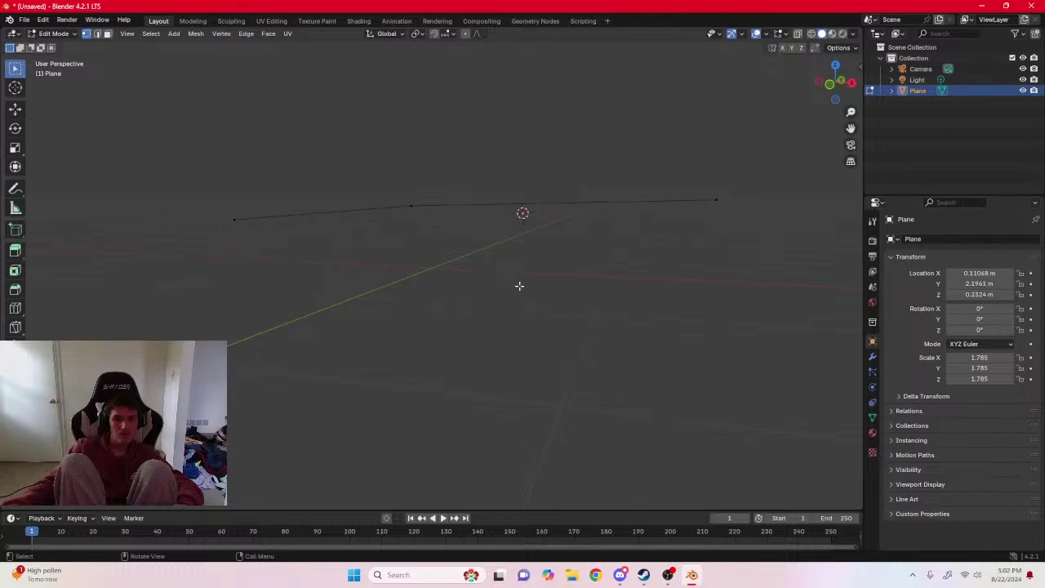
Add a cube mesh at the 3D cursor within the plane object and clear the selection.
{"action": "right_click", "coordinate": [475, 326]}
{"action": "left_click_drag", "start_coordinate": [625, 337], "coordinate": [735, 349]}
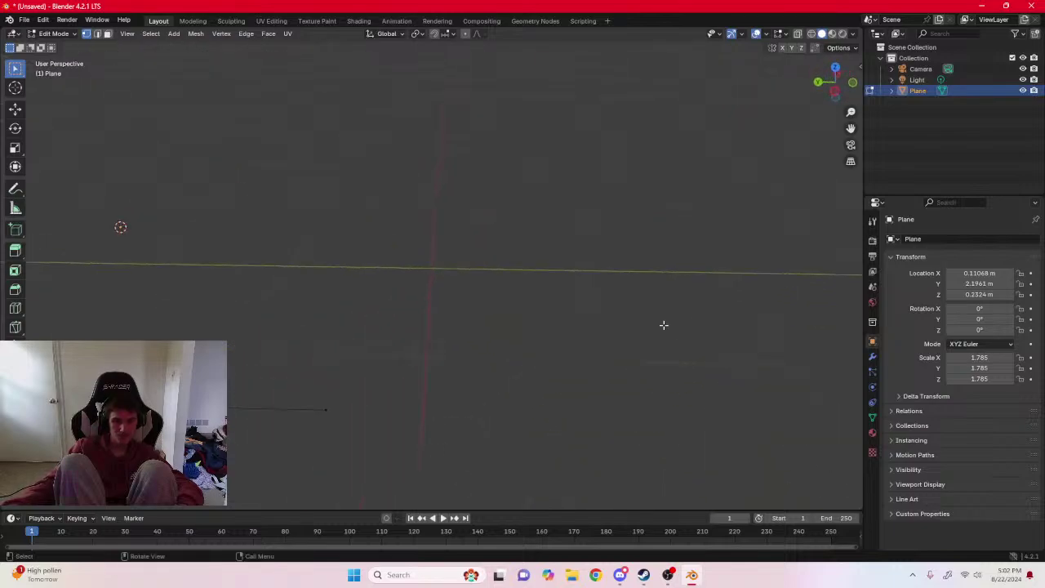
{"action": "left_click", "coordinate": [173, 34]}
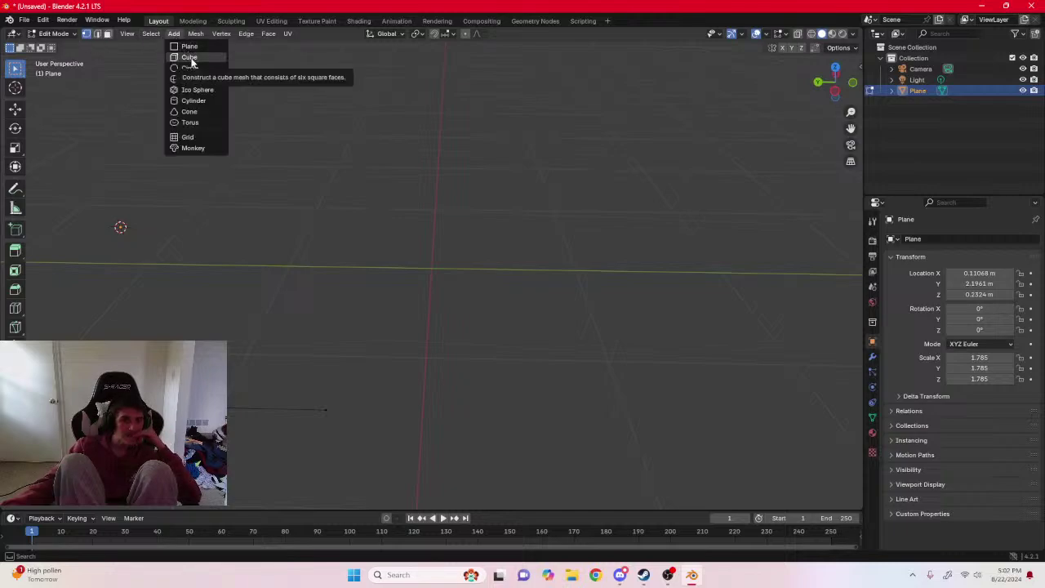
{"action": "left_click", "coordinate": [191, 58]}
{"action": "right_click", "coordinate": [436, 228]}
{"action": "left_click", "coordinate": [512, 165]}
{"action": "left_click_drag", "start_coordinate": [507, 162], "coordinate": [332, 116]}
{"action": "left_click_drag", "start_coordinate": [646, 207], "coordinate": [433, 175]}
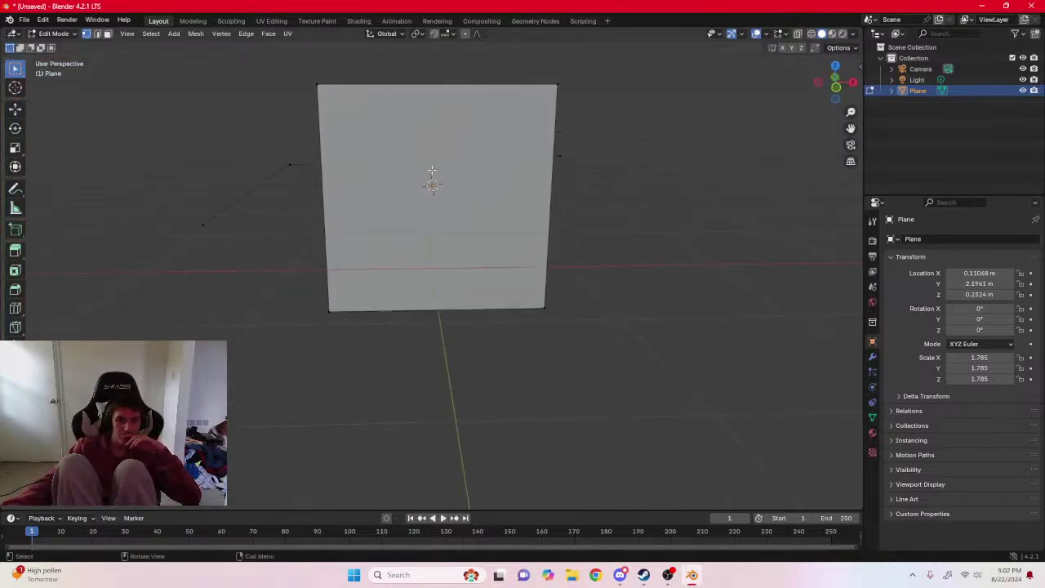
Select the cube's upper front corner vertex, play the animation briefly and set the current frame to 0.
{"action": "left_click", "coordinate": [558, 85]}
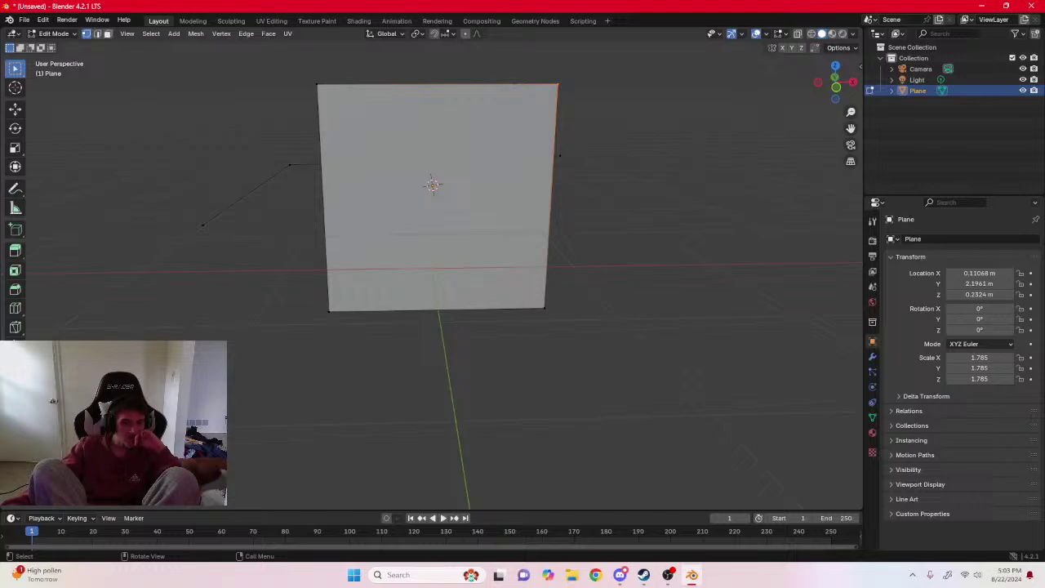
{"action": "left_click", "coordinate": [441, 518]}
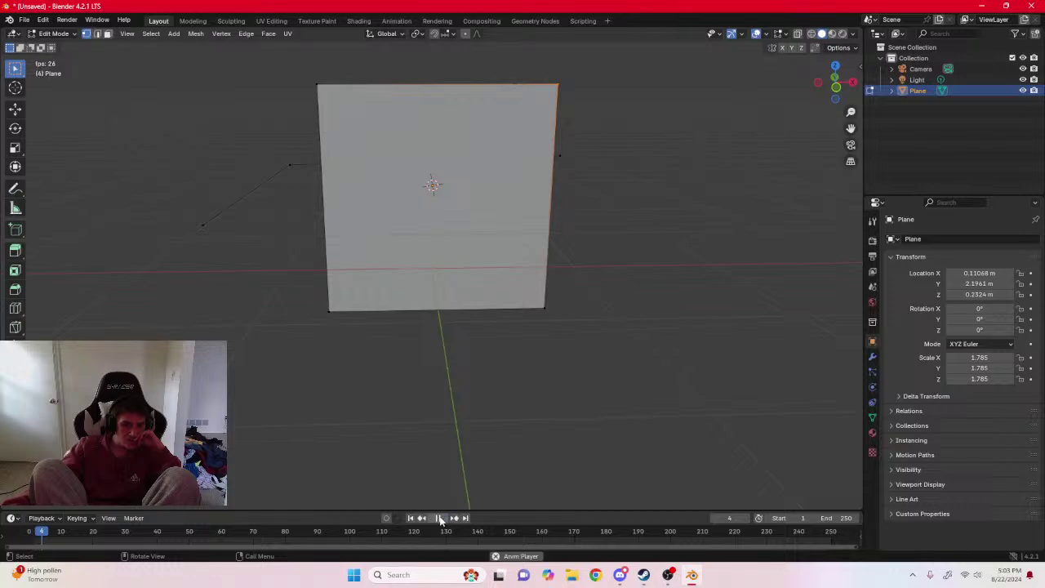
{"action": "left_click", "coordinate": [439, 518]}
{"action": "left_click_drag", "start_coordinate": [104, 535], "coordinate": [33, 536]}
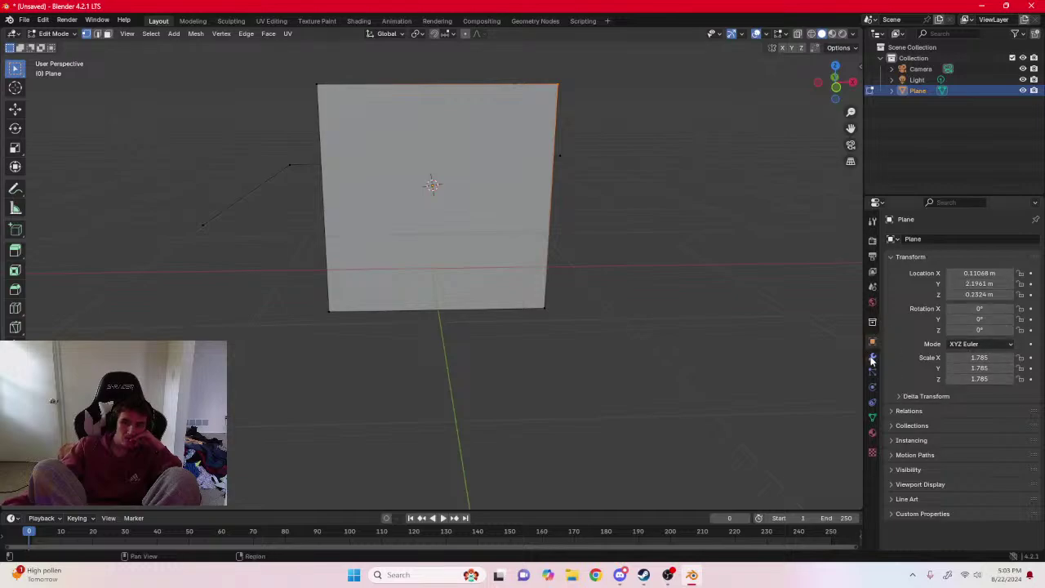
Increase the plane object's X scale to 1.835.
{"action": "left_click", "coordinate": [1011, 360]}
{"action": "left_click", "coordinate": [1011, 360]}
{"action": "left_click", "coordinate": [1011, 360]}
{"action": "left_click", "coordinate": [1011, 360]}
{"action": "left_click", "coordinate": [1011, 360]}
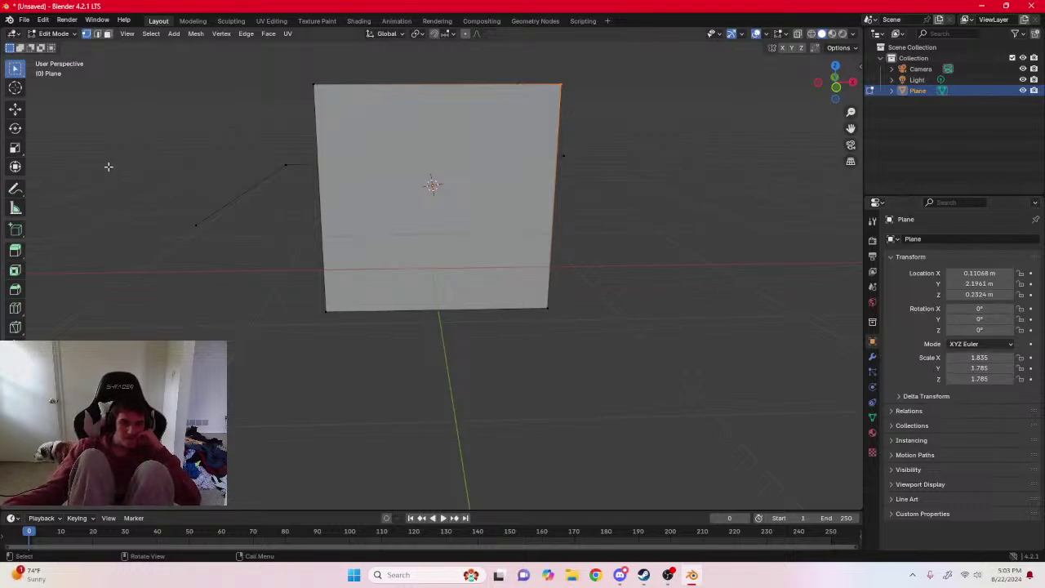
Delete the cube's selected upper front corner vertex and try to delete further vertices from the mesh.
{"action": "right_click", "coordinate": [460, 152]}
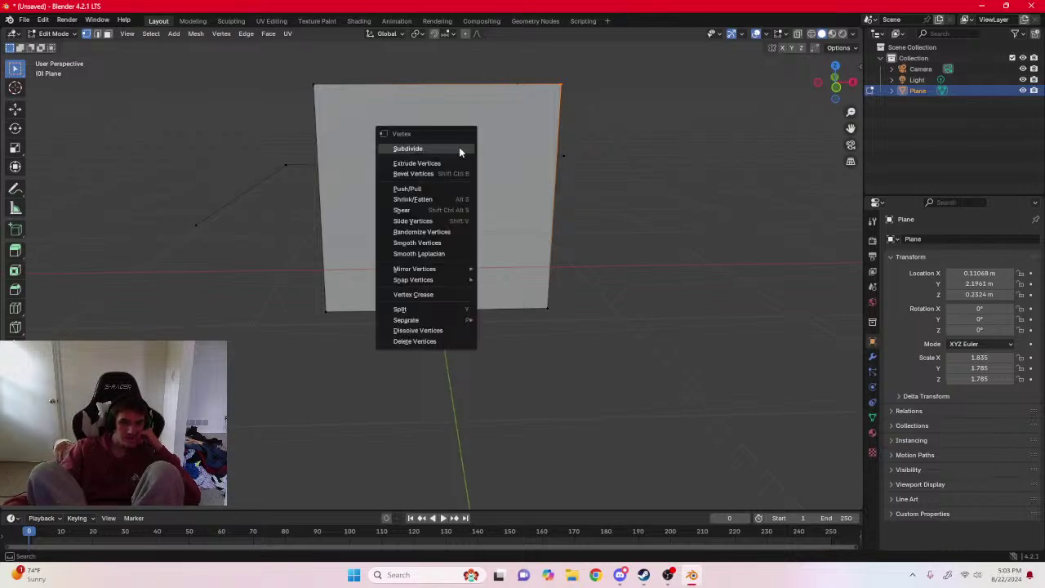
{"action": "left_click", "coordinate": [466, 340]}
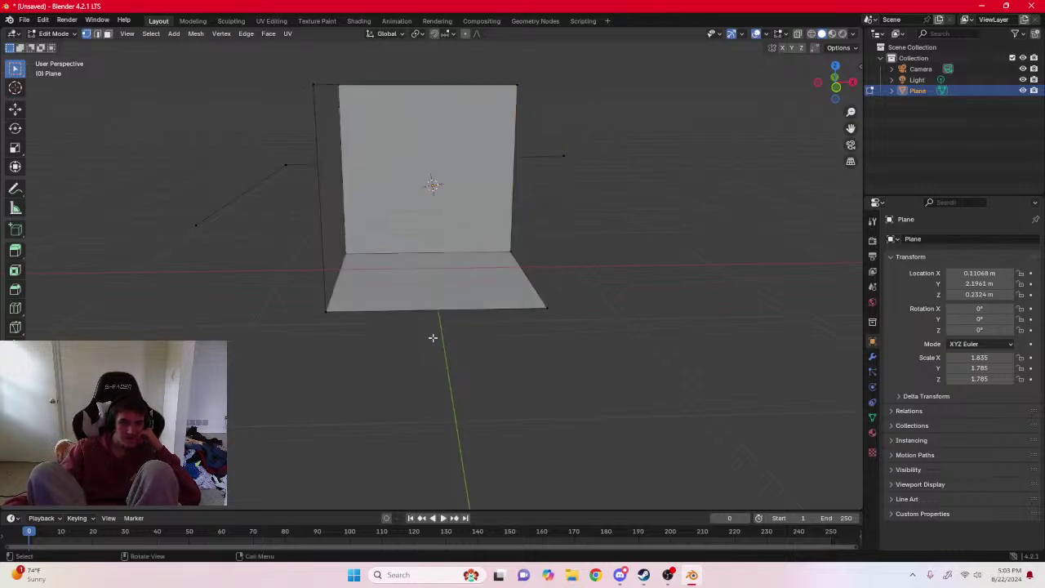
{"action": "right_click", "coordinate": [422, 157]}
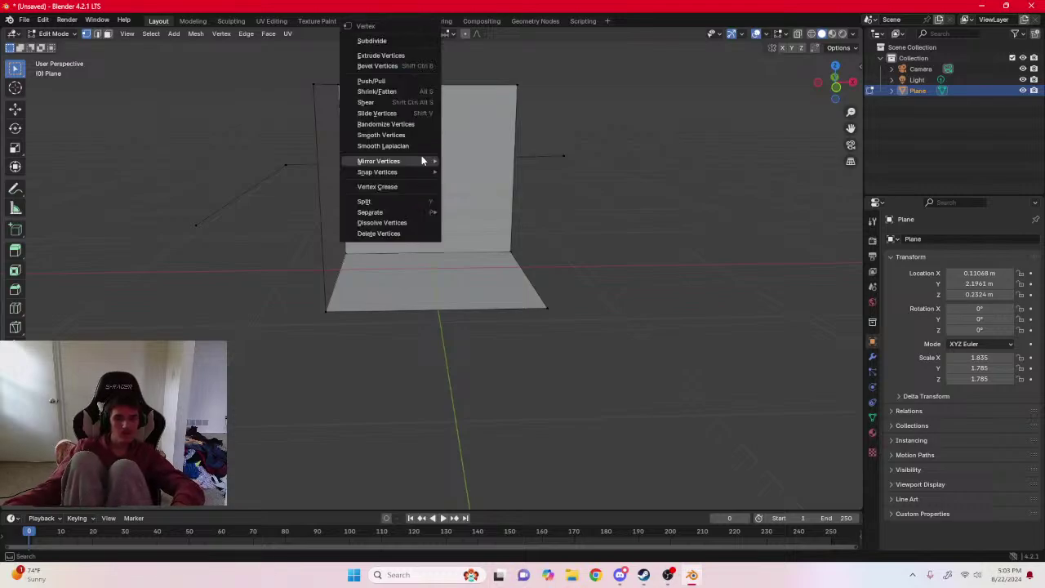
{"action": "left_click", "coordinate": [398, 236]}
{"action": "right_click", "coordinate": [442, 293]}
{"action": "left_click", "coordinate": [428, 297]}
{"action": "right_click", "coordinate": [435, 216]}
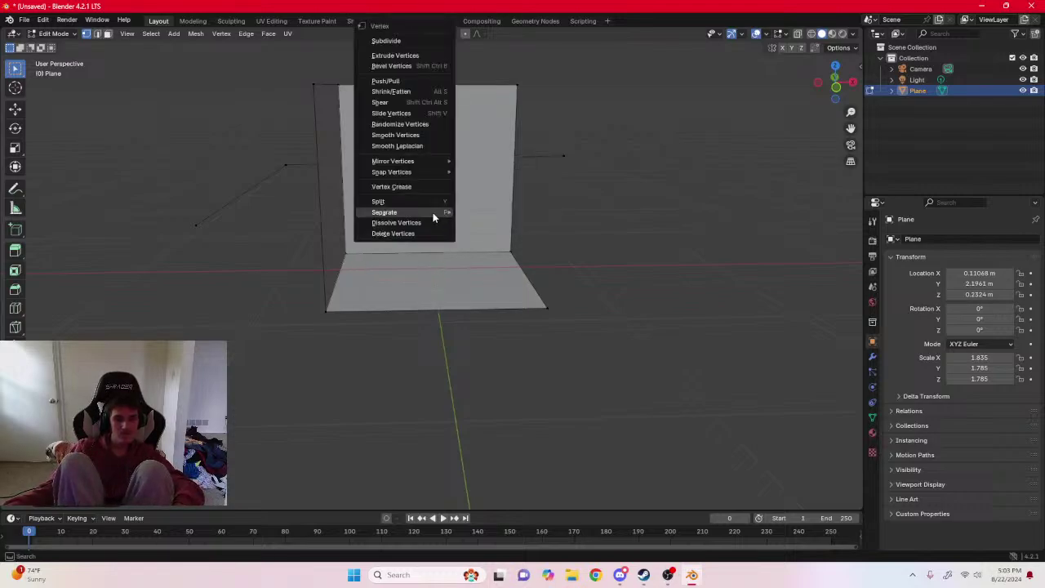
{"action": "left_click", "coordinate": [416, 234]}
Create a new file from the Sculpting template, discarding the unsaved changes to the current file.
{"action": "left_click", "coordinate": [26, 20]}
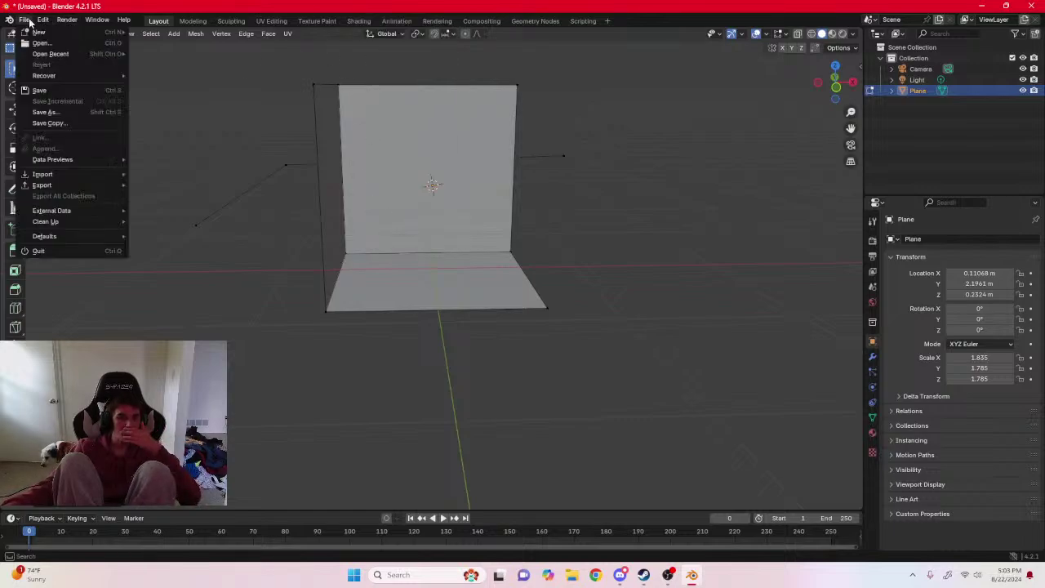
{"action": "mouse_move", "coordinate": [39, 35]}
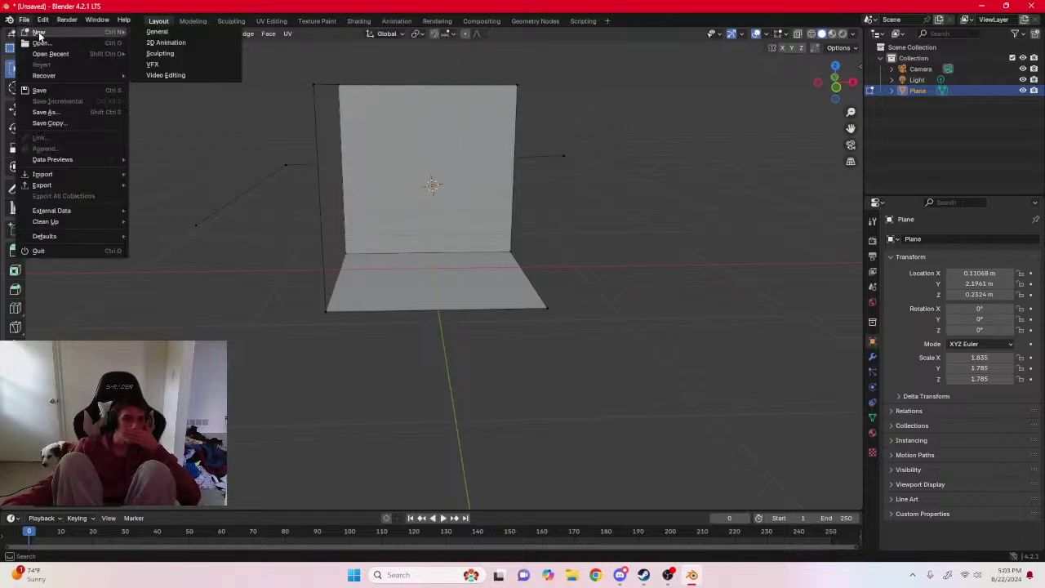
{"action": "left_click", "coordinate": [173, 53]}
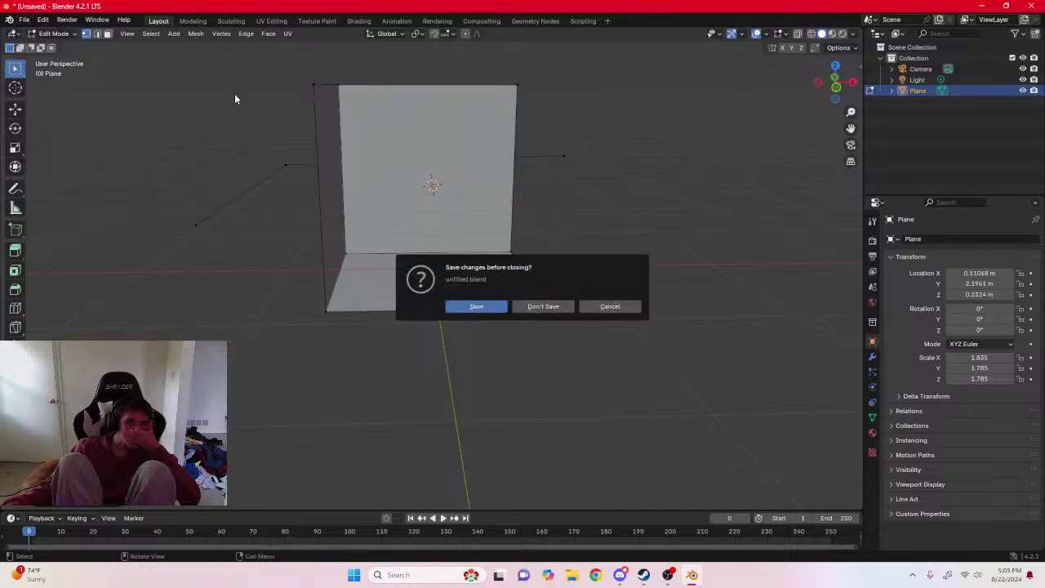
{"action": "left_click", "coordinate": [543, 306]}
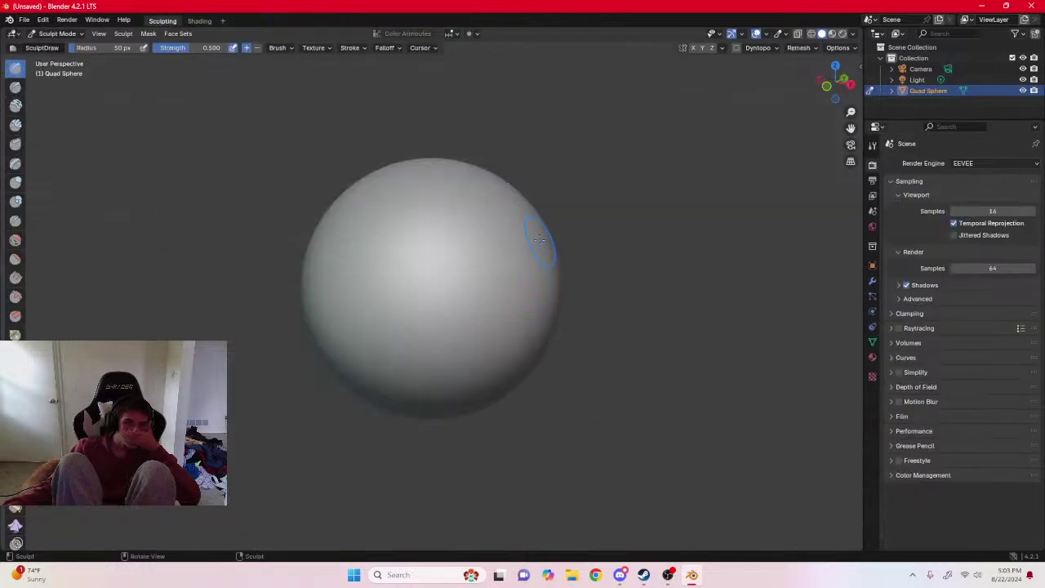
Sculpt a freehand looping stroke across the front of the quad sphere with the SculptDraw brush.
{"action": "mouse_move", "coordinate": [419, 198]}
{"action": "left_mouse_down"}
{"action": "mouse_move", "coordinate": [469, 269]}
{"action": "mouse_move", "coordinate": [408, 248]}
{"action": "mouse_move", "coordinate": [386, 85]}
{"action": "left_mouse_up"}
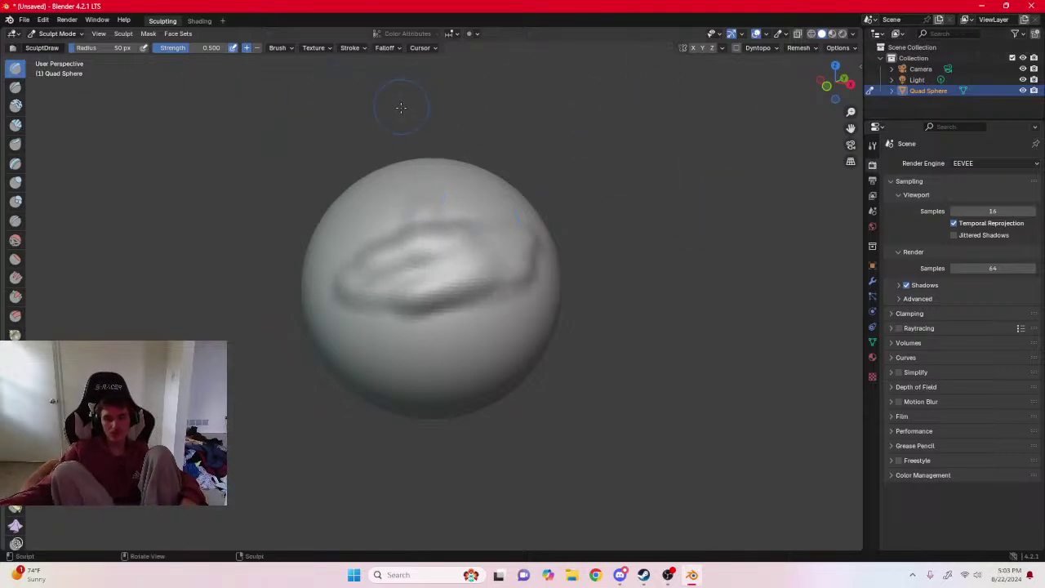
{"action": "key", "text": "ctrl"}
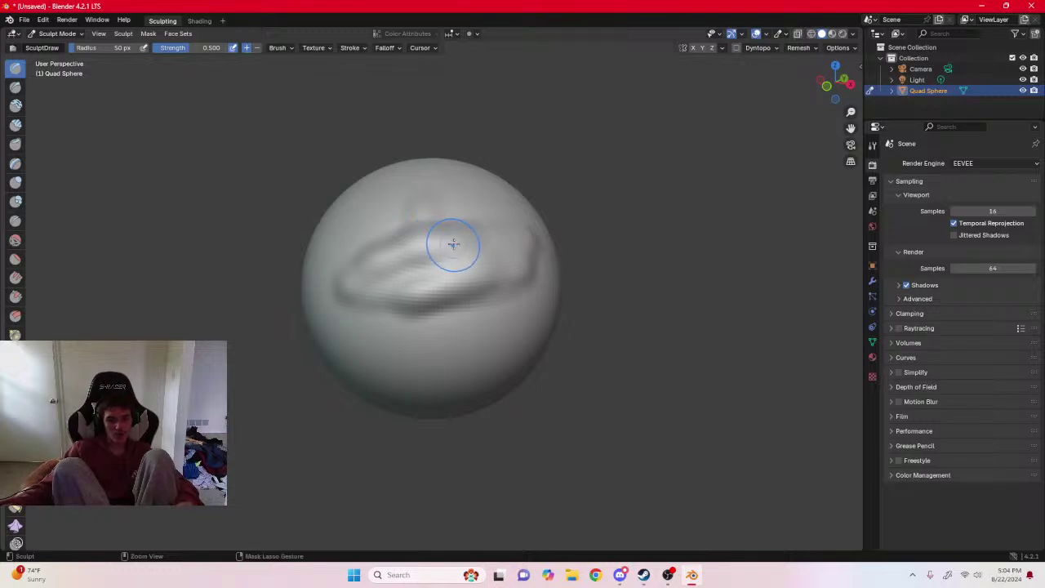
{"action": "right_click", "coordinate": [453, 243]}
{"action": "right_click", "coordinate": [524, 329]}
{"action": "right_click", "coordinate": [378, 221]}
{"action": "right_click", "coordinate": [436, 206]}
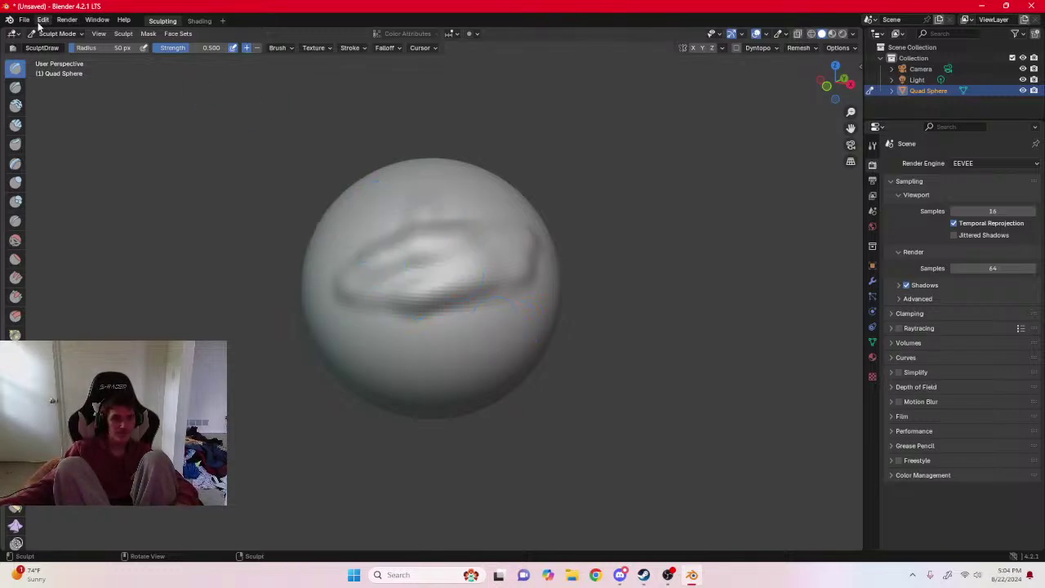
Create a new file from the General template, discarding the sculpted sphere without saving.
{"action": "left_click", "coordinate": [42, 20]}
{"action": "left_click", "coordinate": [25, 20]}
{"action": "left_click", "coordinate": [24, 20]}
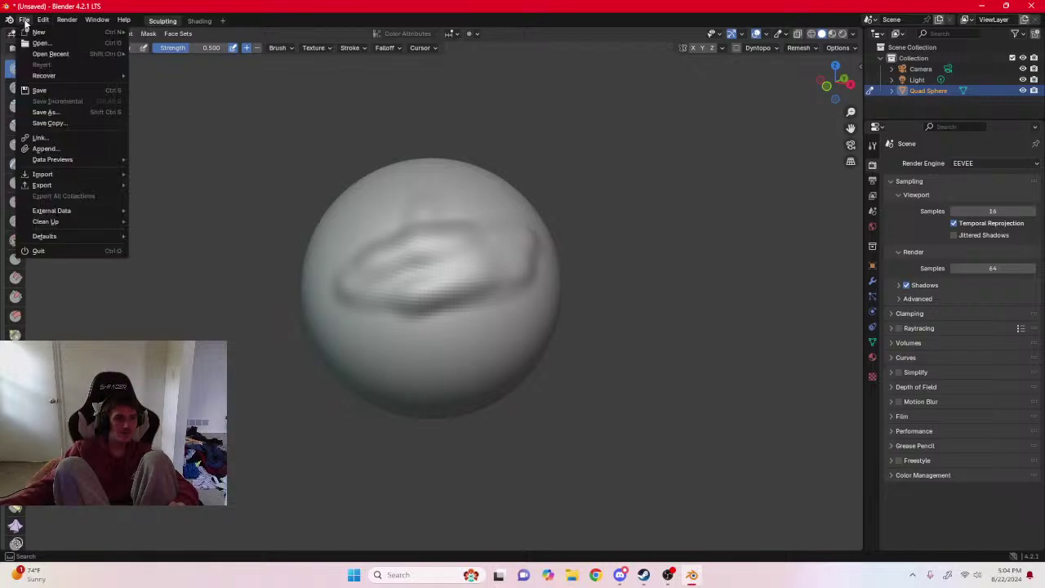
{"action": "mouse_move", "coordinate": [33, 33]}
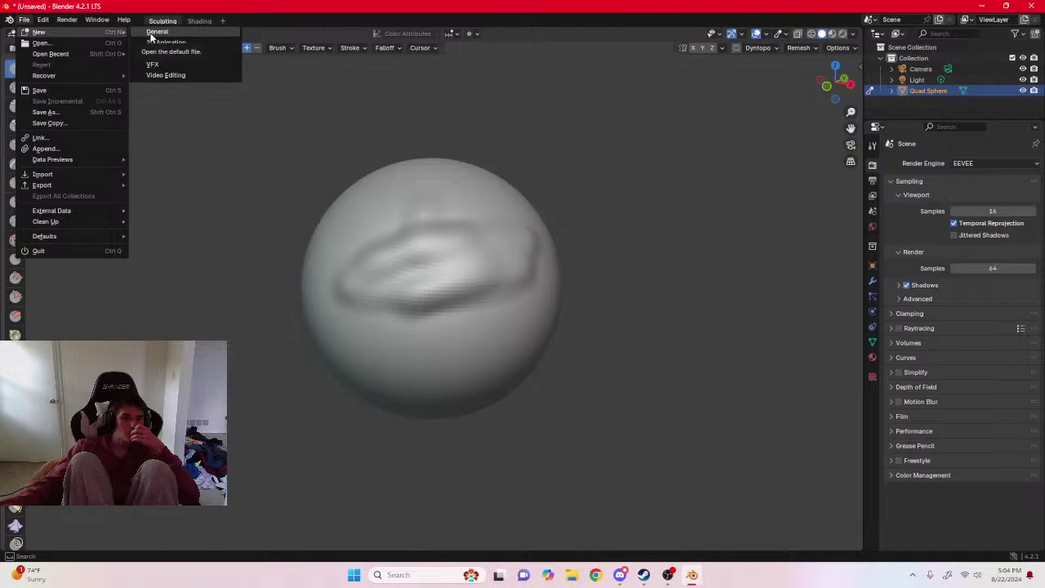
{"action": "left_click", "coordinate": [155, 33]}
{"action": "left_click", "coordinate": [539, 306]}
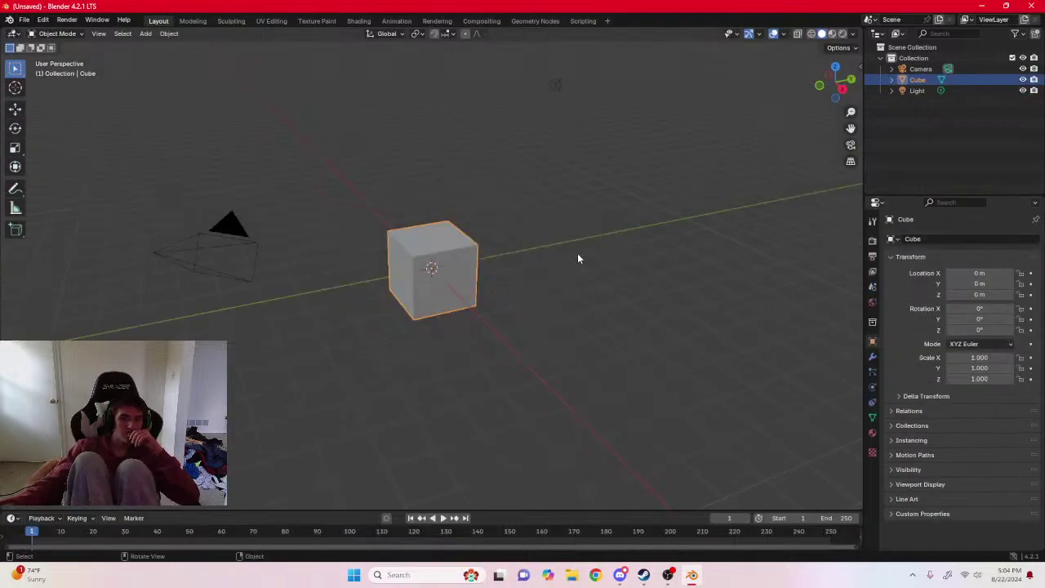
Delete the default cube and add a new cube mesh at the world origin.
{"action": "scroll", "coordinate": [548, 244], "scroll_direction": "up", "scroll_amount": 5}
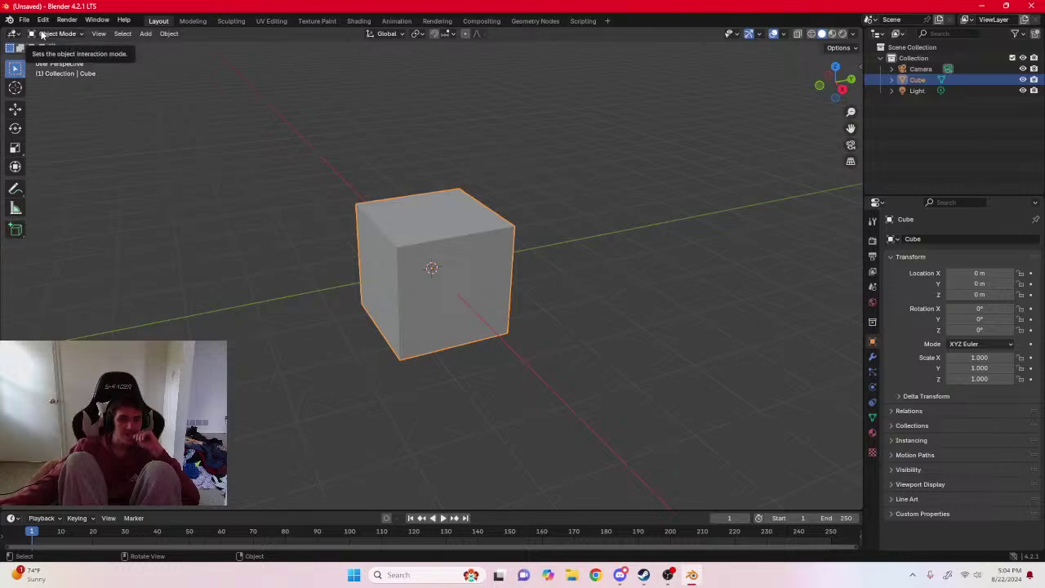
{"action": "right_click", "coordinate": [414, 261]}
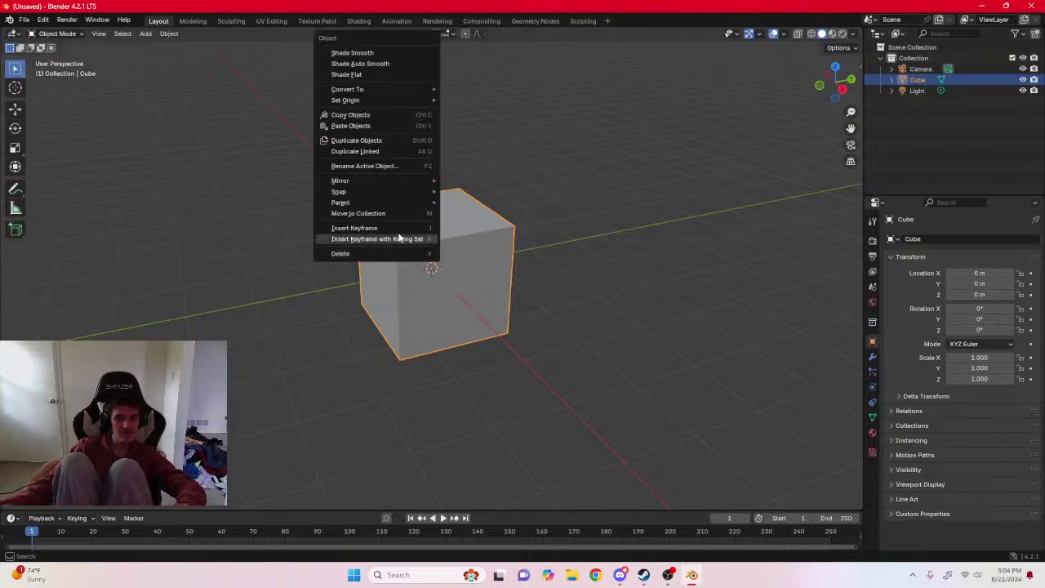
{"action": "left_click", "coordinate": [368, 254]}
{"action": "left_click", "coordinate": [145, 33]}
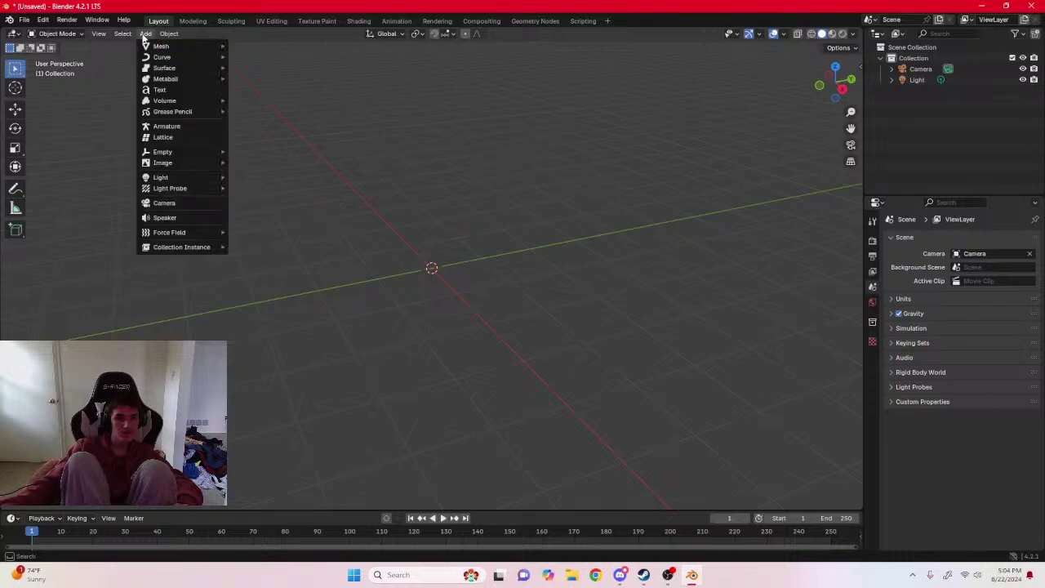
{"action": "mouse_move", "coordinate": [174, 49]}
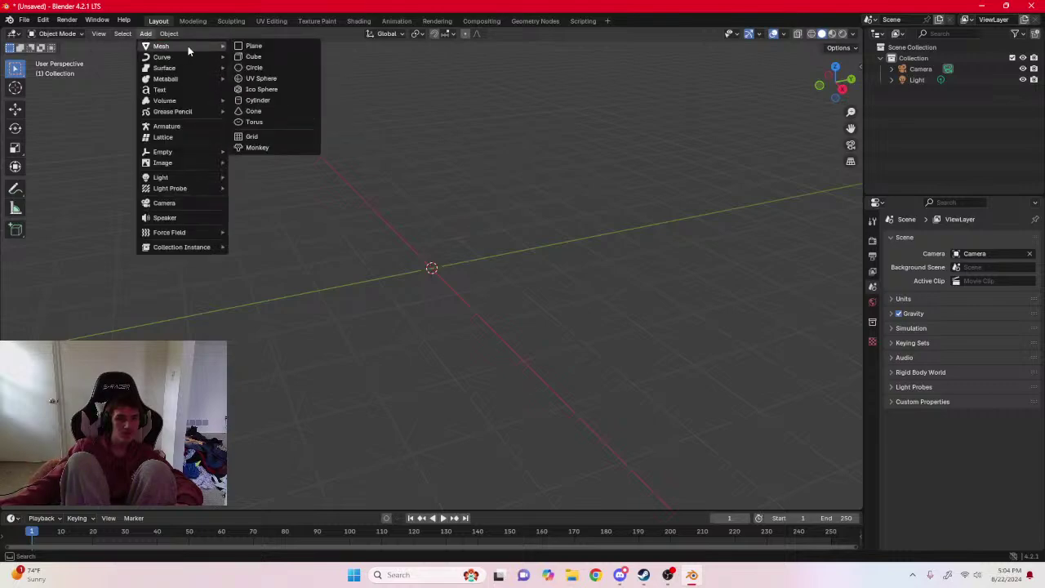
{"action": "left_click", "coordinate": [254, 56]}
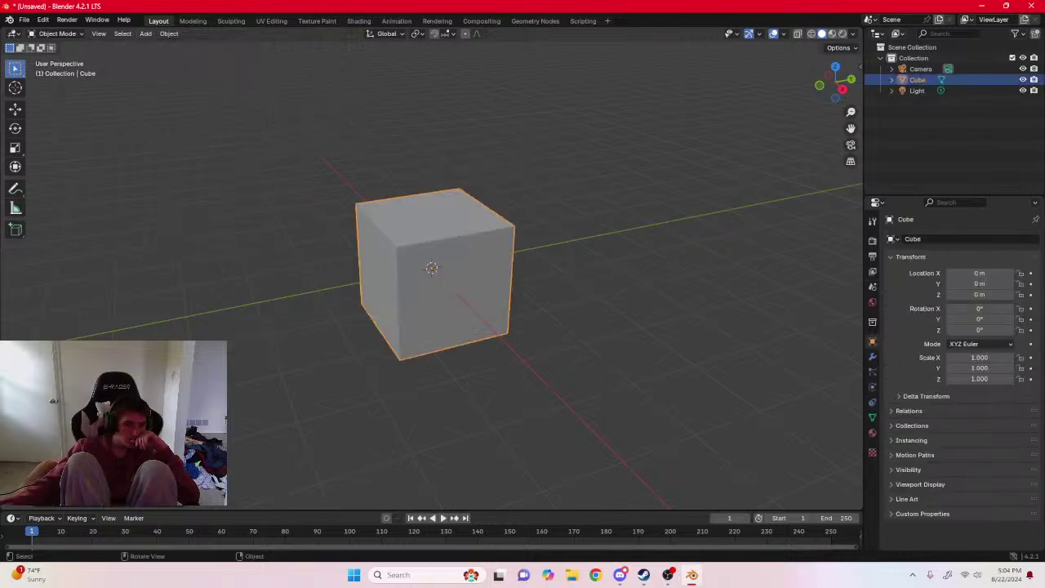
Move the cube to X -0.01 m and Y -0.04 m, and scale it to 0.340 in X and 1.020 in Z.
{"action": "key", "text": "g"}
{"action": "key", "text": "Return"}
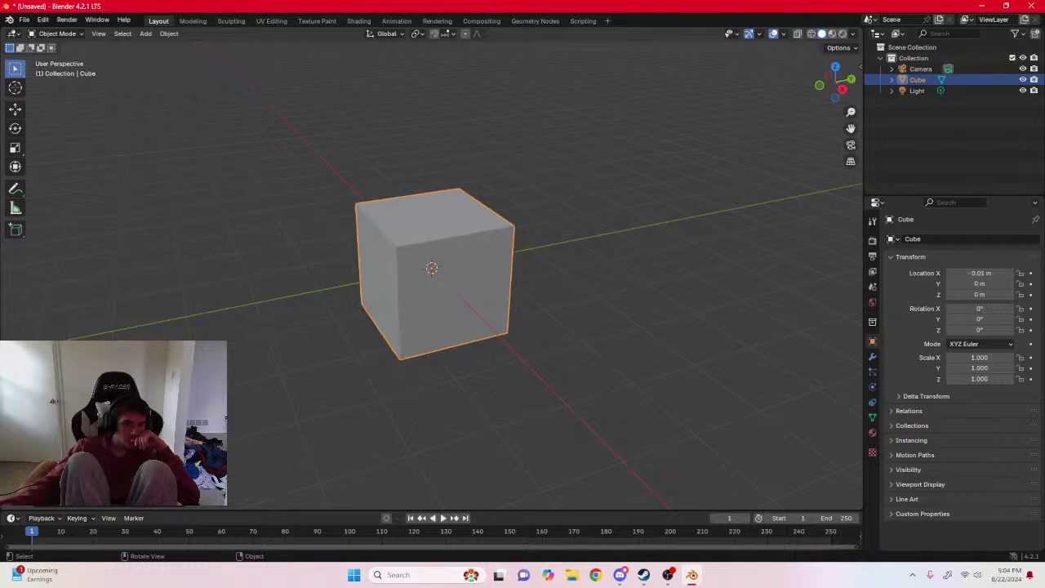
{"action": "key", "text": "g"}
{"action": "key", "text": "Return"}
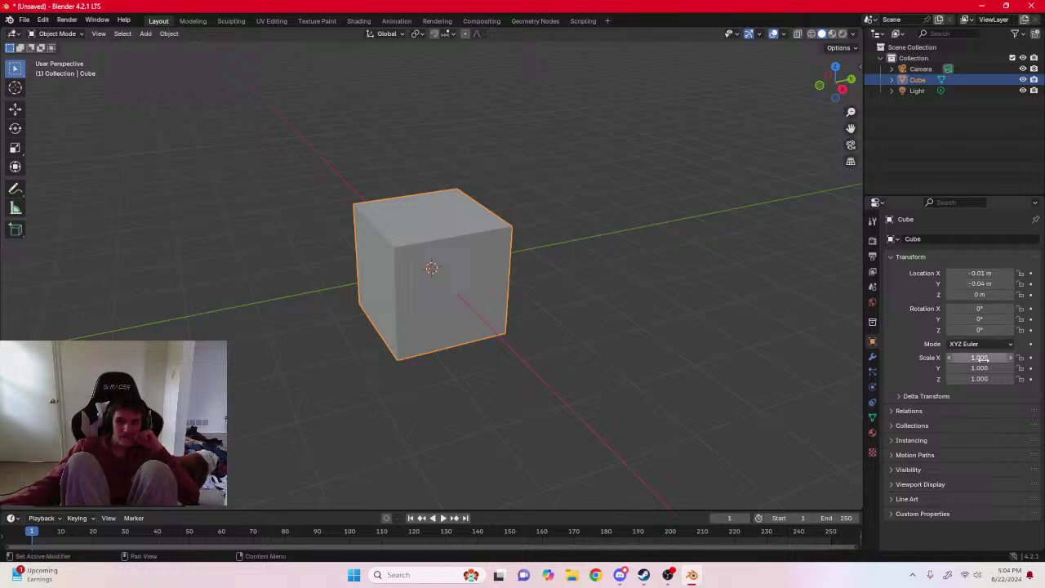
{"action": "left_click_drag", "start_coordinate": [980, 356], "coordinate": [923, 357]}
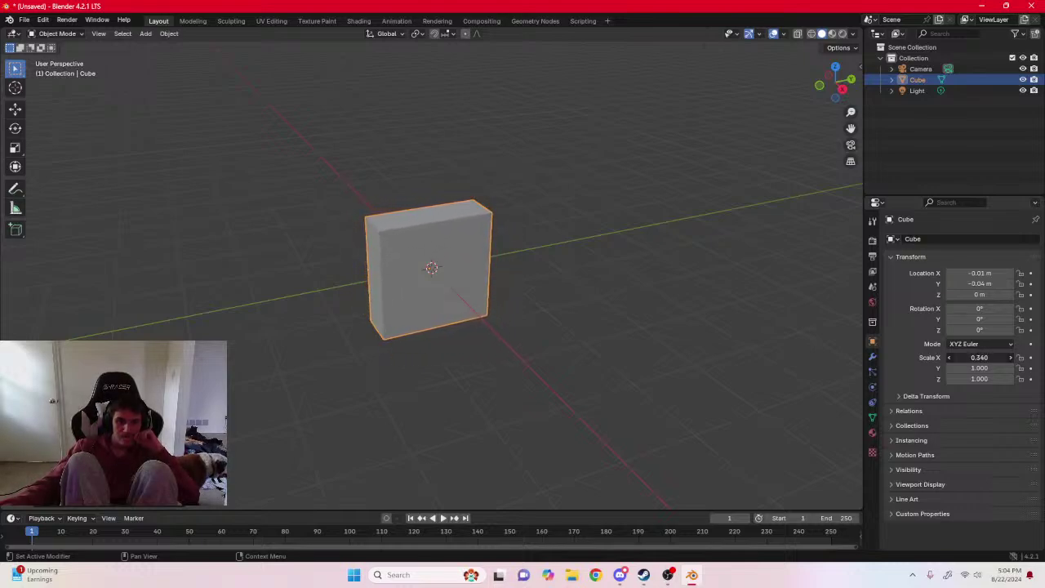
{"action": "mouse_move", "coordinate": [976, 367]}
{"action": "left_mouse_down"}
{"action": "mouse_move", "coordinate": [996, 367]}
{"action": "mouse_move", "coordinate": [970, 368]}
{"action": "mouse_move", "coordinate": [980, 379]}
{"action": "left_mouse_up"}
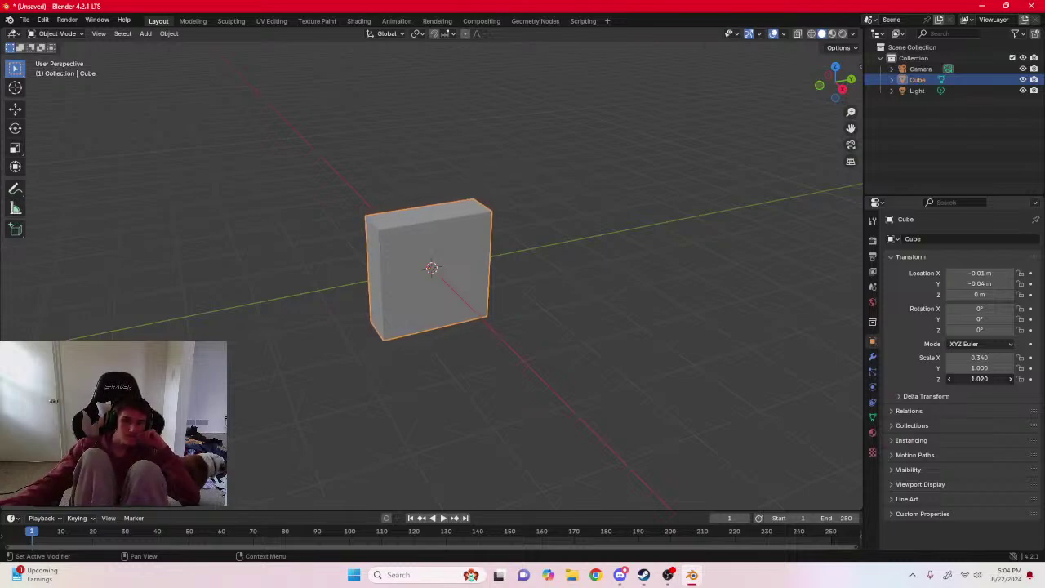
Try XZY Euler as the cube's rotation mode and an X rotation of -2°, and revert both settings.
{"action": "left_click", "coordinate": [983, 346]}
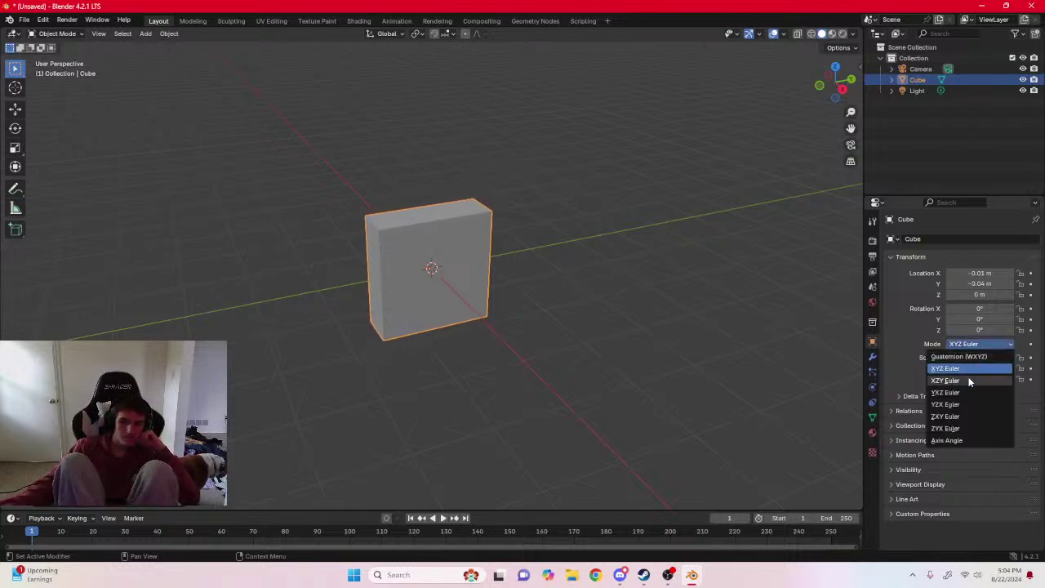
{"action": "left_click", "coordinate": [969, 380]}
{"action": "left_click", "coordinate": [980, 343]}
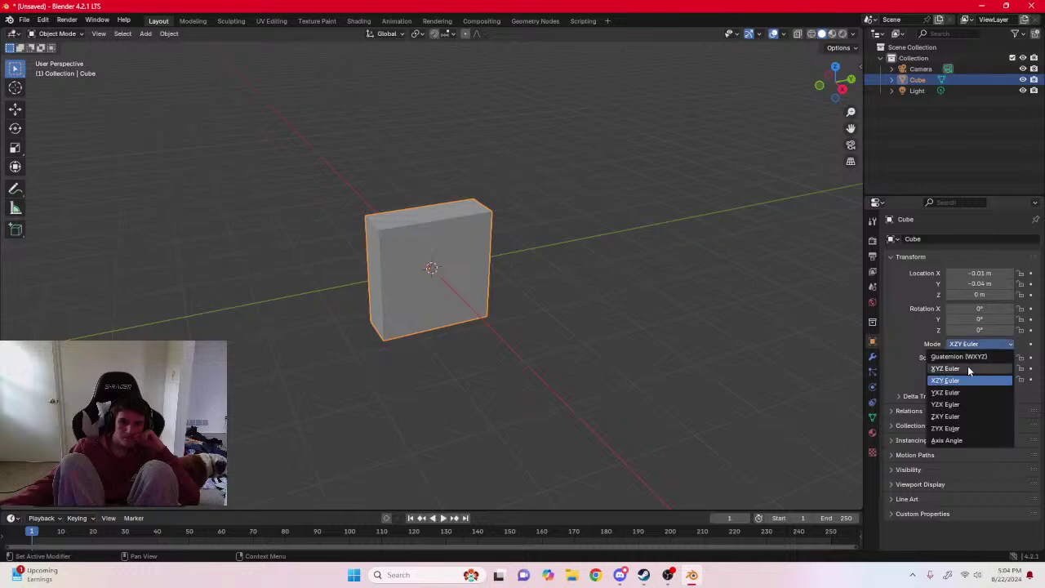
{"action": "left_click", "coordinate": [969, 369]}
{"action": "left_click_drag", "start_coordinate": [980, 309], "coordinate": [964, 309]}
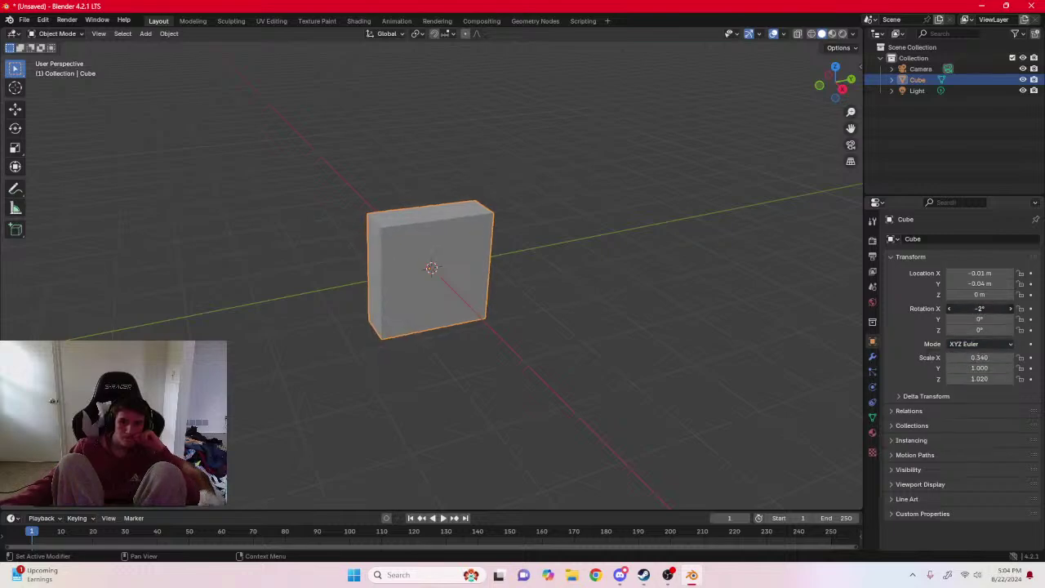
{"action": "left_click", "coordinate": [1012, 311]}
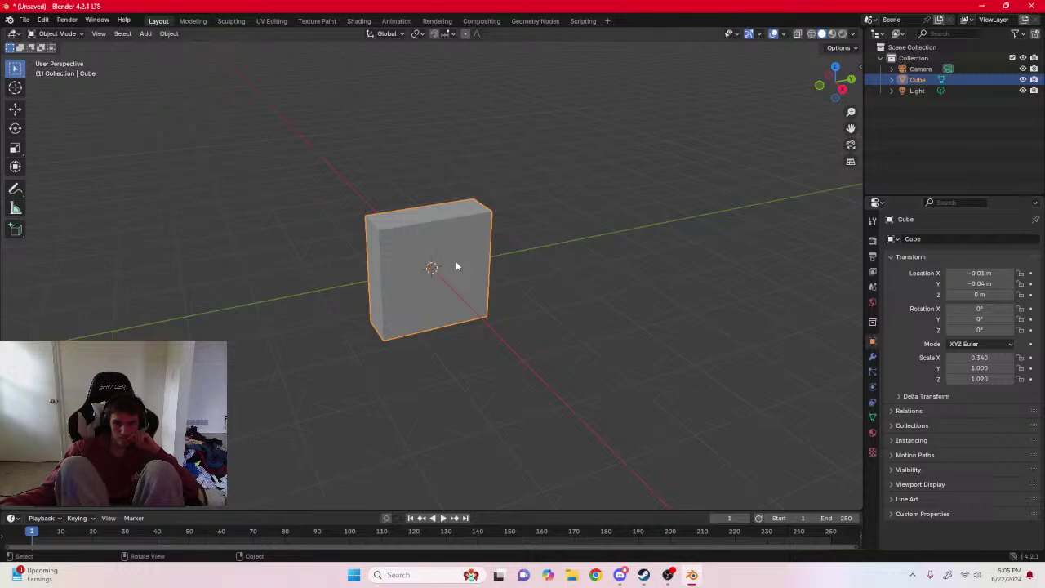
Switch the cube to Edit Mode and select only its upper front corner vertex on the positive Y side.
{"action": "left_click", "coordinate": [59, 34]}
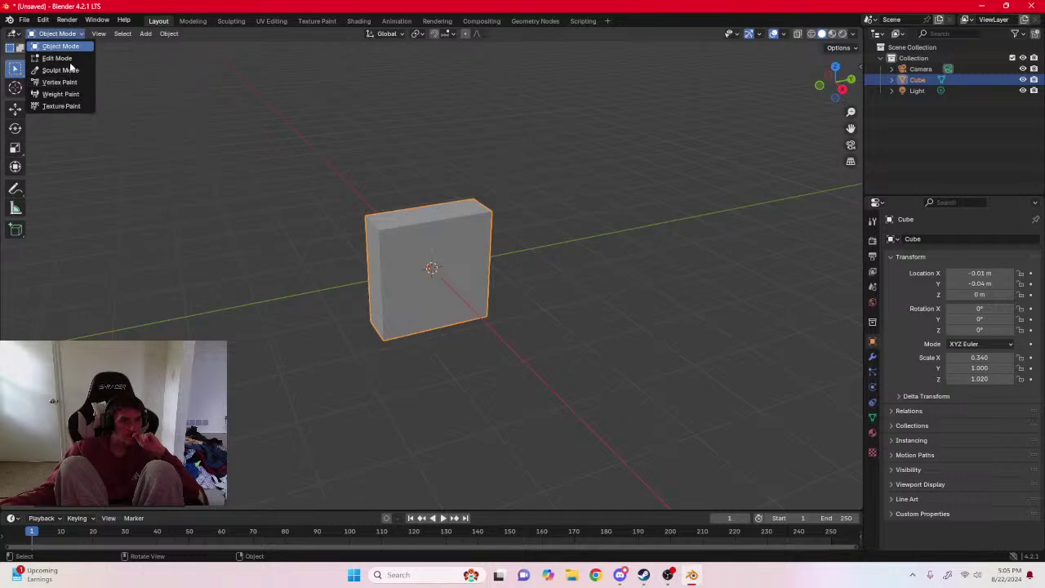
{"action": "left_click", "coordinate": [69, 58]}
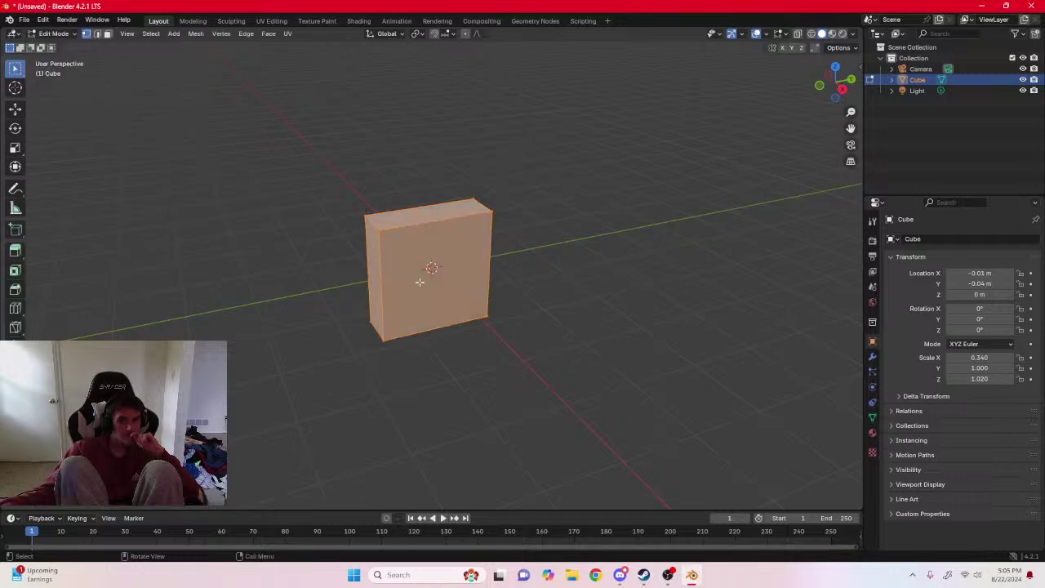
{"action": "key", "text": "alt+a"}
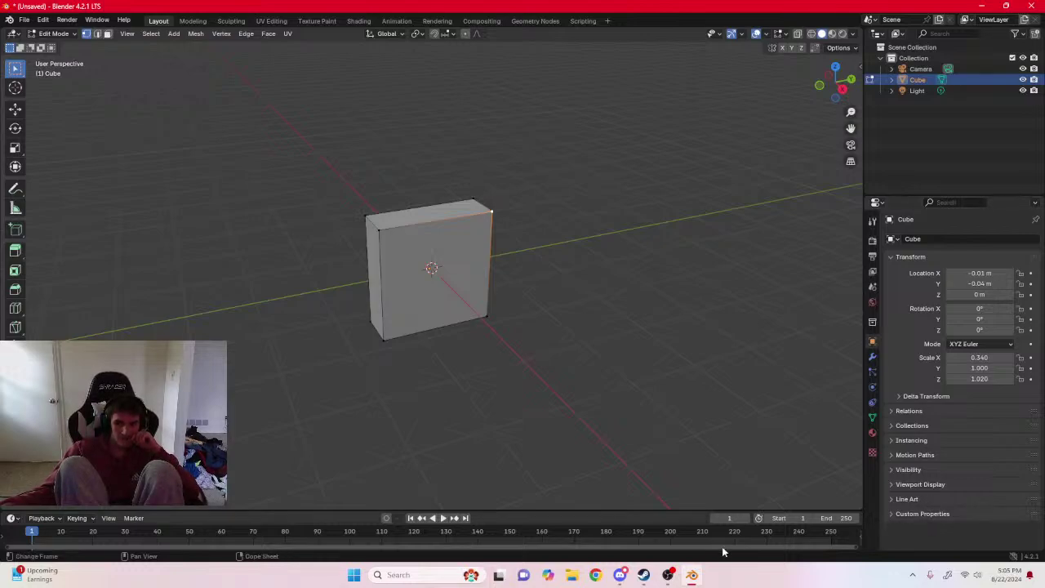
Switch to Chrome, maximize its window and search Google for "how to use blender part 2".
{"action": "left_click", "coordinate": [594, 575]}
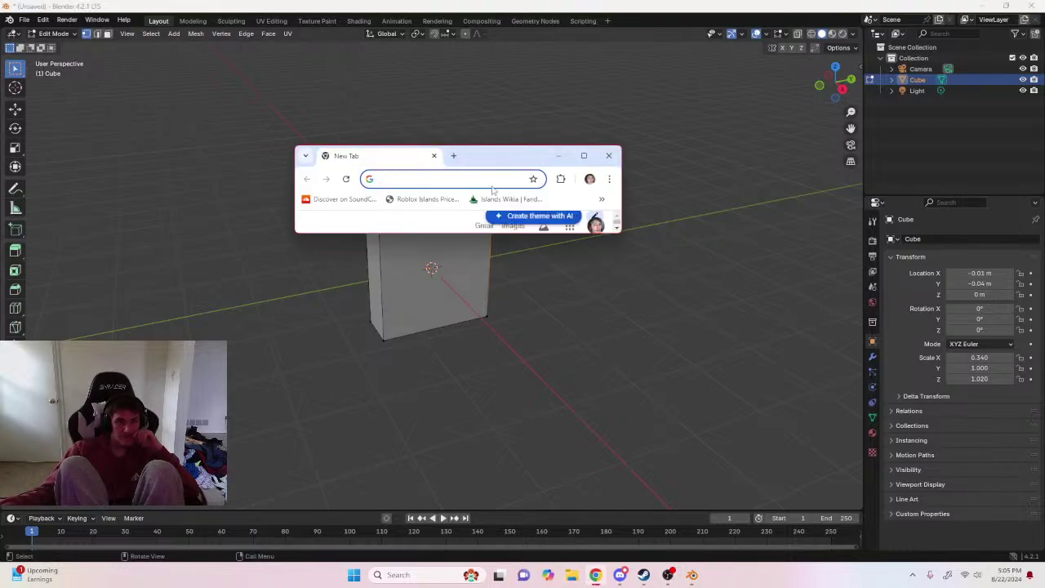
{"action": "left_click", "coordinate": [584, 156]}
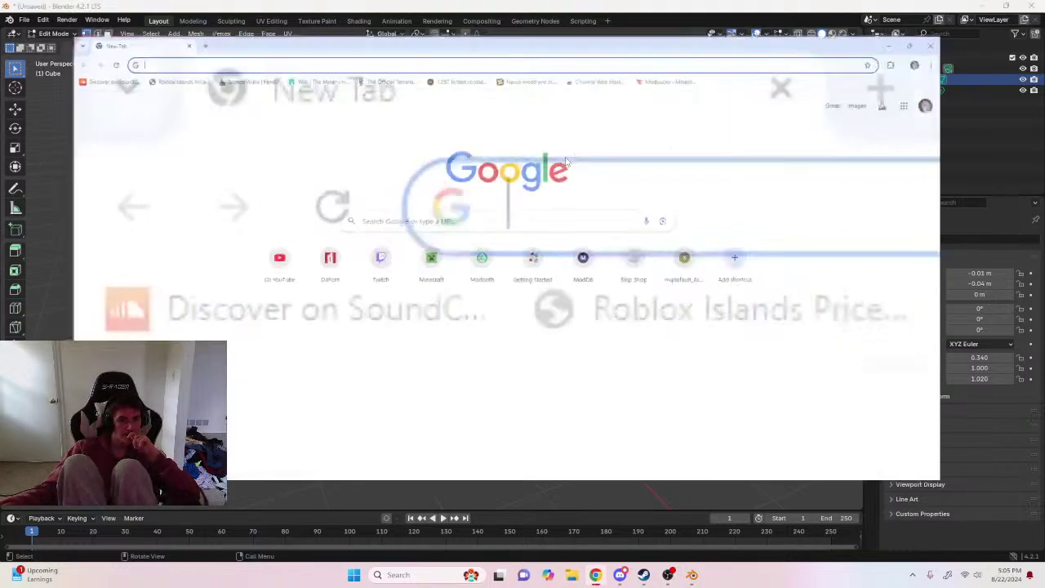
{"action": "type", "text": "HOW TO"}
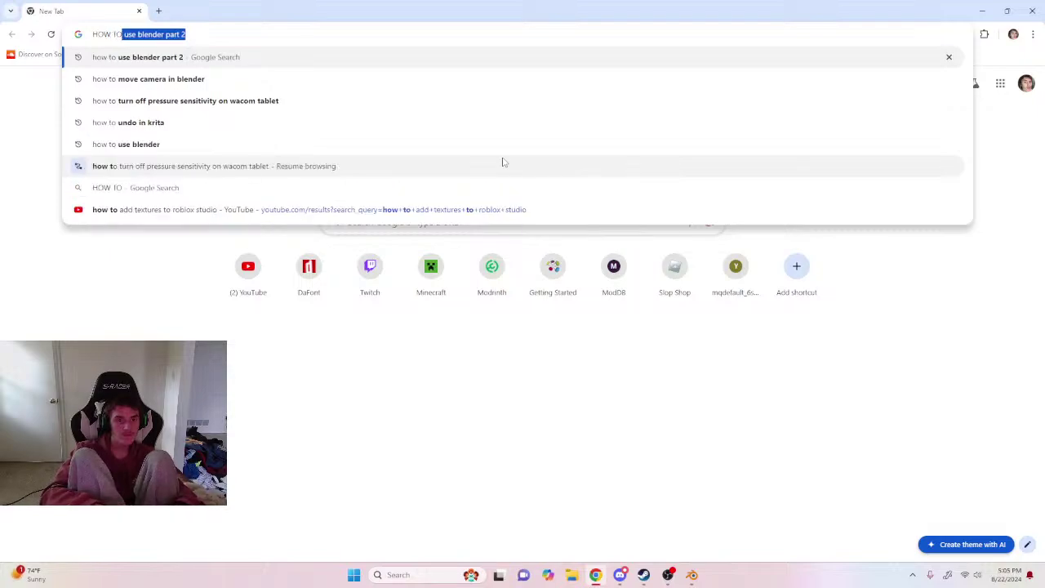
{"action": "left_click", "coordinate": [243, 59]}
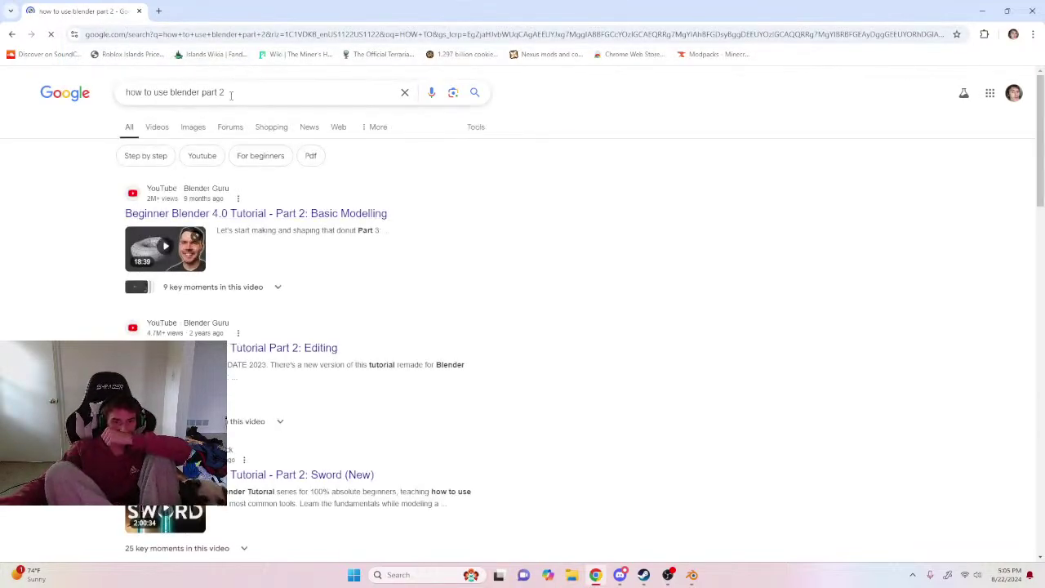
Open the video "Blender 3.0 Beginner Tutorial Part 2: Editing" from the search results and show it full screen.
{"action": "left_click", "coordinate": [233, 96]}
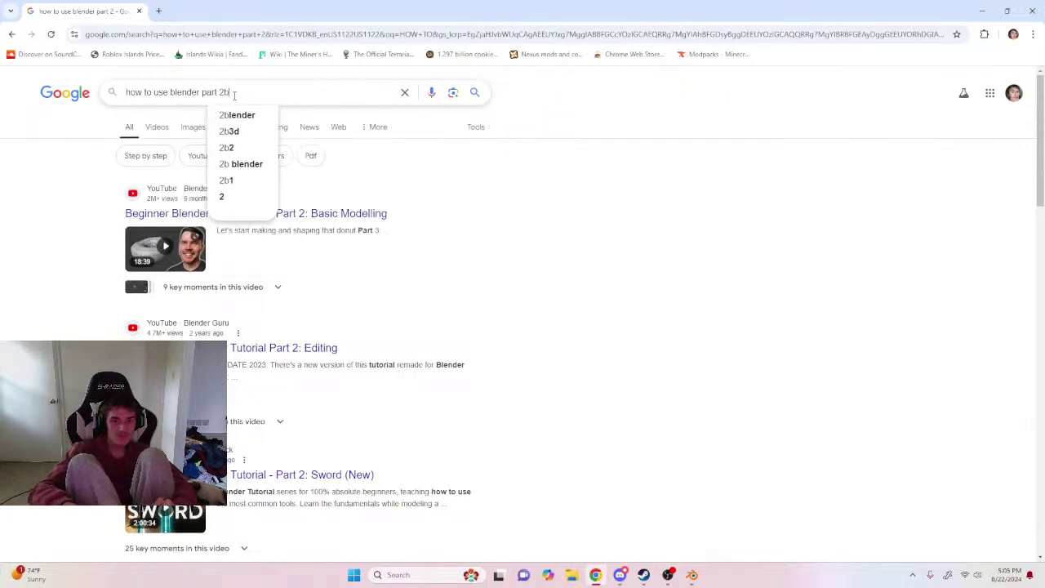
{"action": "key", "text": "BackSpace"}
{"action": "left_click", "coordinate": [284, 347]}
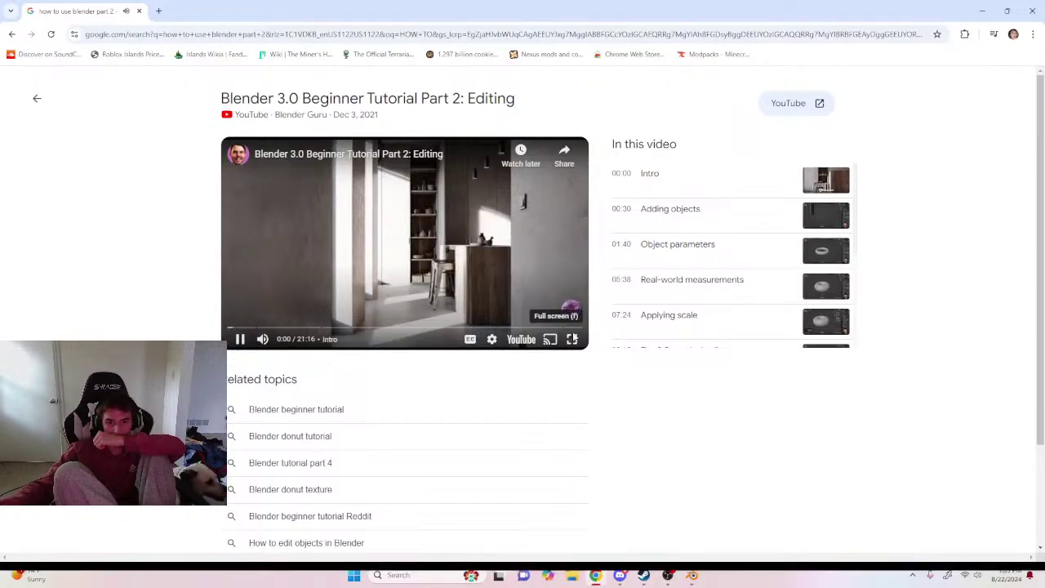
{"action": "left_click", "coordinate": [574, 338]}
Play the tutorial and browse its Object parameters chapter for how the torus is set up.
{"action": "left_click", "coordinate": [166, 559]}
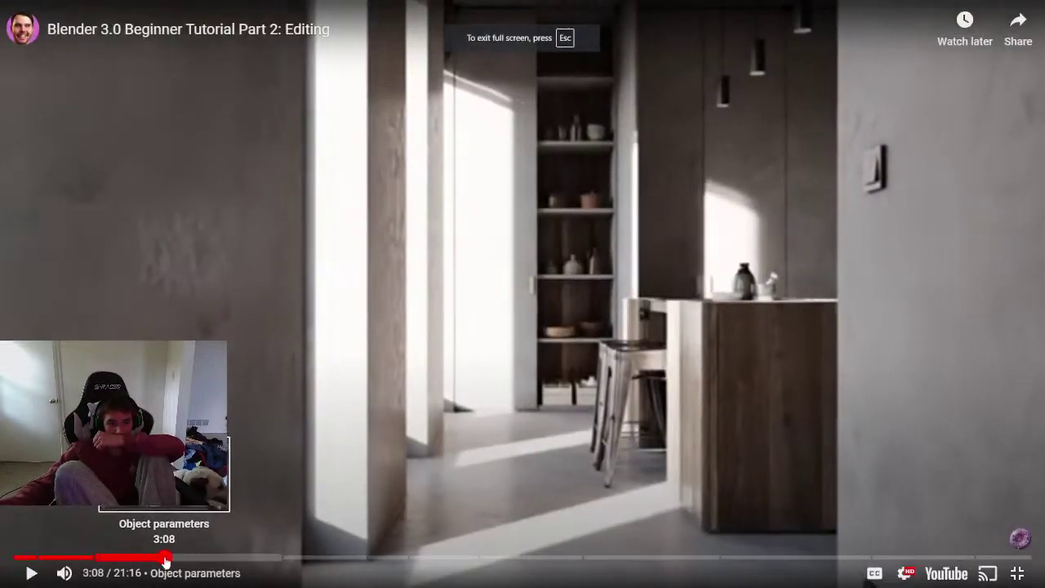
{"action": "left_click_drag", "start_coordinate": [166, 559], "coordinate": [226, 559]}
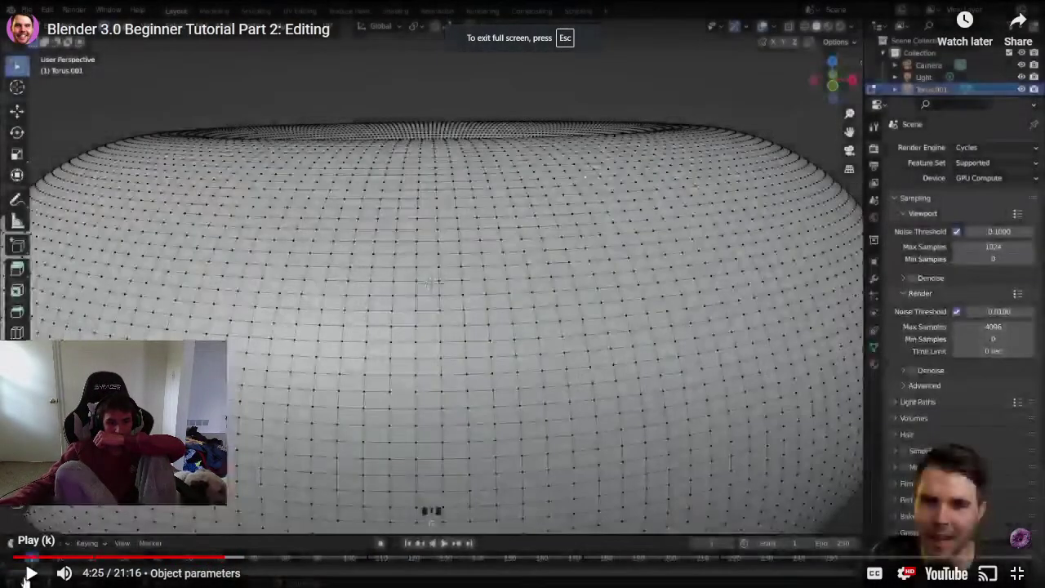
{"action": "left_click", "coordinate": [31, 573]}
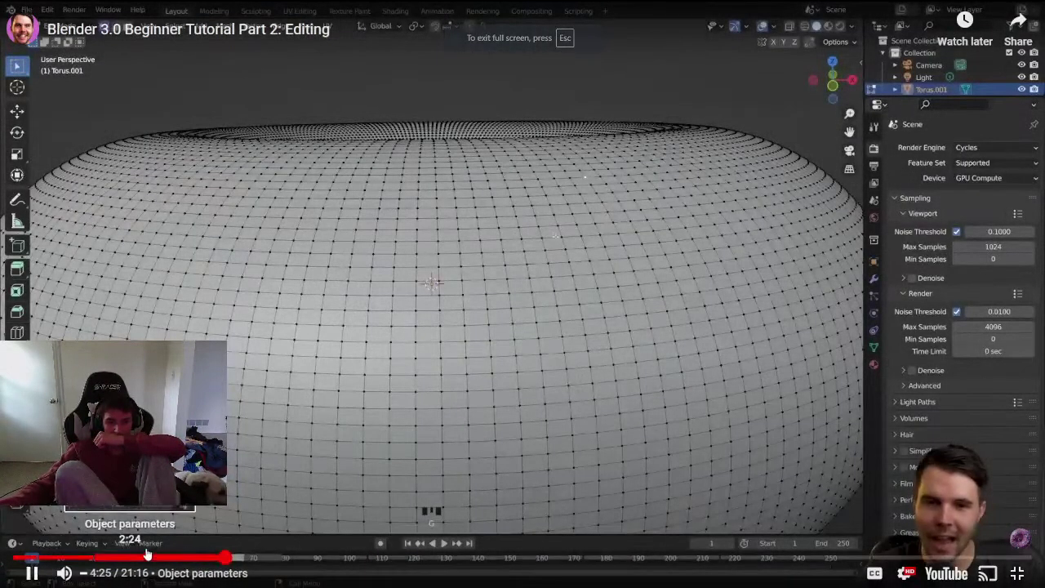
{"action": "left_click_drag", "start_coordinate": [224, 558], "coordinate": [99, 559]}
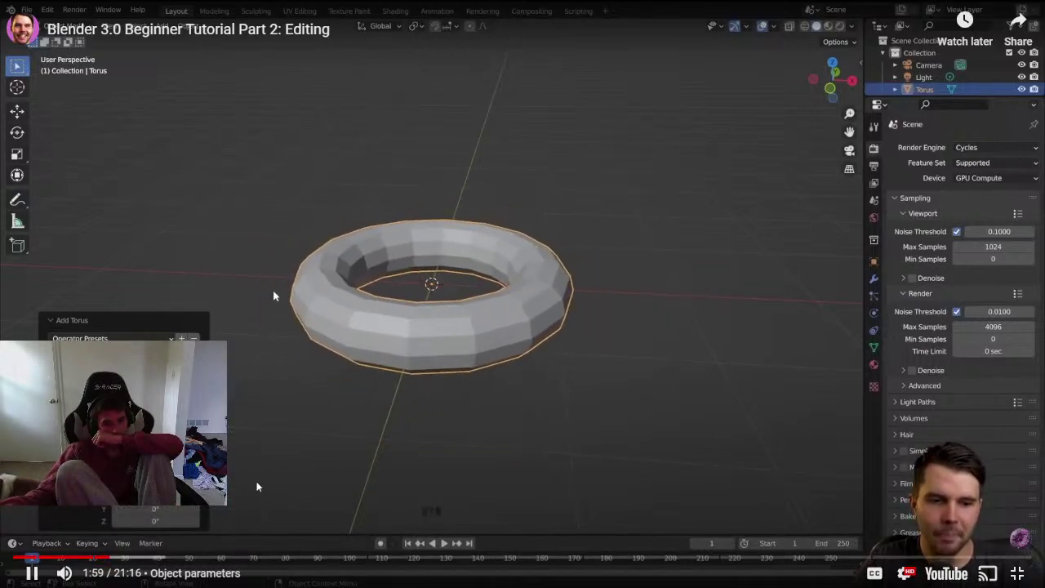
{"action": "mouse_move", "coordinate": [113, 558]}
{"action": "left_mouse_down"}
{"action": "mouse_move", "coordinate": [178, 558]}
{"action": "mouse_move", "coordinate": [131, 558]}
{"action": "left_mouse_up"}
Skip ahead in the tutorial to the Proportional editing chapter and watch how it is turned on and used on a vertex.
{"action": "left_click", "coordinate": [290, 558]}
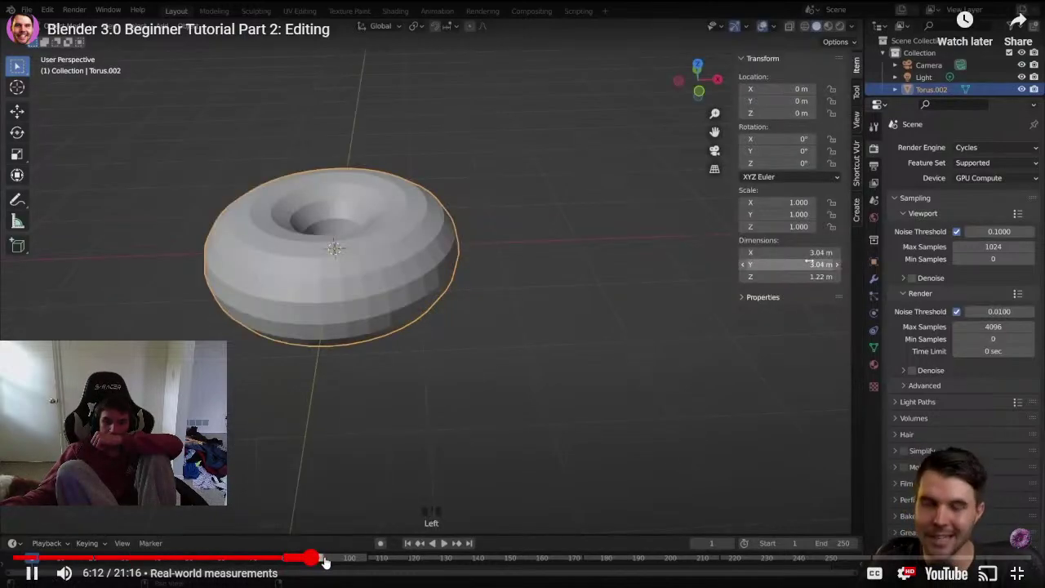
{"action": "left_click", "coordinate": [325, 558]}
{"action": "left_click", "coordinate": [338, 557]}
{"action": "left_click", "coordinate": [356, 558]}
{"action": "left_click_drag", "start_coordinate": [386, 559], "coordinate": [898, 564]}
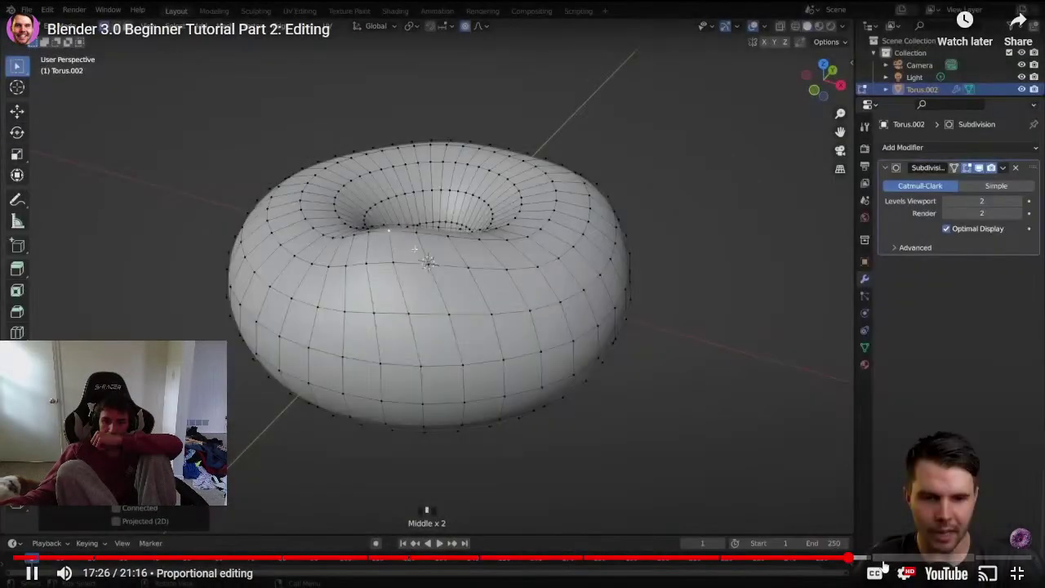
{"action": "left_click_drag", "start_coordinate": [912, 558], "coordinate": [721, 561]}
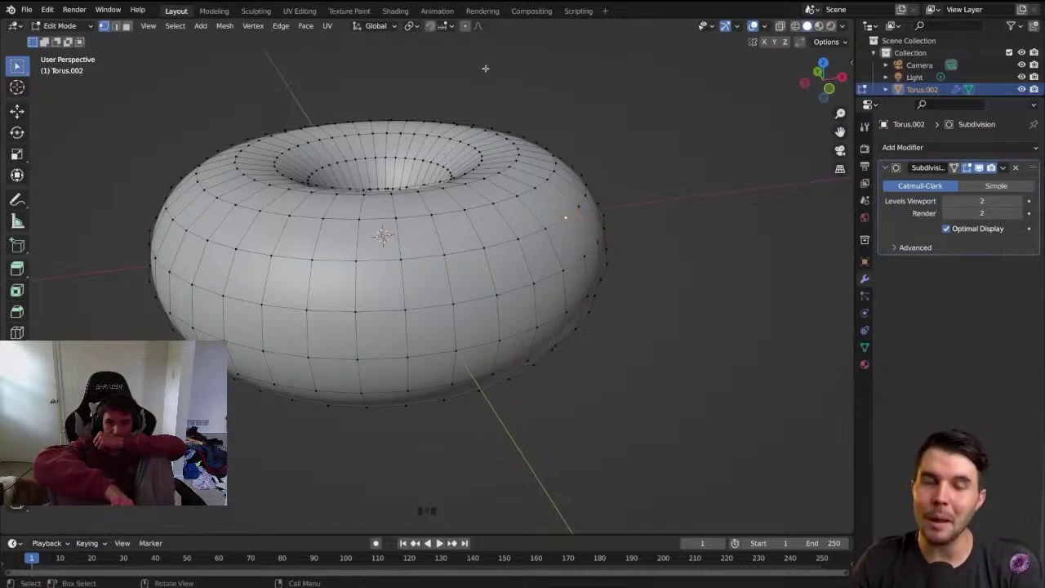
{"action": "left_click", "coordinate": [466, 27]}
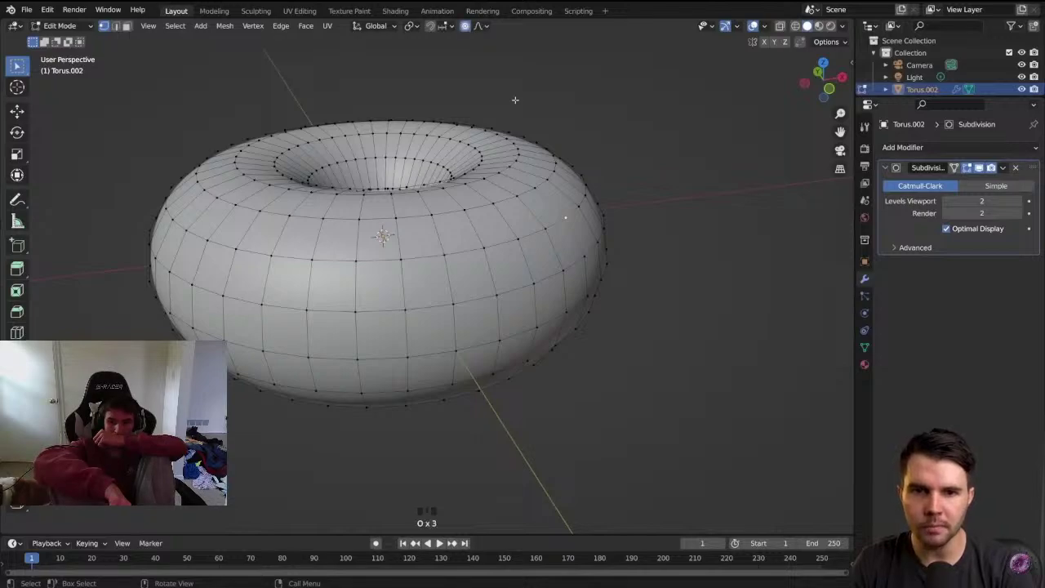
{"action": "left_click_drag", "start_coordinate": [594, 179], "coordinate": [637, 173]}
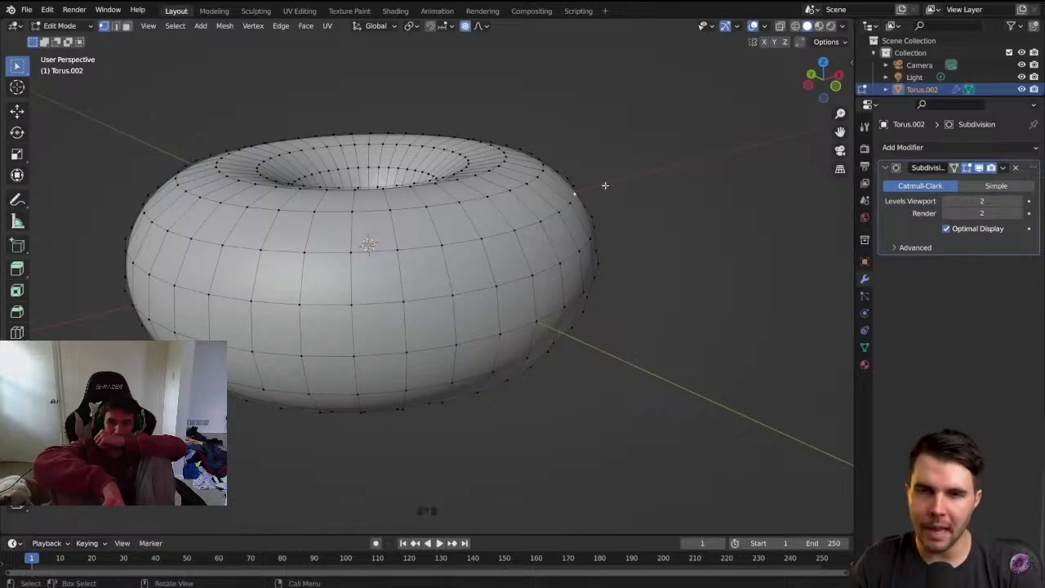
{"action": "key", "text": "g"}
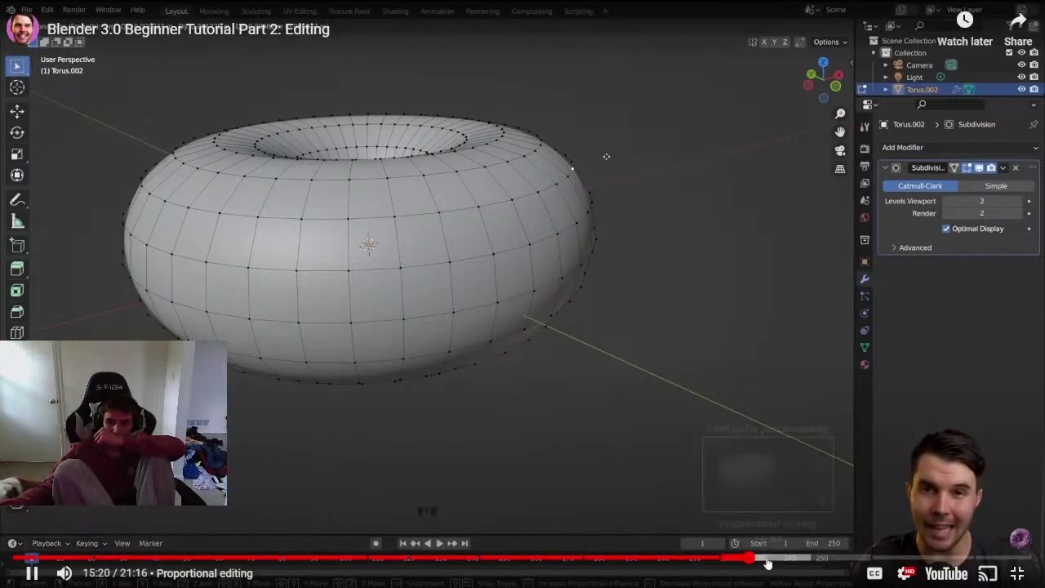
Skim back through the tutorial's earlier chapters and move playback forward to the start of the Edit mode chapter.
{"action": "left_click_drag", "start_coordinate": [769, 563], "coordinate": [691, 560]}
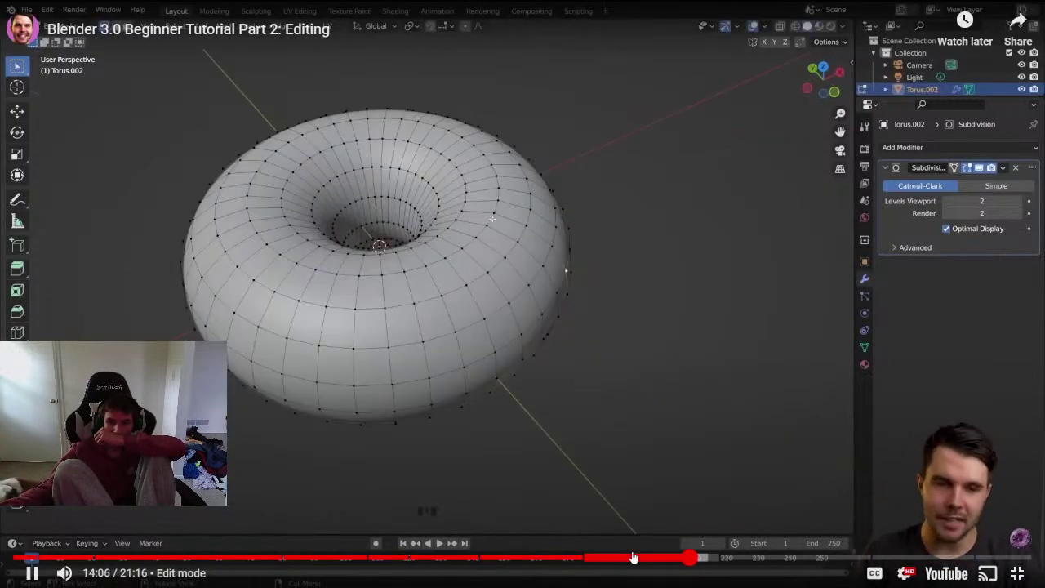
{"action": "left_click", "coordinate": [644, 558]}
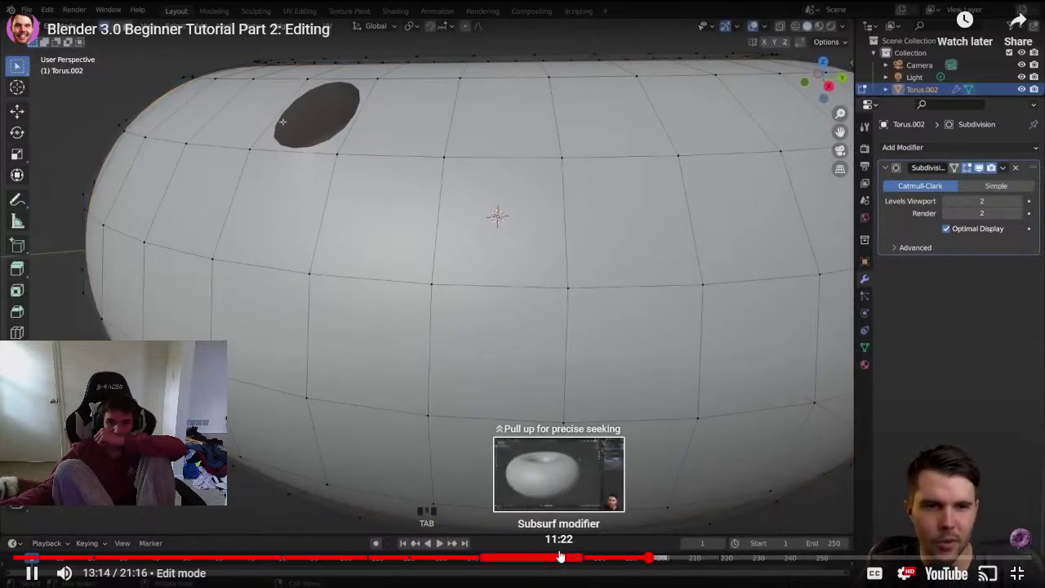
{"action": "mouse_move", "coordinate": [561, 557]}
{"action": "left_mouse_down"}
{"action": "mouse_move", "coordinate": [594, 558]}
{"action": "mouse_move", "coordinate": [334, 563]}
{"action": "left_mouse_up"}
{"action": "left_click_drag", "start_coordinate": [320, 560], "coordinate": [234, 563]}
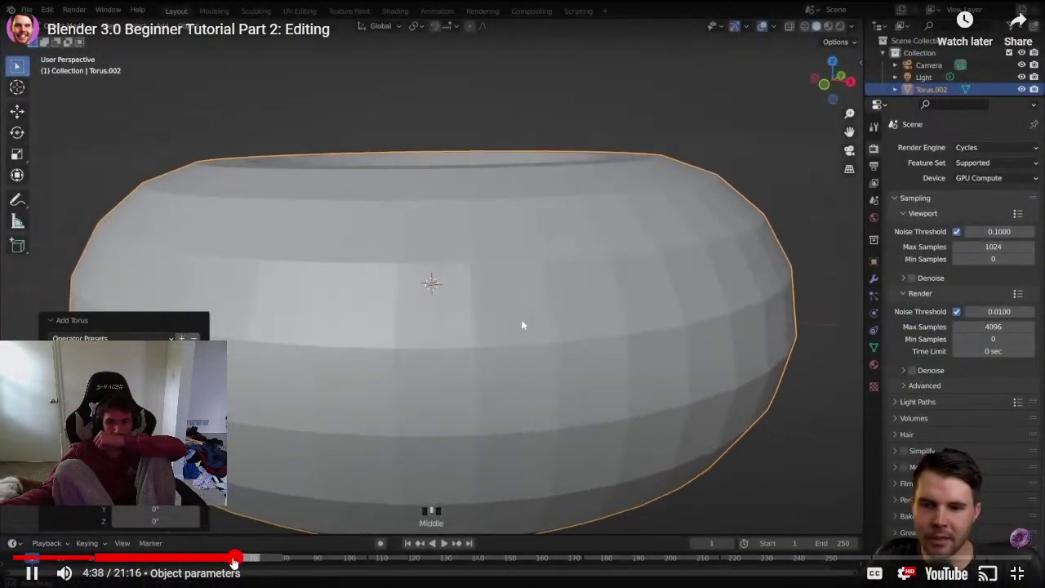
{"action": "left_click_drag", "start_coordinate": [234, 563], "coordinate": [379, 559]}
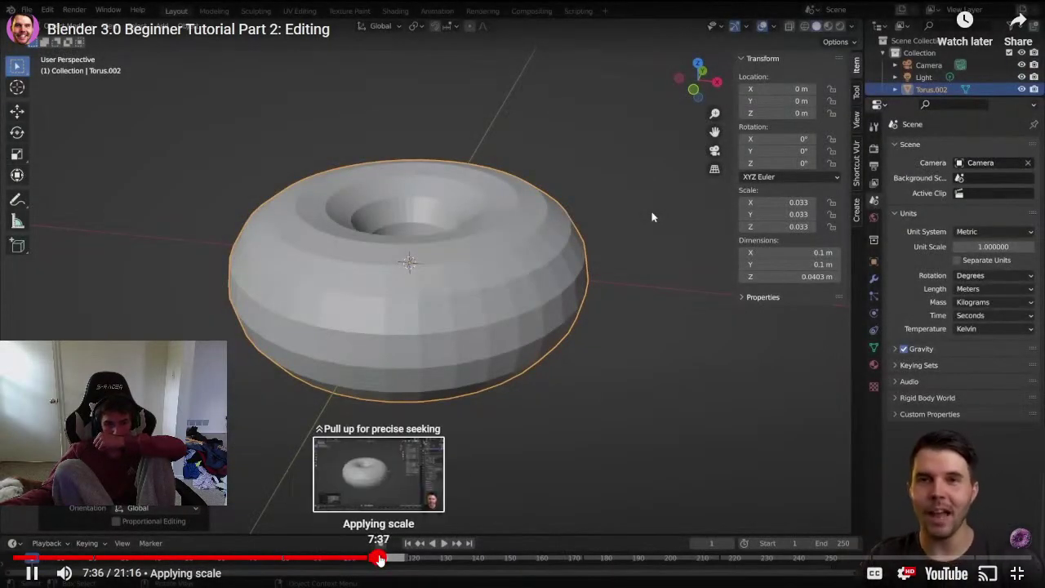
{"action": "left_click_drag", "start_coordinate": [380, 559], "coordinate": [587, 562]}
{"action": "left_click", "coordinate": [545, 562]}
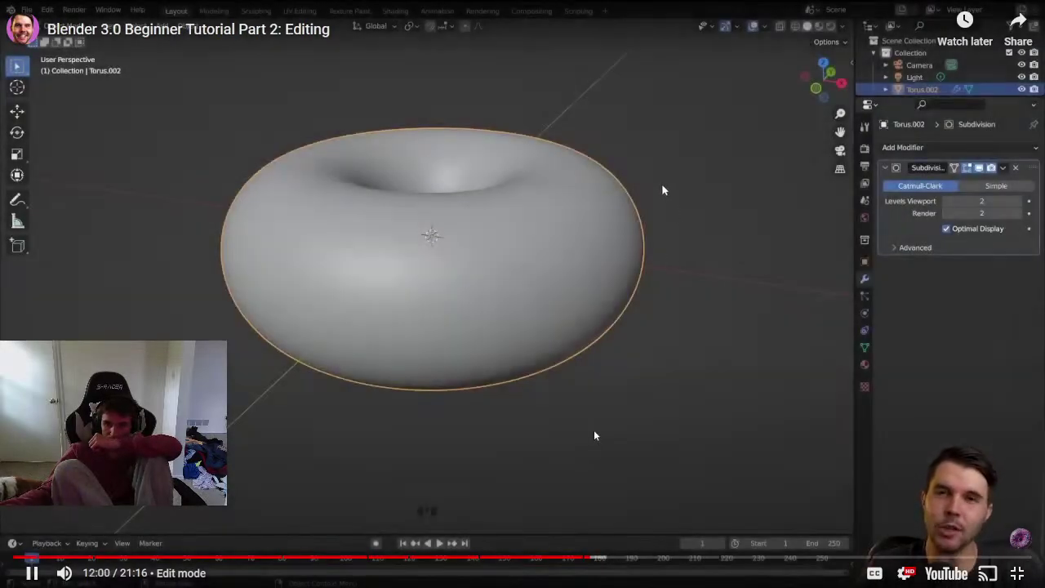
Leave the full-screen view, pause the tutorial and switch back to the cube in Blender.
{"action": "left_click", "coordinate": [1017, 572]}
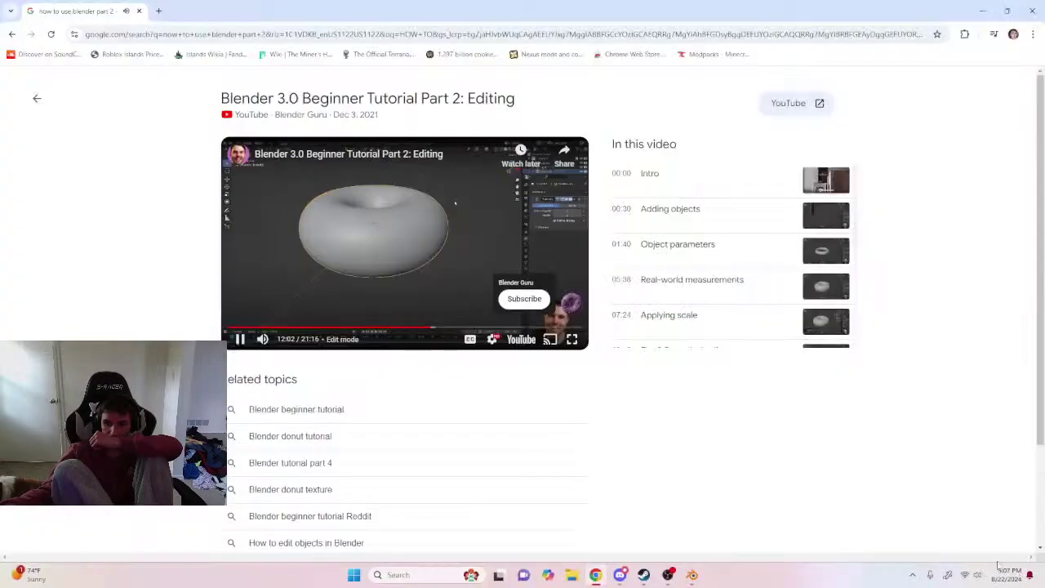
{"action": "left_click", "coordinate": [451, 143]}
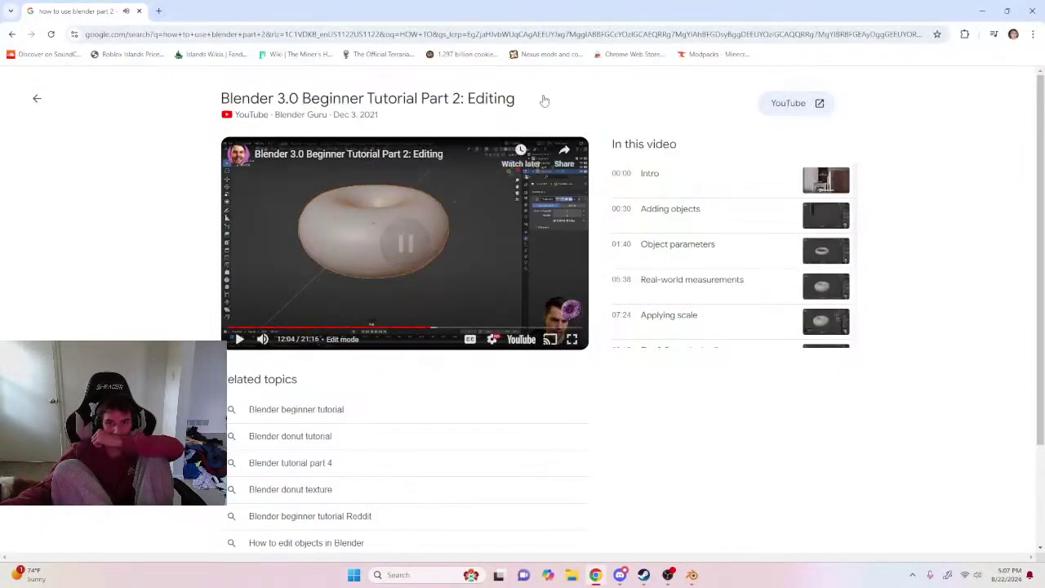
{"action": "left_click", "coordinate": [1007, 11]}
{"action": "left_click_drag", "start_coordinate": [519, 161], "coordinate": [0, 0]}
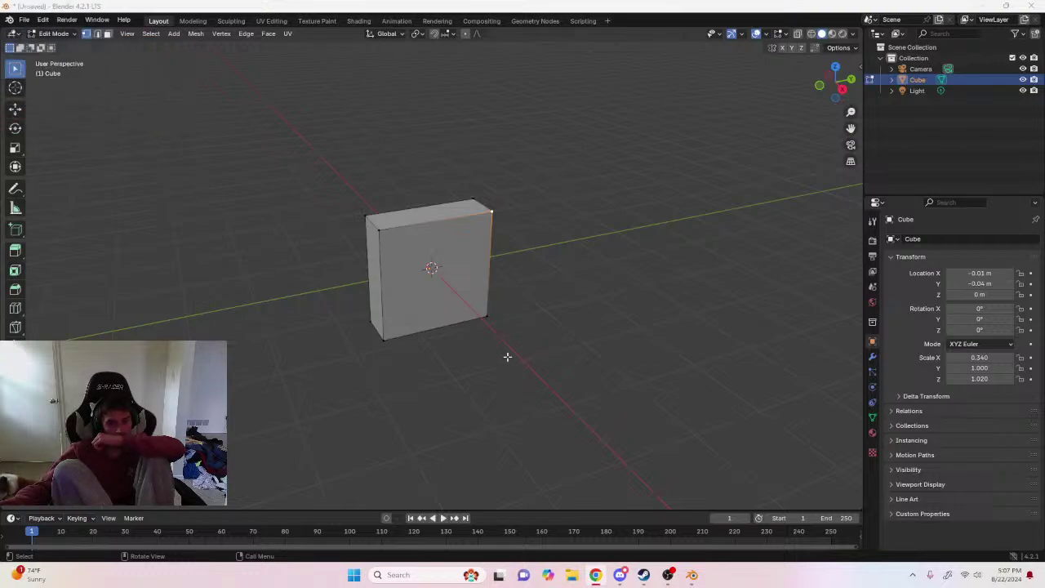
{"action": "mouse_move", "coordinate": [4, 4]}
{"action": "left_mouse_down"}
{"action": "mouse_move", "coordinate": [24, 28]}
{"action": "mouse_move", "coordinate": [73, 46]}
{"action": "mouse_move", "coordinate": [0, 0]}
{"action": "left_mouse_up"}
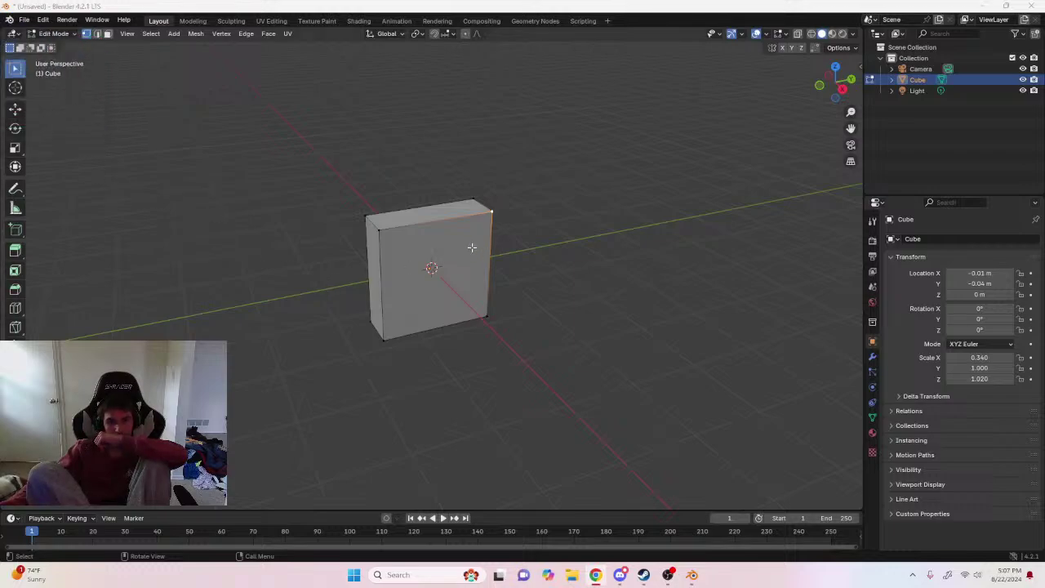
Turn on proportional editing and select the cube's upper front corner vertex on the negative Y side.
{"action": "left_click", "coordinate": [465, 36]}
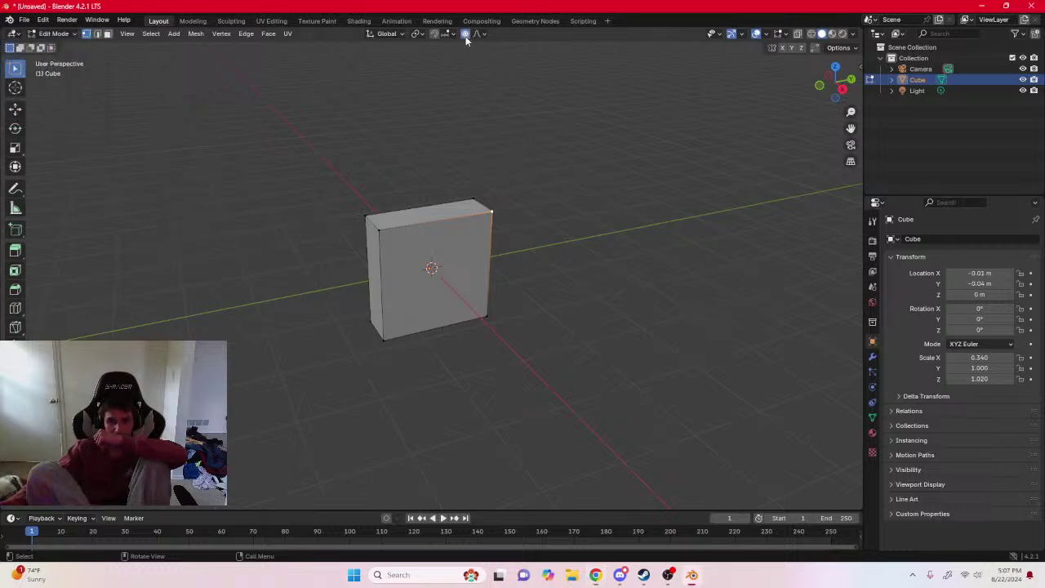
{"action": "left_click", "coordinate": [489, 255]}
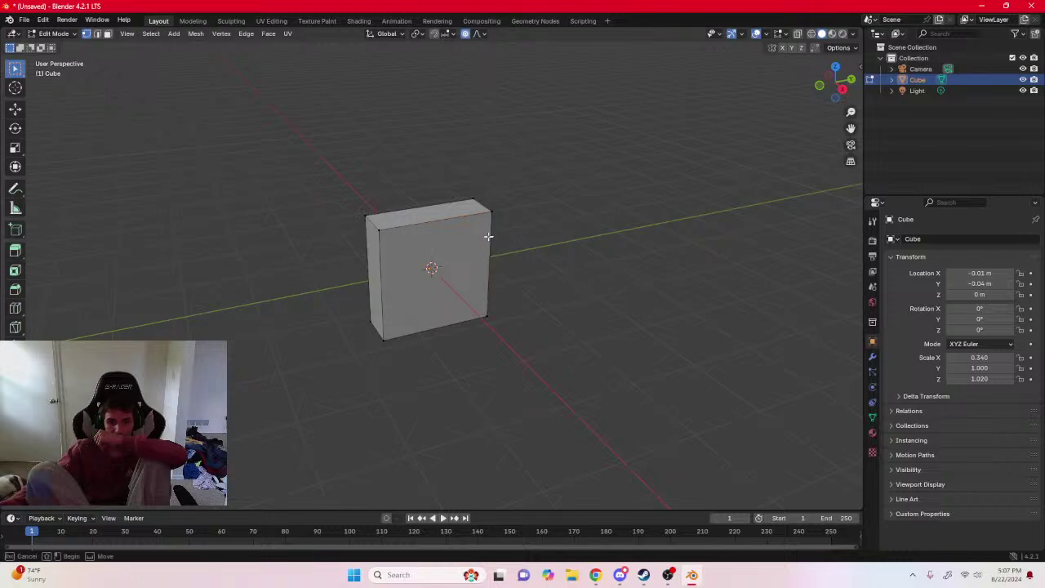
{"action": "scroll", "coordinate": [510, 250], "scroll_direction": "up", "scroll_amount": 5}
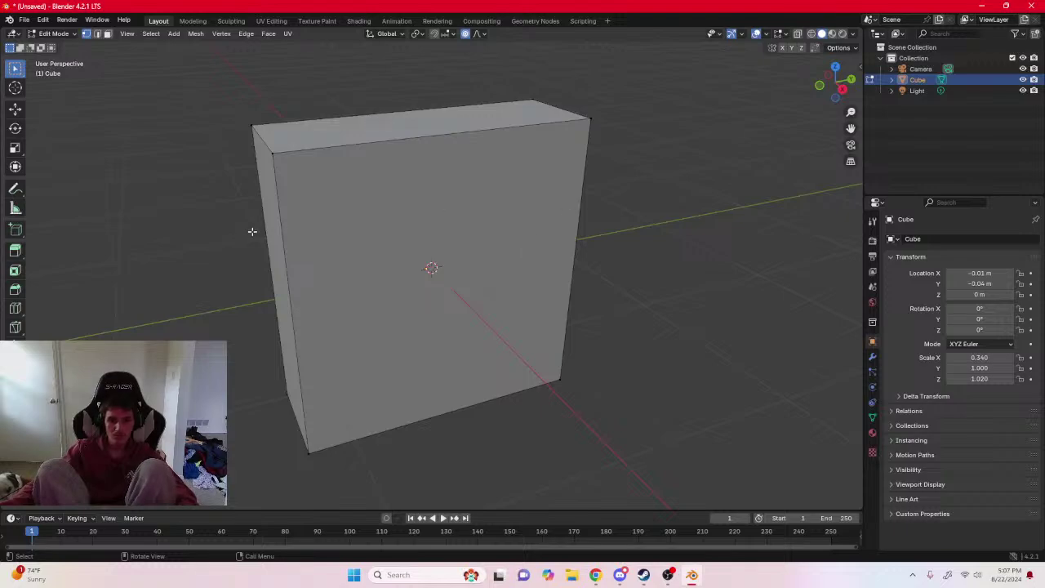
{"action": "left_click", "coordinate": [275, 160]}
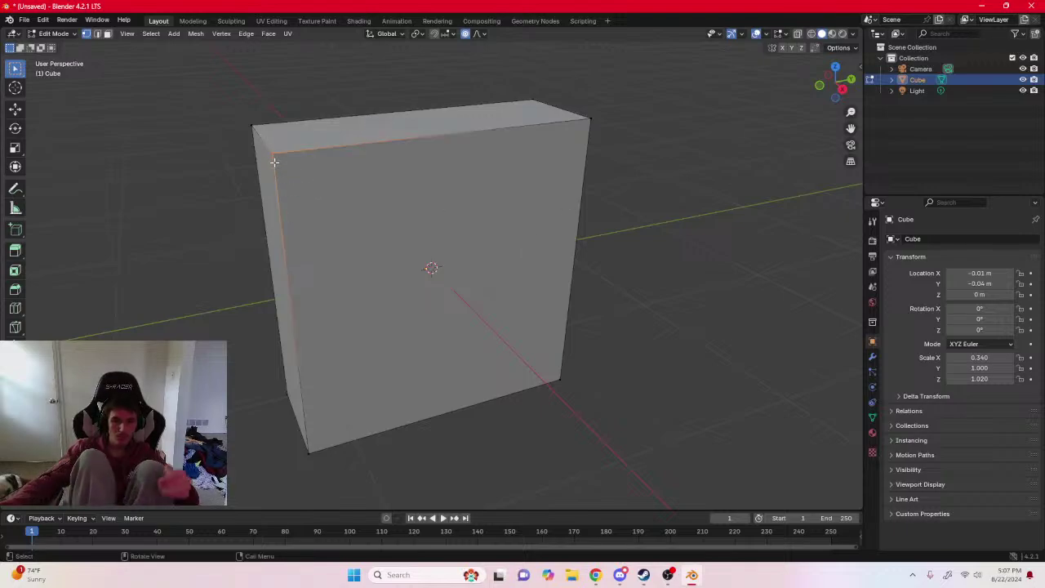
{"action": "right_click", "coordinate": [272, 155]}
{"action": "left_click", "coordinate": [275, 160]}
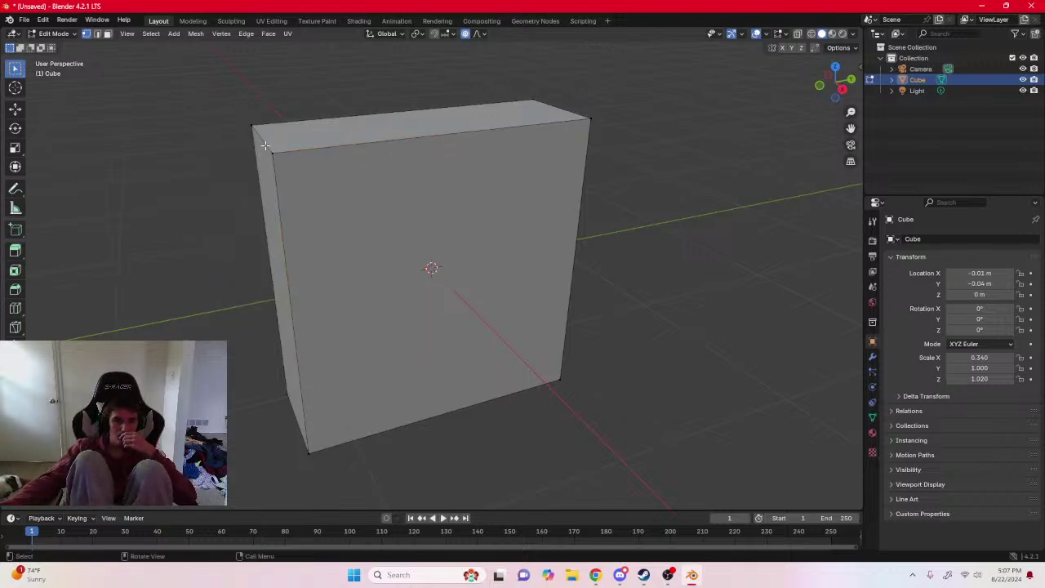
{"action": "left_click", "coordinate": [273, 153]}
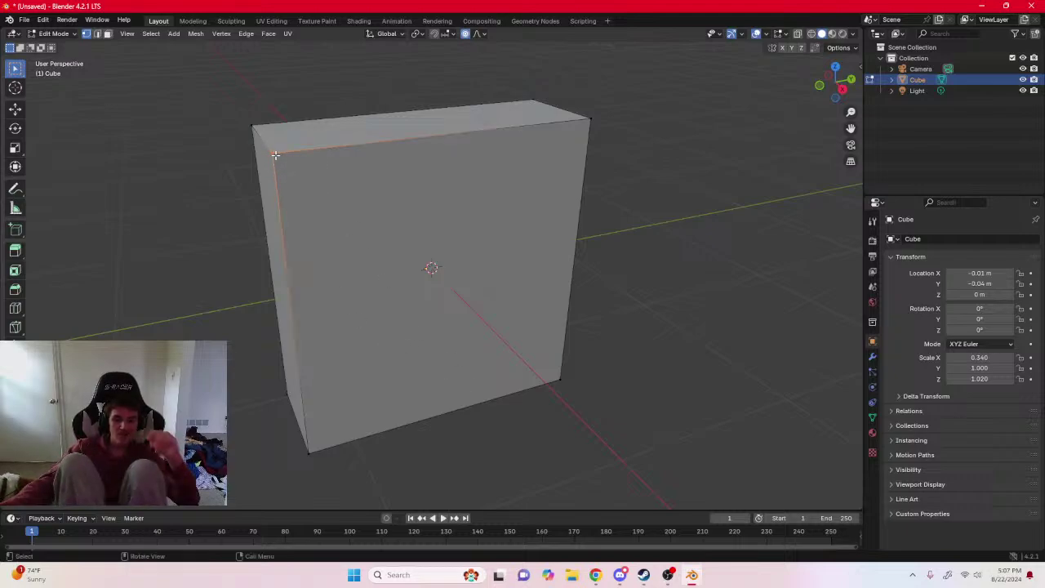
Try reselecting the same corner vertex and box-selecting around the cube's upper front edge.
{"action": "left_click_drag", "start_coordinate": [276, 164], "coordinate": [281, 167]}
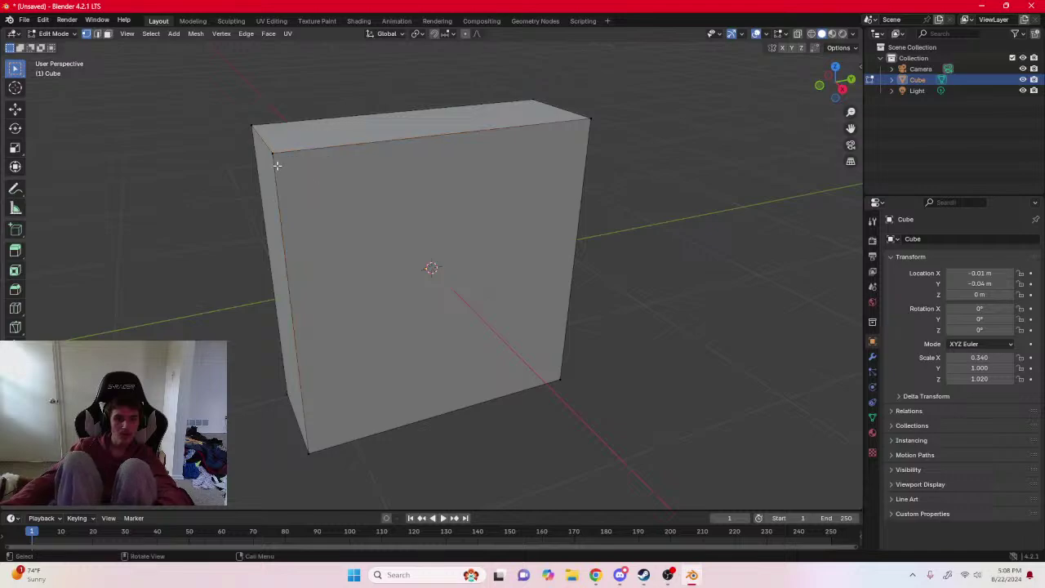
{"action": "left_click", "coordinate": [276, 157]}
{"action": "right_click", "coordinate": [353, 236]}
{"action": "left_click", "coordinate": [332, 236]}
{"action": "left_click", "coordinate": [452, 149]}
{"action": "scroll", "coordinate": [452, 150], "scroll_direction": "down", "scroll_amount": 2}
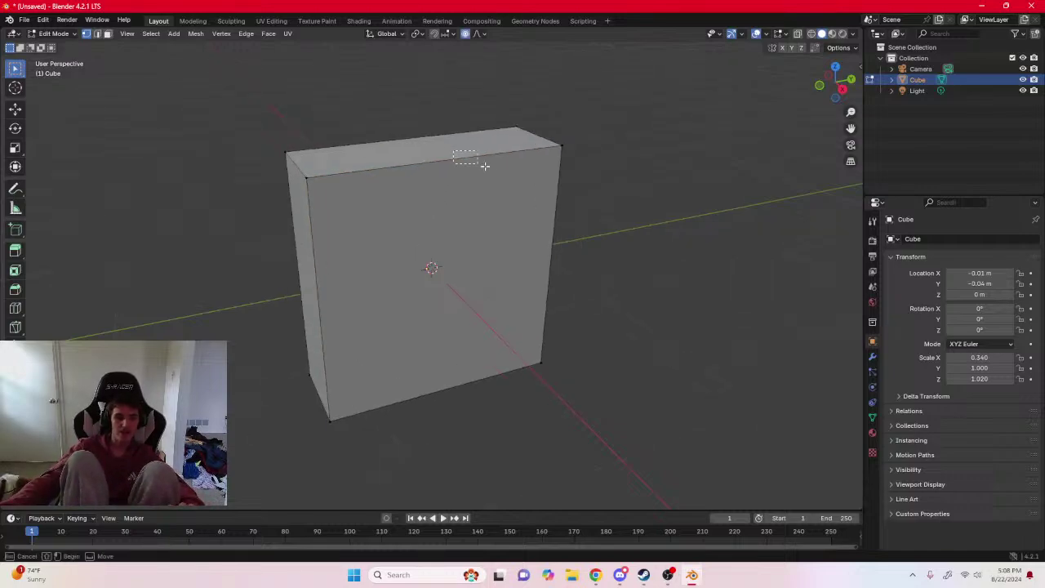
{"action": "right_click", "coordinate": [422, 217]}
Select the cube's upper corner vertex at negative X and negative Y, and clear the selection.
{"action": "left_click_drag", "start_coordinate": [467, 190], "coordinate": [579, 180]}
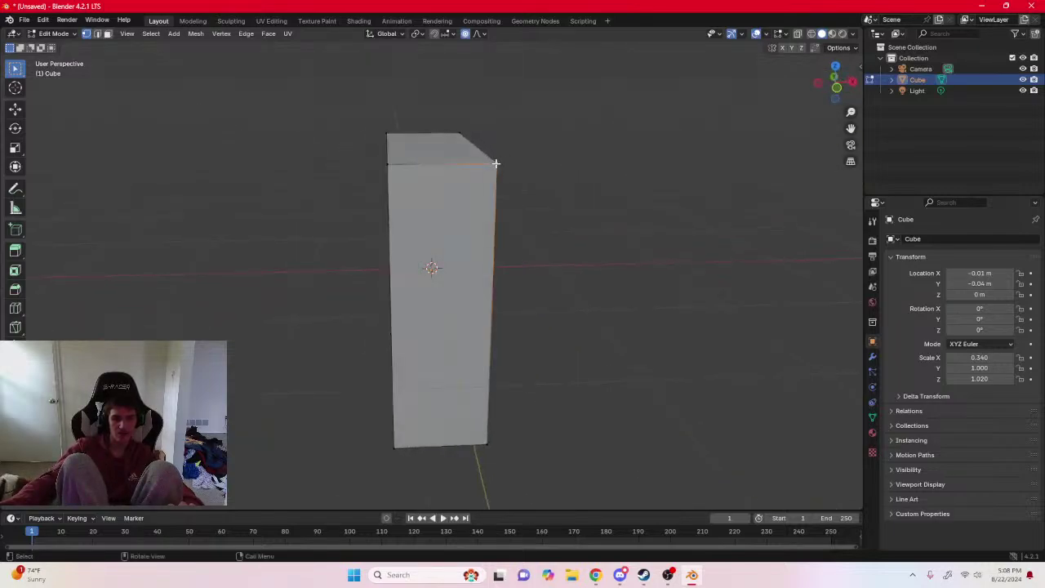
{"action": "left_click", "coordinate": [391, 168]}
{"action": "right_click", "coordinate": [386, 165]}
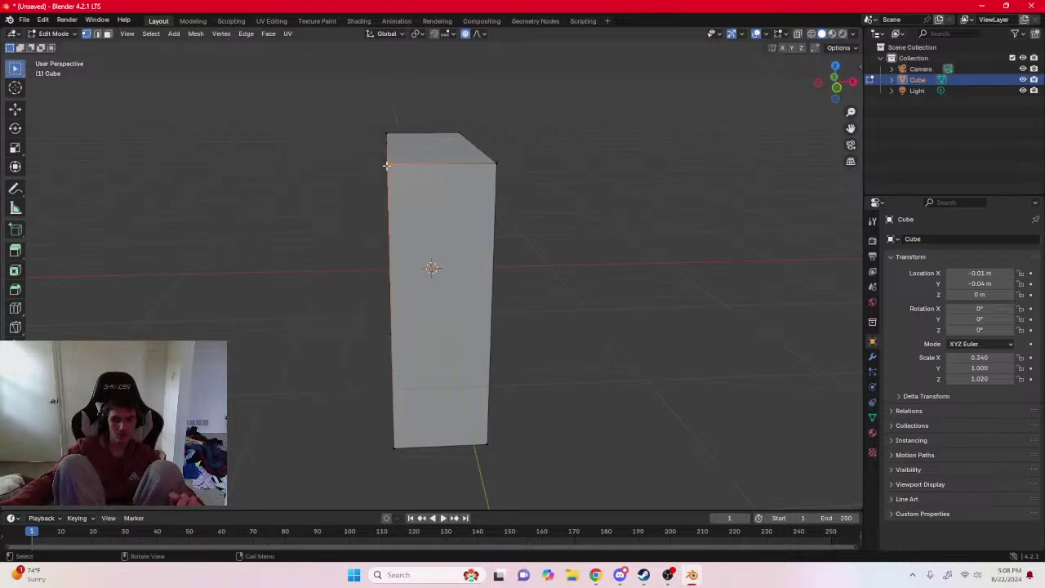
{"action": "left_click_drag", "start_coordinate": [387, 165], "coordinate": [507, 171]}
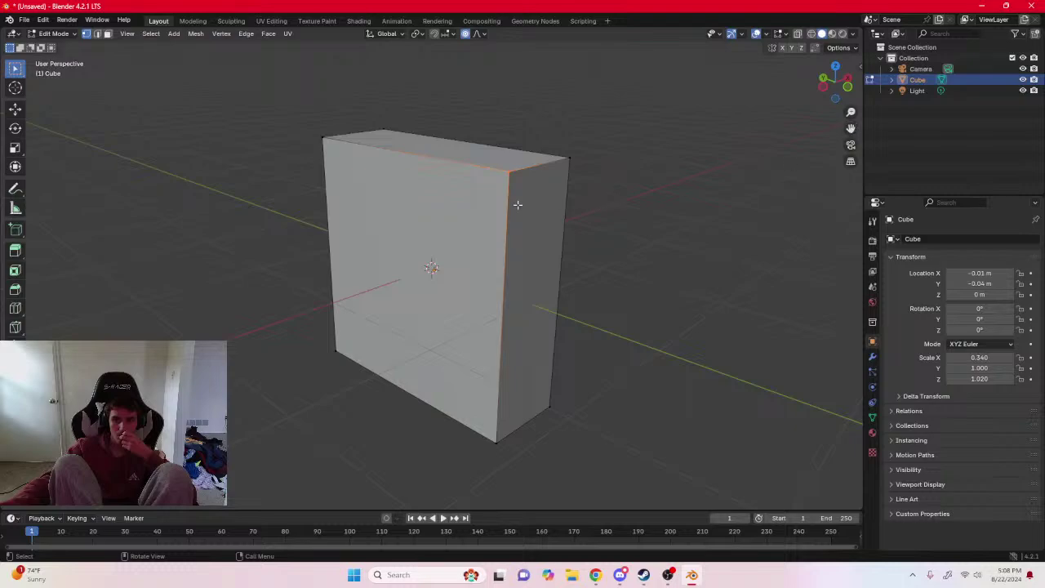
{"action": "left_click", "coordinate": [665, 198]}
Place the 3D cursor on the upper part of the cube's narrow negative Y face and turn off proportional editing.
{"action": "left_click", "coordinate": [15, 87]}
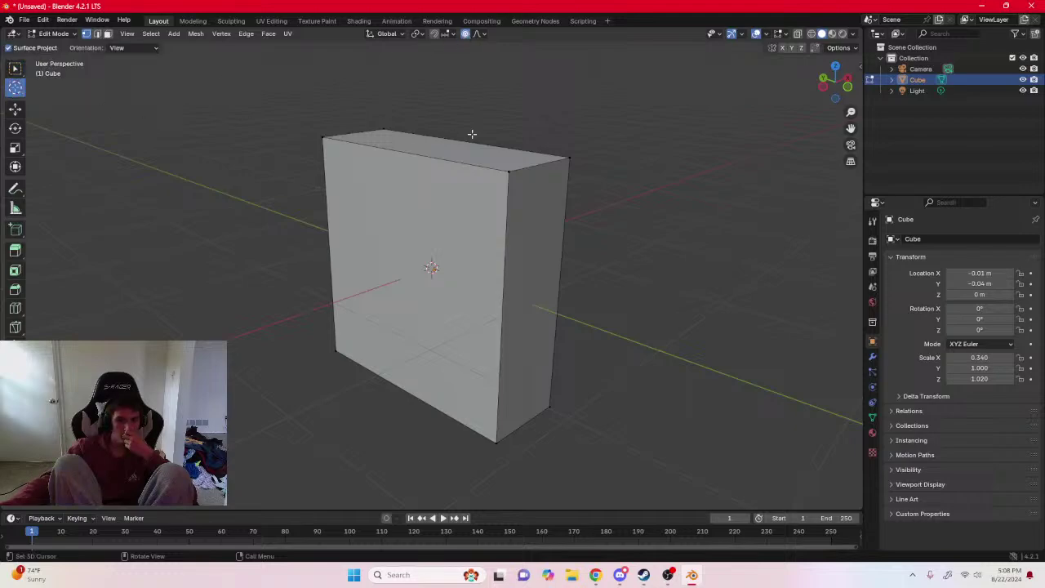
{"action": "left_click", "coordinate": [516, 204]}
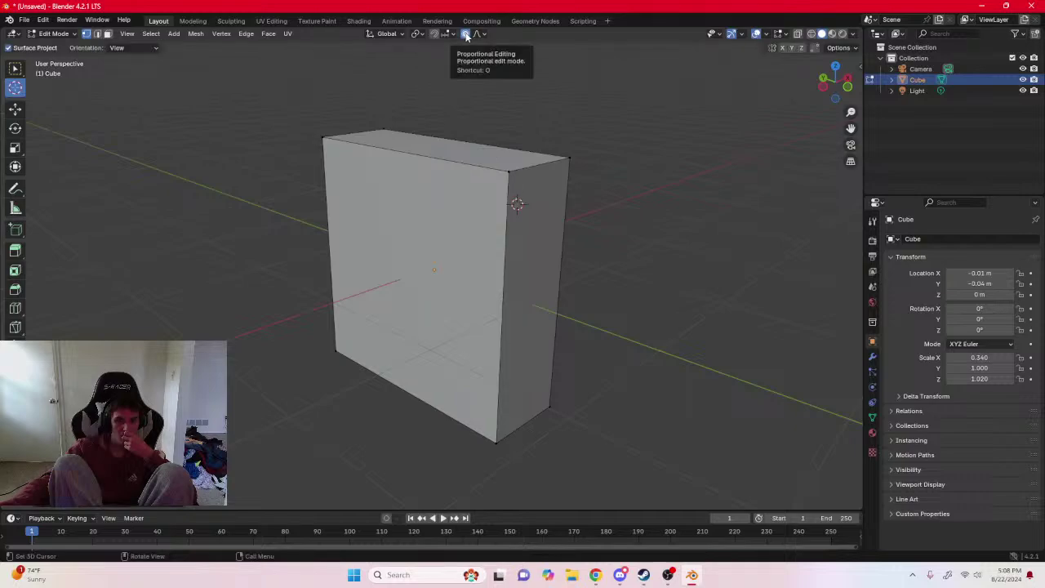
{"action": "left_click", "coordinate": [467, 34]}
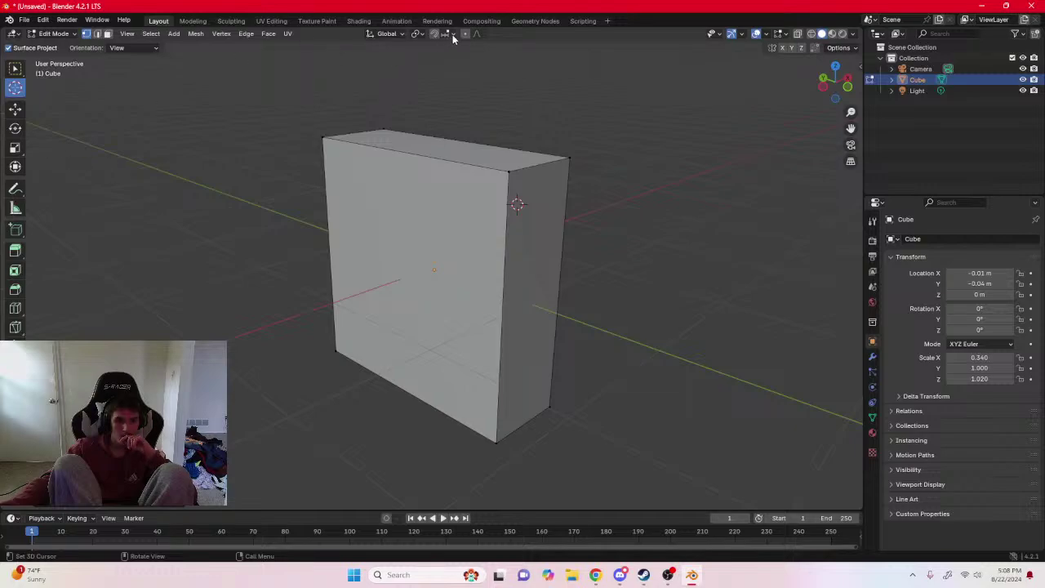
Turn on proportional editing with Sharp falloff and place the 3D cursor at the cube's upper corner at negative X and negative Y.
{"action": "left_click", "coordinate": [483, 35]}
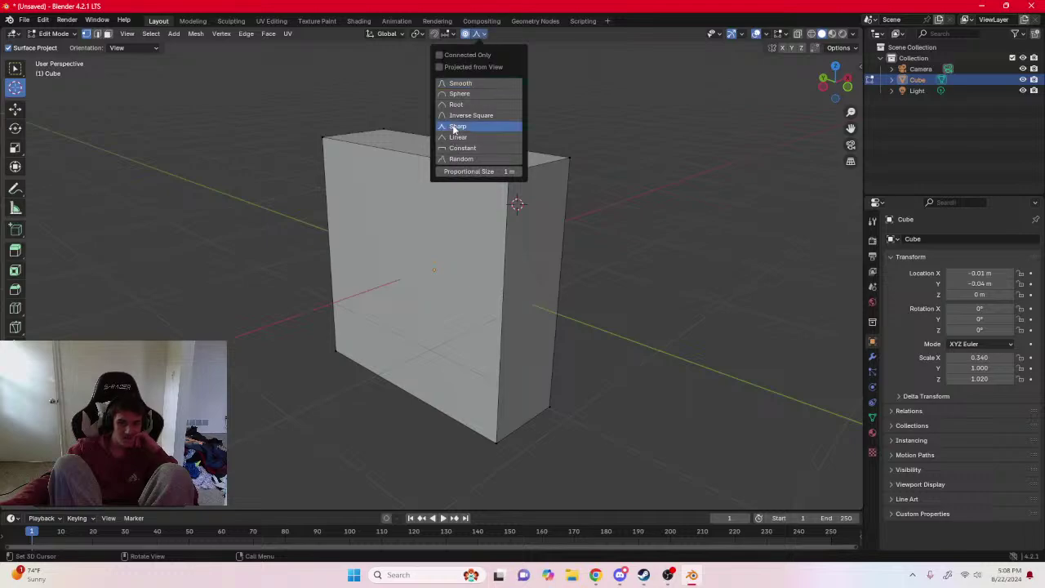
{"action": "left_click", "coordinate": [559, 177]}
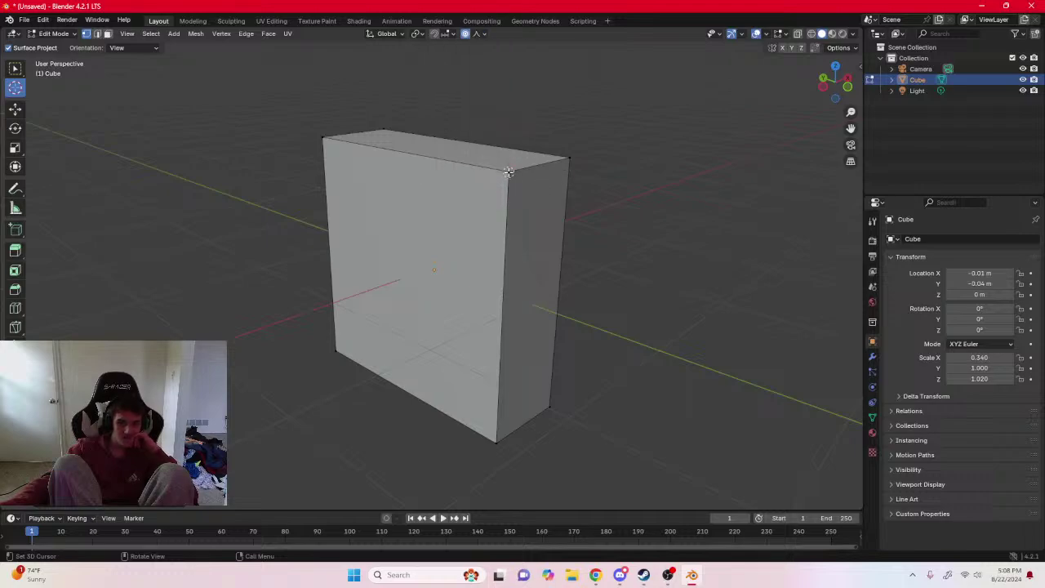
Move the cube's upper corner vertex at negative X and negative Y slightly inward with the Transform tool and clear the selection.
{"action": "left_click", "coordinate": [15, 166]}
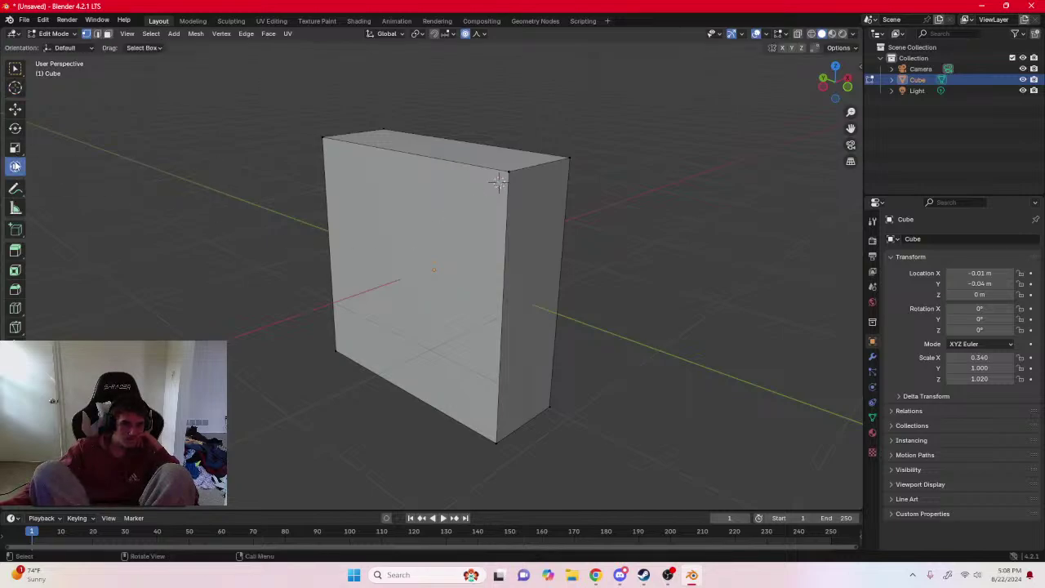
{"action": "left_click", "coordinate": [510, 172]}
{"action": "mouse_move", "coordinate": [510, 172]}
{"action": "left_mouse_down"}
{"action": "mouse_move", "coordinate": [502, 198]}
{"action": "mouse_move", "coordinate": [505, 177]}
{"action": "left_mouse_up"}
{"action": "left_click", "coordinate": [498, 242]}
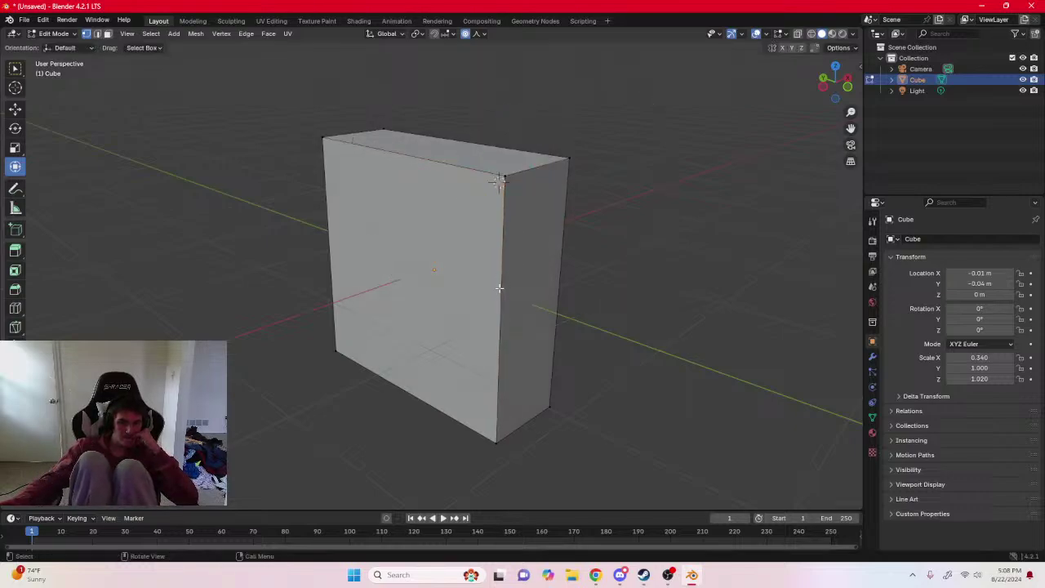
{"action": "right_click", "coordinate": [546, 269]}
{"action": "key", "text": "Escape"}
Undo the corner vertex move on the cube and clear the vertex selection.
{"action": "mouse_move", "coordinate": [593, 238]}
{"action": "left_mouse_down"}
{"action": "mouse_move", "coordinate": [602, 224]}
{"action": "mouse_move", "coordinate": [606, 233]}
{"action": "left_mouse_up"}
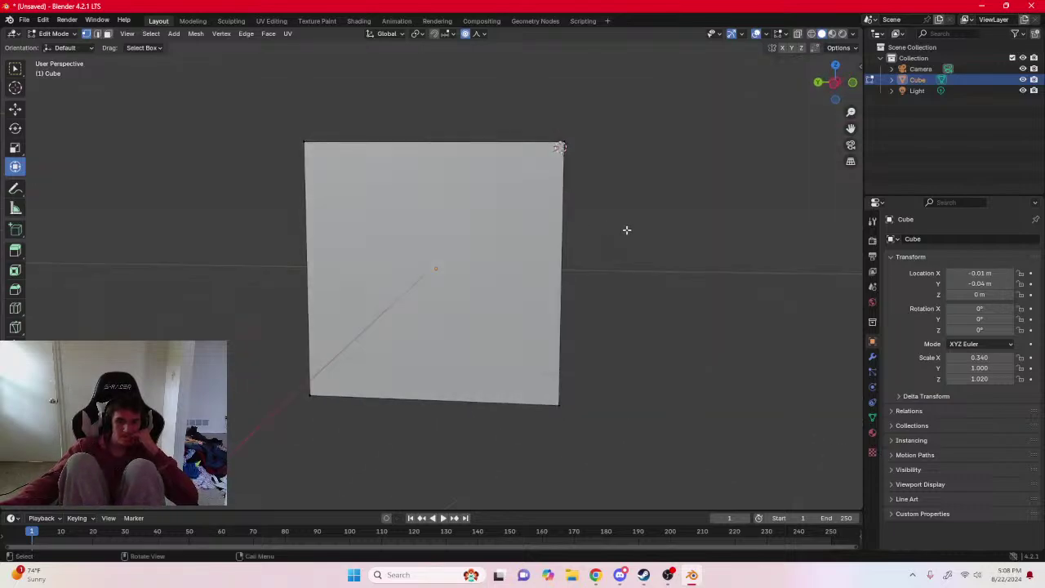
{"action": "key", "text": "ctrl"}
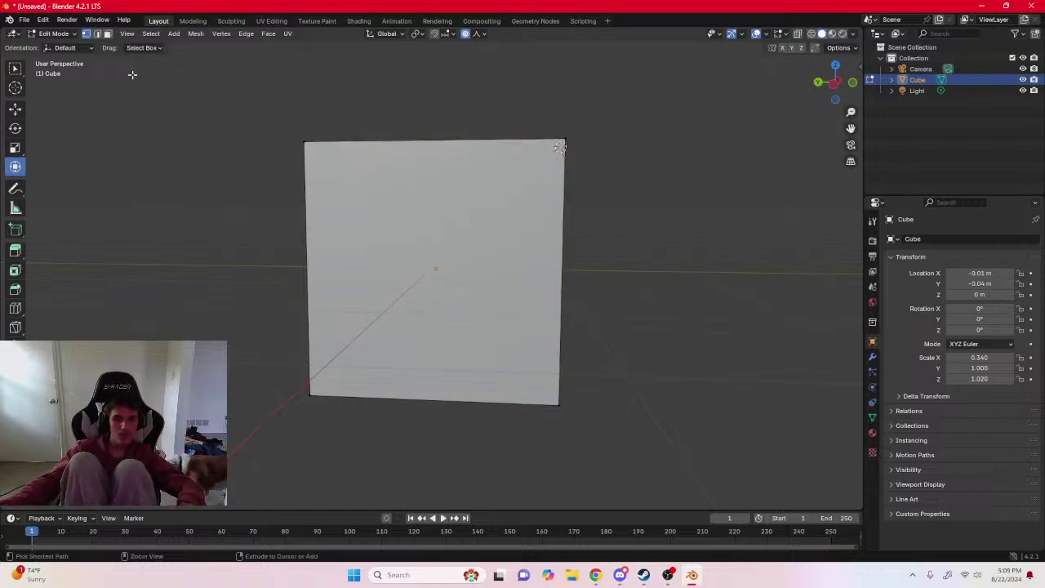
{"action": "left_click", "coordinate": [554, 165], "text": "ctrl"}
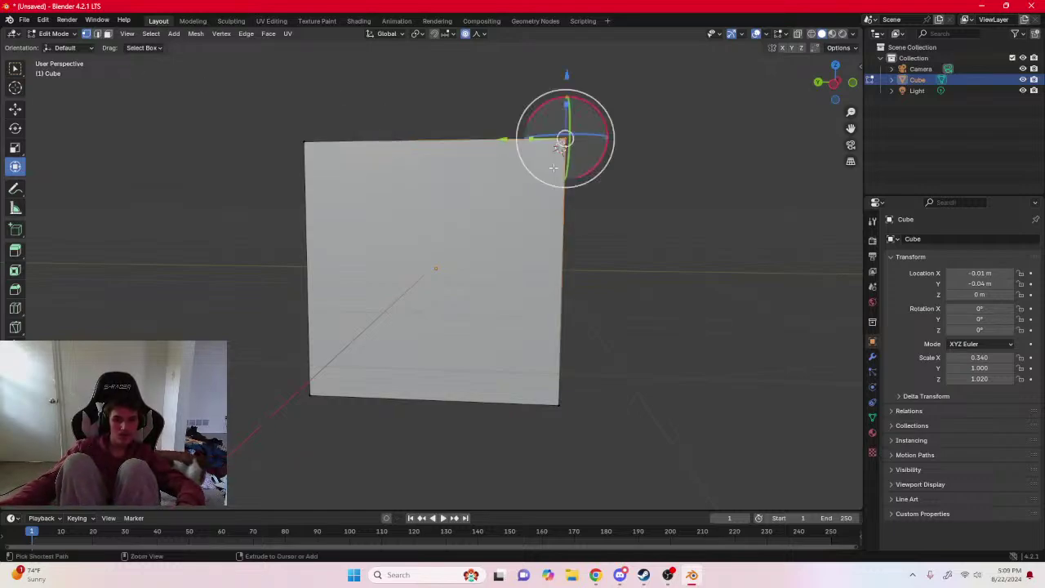
{"action": "left_click", "coordinate": [653, 175]}
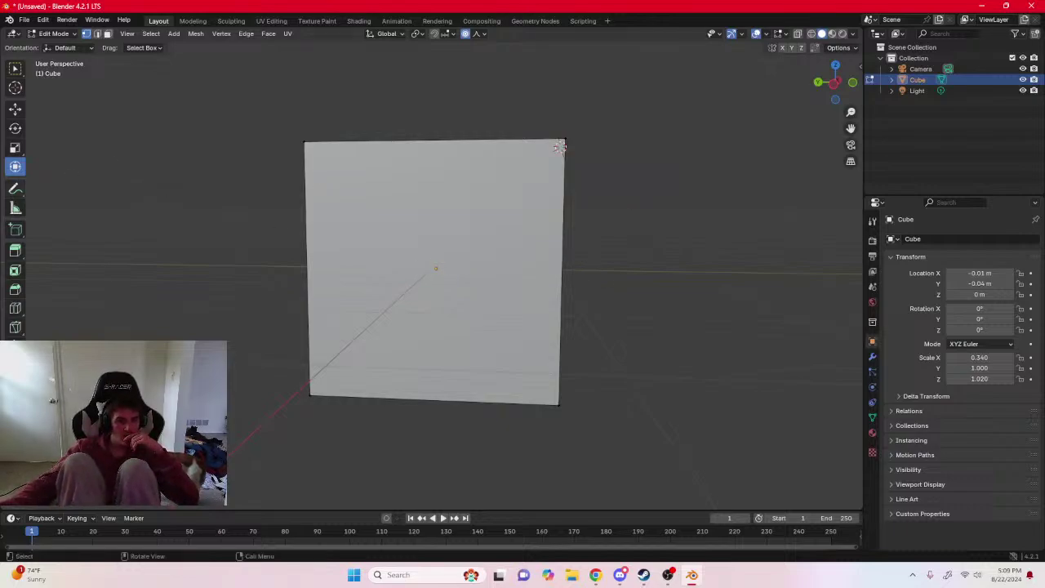
{"action": "right_click", "coordinate": [561, 262]}
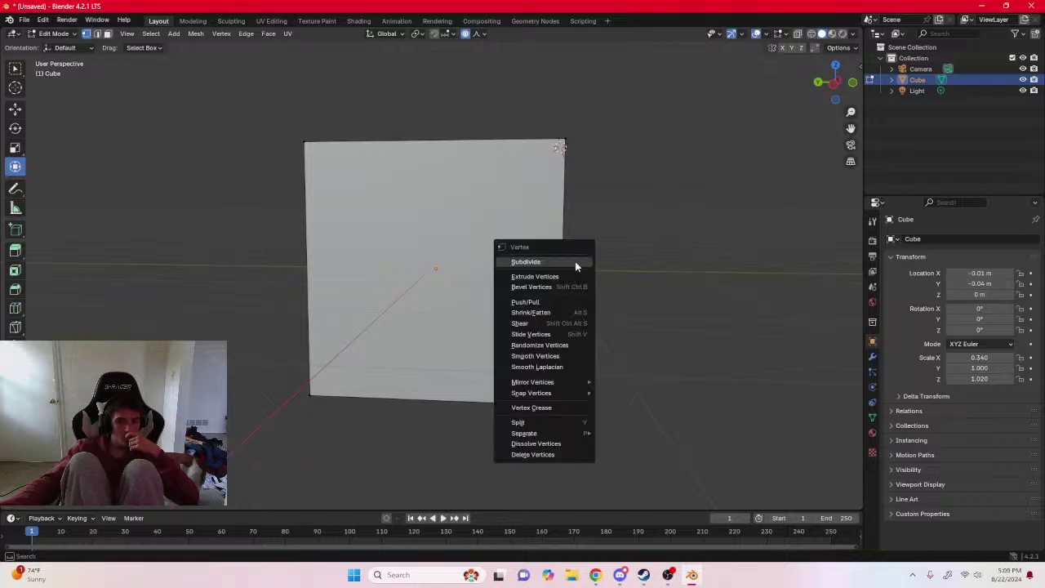
{"action": "right_click", "coordinate": [541, 311]}
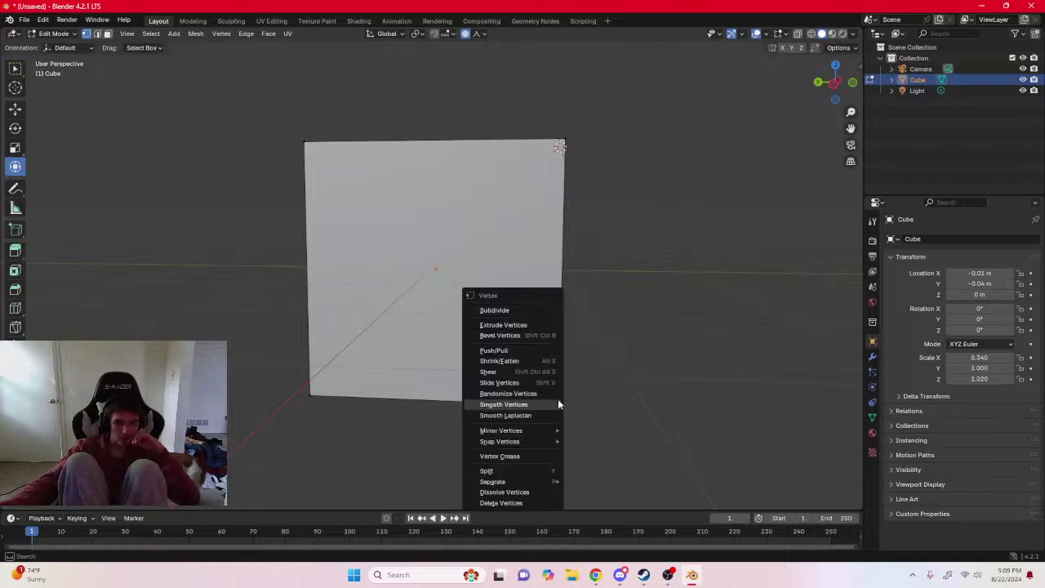